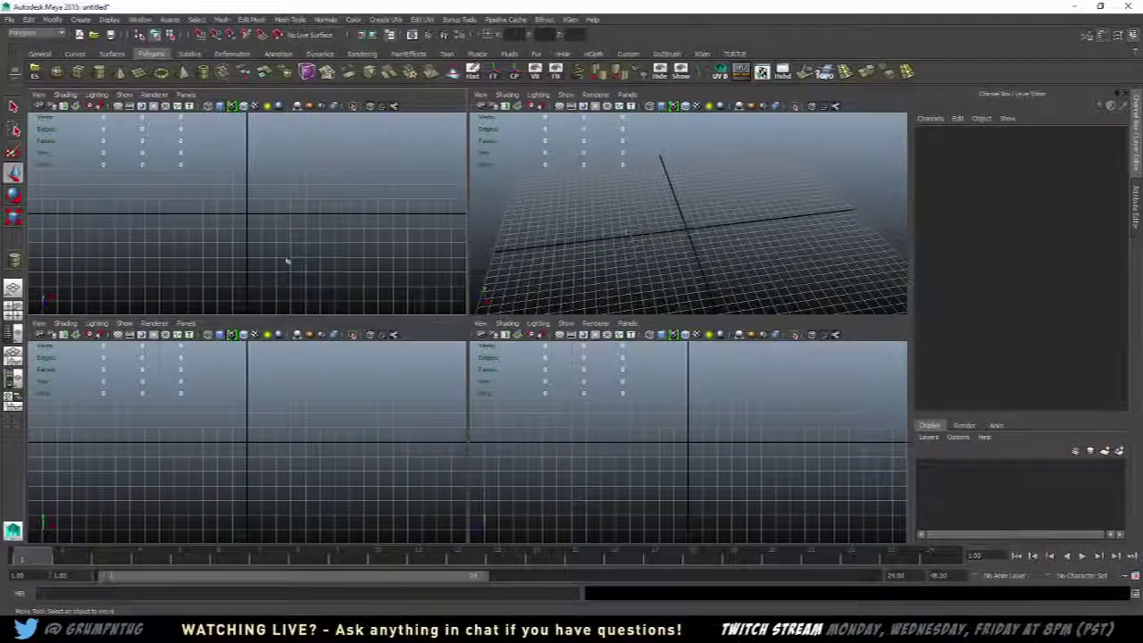
- Maximize the perspective view and create a polygon cube above the centre of the grid
{"action": "left_click_drag", "start_coordinate": [670, 261], "coordinate": [689, 232], "text": "alt"}
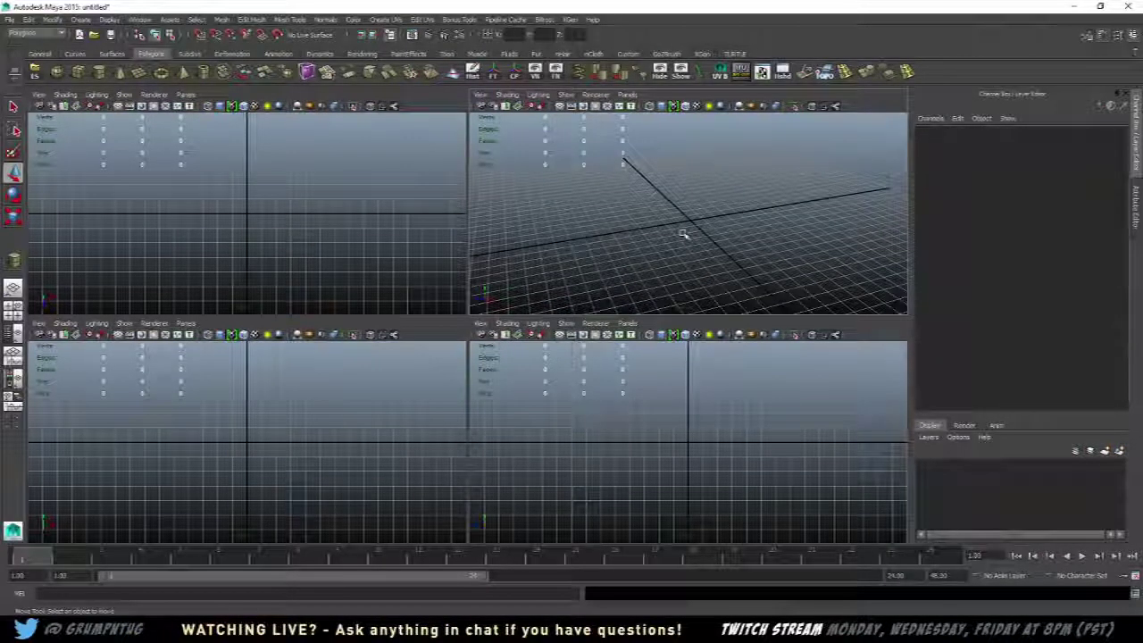
{"action": "key", "text": "space"}
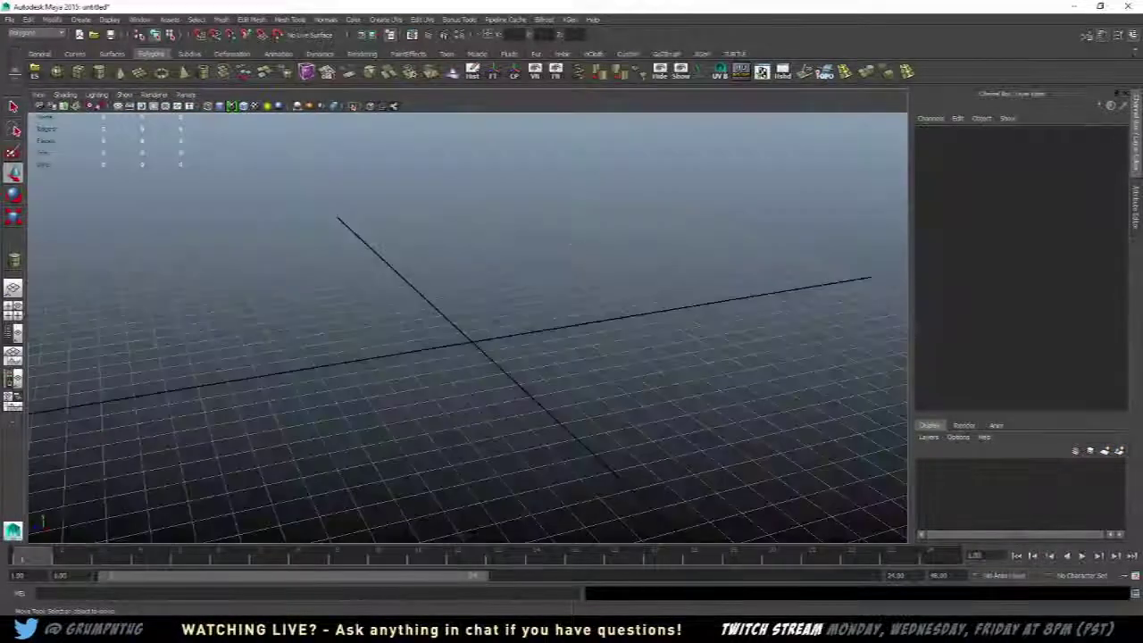
{"action": "left_click_drag", "start_coordinate": [523, 273], "coordinate": [607, 275], "text": "alt"}
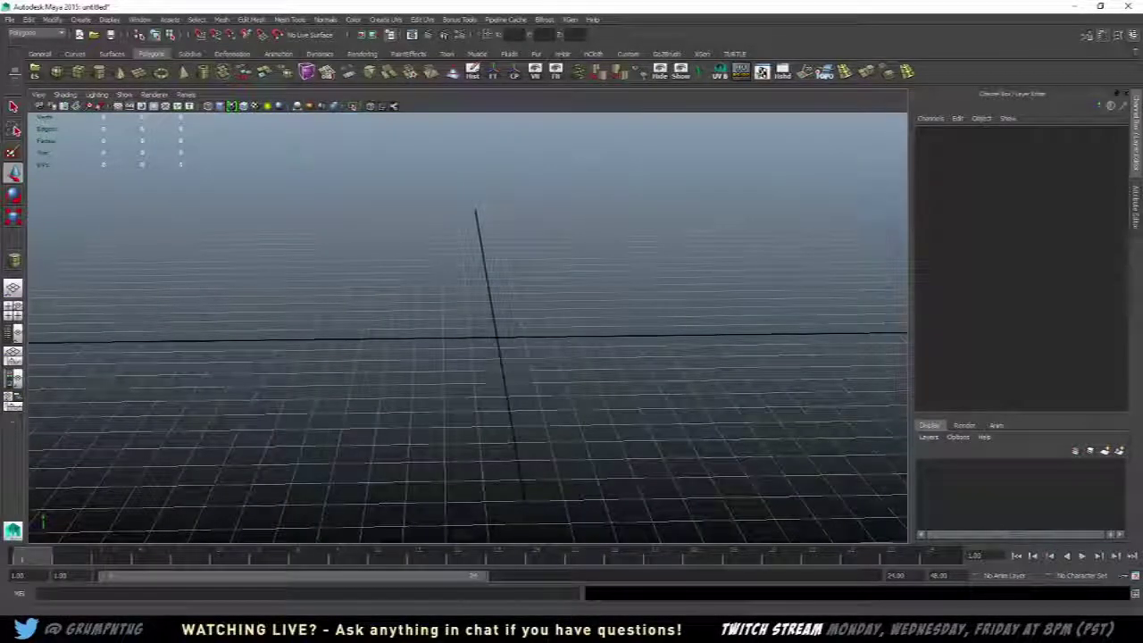
{"action": "left_click_drag", "start_coordinate": [438, 360], "coordinate": [604, 357], "text": "alt"}
{"action": "middle_click_drag", "start_coordinate": [605, 357], "coordinate": [656, 391], "text": "alt"}
{"action": "left_click_drag", "start_coordinate": [656, 390], "coordinate": [554, 351], "text": "alt"}
{"action": "left_click", "coordinate": [581, 386]}
{"action": "left_click", "coordinate": [477, 326]}
{"action": "left_click_drag", "start_coordinate": [477, 326], "coordinate": [520, 301], "text": "alt"}
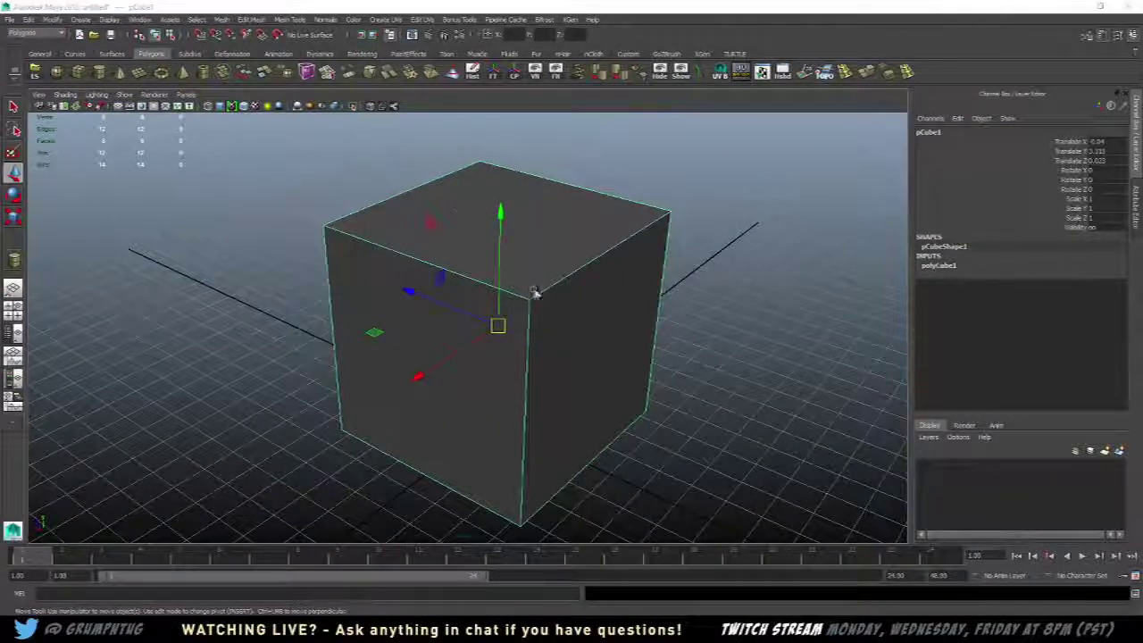
{"action": "key", "text": "space"}
{"action": "right_click", "coordinate": [556, 272]}
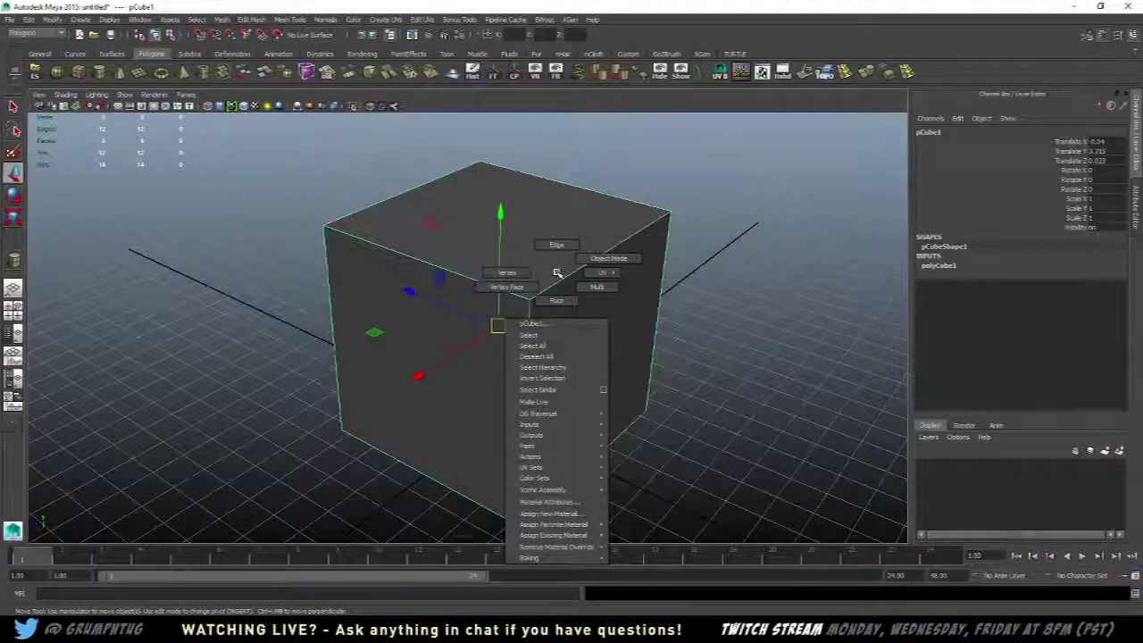
{"action": "left_click", "coordinate": [577, 264], "text": "shift"}
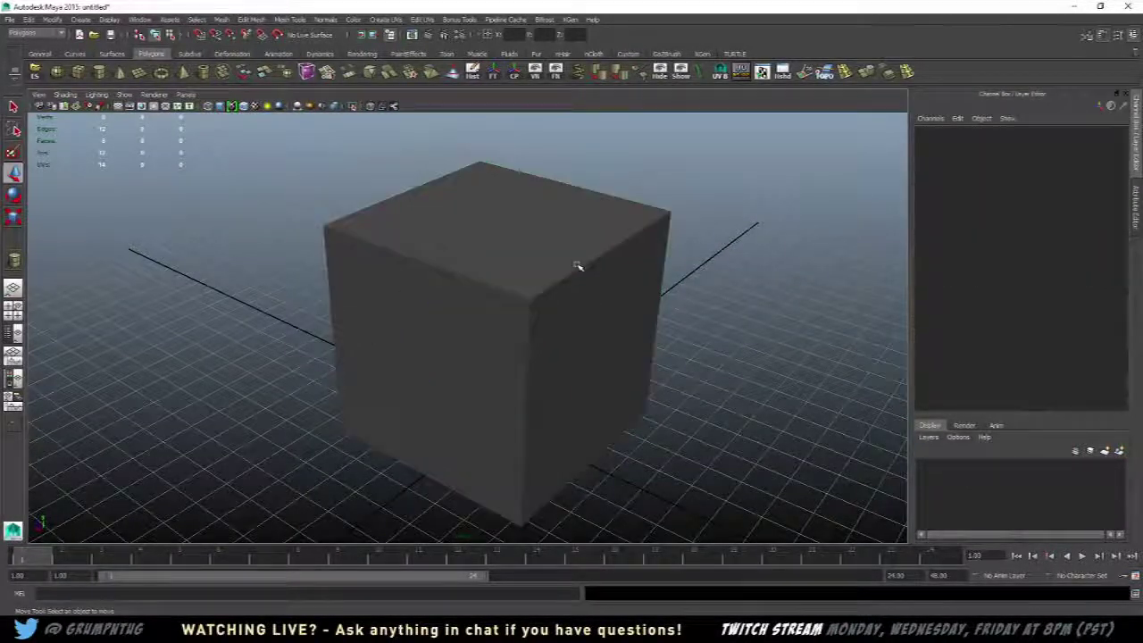
{"action": "left_click", "coordinate": [594, 259], "text": "shift"}
{"action": "right_click", "coordinate": [594, 261], "text": "shift"}
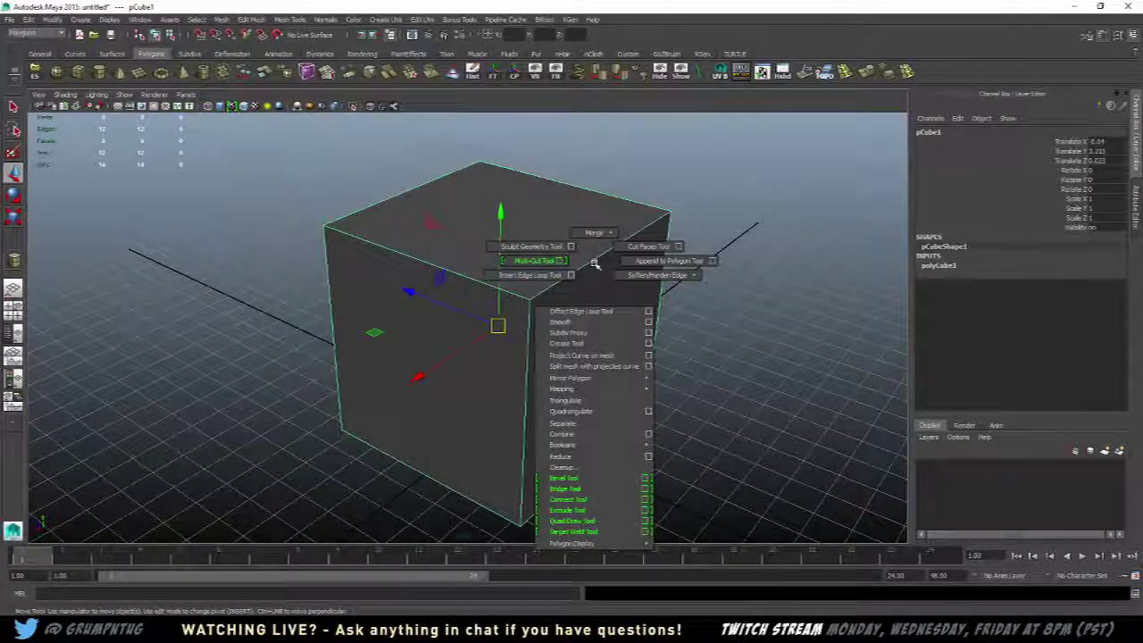
{"action": "left_click", "coordinate": [594, 263]}
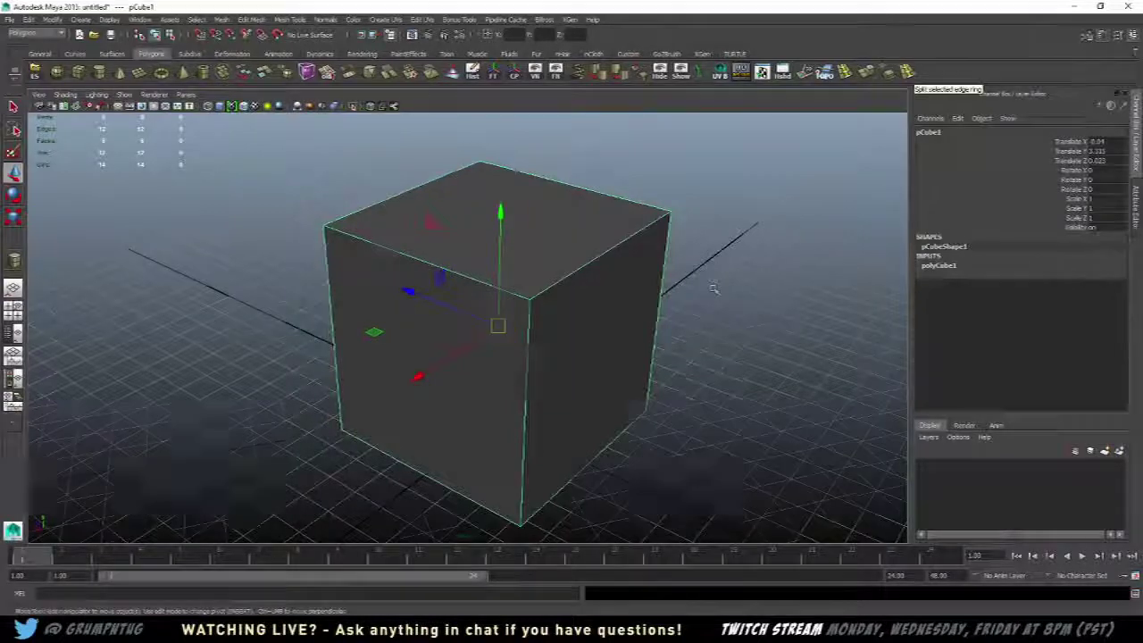
- Insert three edge loops in the cube: two running over the top face and one horizontal loop near the upper edge
{"action": "left_click_drag", "start_coordinate": [717, 286], "coordinate": [507, 275], "text": "alt"}
{"action": "right_click_drag", "start_coordinate": [506, 256], "coordinate": [446, 268], "text": "shift"}
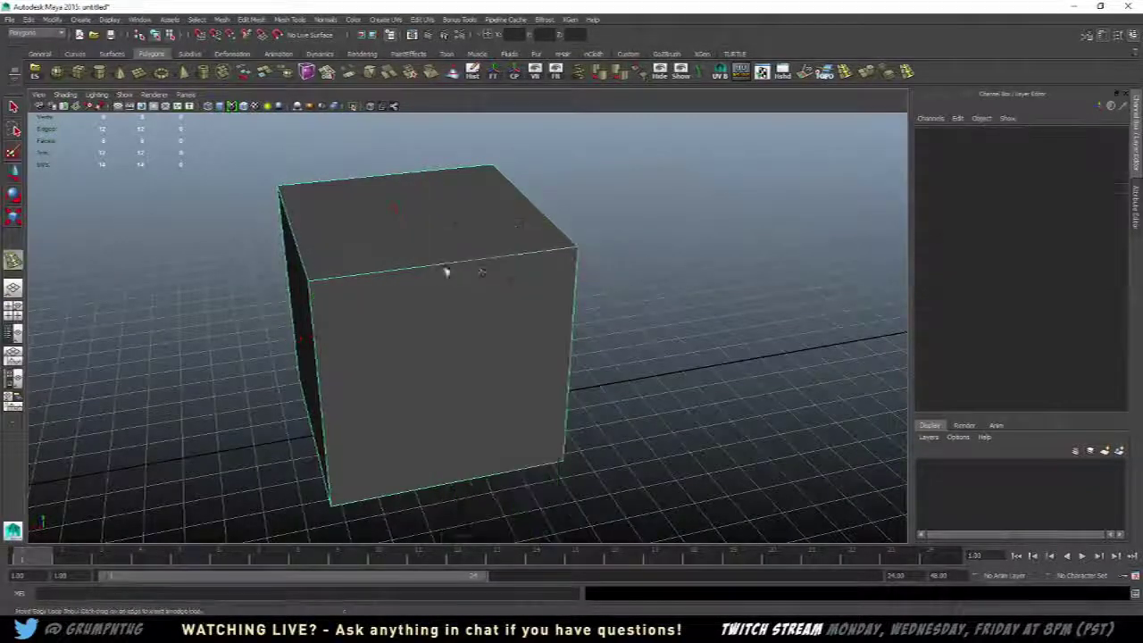
{"action": "left_click_drag", "start_coordinate": [447, 267], "coordinate": [461, 303], "text": "alt"}
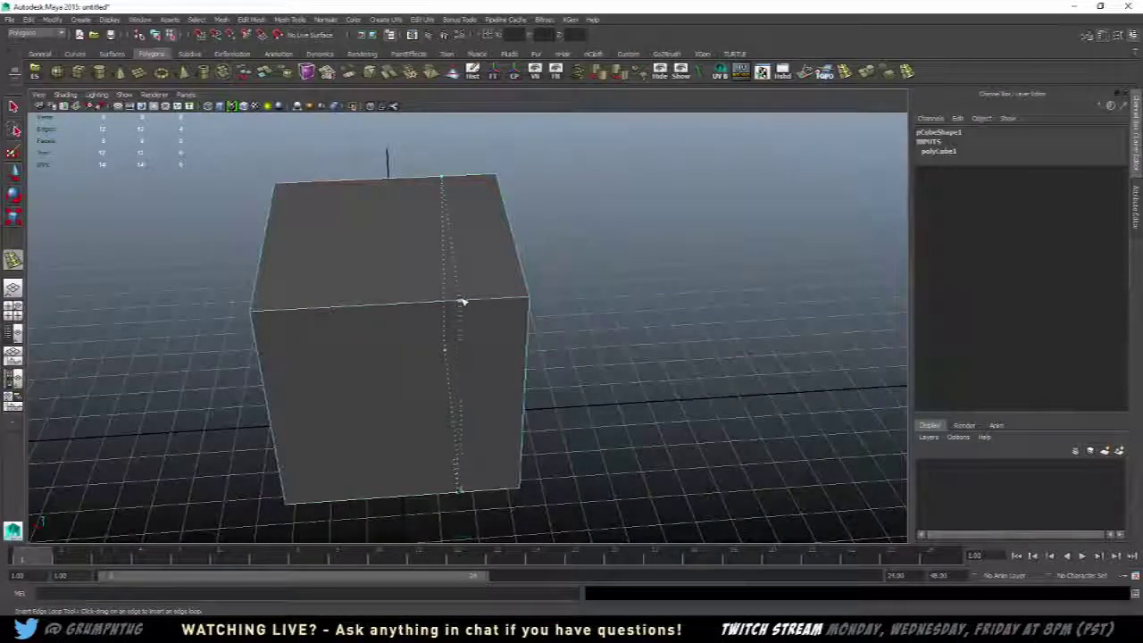
{"action": "left_click", "coordinate": [316, 310]}
{"action": "left_click_drag", "start_coordinate": [326, 355], "coordinate": [407, 252], "text": "alt"}
{"action": "left_click_drag", "start_coordinate": [407, 252], "coordinate": [531, 309], "text": "alt"}
{"action": "key", "text": "w"}
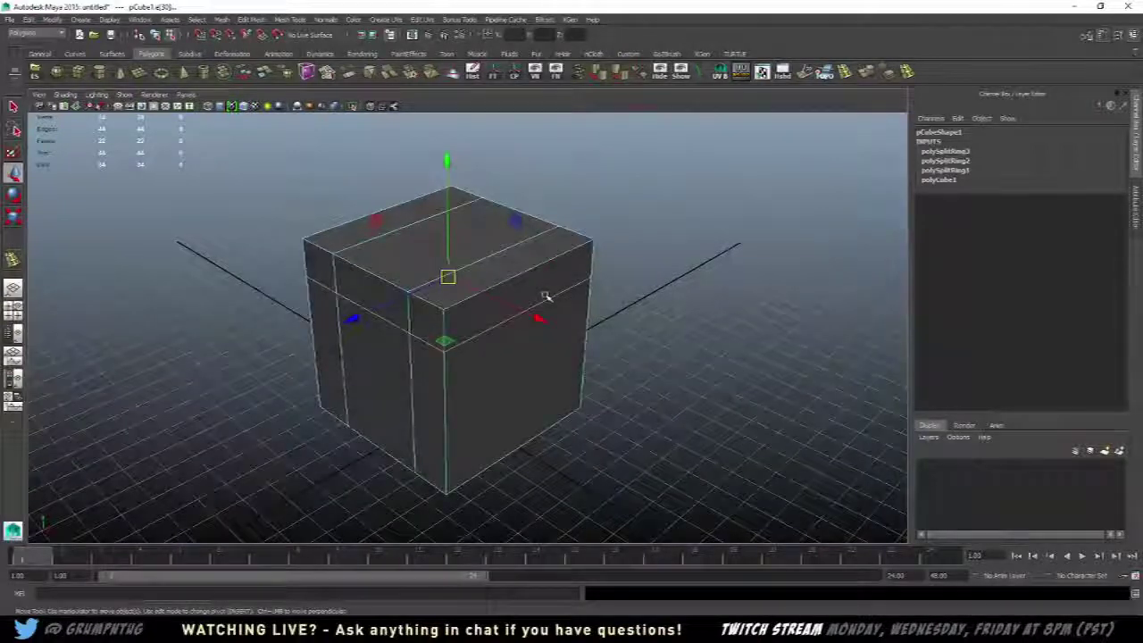
- Examine the edge loops on the cube from several sides and return the cube to object selection
{"action": "left_click_drag", "start_coordinate": [518, 317], "coordinate": [513, 321], "text": "alt"}
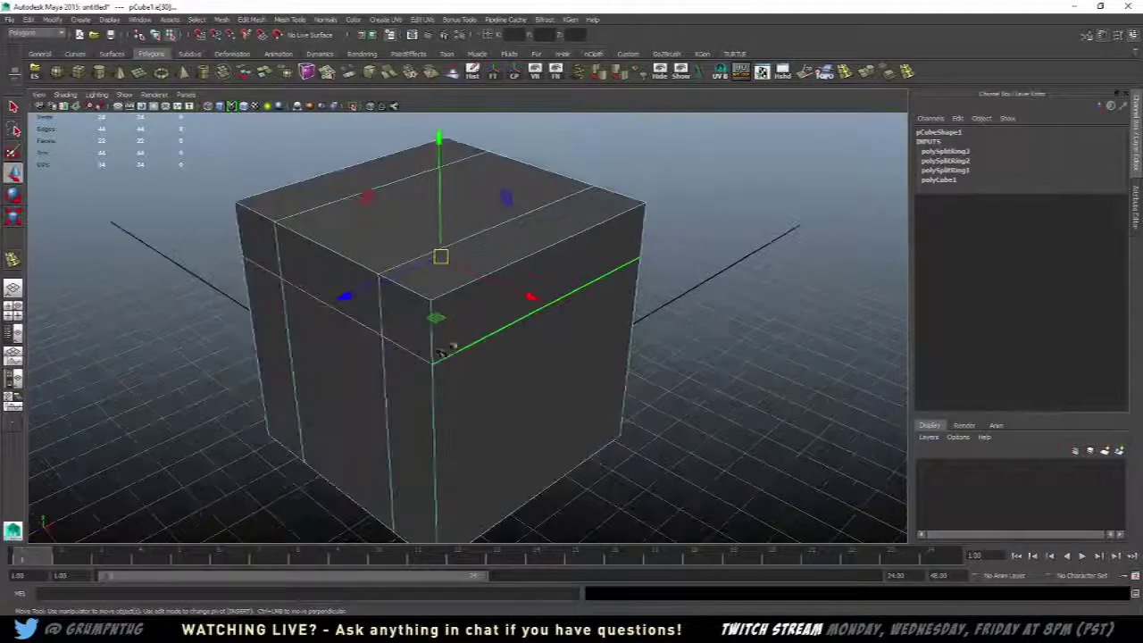
{"action": "left_click_drag", "start_coordinate": [433, 363], "coordinate": [396, 331], "text": "alt"}
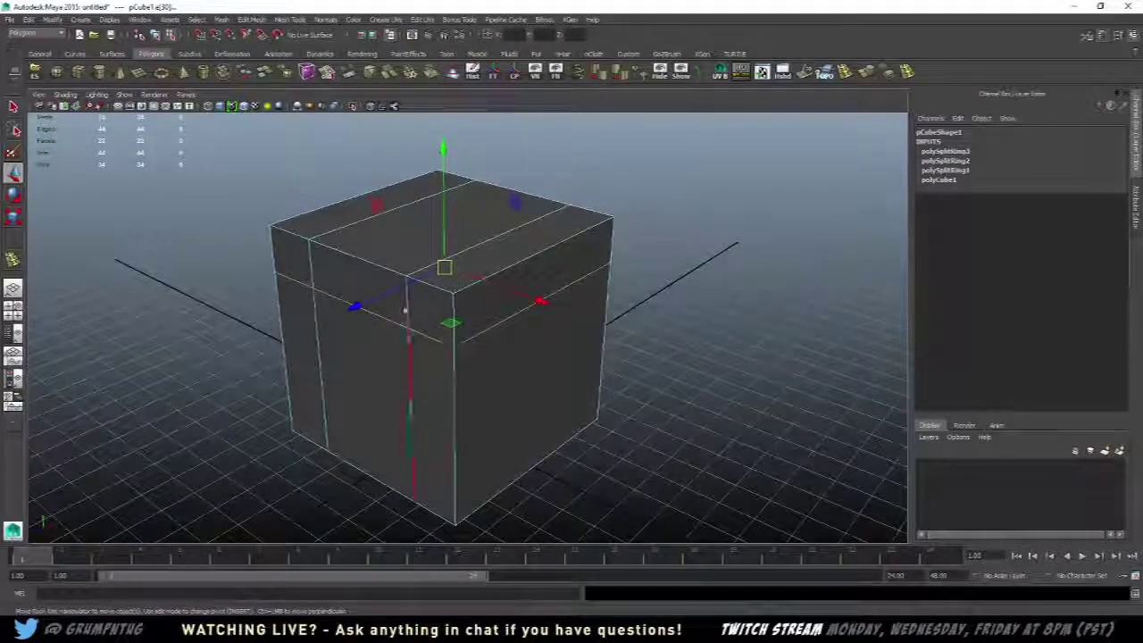
{"action": "left_click_drag", "start_coordinate": [387, 245], "coordinate": [398, 246], "text": "alt"}
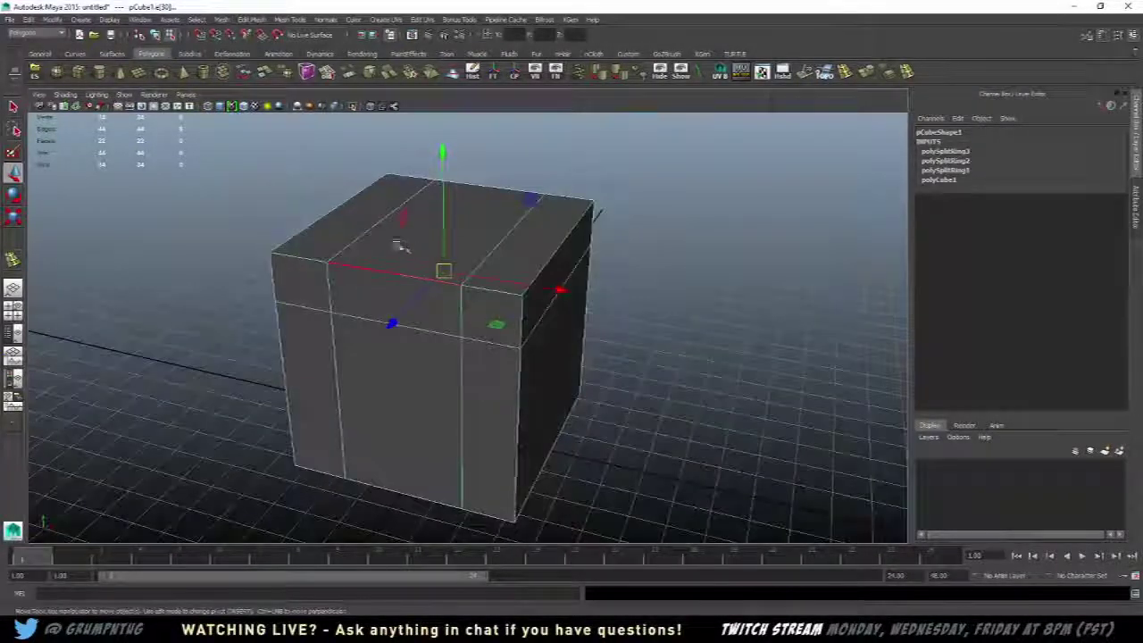
{"action": "right_click", "coordinate": [344, 243]}
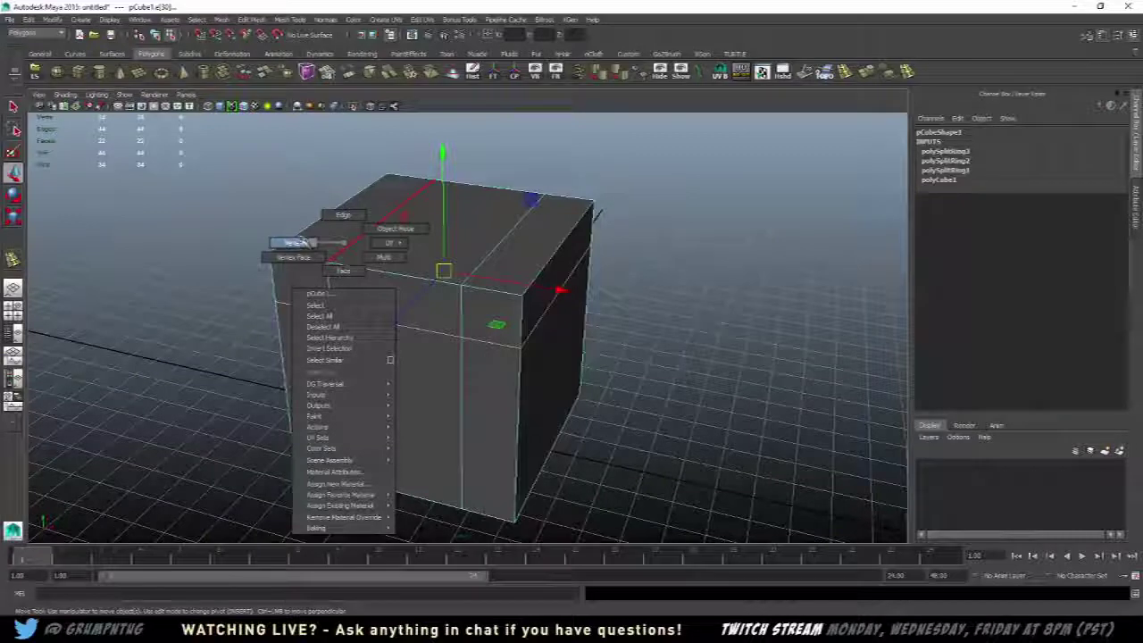
{"action": "right_click_drag", "start_coordinate": [300, 241], "coordinate": [345, 244]}
{"action": "left_click_drag", "start_coordinate": [350, 245], "coordinate": [308, 253], "text": "alt"}
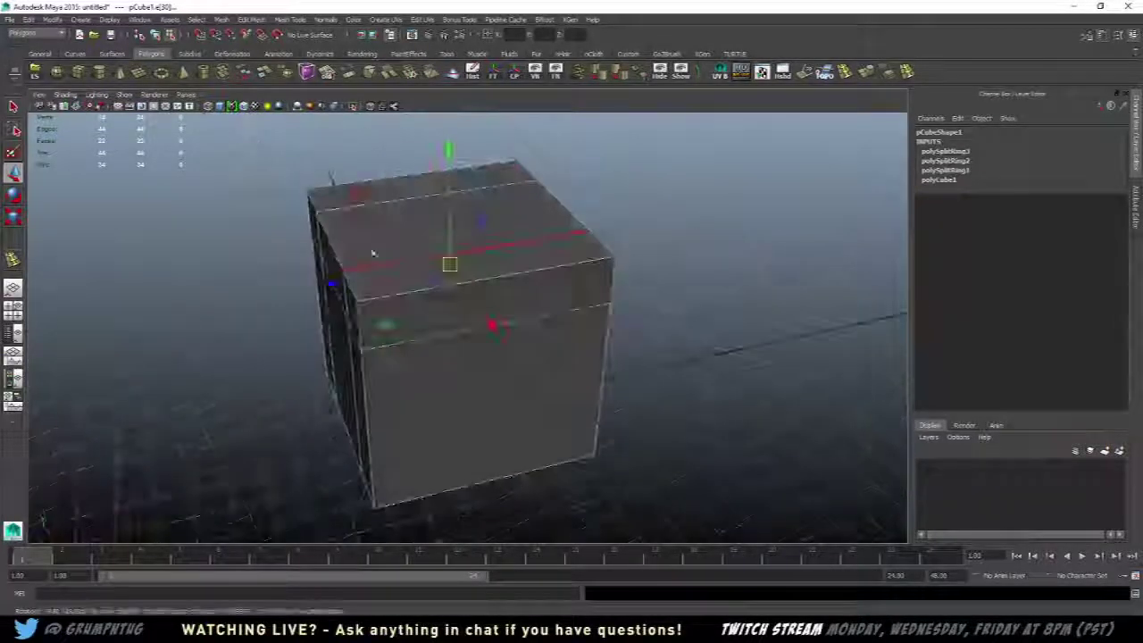
{"action": "right_click_drag", "start_coordinate": [421, 240], "coordinate": [446, 232]}
{"action": "left_click_drag", "start_coordinate": [515, 239], "coordinate": [434, 270], "text": "alt"}
{"action": "left_click", "coordinate": [427, 338]}
{"action": "mouse_move", "coordinate": [447, 382]}
{"action": "left_mouse_down", "text": "alt"}
{"action": "mouse_move", "coordinate": [487, 362]}
{"action": "mouse_move", "coordinate": [525, 318]}
{"action": "mouse_move", "coordinate": [448, 365]}
{"action": "left_mouse_up", "text": "alt"}
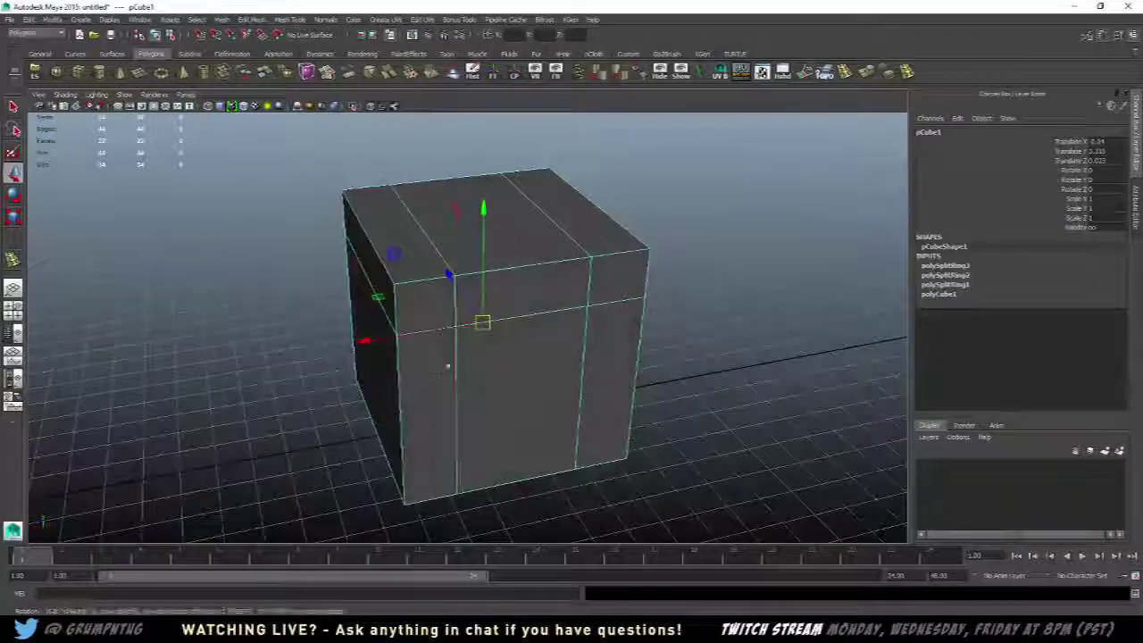
- Select the small face at the cube's upper corner, then switch to vertex selection and select the top corner vertex
{"action": "right_click", "coordinate": [538, 257]}
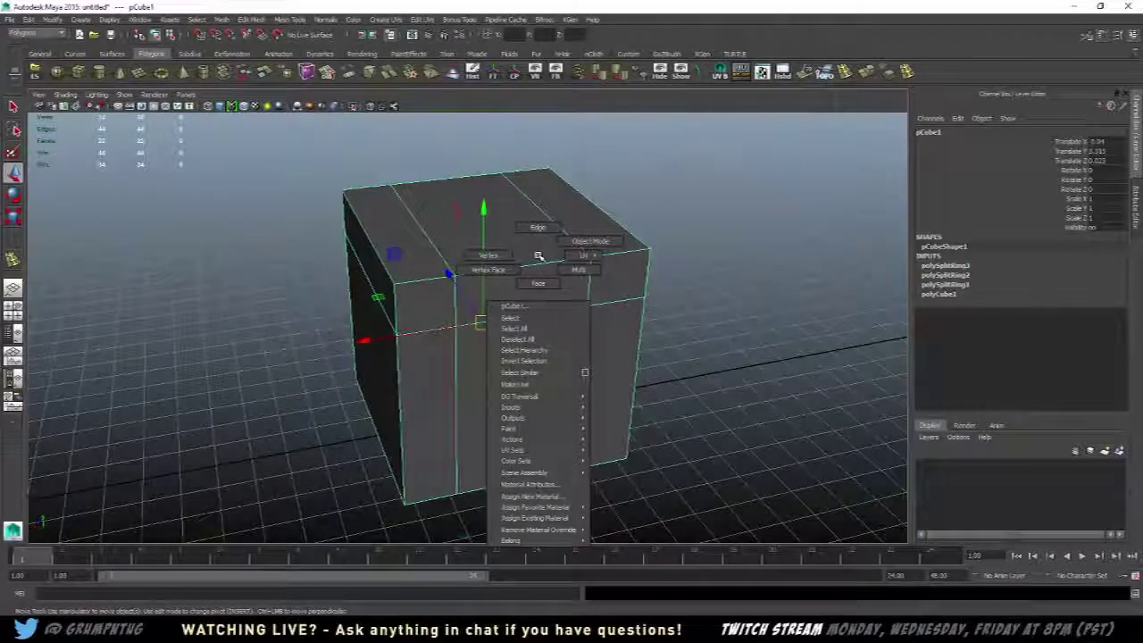
{"action": "left_click", "coordinate": [540, 283]}
{"action": "left_click", "coordinate": [549, 288]}
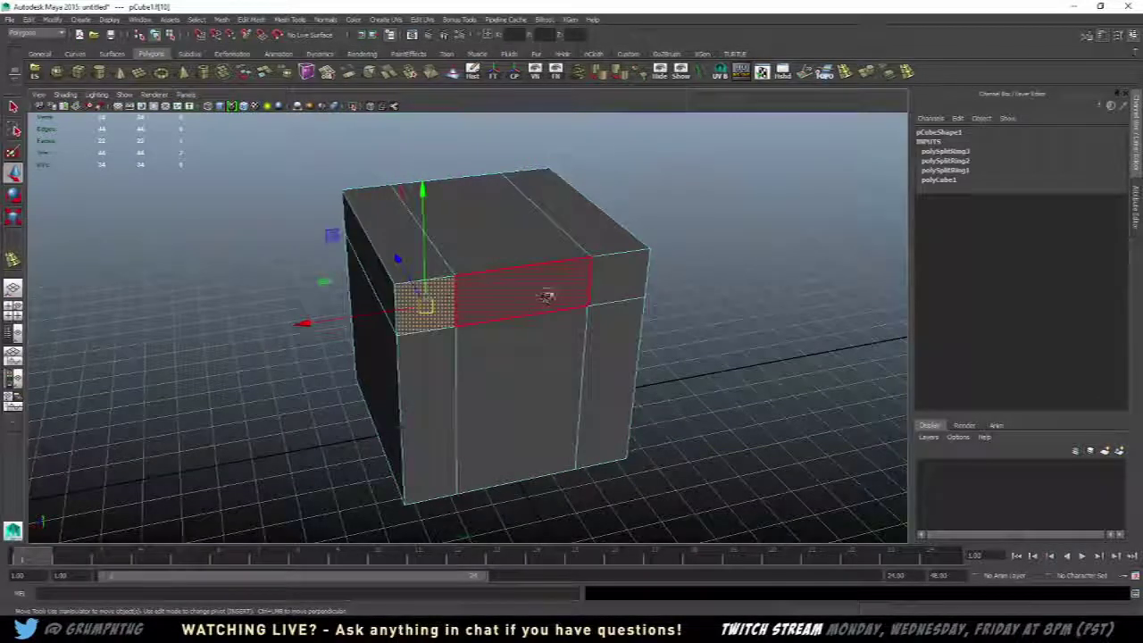
{"action": "right_click", "coordinate": [539, 249]}
{"action": "right_click_drag", "start_coordinate": [532, 249], "coordinate": [497, 248]}
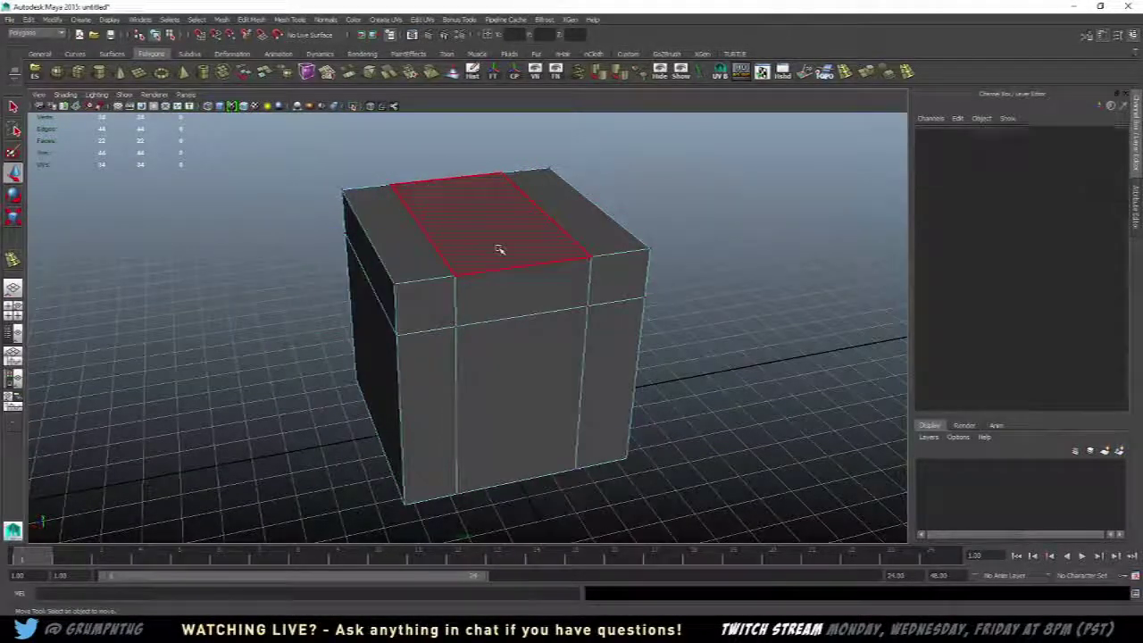
{"action": "left_click", "coordinate": [391, 279]}
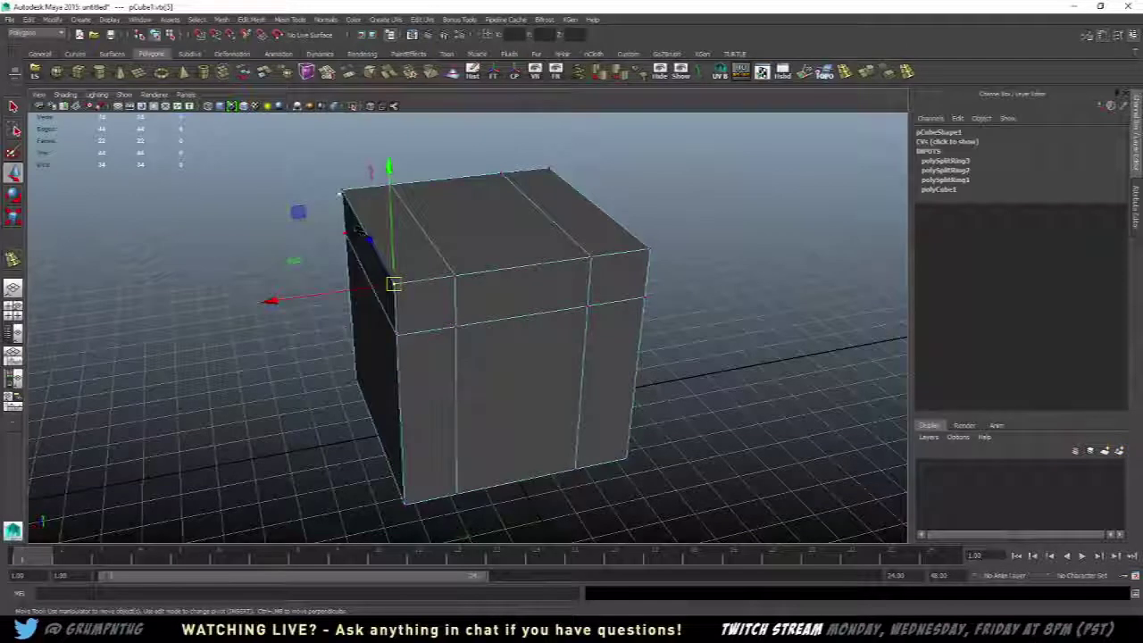
- Try moving another top corner vertex of the cube and undo the move
{"action": "left_click_drag", "start_coordinate": [551, 169], "coordinate": [625, 186]}
{"action": "left_click_drag", "start_coordinate": [625, 186], "coordinate": [474, 254], "text": "alt"}
{"action": "left_click_drag", "start_coordinate": [542, 342], "coordinate": [510, 298], "text": "alt"}
{"action": "key", "text": "ctrl+z"}
- Snap the cube's top corner vertex down onto the edge-loop vertex directly below it
{"action": "left_click_drag", "start_coordinate": [359, 295], "coordinate": [342, 291], "text": "alt"}
{"action": "middle_click_drag", "start_coordinate": [343, 291], "coordinate": [493, 334], "text": "alt"}
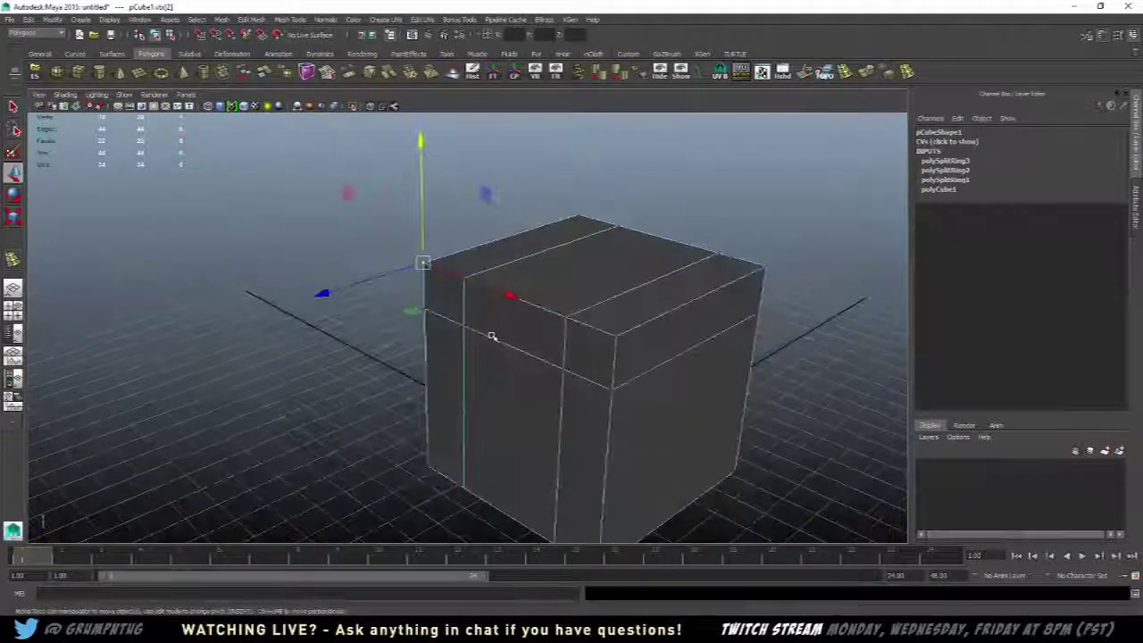
{"action": "left_click_drag", "start_coordinate": [492, 334], "coordinate": [441, 334], "text": "alt"}
{"action": "right_click_drag", "start_coordinate": [442, 334], "coordinate": [449, 326], "text": "alt"}
{"action": "middle_click_drag", "start_coordinate": [449, 327], "coordinate": [468, 364], "text": "alt"}
{"action": "left_click_drag", "start_coordinate": [469, 364], "coordinate": [423, 357], "text": "alt"}
{"action": "middle_click_drag", "start_coordinate": [456, 354], "coordinate": [417, 360], "text": "alt"}
{"action": "right_click_drag", "start_coordinate": [399, 361], "coordinate": [407, 361], "text": "alt"}
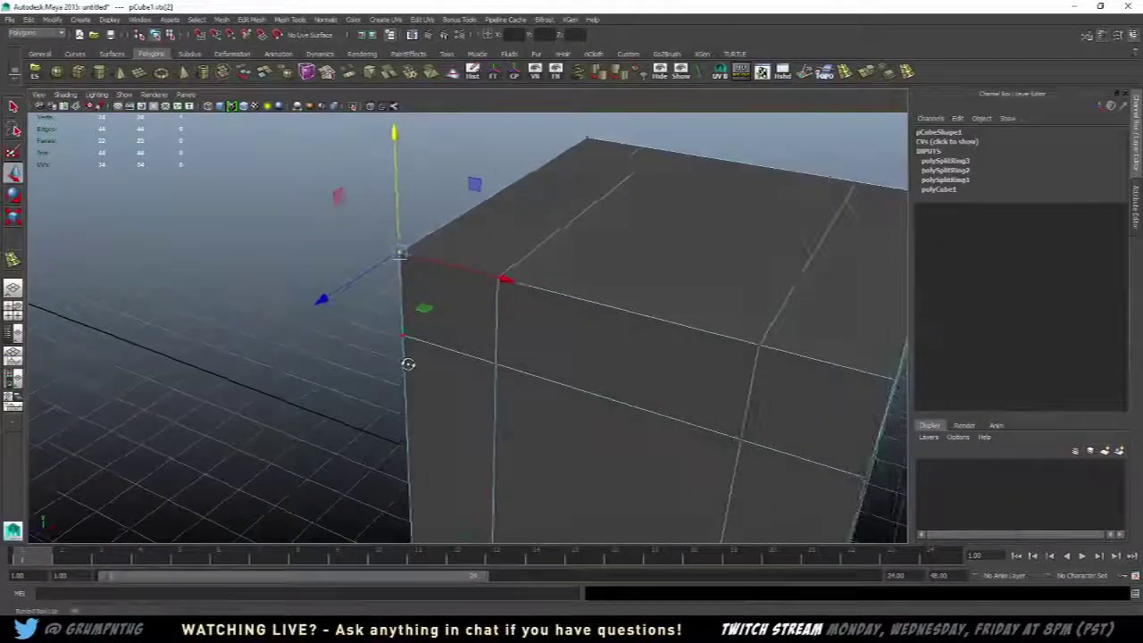
{"action": "middle_click_drag", "start_coordinate": [407, 362], "coordinate": [467, 402], "text": "alt"}
{"action": "left_click_drag", "start_coordinate": [487, 401], "coordinate": [487, 398], "text": "alt"}
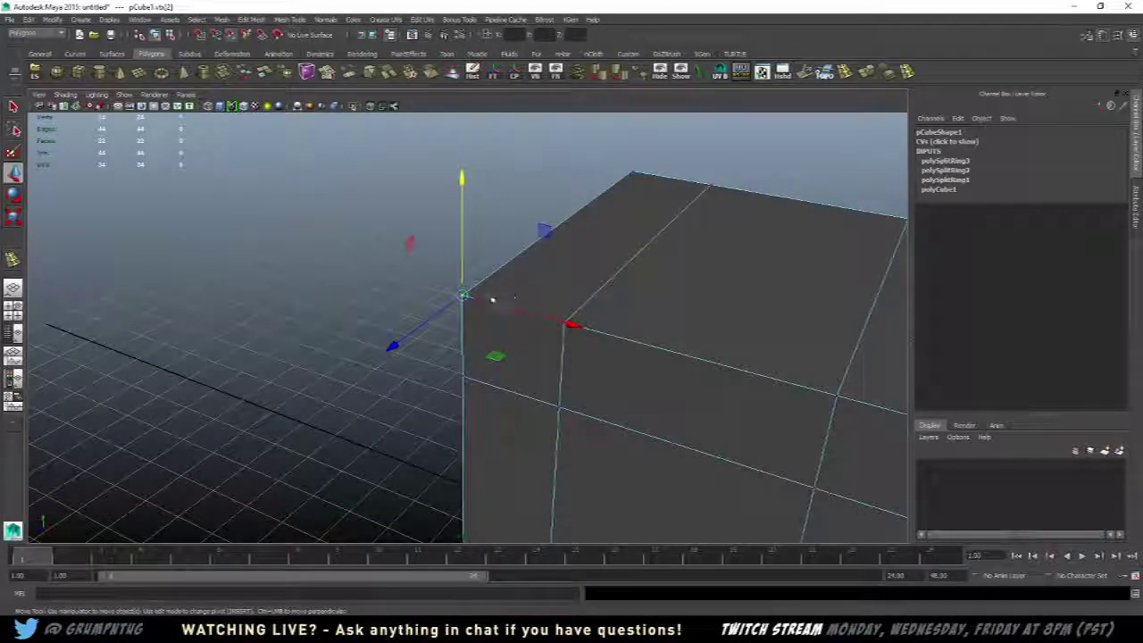
{"action": "left_click_drag", "start_coordinate": [461, 296], "coordinate": [421, 349]}
{"action": "left_click", "coordinate": [375, 403]}
{"action": "left_click_drag", "start_coordinate": [375, 403], "coordinate": [408, 391], "text": "alt"}
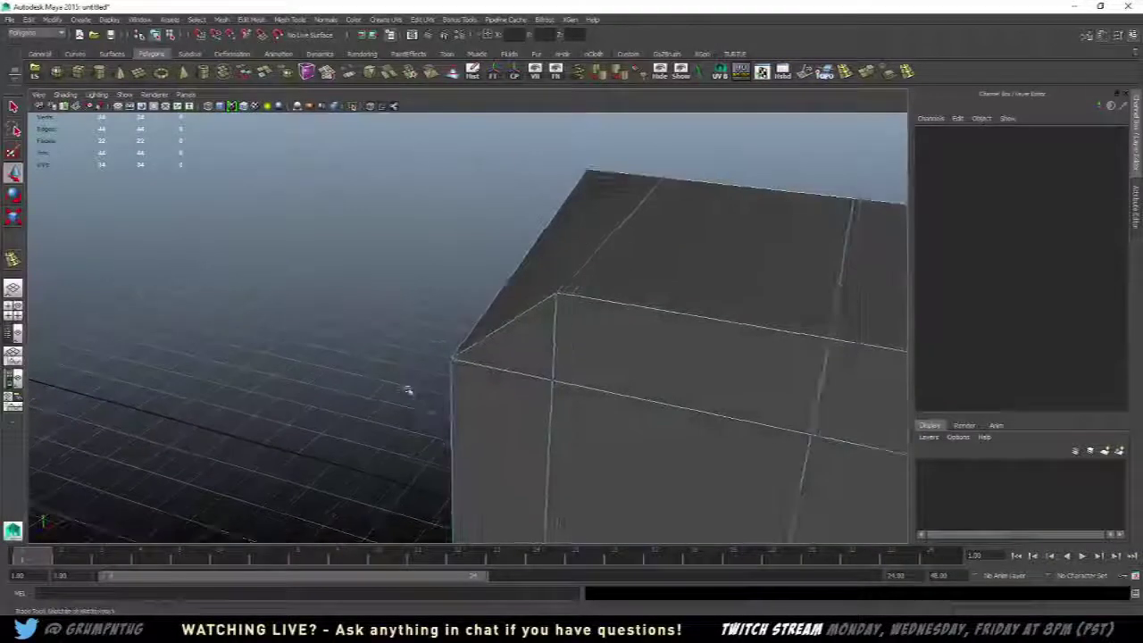
- Pull one of the overlapping corner vertices away to test whether they are joined, then undo the test
{"action": "left_click", "coordinate": [453, 361]}
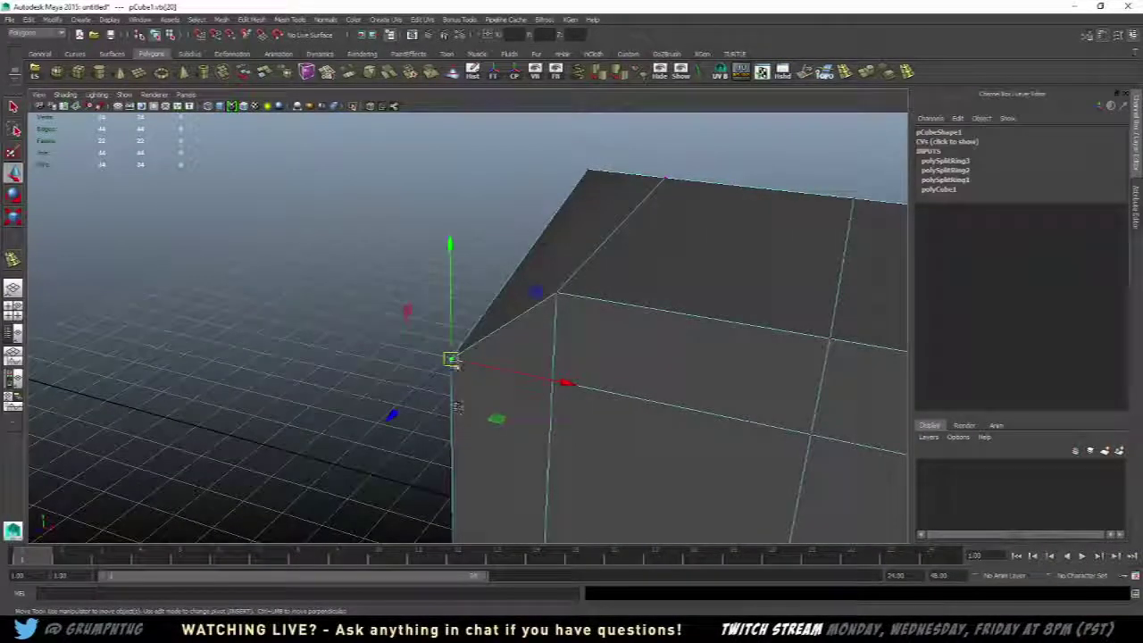
{"action": "left_click_drag", "start_coordinate": [451, 360], "coordinate": [691, 383]}
{"action": "left_click", "coordinate": [625, 390]}
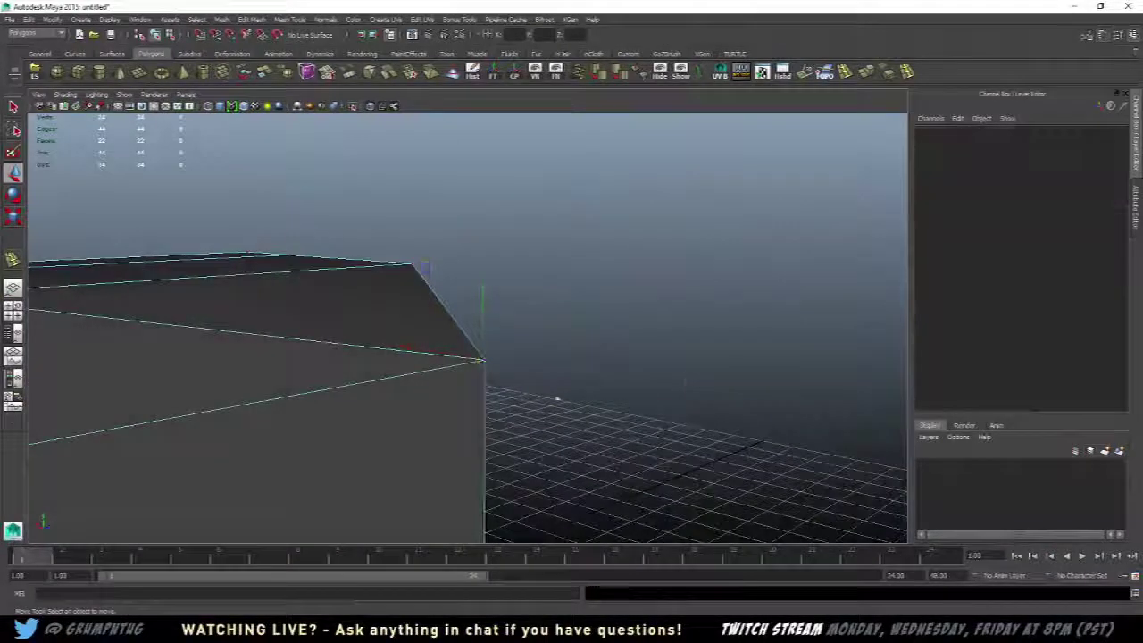
{"action": "left_click", "coordinate": [485, 360]}
{"action": "left_click_drag", "start_coordinate": [485, 360], "coordinate": [610, 323]}
{"action": "key", "text": "ctrl+z"}
{"action": "key", "text": "ctrl+z"}
{"action": "key", "text": "ctrl+z"}
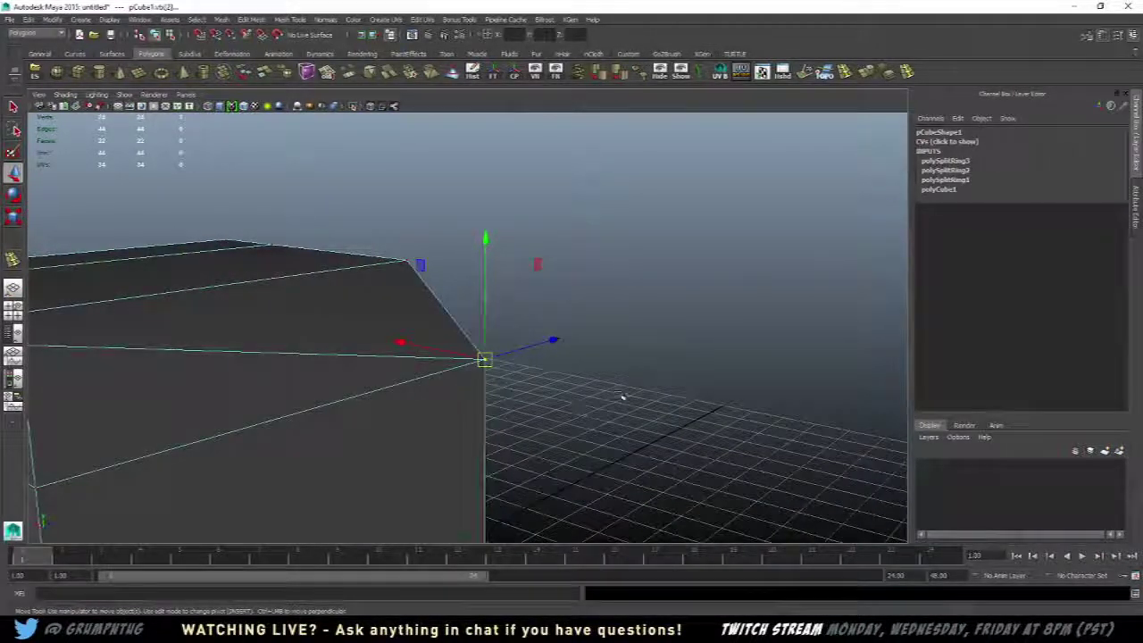
- Merge the two overlapping corner vertices into one
{"action": "left_click_drag", "start_coordinate": [623, 396], "coordinate": [562, 396], "text": "alt"}
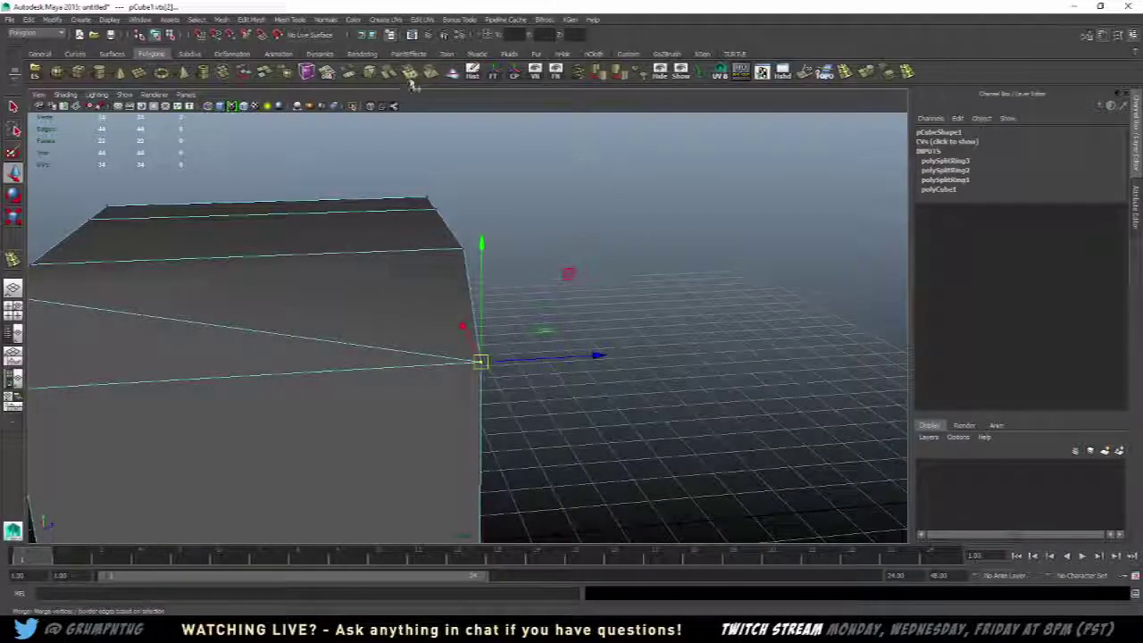
{"action": "left_click", "coordinate": [413, 79]}
{"action": "left_click", "coordinate": [500, 362]}
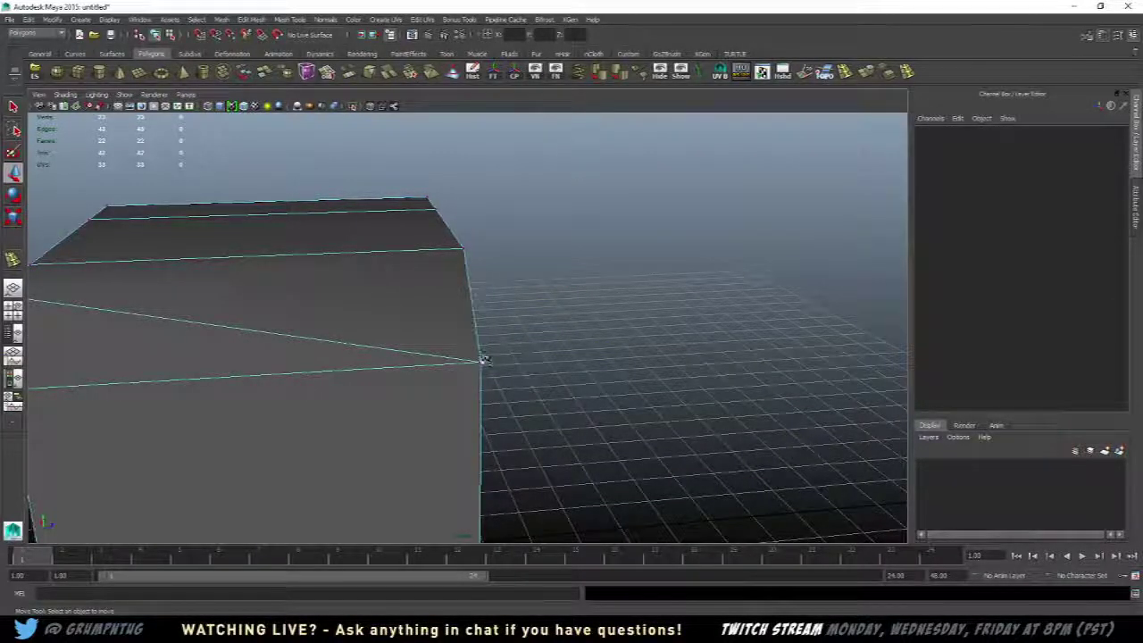
- Undo the vertex merge and the snap of the top corner vertex
{"action": "key", "text": "ctrl+z"}
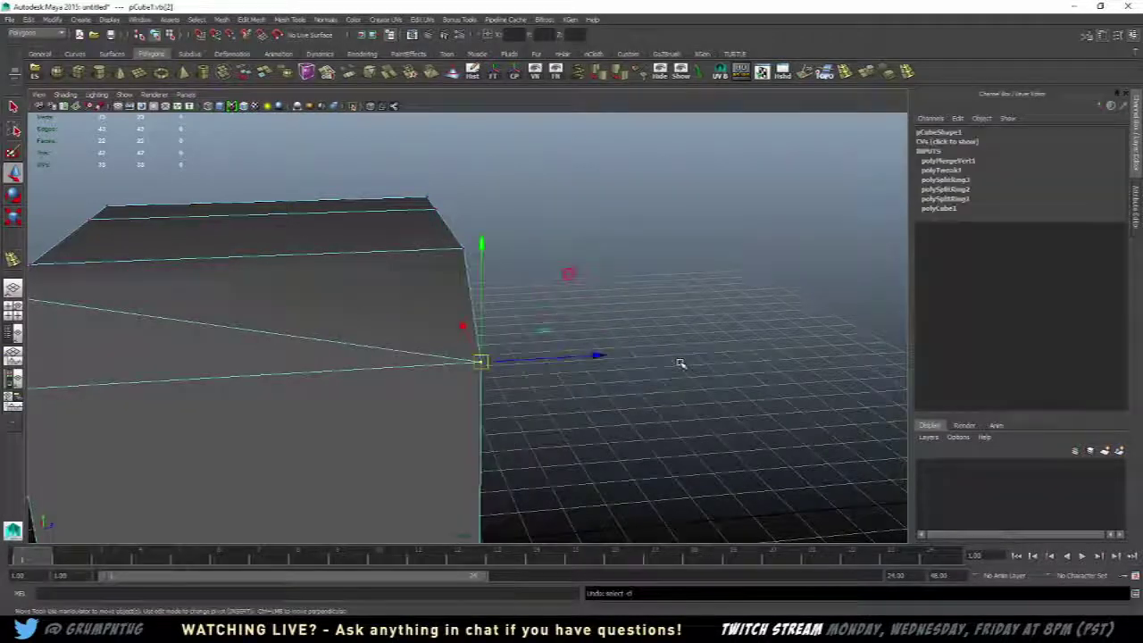
{"action": "key", "text": "ctrl+z"}
{"action": "key", "text": "ctrl+z"}
{"action": "key", "text": "ctrl+z"}
{"action": "key", "text": "ctrl+z"}
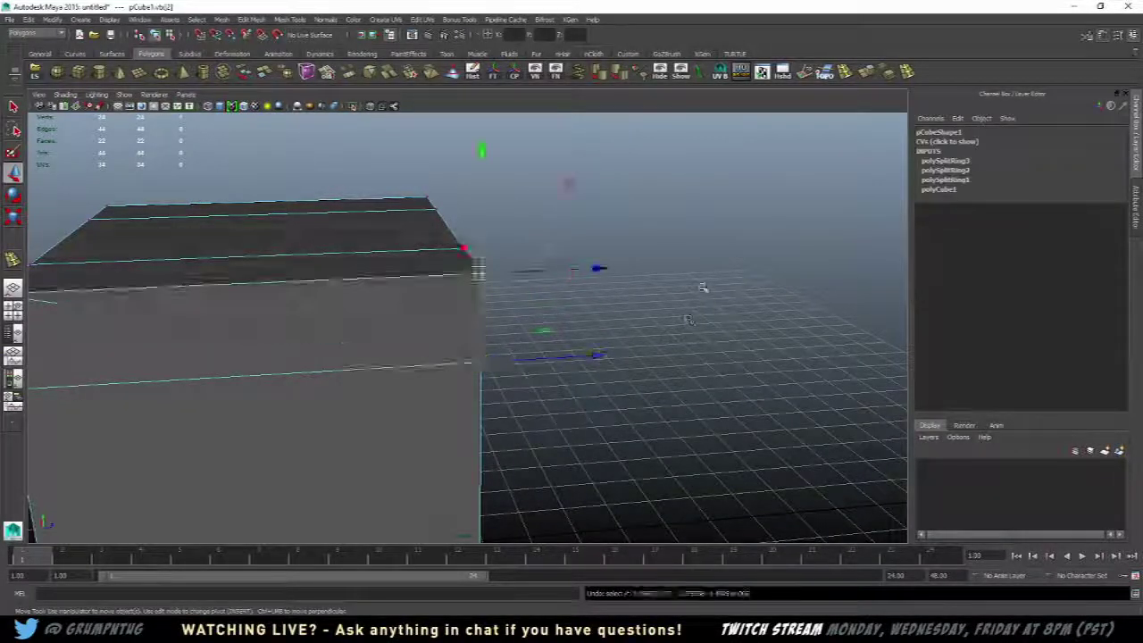
- Merge the cube's top corner vertex into the edge-loop vertex directly below it with the Merge Vertex Tool
{"action": "left_click_drag", "start_coordinate": [703, 287], "coordinate": [501, 255], "text": "alt"}
{"action": "key", "text": "space"}
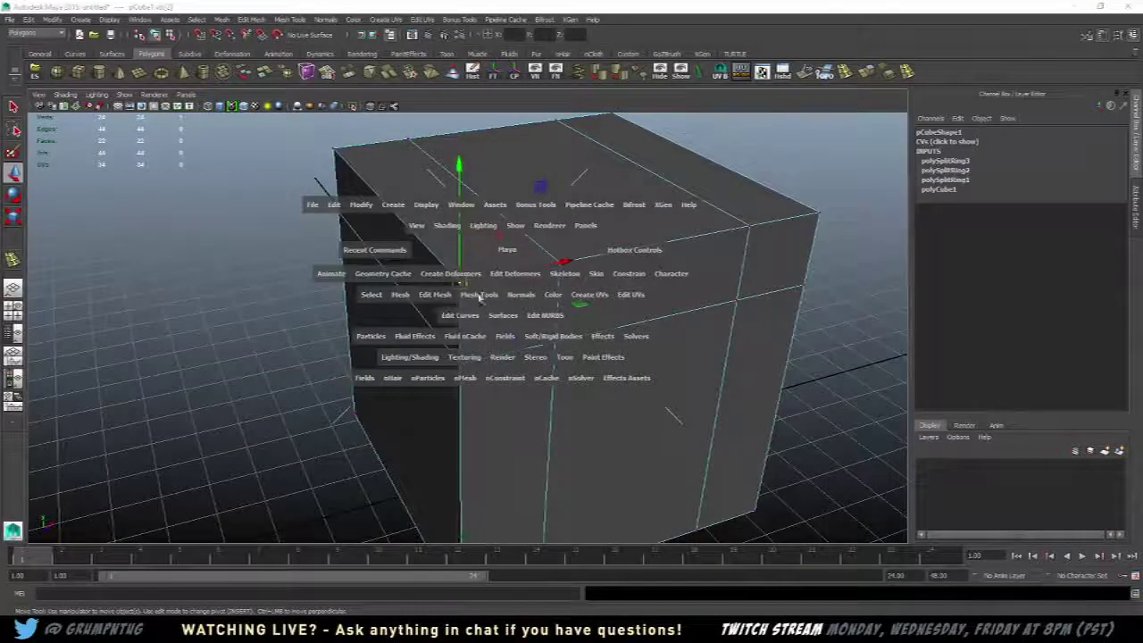
{"action": "left_click", "coordinate": [479, 294]}
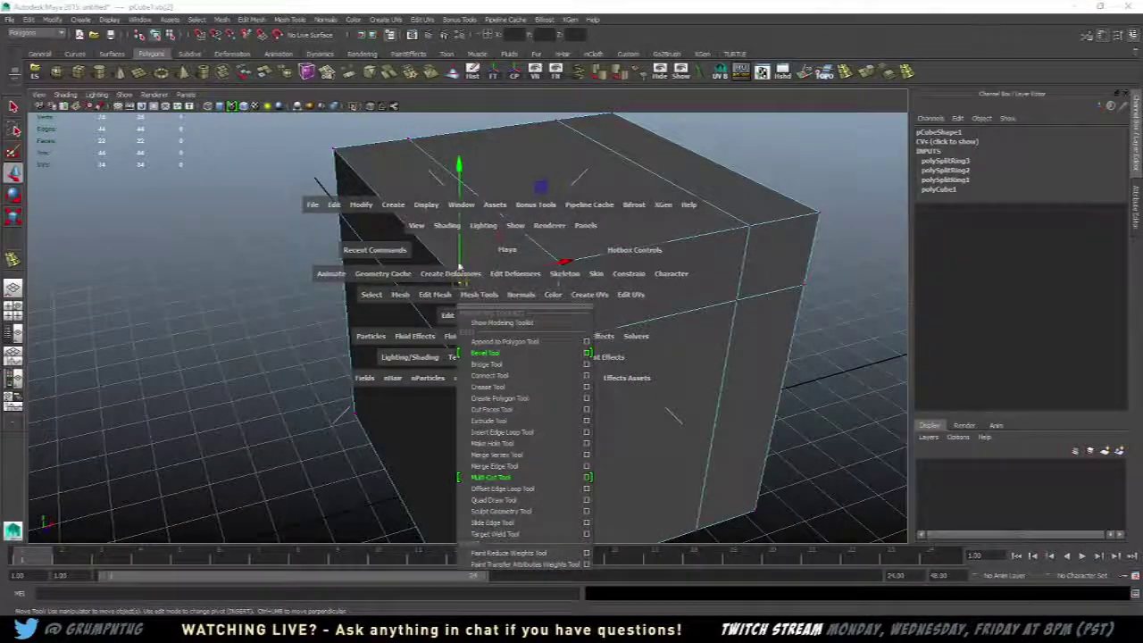
{"action": "key", "text": "space"}
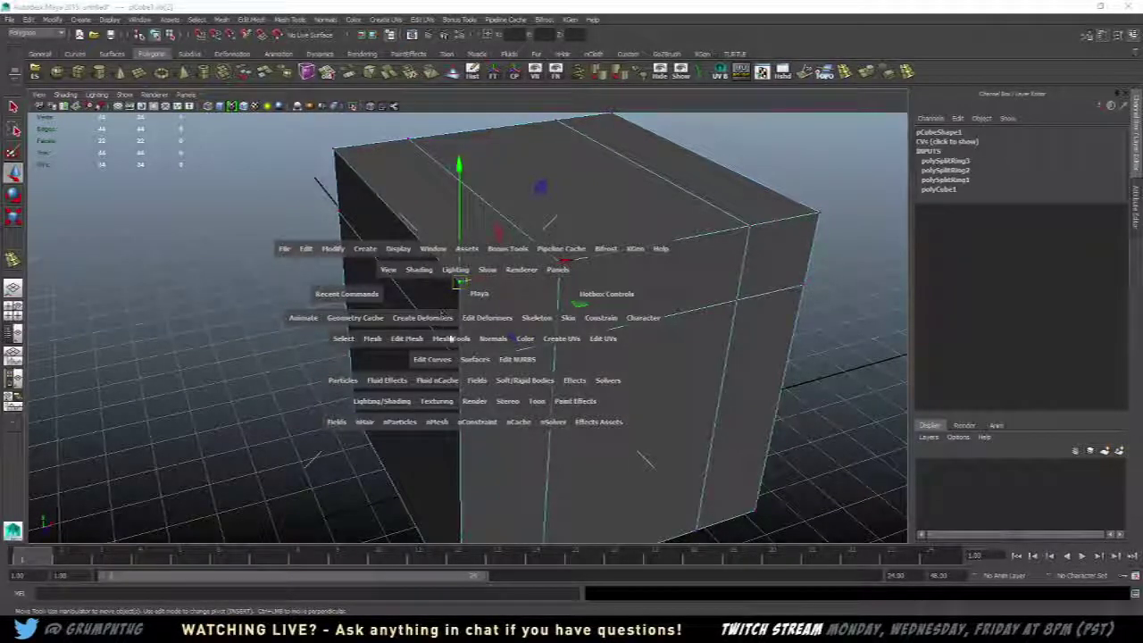
{"action": "left_click", "coordinate": [451, 338]}
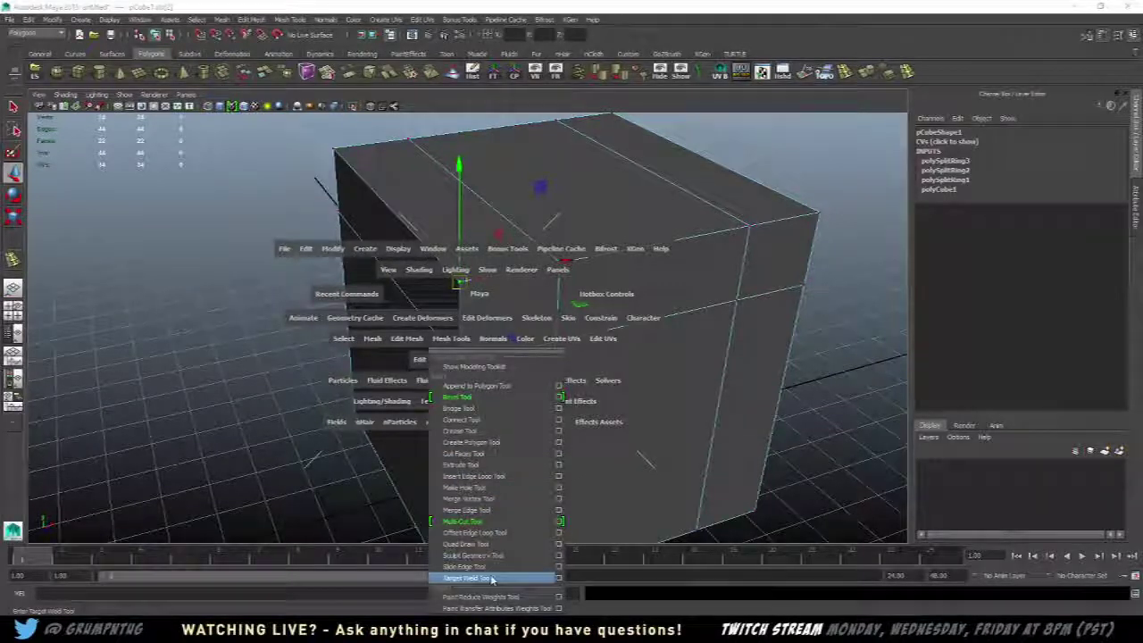
{"action": "left_click", "coordinate": [480, 504]}
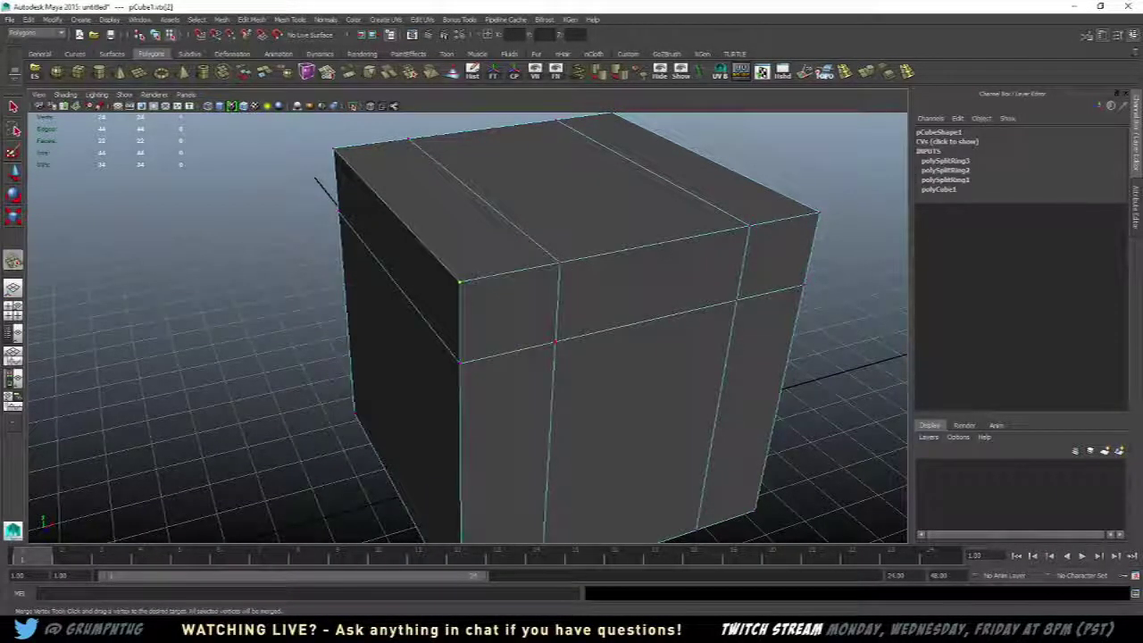
{"action": "scroll", "coordinate": [456, 248], "scroll_direction": "up", "scroll_amount": 5}
{"action": "left_click_drag", "start_coordinate": [455, 248], "coordinate": [482, 232], "text": "alt"}
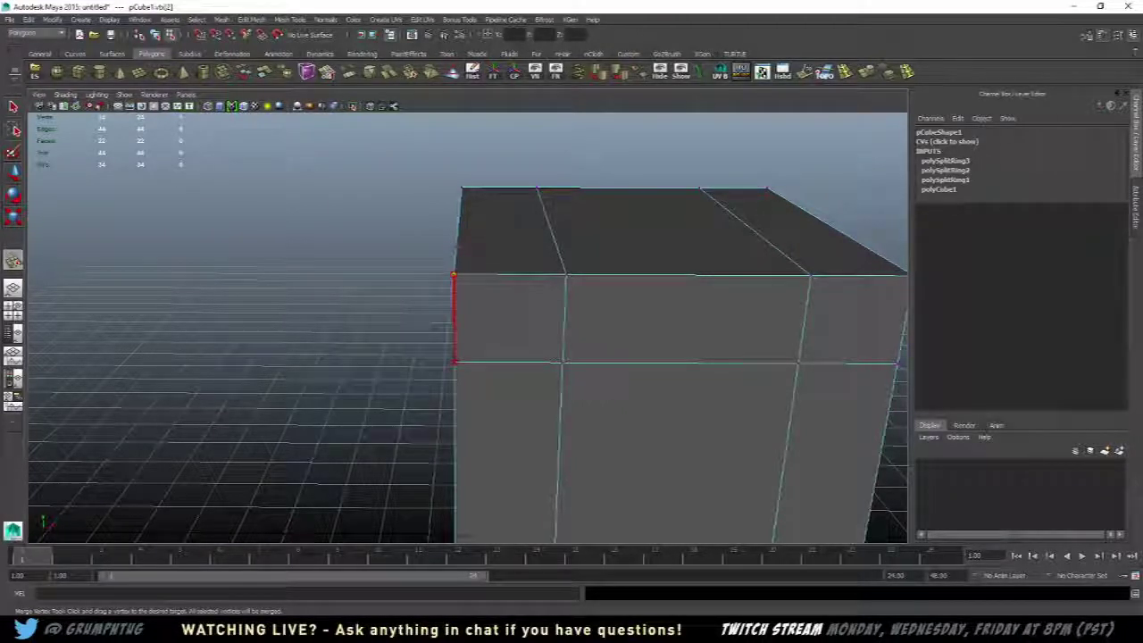
{"action": "left_click_drag", "start_coordinate": [454, 360], "coordinate": [678, 362]}
- Check the merged corner vertex with the Move tool to test whether it is a single point
{"action": "key", "text": "w"}
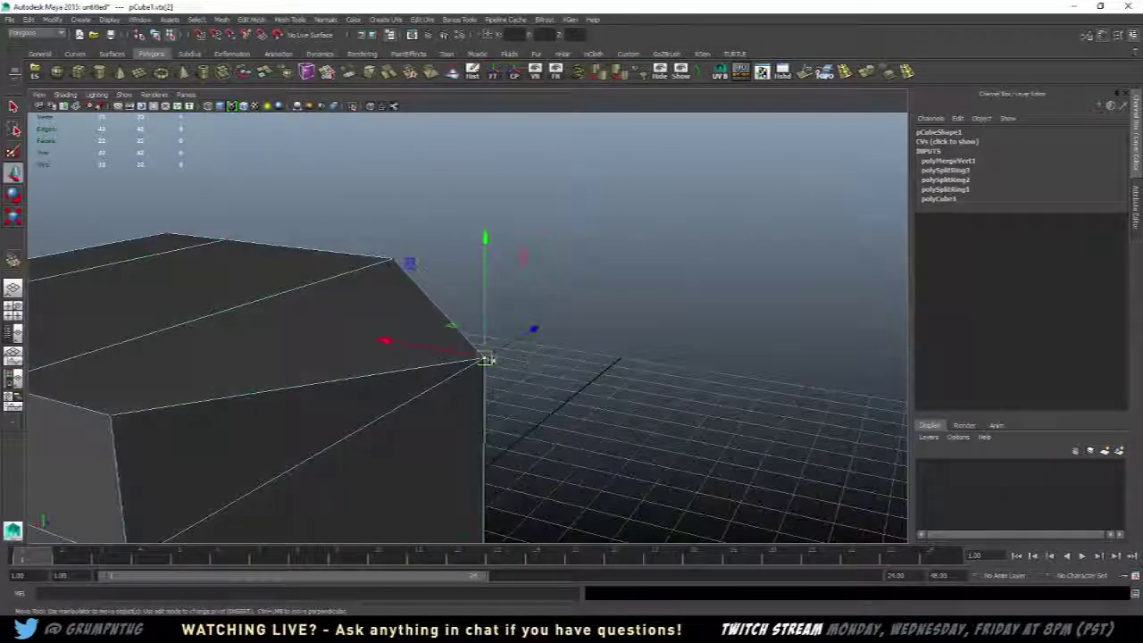
{"action": "left_click", "coordinate": [498, 361]}
{"action": "left_click", "coordinate": [487, 362]}
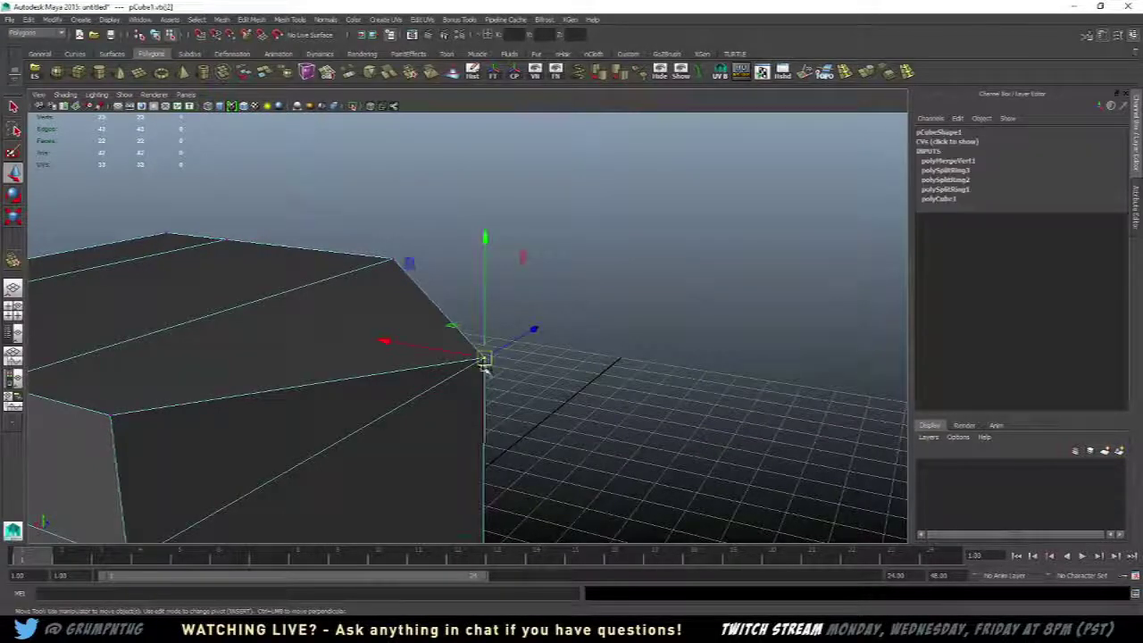
{"action": "mouse_move", "coordinate": [485, 361]}
{"action": "left_mouse_down"}
{"action": "mouse_move", "coordinate": [528, 301]}
{"action": "mouse_move", "coordinate": [453, 373]}
{"action": "mouse_move", "coordinate": [483, 359]}
{"action": "left_mouse_up"}
- Merge the remaining three top corner vertices of the cube into the edge-loop vertices directly below them
{"action": "left_click_drag", "start_coordinate": [547, 327], "coordinate": [205, 366], "text": "alt"}
{"action": "left_click", "coordinate": [277, 362]}
{"action": "middle_click_drag", "start_coordinate": [266, 365], "coordinate": [363, 399], "text": "alt"}
{"action": "left_click_drag", "start_coordinate": [317, 398], "coordinate": [366, 384], "text": "alt"}
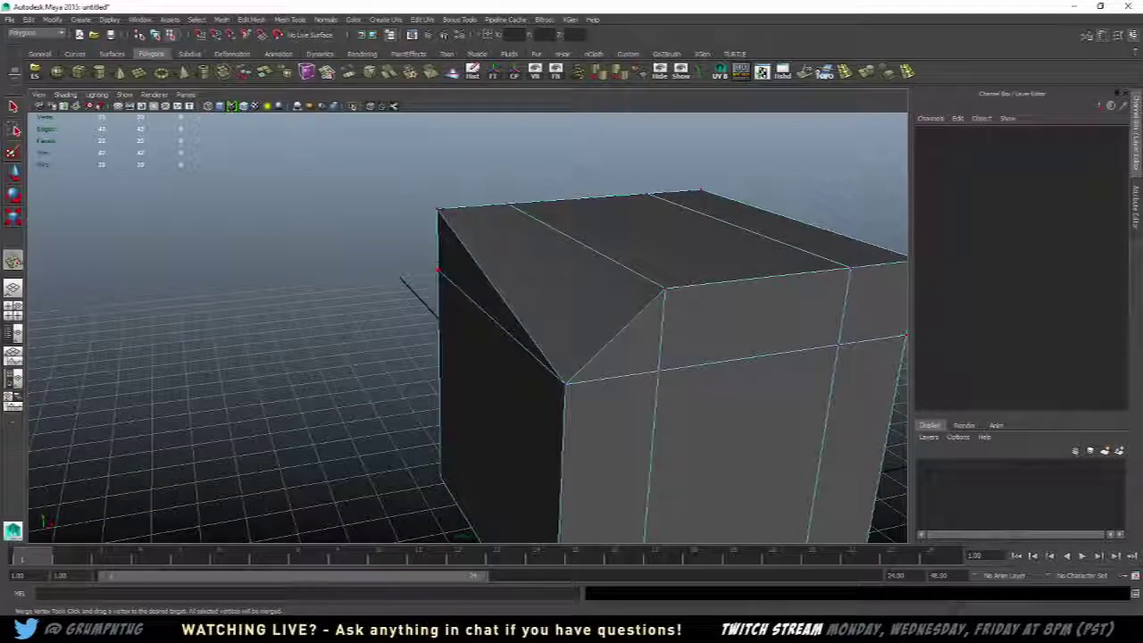
{"action": "left_click_drag", "start_coordinate": [438, 209], "coordinate": [529, 379]}
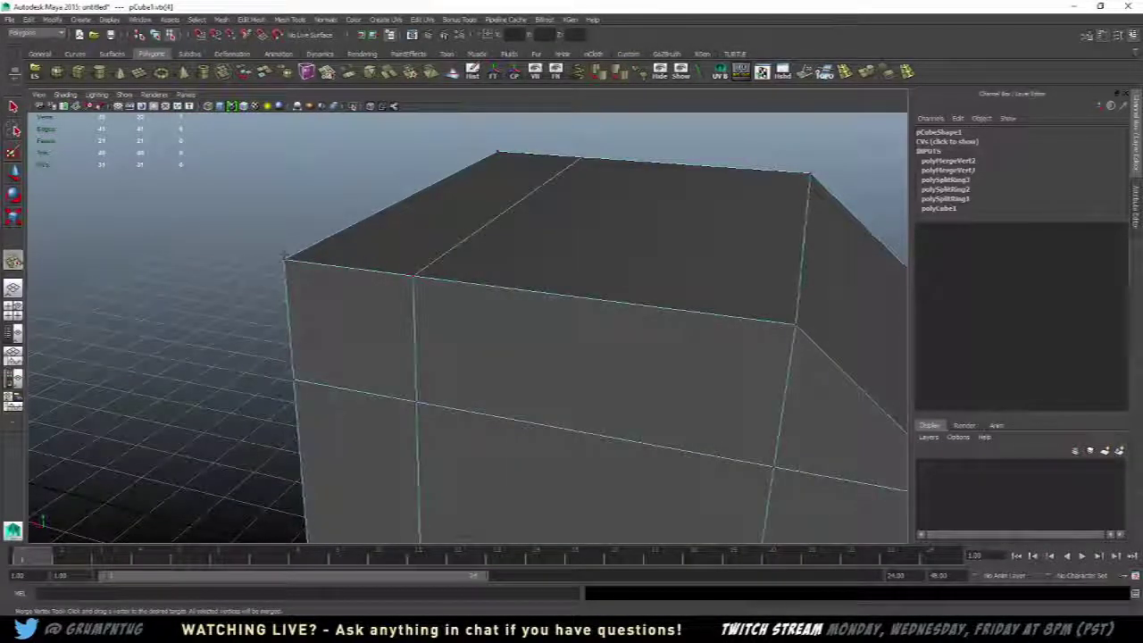
{"action": "left_click_drag", "start_coordinate": [282, 260], "coordinate": [429, 402]}
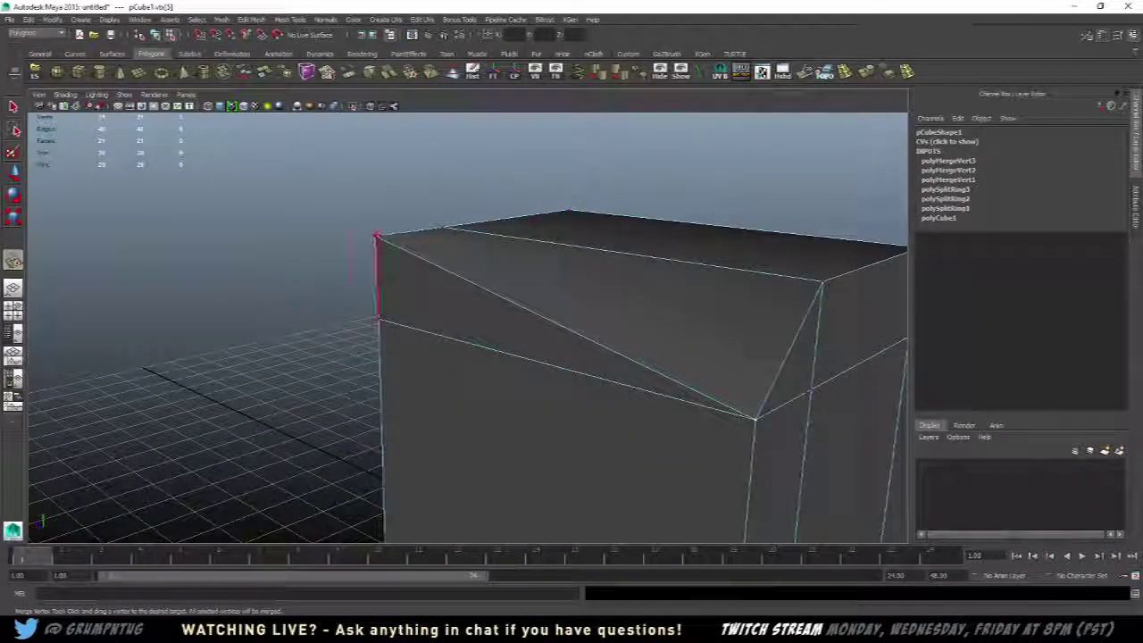
{"action": "left_click_drag", "start_coordinate": [378, 318], "coordinate": [421, 324]}
{"action": "key", "text": "w"}
{"action": "left_click", "coordinate": [477, 392]}
- Step back through the latest actions on the cube and redo them to compare its shape
{"action": "left_click_drag", "start_coordinate": [384, 266], "coordinate": [525, 184], "text": "alt"}
{"action": "key", "text": "z"}
{"action": "key", "text": "z"}
{"action": "key", "text": "z"}
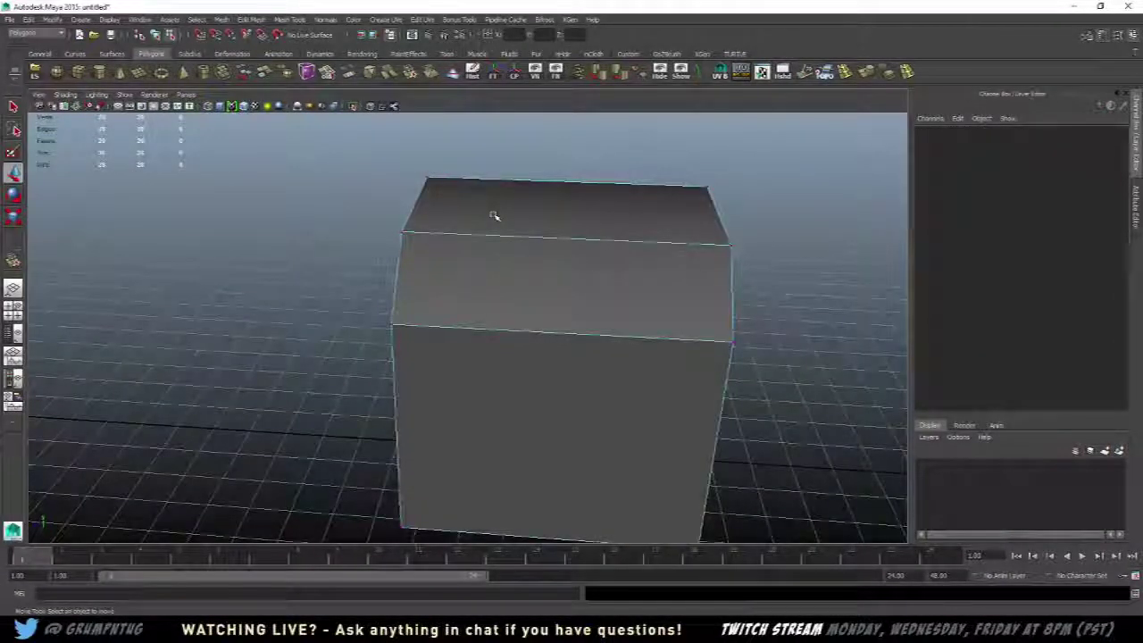
{"action": "key", "text": "shift+z"}
{"action": "key", "text": "shift+z"}
{"action": "key", "text": "shift+z"}
{"action": "key", "text": "shift+z"}
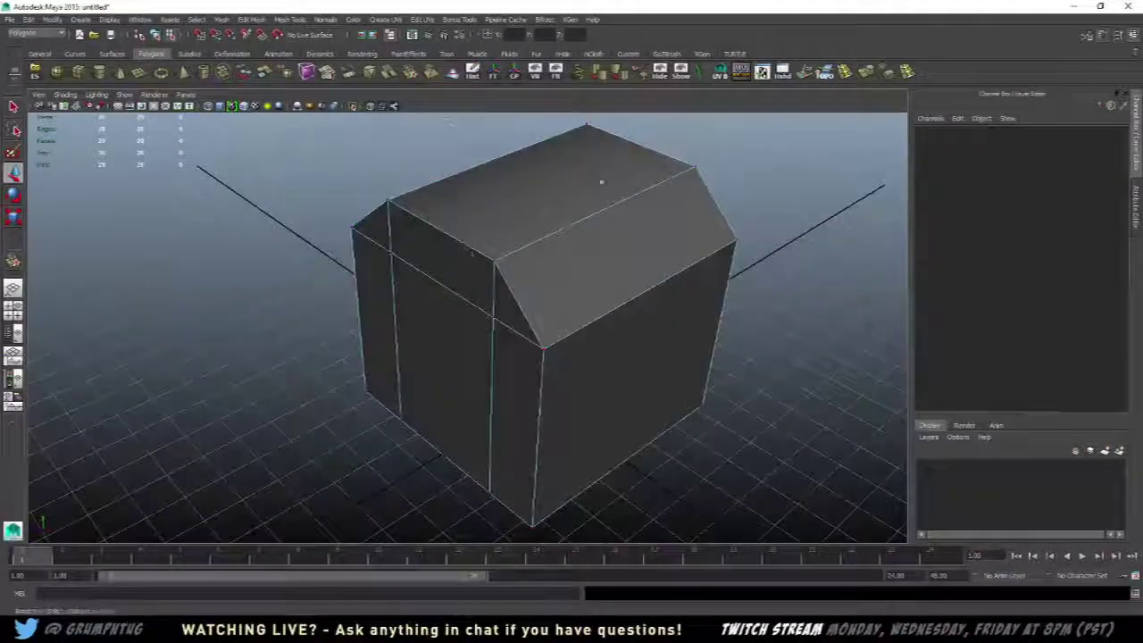
- Merge the four vertical edge-loop vertices along the cube's bottom edges into their nearest bottom corner vertices
{"action": "key", "text": "y"}
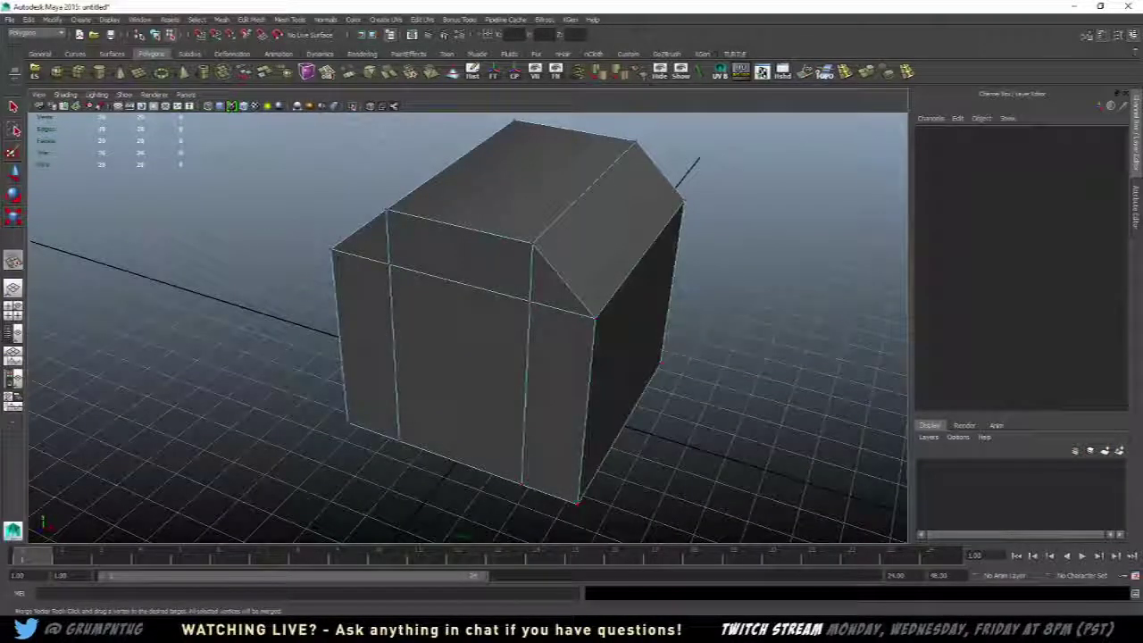
{"action": "left_click_drag", "start_coordinate": [522, 482], "coordinate": [577, 503]}
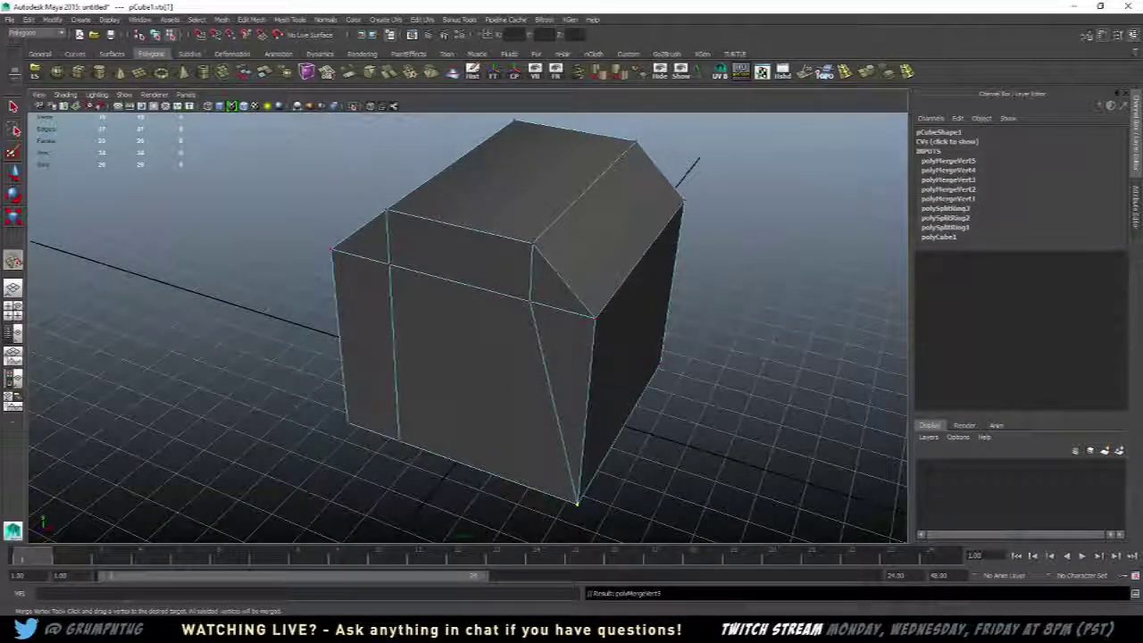
{"action": "left_click_drag", "start_coordinate": [399, 439], "coordinate": [608, 384]}
{"action": "middle_click_drag", "start_coordinate": [608, 384], "coordinate": [692, 192], "text": "alt"}
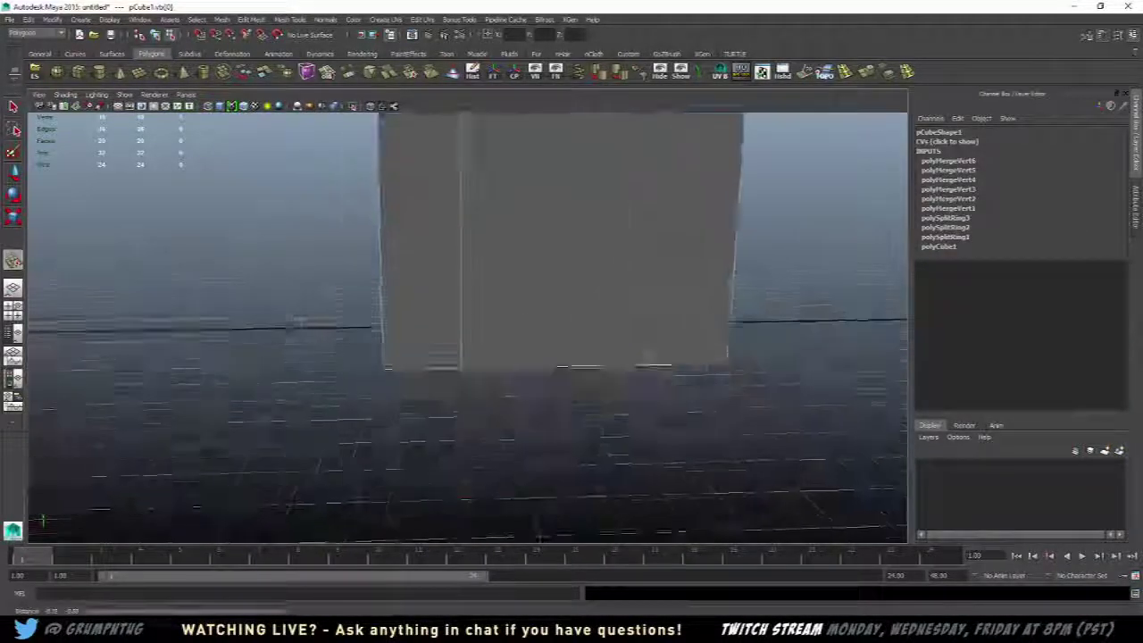
{"action": "left_click_drag", "start_coordinate": [692, 192], "coordinate": [694, 228], "text": "alt"}
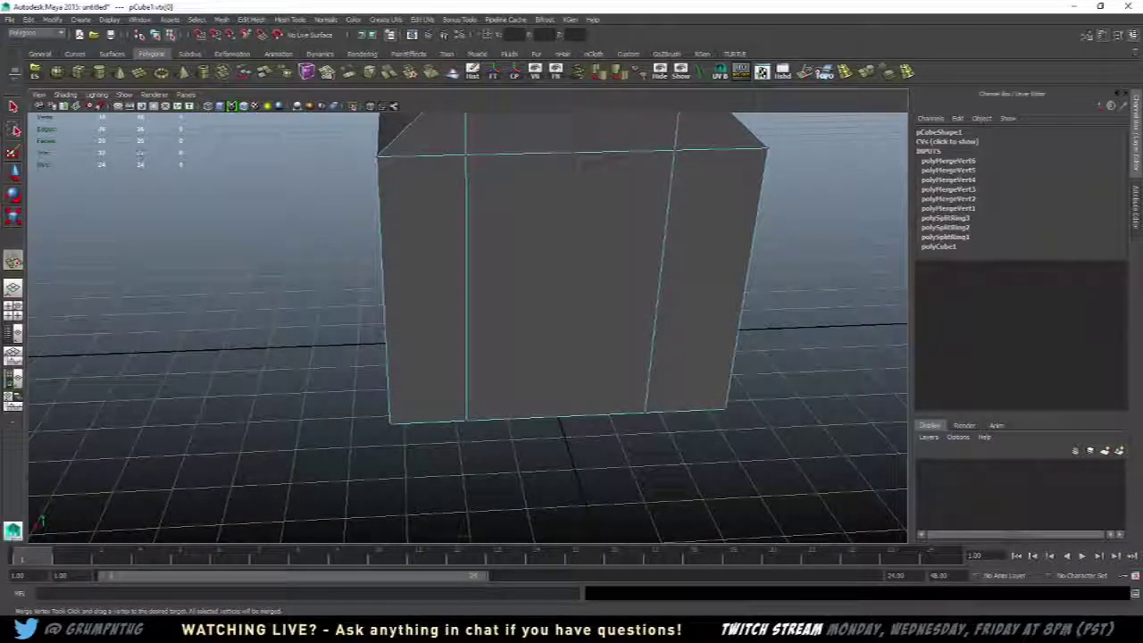
{"action": "left_click_drag", "start_coordinate": [389, 424], "coordinate": [390, 424]}
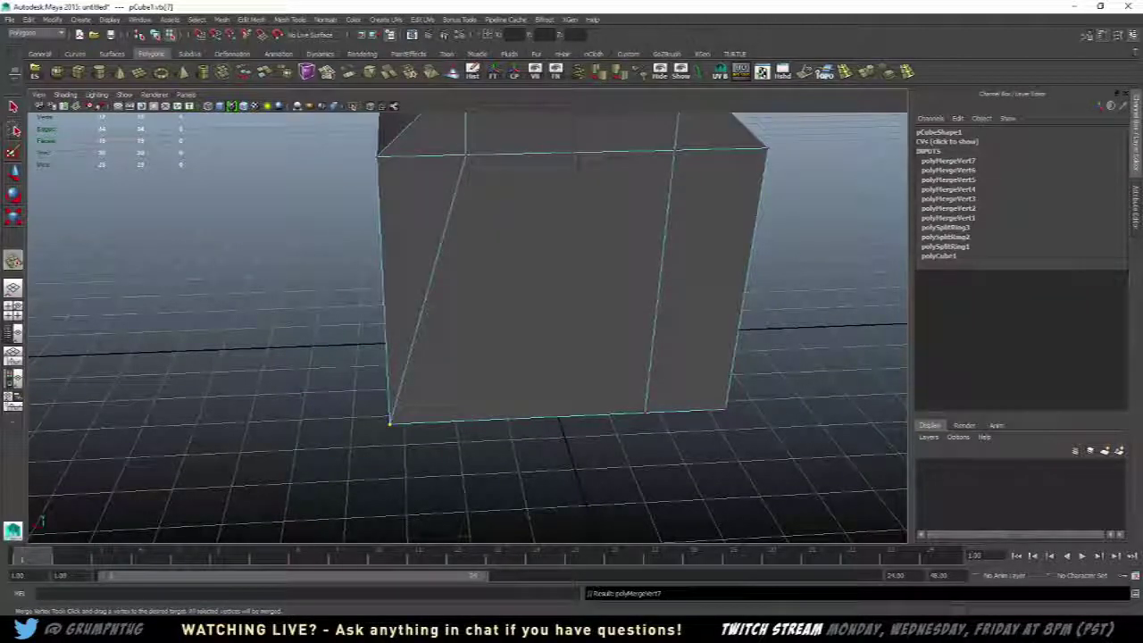
{"action": "left_click_drag", "start_coordinate": [646, 412], "coordinate": [562, 352]}
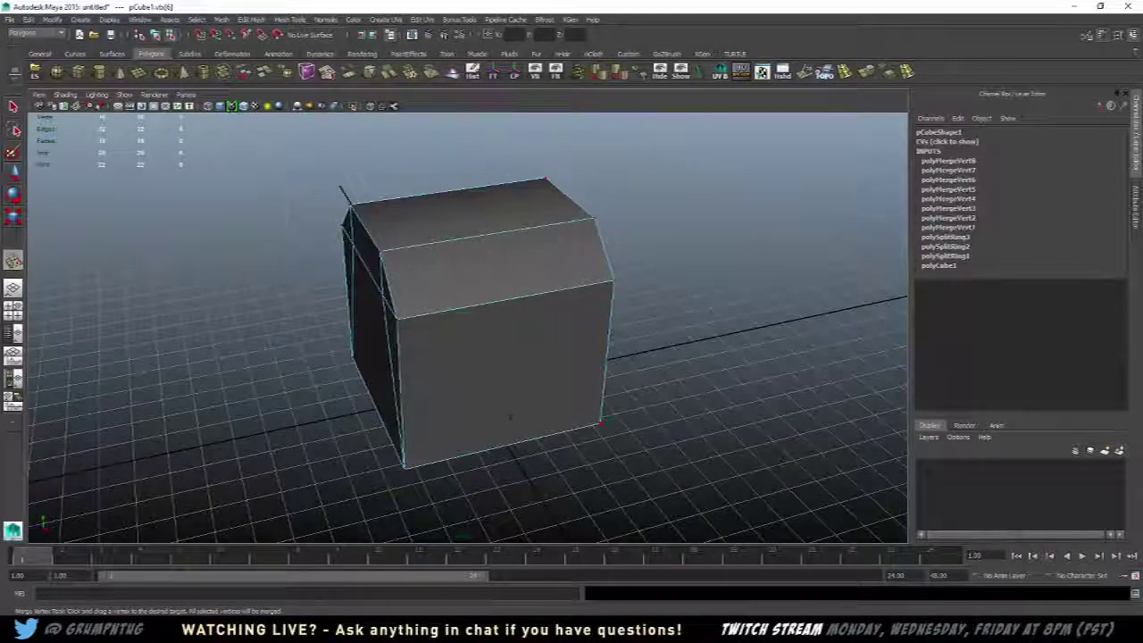
- Undo the four vertex merges along the cube's bottom edges
{"action": "left_click_drag", "start_coordinate": [357, 429], "coordinate": [574, 224], "text": "alt"}
{"action": "key", "text": "ctrl+z"}
{"action": "key", "text": "ctrl+z"}
{"action": "key", "text": "ctrl+z"}
{"action": "key", "text": "ctrl+z"}
{"action": "key", "text": "ctrl+z"}
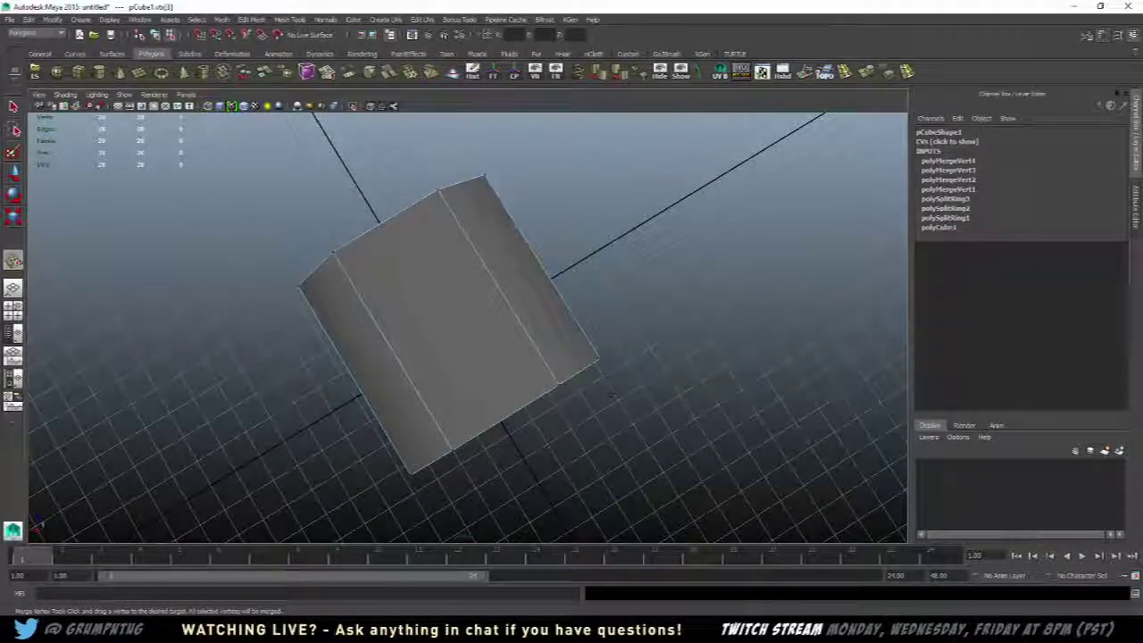
- Leave vertex editing for object mode and select the whole cube with the Move tool
{"action": "left_click_drag", "start_coordinate": [501, 366], "coordinate": [553, 365], "text": "alt"}
{"action": "key", "text": "w"}
{"action": "left_click_drag", "start_coordinate": [525, 304], "coordinate": [554, 267], "text": "alt"}
{"action": "right_click_drag", "start_coordinate": [497, 263], "coordinate": [548, 247]}
{"action": "left_click", "coordinate": [735, 220]}
{"action": "left_click_drag", "start_coordinate": [443, 259], "coordinate": [500, 295], "text": "alt"}
{"action": "left_click_drag", "start_coordinate": [310, 319], "coordinate": [323, 244], "text": "alt"}
{"action": "left_click", "coordinate": [452, 253]}
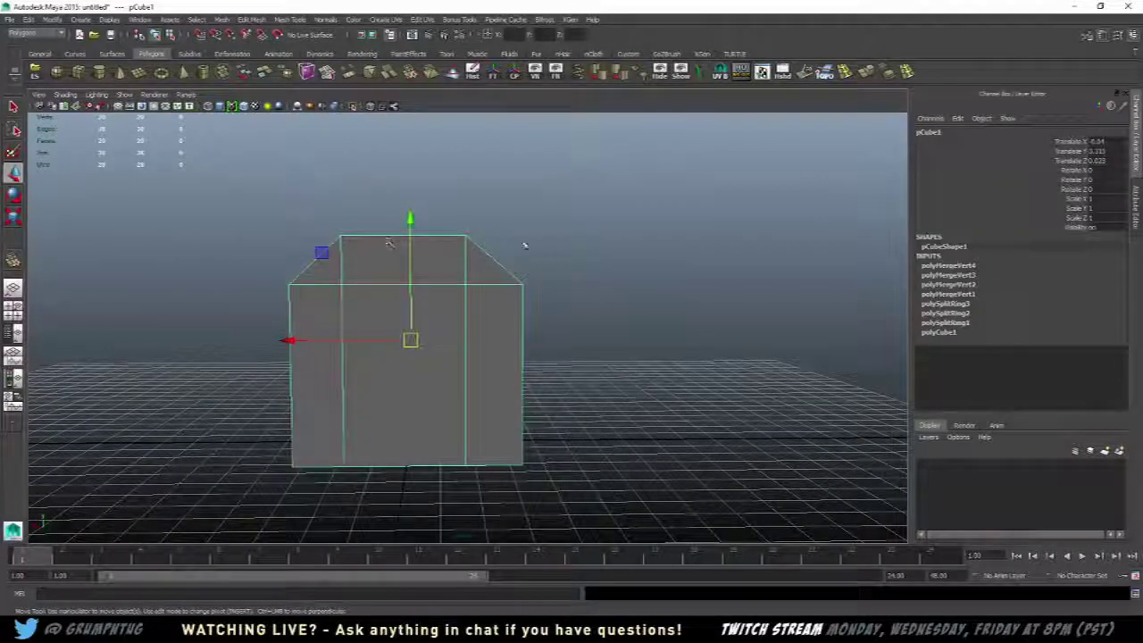
- Examine the shading across the cube's slanted top faces from several angles, with the cube both selected and deselected
{"action": "left_click_drag", "start_coordinate": [524, 245], "coordinate": [630, 318], "text": "alt"}
{"action": "left_click", "coordinate": [553, 263]}
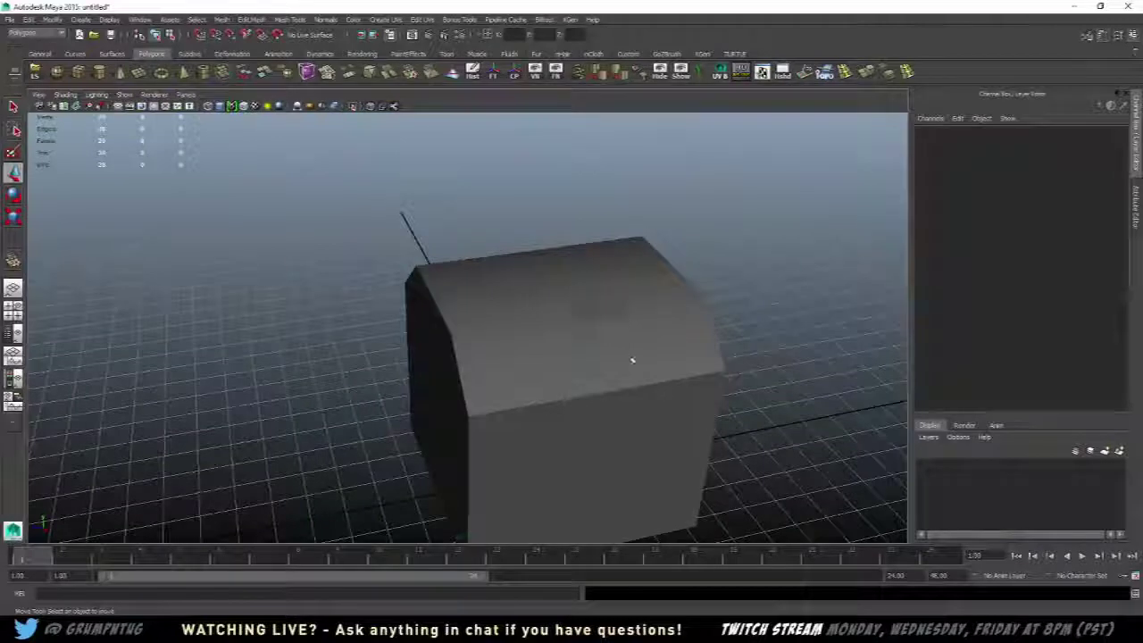
{"action": "left_click_drag", "start_coordinate": [338, 312], "coordinate": [487, 325], "text": "alt"}
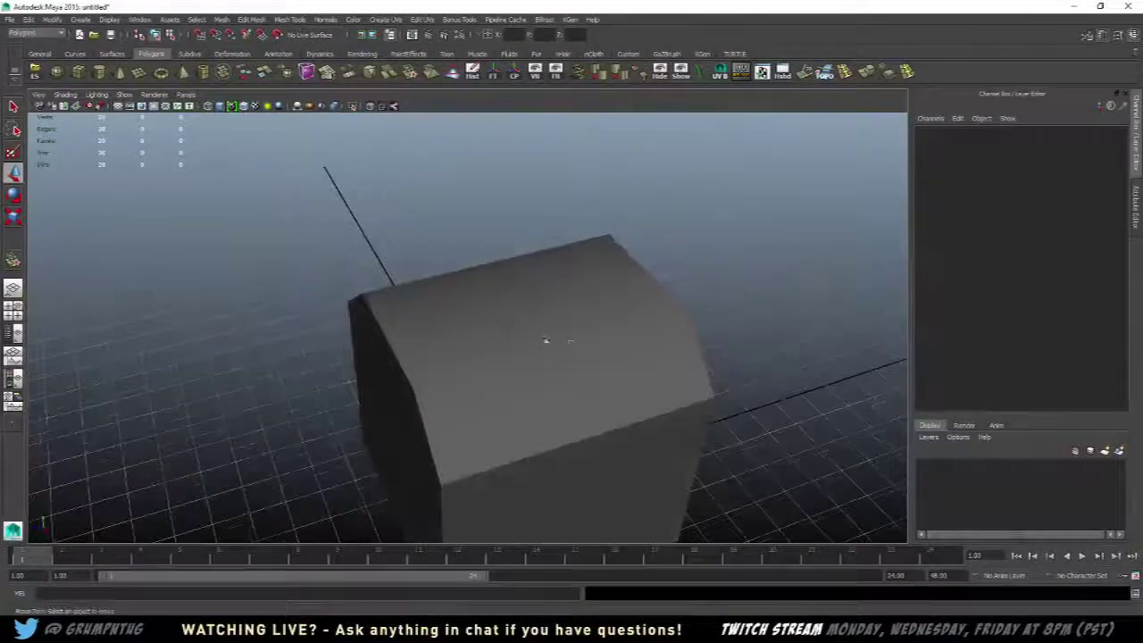
{"action": "left_click", "coordinate": [576, 343]}
{"action": "right_click_drag", "start_coordinate": [631, 334], "coordinate": [723, 302], "text": "alt"}
{"action": "middle_click_drag", "start_coordinate": [723, 301], "coordinate": [653, 274], "text": "alt"}
{"action": "left_click_drag", "start_coordinate": [304, 384], "coordinate": [682, 325], "text": "alt"}
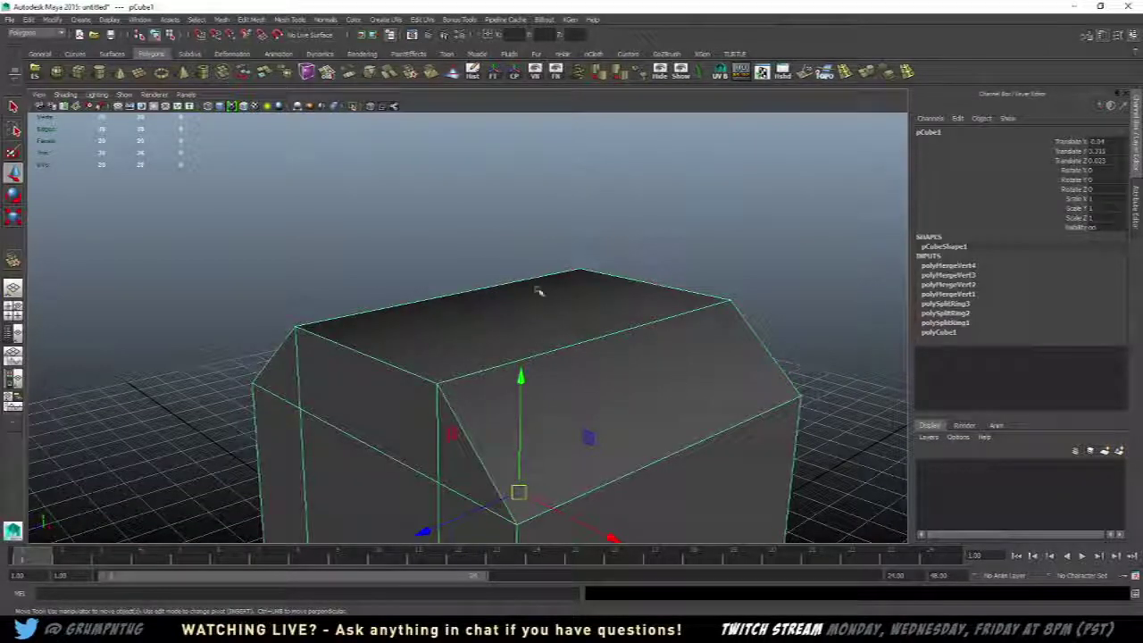
{"action": "left_click_drag", "start_coordinate": [504, 317], "coordinate": [465, 253], "text": "alt"}
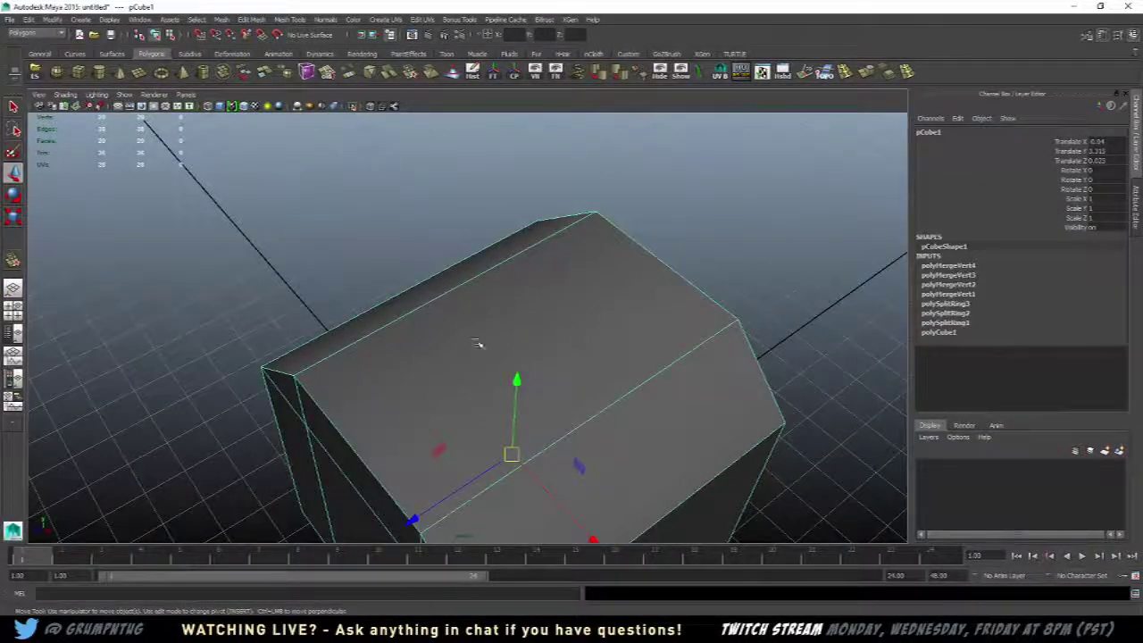
{"action": "left_click_drag", "start_coordinate": [478, 344], "coordinate": [478, 274], "text": "alt"}
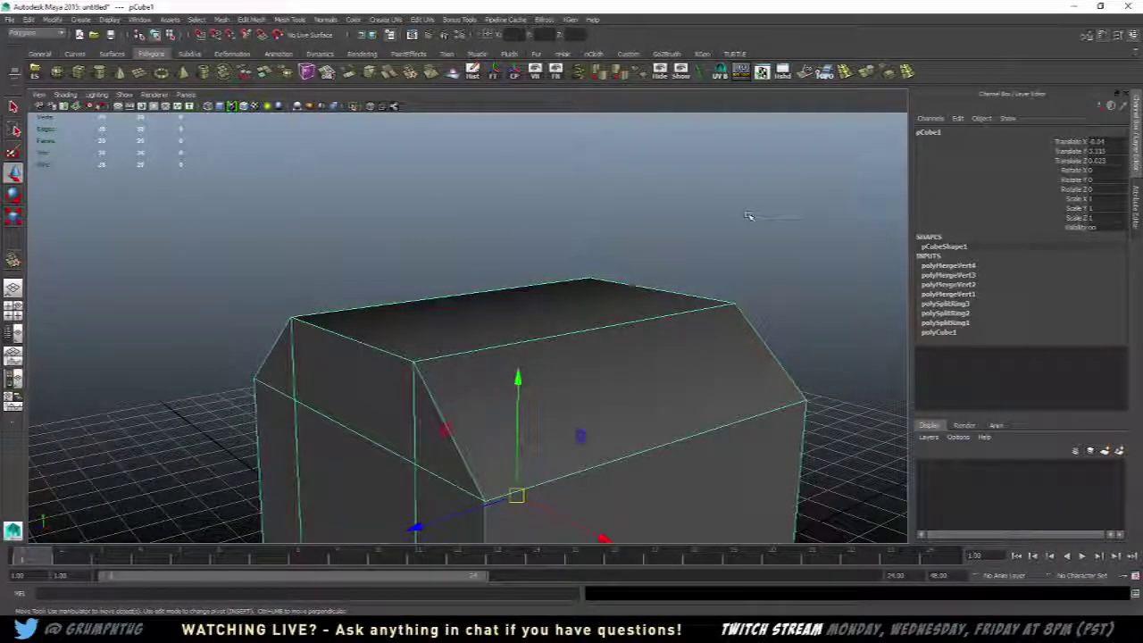
{"action": "left_click_drag", "start_coordinate": [653, 256], "coordinate": [758, 229], "text": "alt"}
{"action": "left_click", "coordinate": [570, 255]}
{"action": "scroll", "coordinate": [604, 285], "scroll_direction": "down", "scroll_amount": 3}
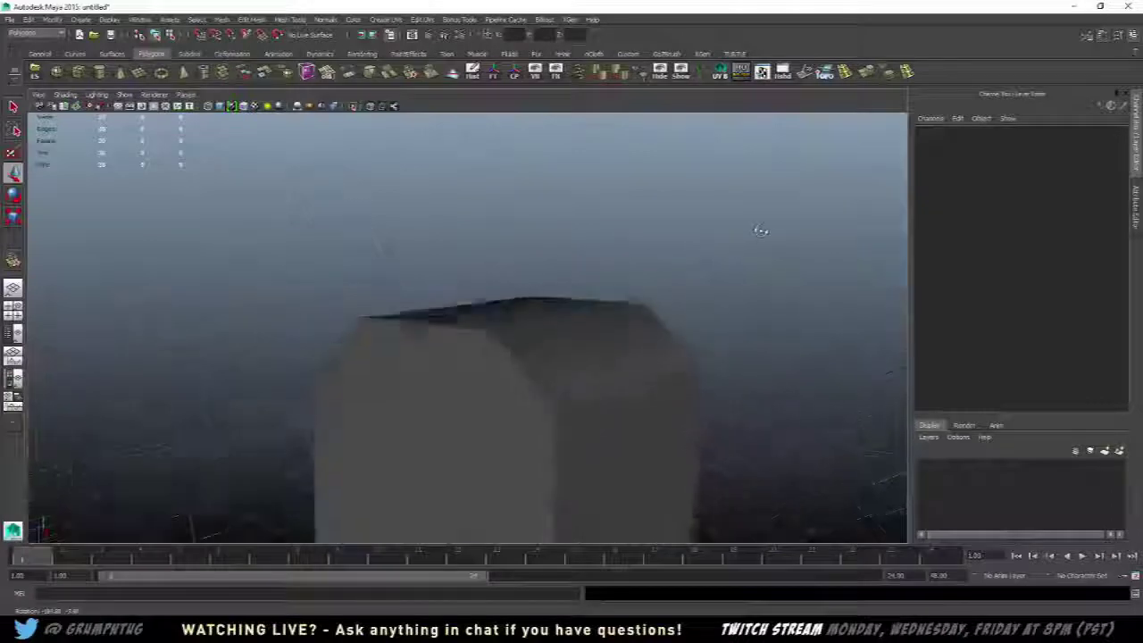
{"action": "left_click_drag", "start_coordinate": [610, 415], "coordinate": [581, 388], "text": "alt"}
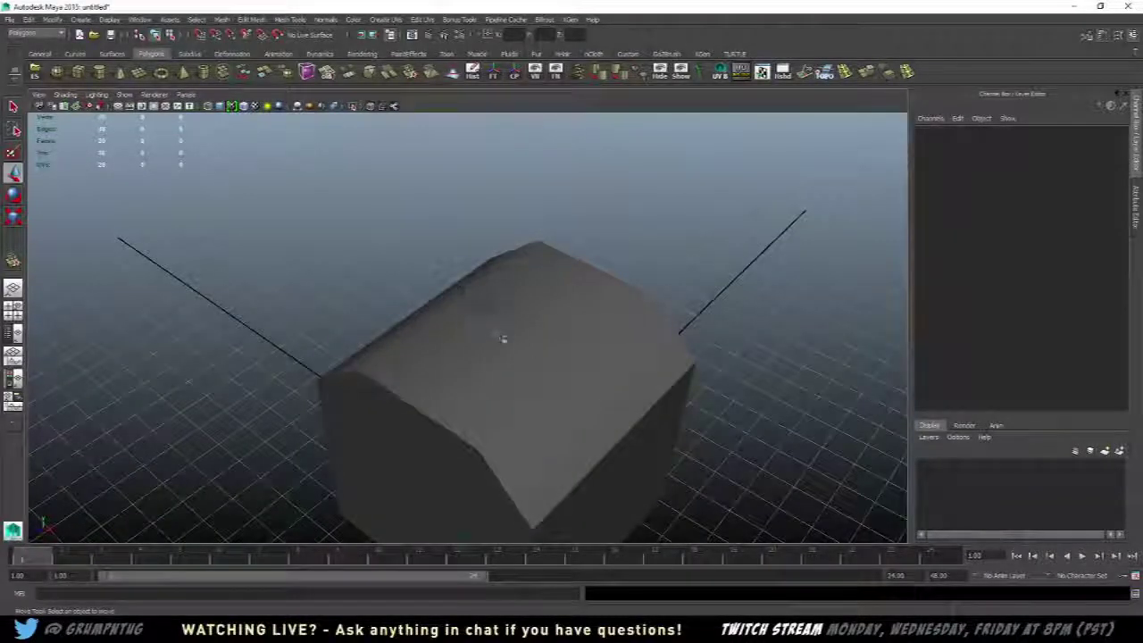
{"action": "left_click", "coordinate": [598, 349]}
{"action": "key", "text": "w"}
{"action": "key", "text": "ctrl+z"}
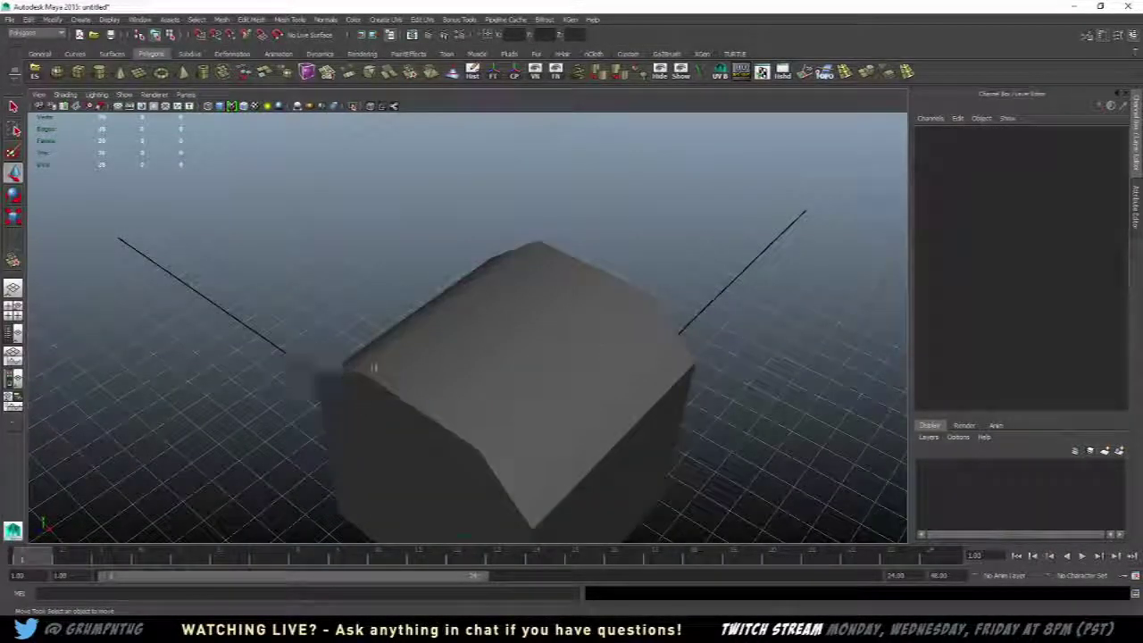
{"action": "left_click_drag", "start_coordinate": [384, 380], "coordinate": [551, 247], "text": "alt"}
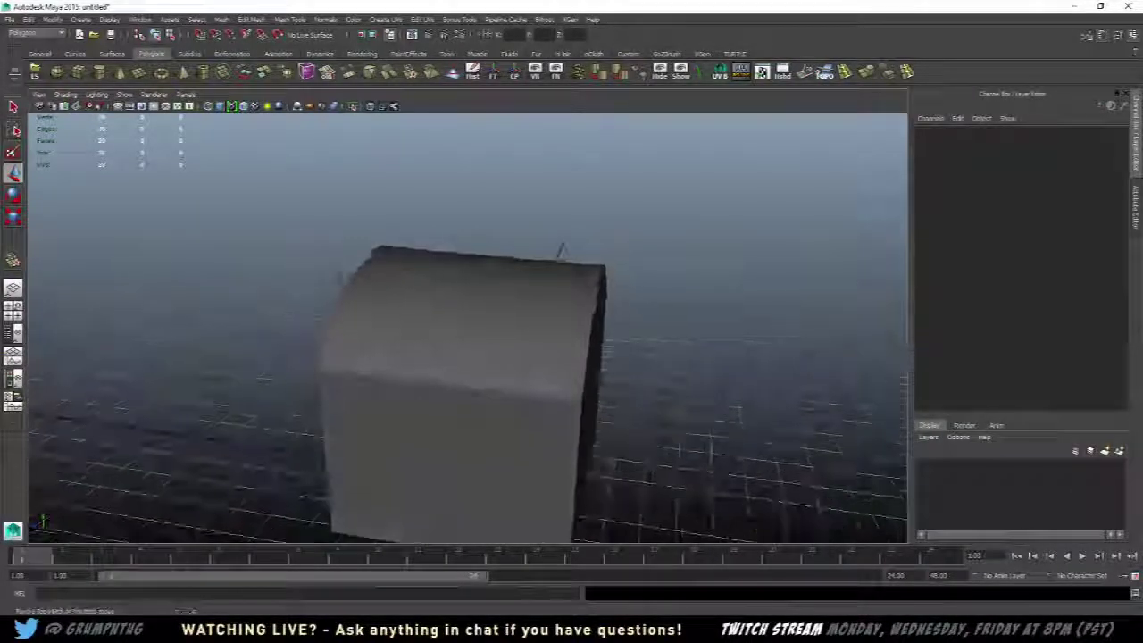
- Select the cube and apply Harden Edge to its normals
{"action": "left_click", "coordinate": [493, 312]}
{"action": "left_click_drag", "start_coordinate": [492, 312], "coordinate": [552, 302], "text": "alt"}
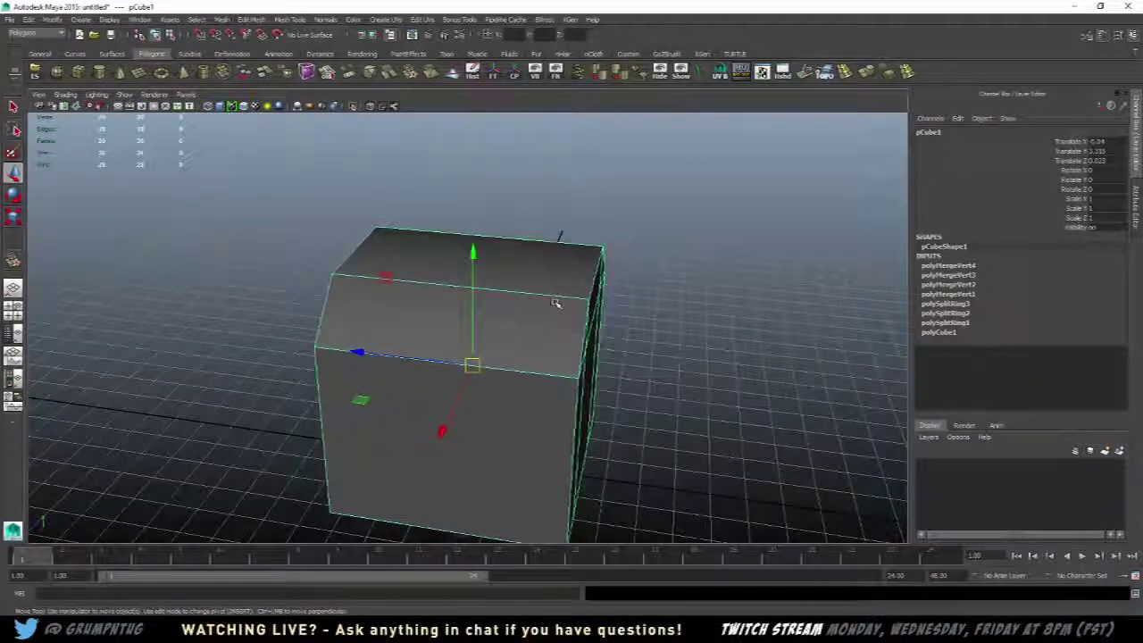
{"action": "key", "text": "space"}
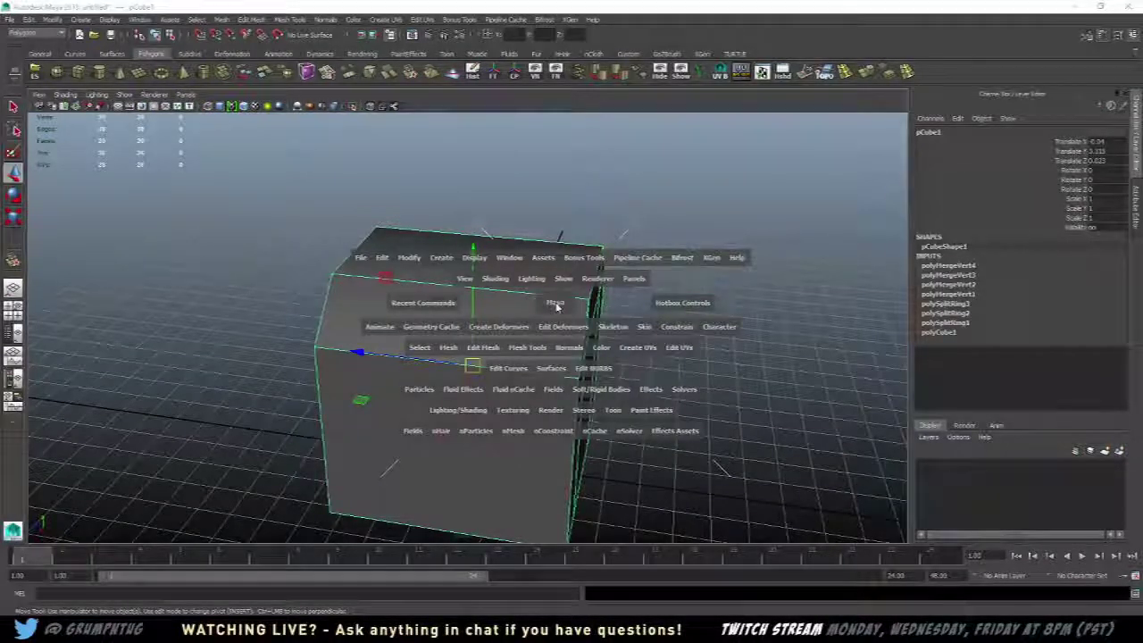
{"action": "left_click", "coordinate": [568, 348]}
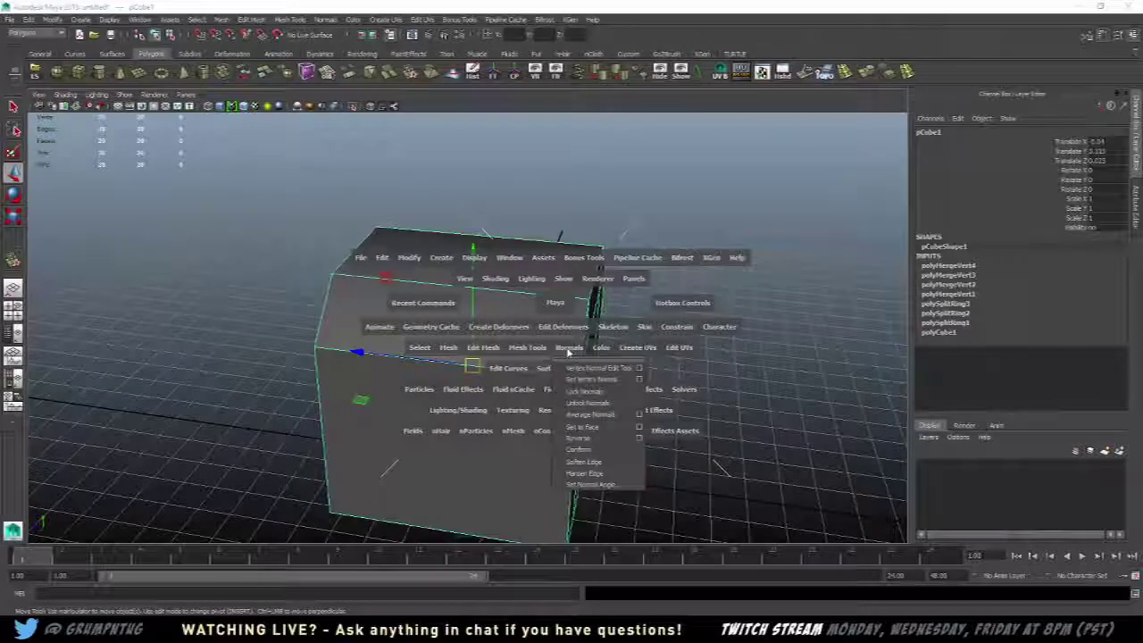
{"action": "left_click", "coordinate": [609, 475]}
- Inspect the hard-edged cube while deselected, and undo the edge hardening
{"action": "left_click", "coordinate": [681, 247]}
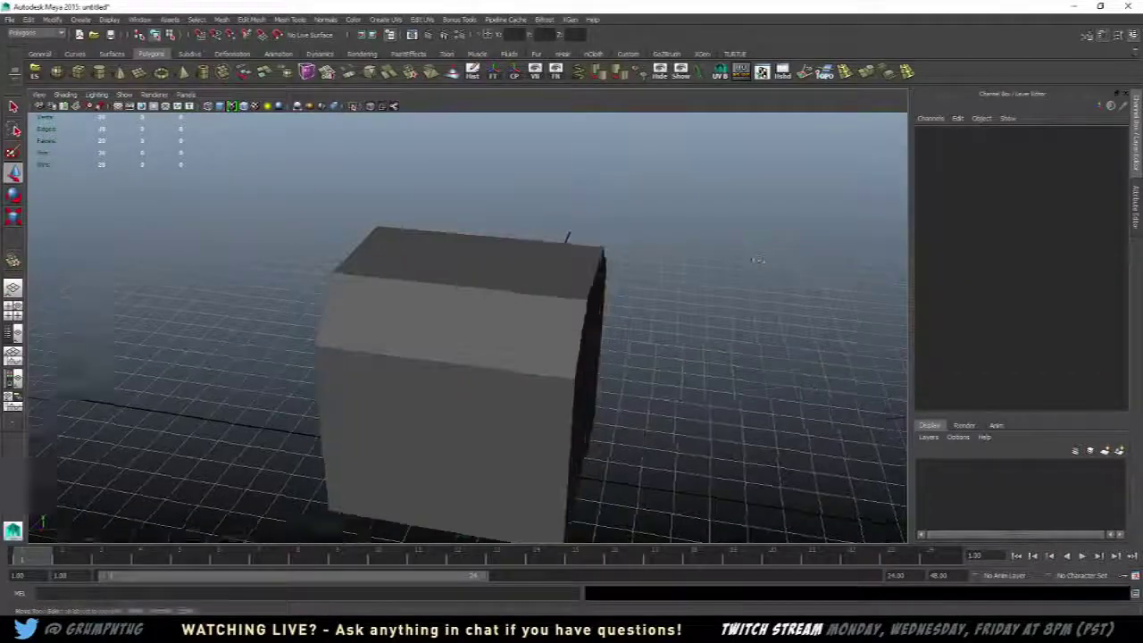
{"action": "left_click_drag", "start_coordinate": [680, 247], "coordinate": [536, 259], "text": "alt"}
{"action": "key", "text": "ctrl+z"}
{"action": "left_click", "coordinate": [693, 253]}
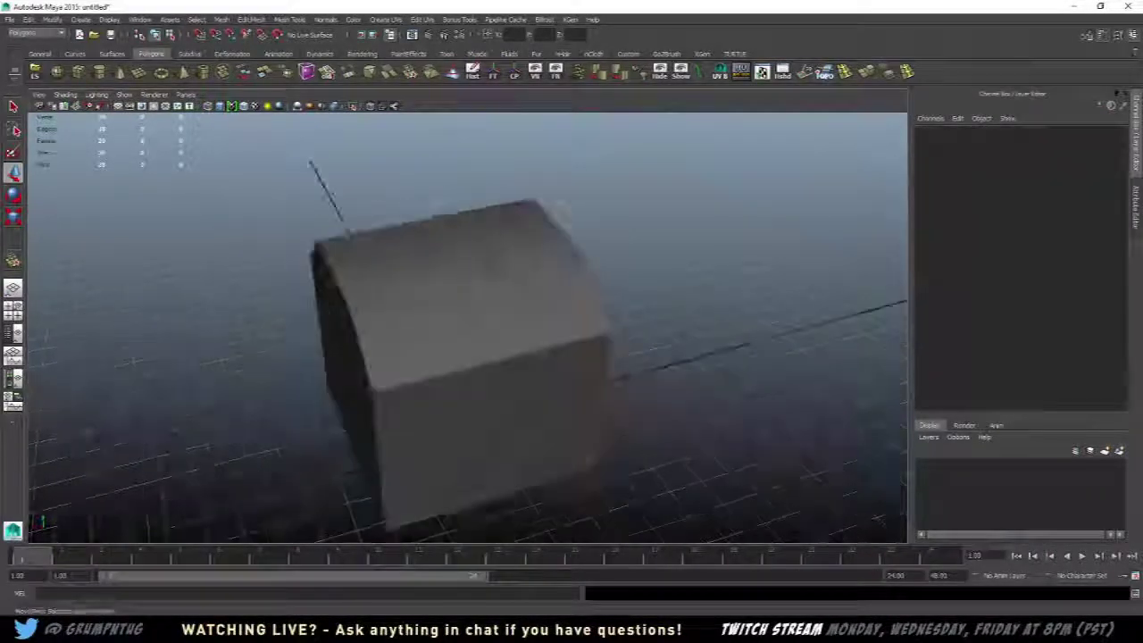
- Apply Harden Edge to the far long edge of the cube's flat top, return to object mode and deselect to view the shading
{"action": "left_click", "coordinate": [482, 268]}
{"action": "right_click_drag", "start_coordinate": [483, 259], "coordinate": [509, 250]}
{"action": "left_click_drag", "start_coordinate": [509, 249], "coordinate": [492, 234], "text": "alt"}
{"action": "right_click", "coordinate": [490, 232]}
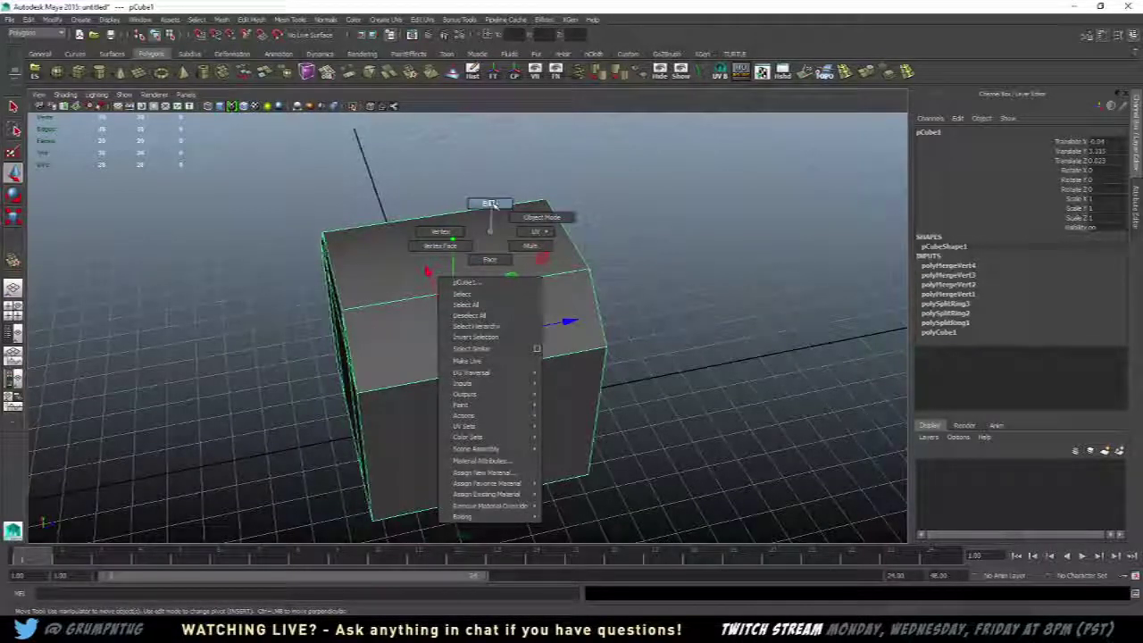
{"action": "left_click", "coordinate": [491, 203]}
{"action": "left_click", "coordinate": [464, 215]}
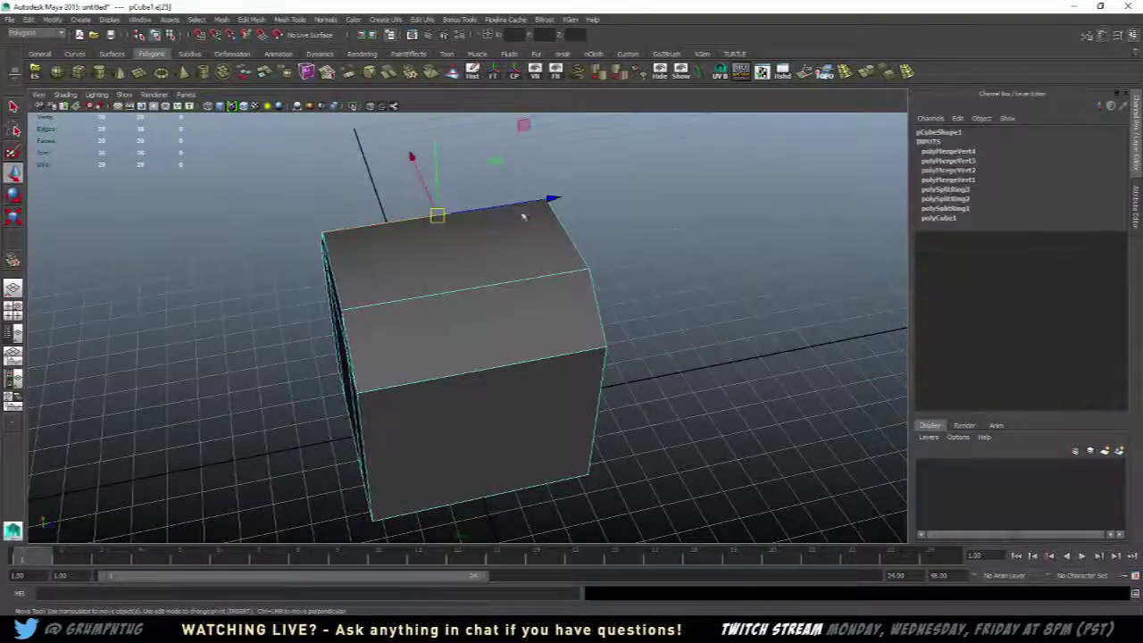
{"action": "left_click_drag", "start_coordinate": [523, 217], "coordinate": [456, 286], "text": "alt"}
{"action": "key", "text": "space"}
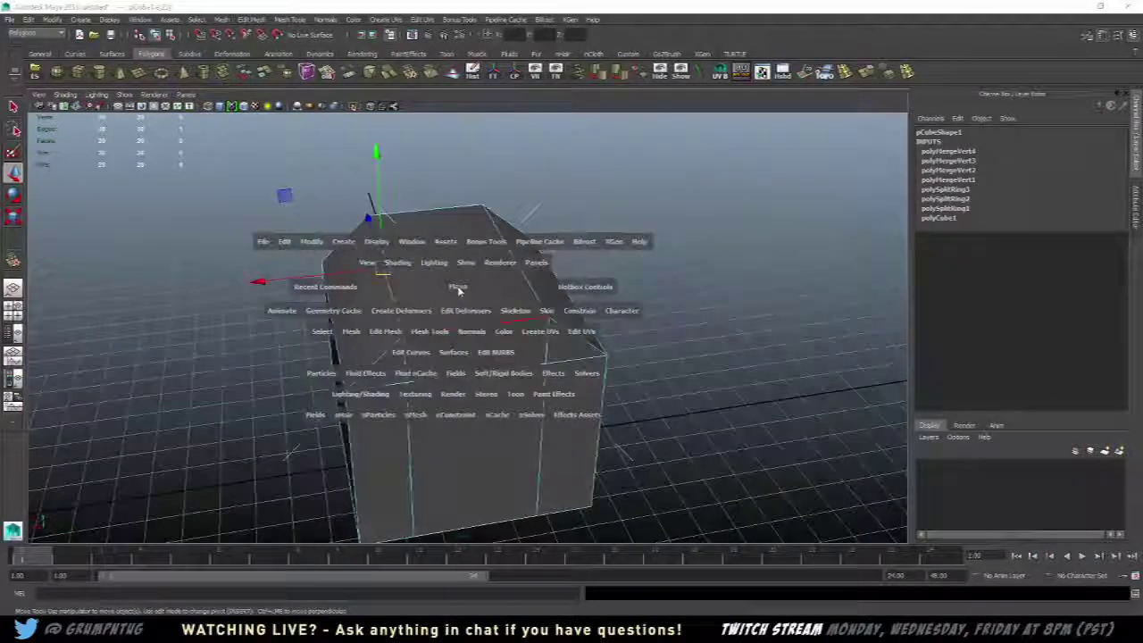
{"action": "left_click_drag", "start_coordinate": [488, 342], "coordinate": [508, 461]}
{"action": "right_click_drag", "start_coordinate": [521, 289], "coordinate": [547, 256]}
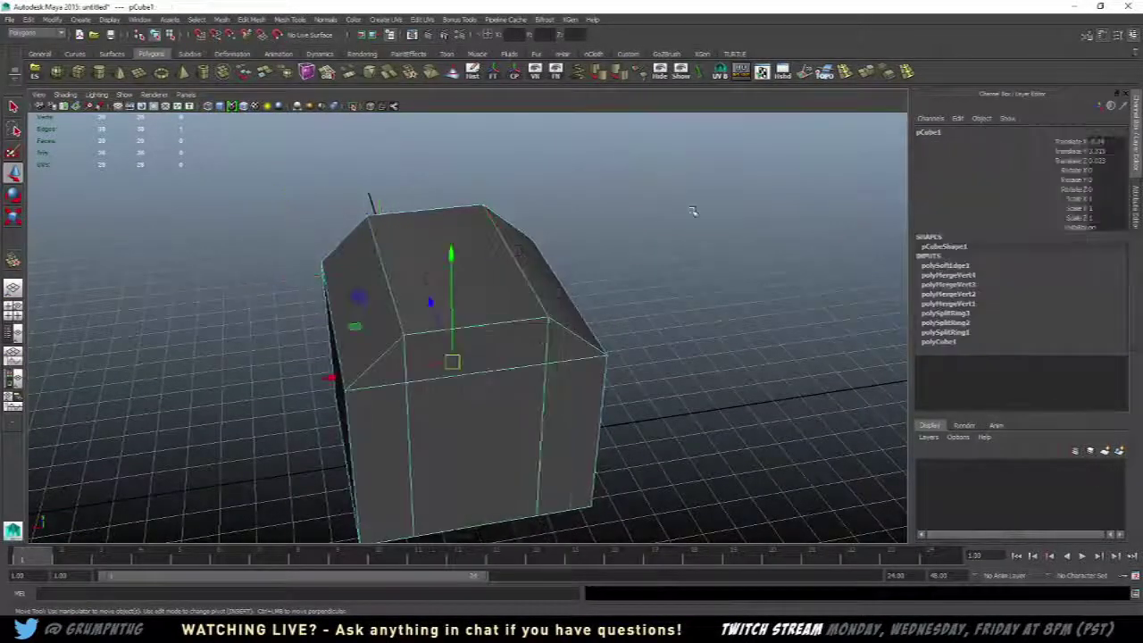
{"action": "left_click", "coordinate": [691, 252]}
{"action": "left_click_drag", "start_coordinate": [690, 252], "coordinate": [439, 321], "text": "alt"}
- Select the near long edge of the cube's flat top in edge mode
{"action": "left_click", "coordinate": [439, 320]}
{"action": "right_click_drag", "start_coordinate": [452, 292], "coordinate": [487, 306]}
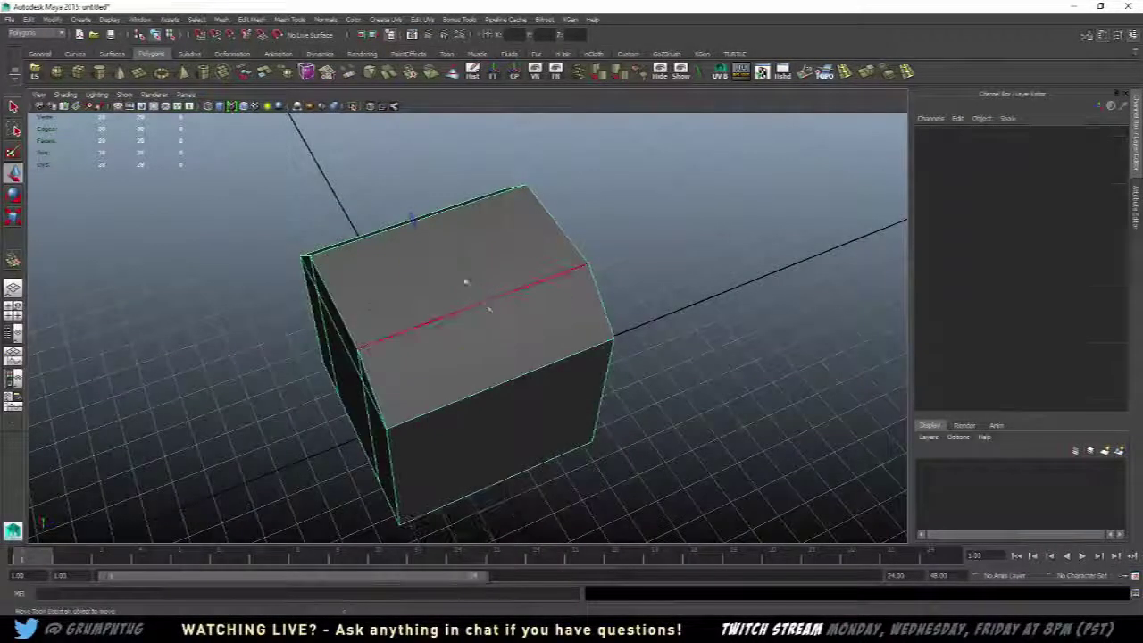
{"action": "left_click", "coordinate": [488, 306]}
{"action": "mouse_move", "coordinate": [488, 305]}
{"action": "left_mouse_down", "text": "alt"}
{"action": "mouse_move", "coordinate": [474, 268]}
{"action": "mouse_move", "coordinate": [468, 308]}
{"action": "left_mouse_up", "text": "alt"}
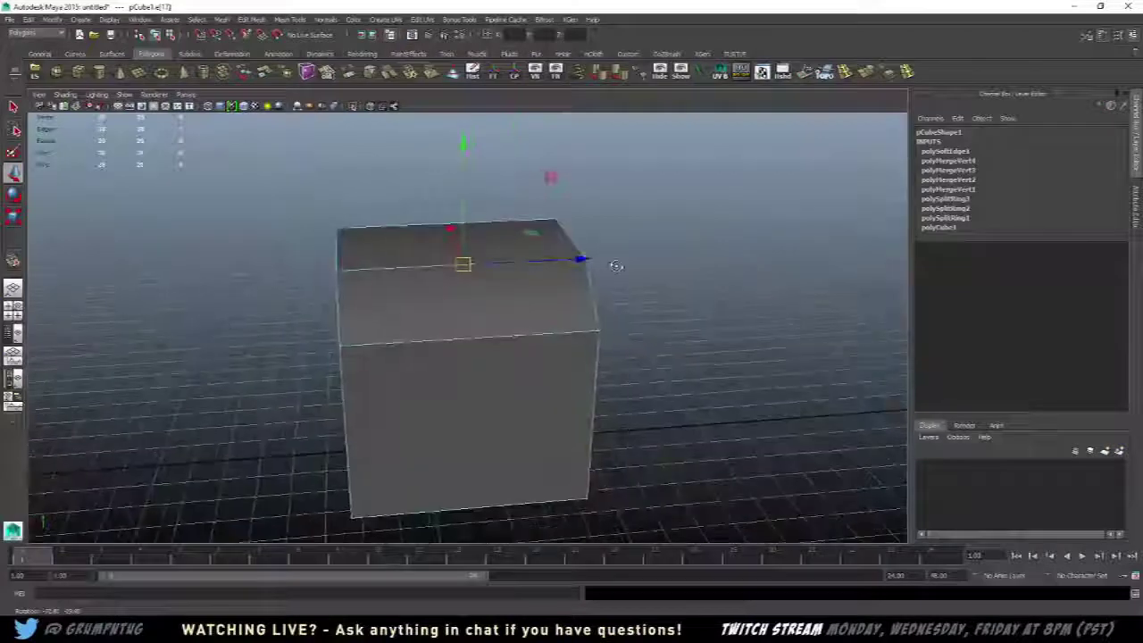
{"action": "key", "text": "space"}
{"action": "key", "text": "space"}
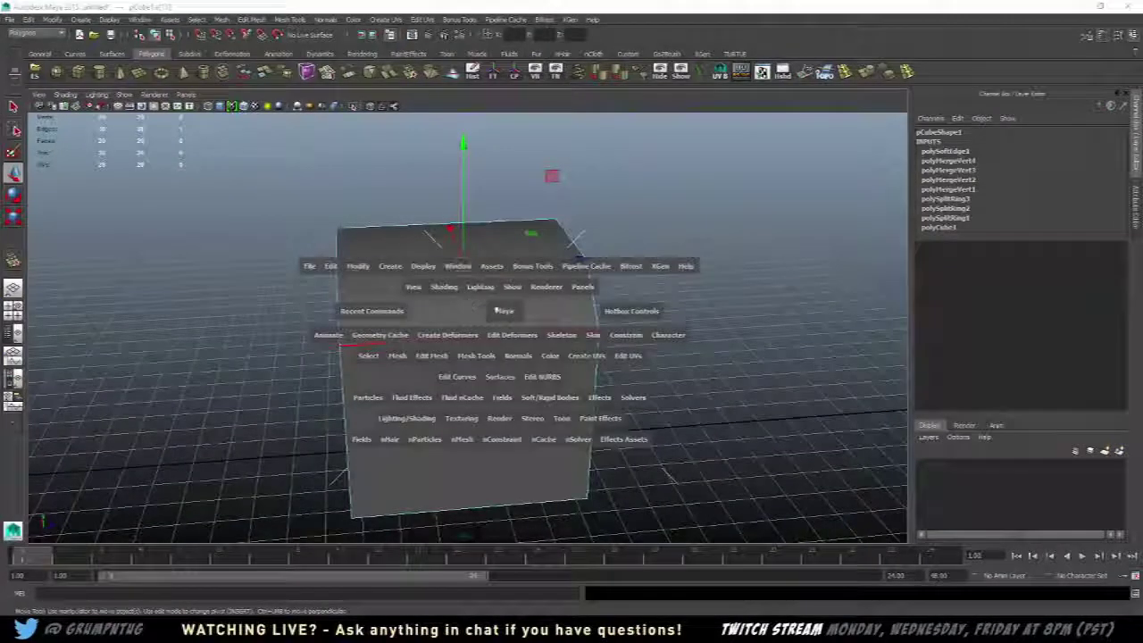
{"action": "left_click", "coordinate": [510, 357]}
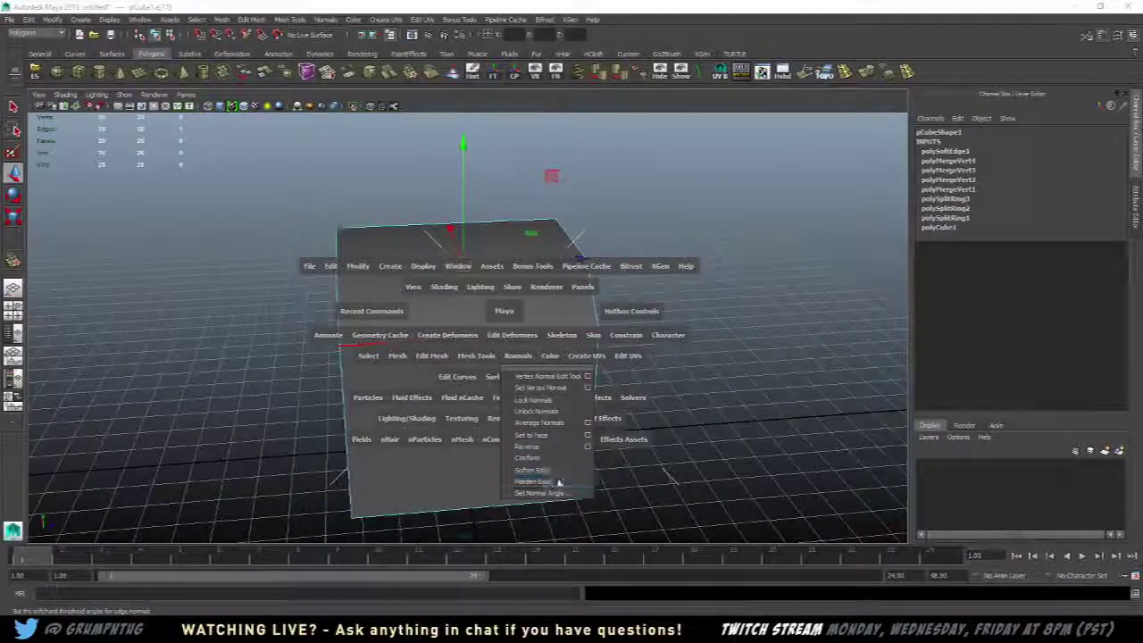
{"action": "left_click", "coordinate": [496, 185]}
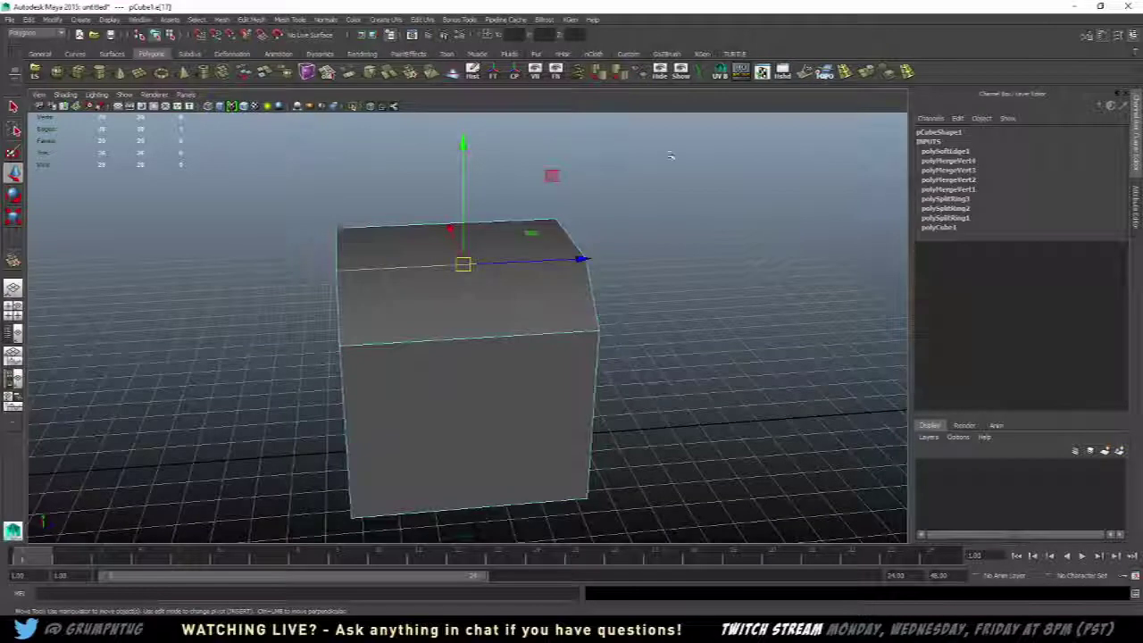
{"action": "left_click_drag", "start_coordinate": [623, 141], "coordinate": [710, 207], "text": "alt"}
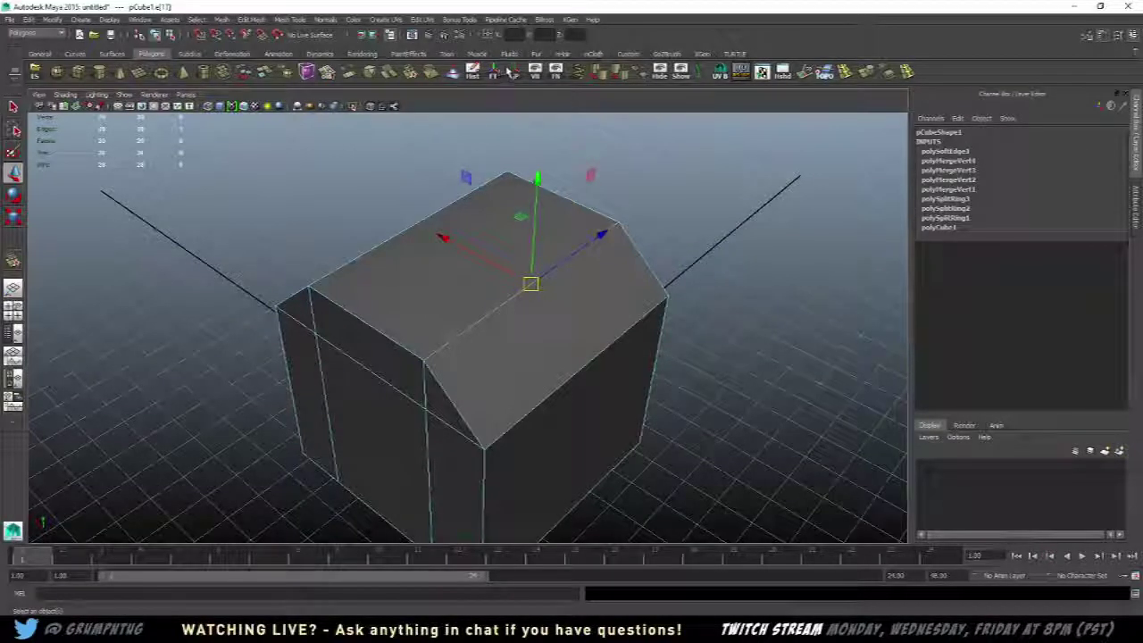
- Harden the selected long top edge, return to object mode and view the deselected cube
{"action": "left_click", "coordinate": [622, 77]}
{"action": "left_click", "coordinate": [759, 207]}
{"action": "left_click_drag", "start_coordinate": [760, 207], "coordinate": [635, 192], "text": "alt"}
{"action": "right_click_drag", "start_coordinate": [453, 326], "coordinate": [487, 302]}
{"action": "scroll", "coordinate": [655, 230], "scroll_direction": "down", "scroll_amount": 5}
{"action": "left_click", "coordinate": [645, 275]}
{"action": "left_click_drag", "start_coordinate": [646, 275], "coordinate": [582, 286], "text": "alt"}
- Apply Soften Edge to the whole cube and deselect it to view the smooth shading
{"action": "left_click", "coordinate": [532, 314]}
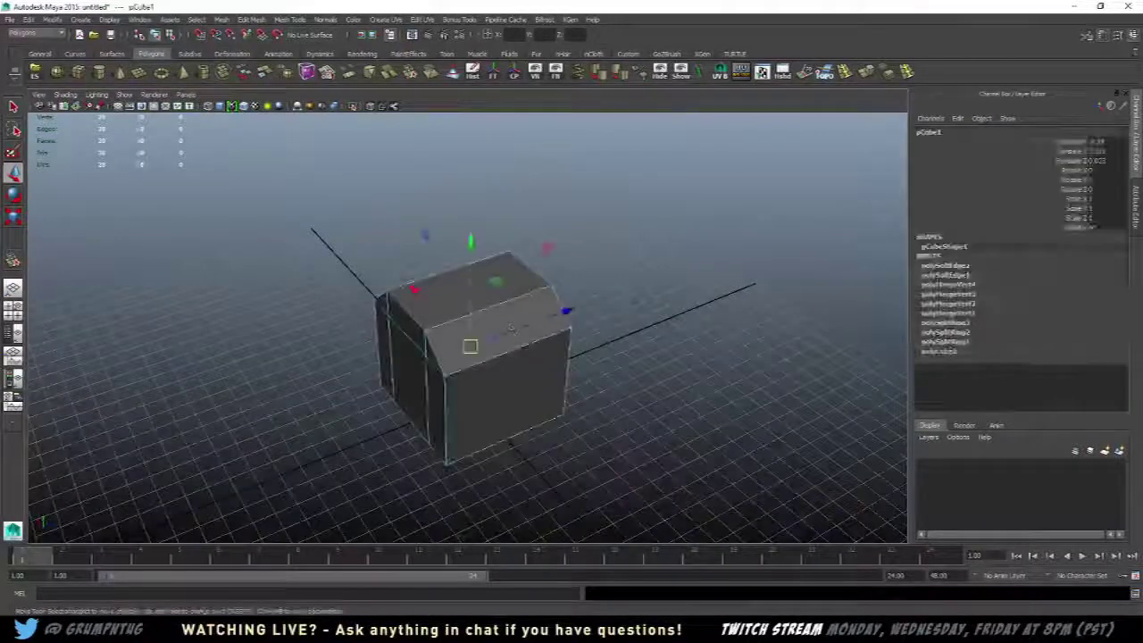
{"action": "left_click", "coordinate": [596, 77]}
{"action": "left_click", "coordinate": [656, 224]}
{"action": "mouse_move", "coordinate": [657, 223]}
{"action": "left_mouse_down", "text": "alt"}
{"action": "mouse_move", "coordinate": [608, 183]}
{"action": "mouse_move", "coordinate": [492, 250]}
{"action": "mouse_move", "coordinate": [628, 143]}
{"action": "left_mouse_up", "text": "alt"}
- Apply Harden Edge to the whole cube and inspect the faceted shading from several angles while deselected
{"action": "left_click", "coordinate": [509, 285]}
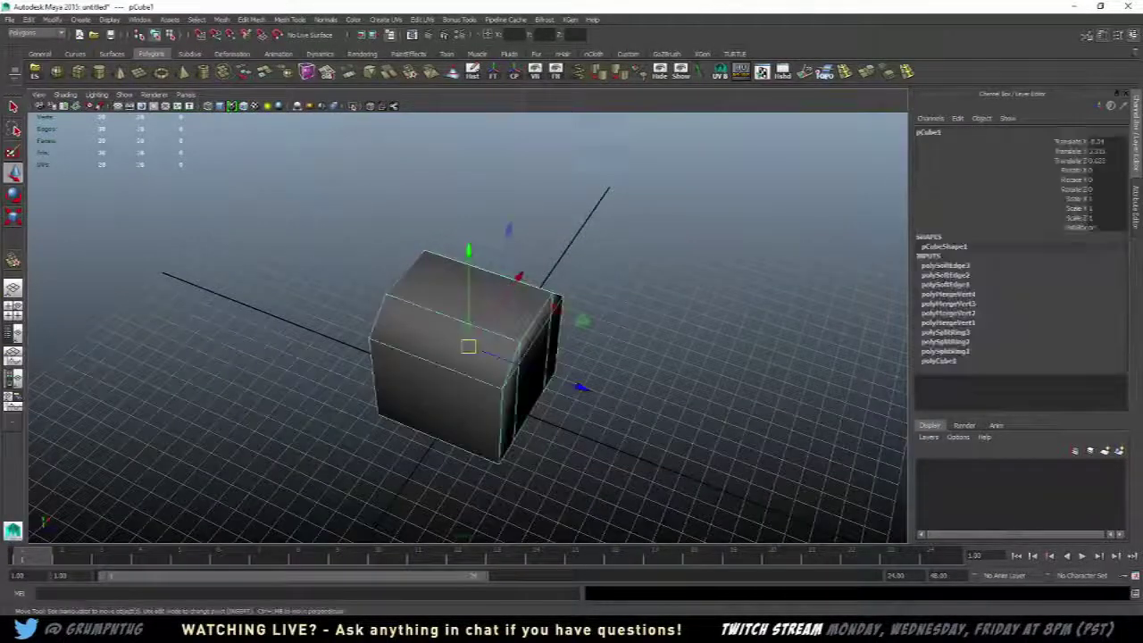
{"action": "left_click", "coordinate": [625, 78]}
{"action": "left_click", "coordinate": [678, 231]}
{"action": "left_click_drag", "start_coordinate": [678, 230], "coordinate": [592, 224], "text": "alt"}
{"action": "right_click_drag", "start_coordinate": [592, 224], "coordinate": [623, 228], "text": "alt"}
{"action": "middle_click_drag", "start_coordinate": [624, 229], "coordinate": [658, 255], "text": "alt"}
{"action": "left_click_drag", "start_coordinate": [501, 268], "coordinate": [574, 280], "text": "alt"}
{"action": "middle_click_drag", "start_coordinate": [590, 288], "coordinate": [613, 250], "text": "alt"}
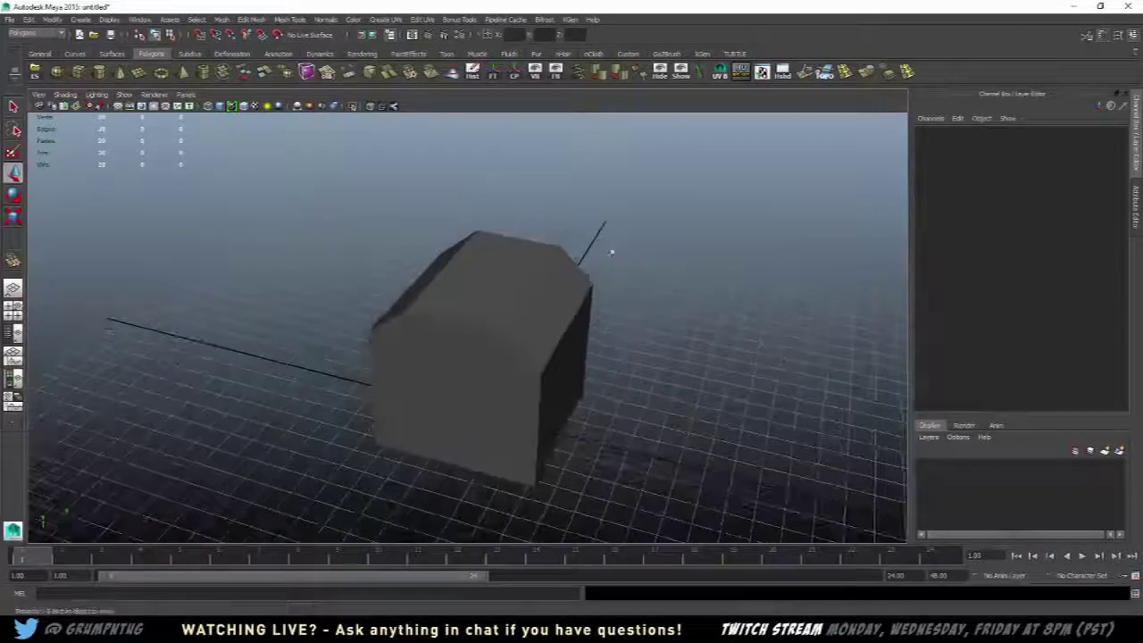
- Delete the cube's construction history and deselect it
{"action": "left_click", "coordinate": [551, 301]}
{"action": "left_click_drag", "start_coordinate": [611, 270], "coordinate": [541, 260], "text": "alt"}
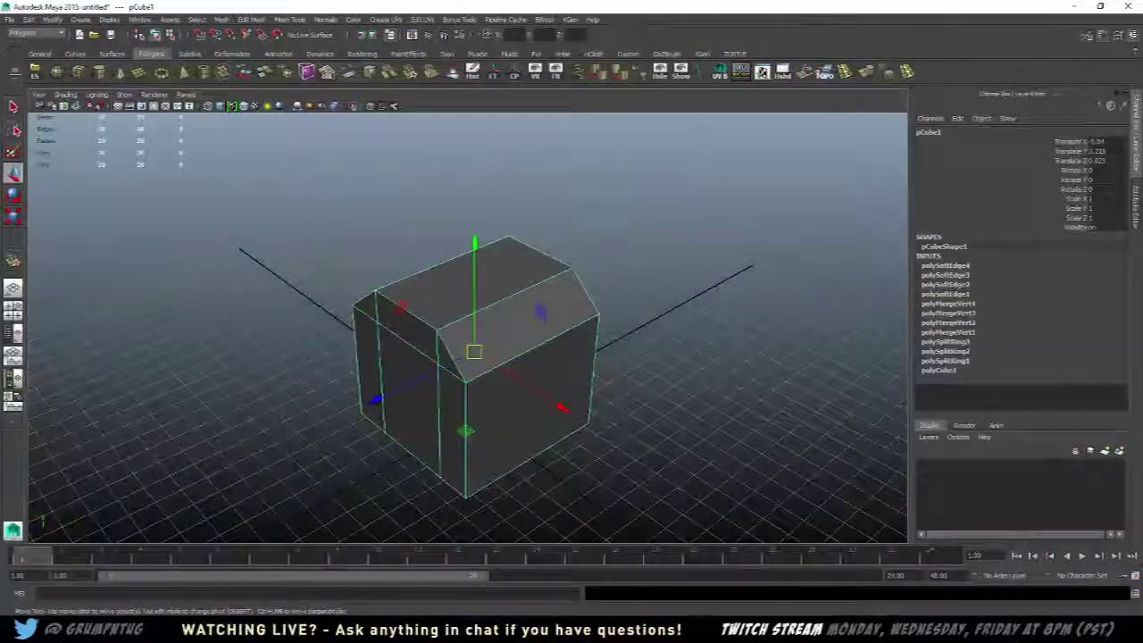
{"action": "left_click", "coordinate": [473, 73]}
{"action": "left_click", "coordinate": [625, 237]}
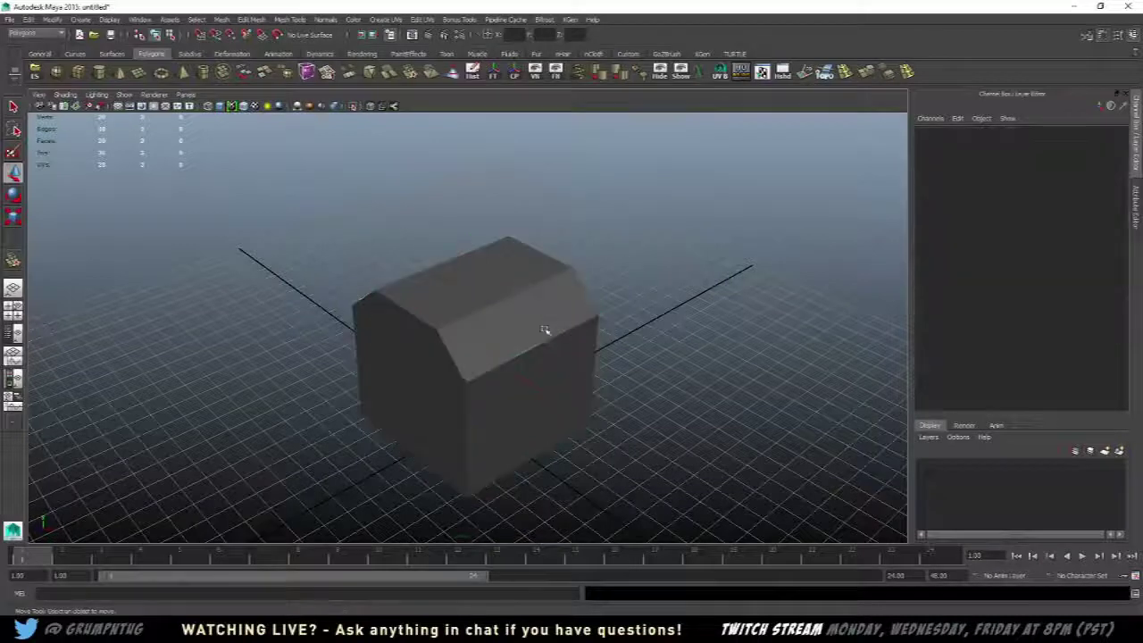
{"action": "left_click", "coordinate": [544, 329]}
{"action": "left_click_drag", "start_coordinate": [611, 308], "coordinate": [513, 273], "text": "alt"}
{"action": "right_click", "coordinate": [508, 267]}
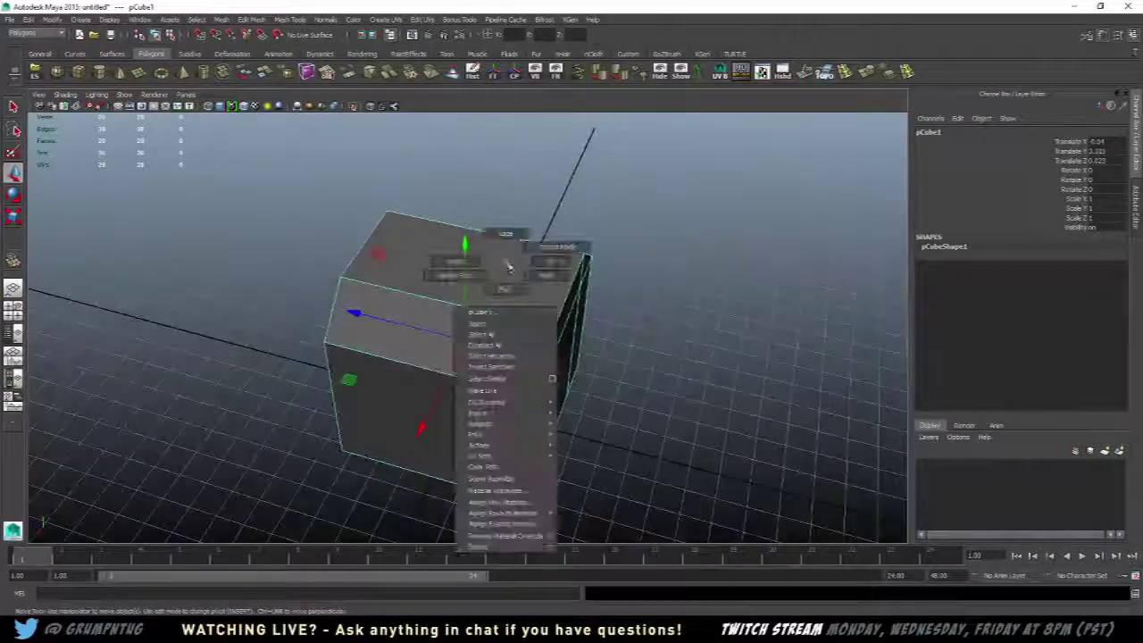
{"action": "left_click", "coordinate": [506, 287]}
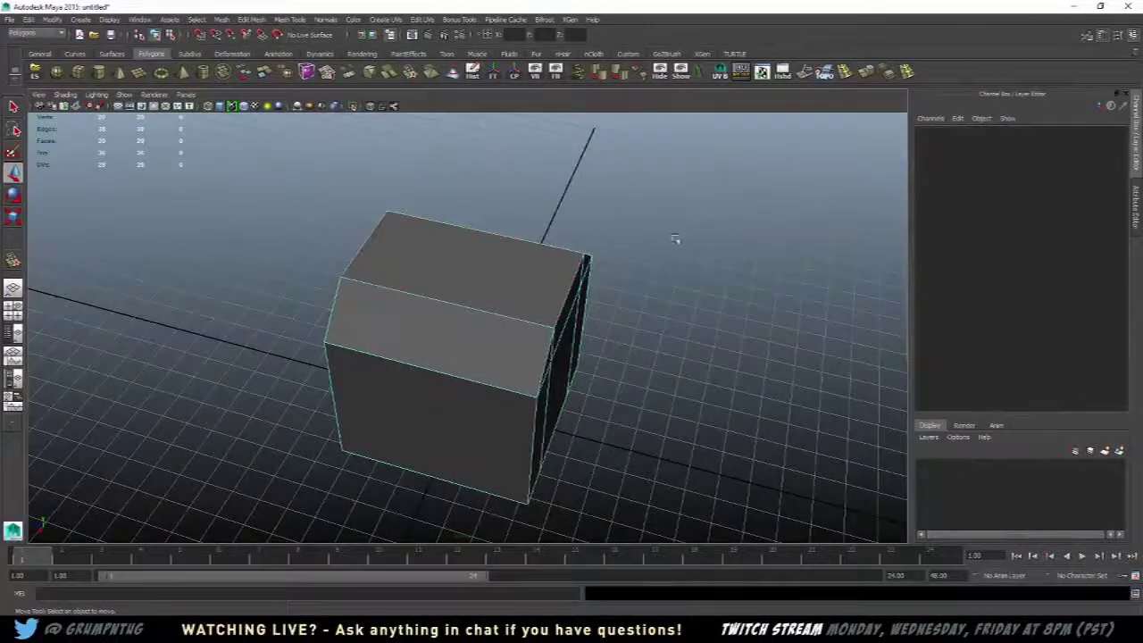
{"action": "left_click_drag", "start_coordinate": [675, 239], "coordinate": [464, 259], "text": "alt"}
{"action": "right_click", "coordinate": [431, 253]}
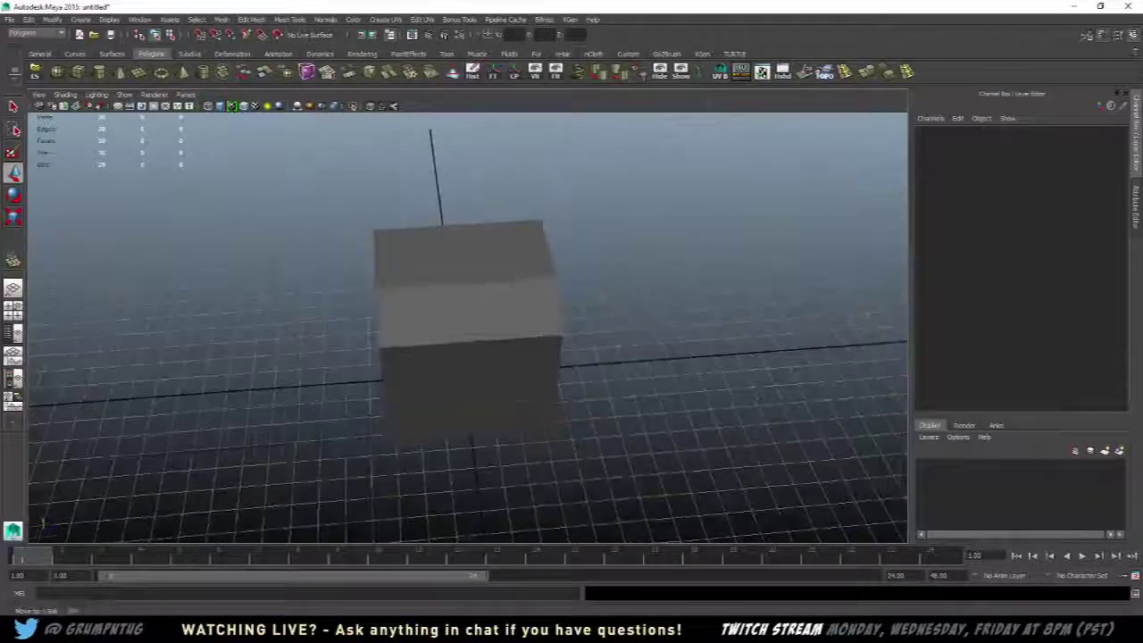
{"action": "left_click_drag", "start_coordinate": [536, 316], "coordinate": [477, 319], "text": "alt"}
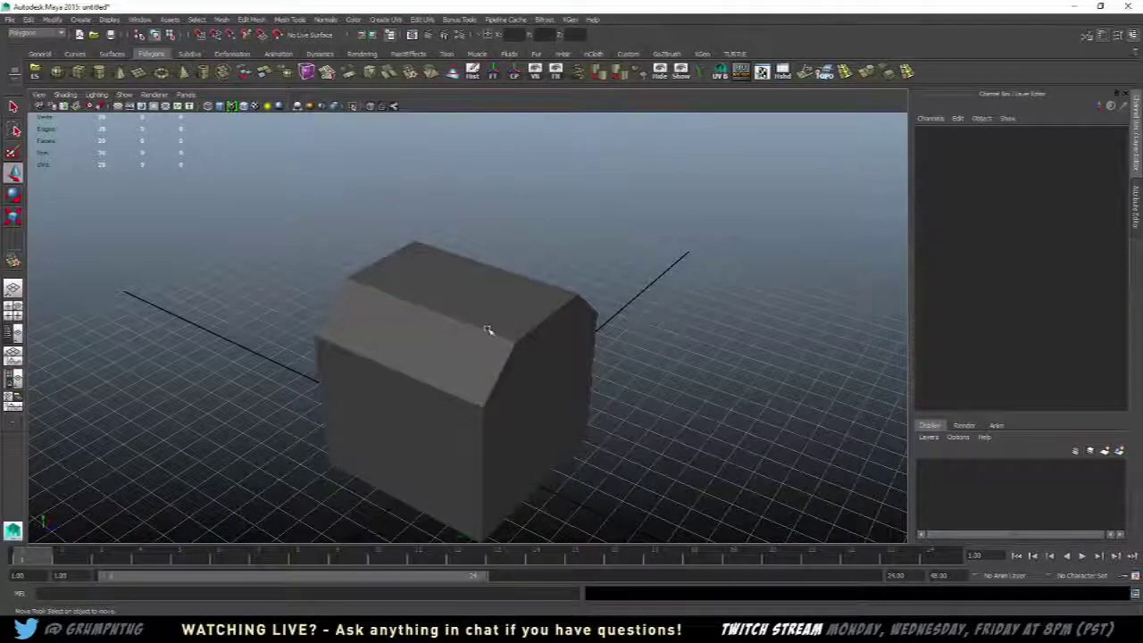
- Extrude the cube's flat top face and pull it straight up into a tall block
{"action": "left_click", "coordinate": [487, 330]}
{"action": "right_click", "coordinate": [484, 291]}
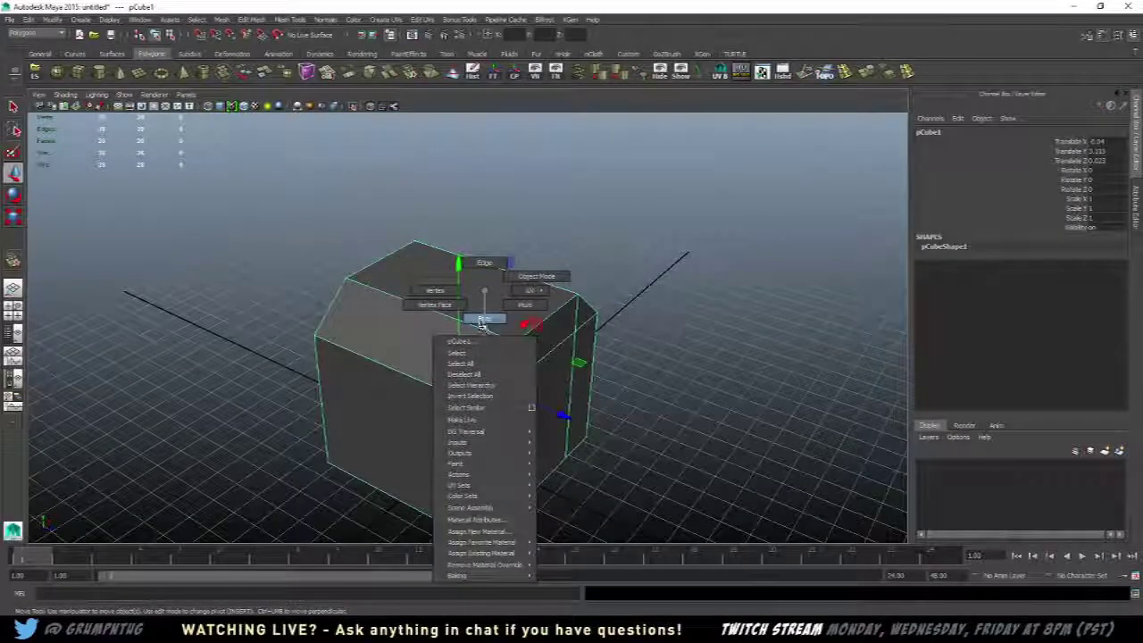
{"action": "left_click", "coordinate": [484, 318]}
{"action": "left_click", "coordinate": [493, 293]}
{"action": "mouse_move", "coordinate": [572, 278]}
{"action": "left_mouse_down", "text": "alt"}
{"action": "mouse_move", "coordinate": [557, 256]}
{"action": "mouse_move", "coordinate": [555, 270]}
{"action": "left_mouse_up", "text": "alt"}
{"action": "left_click_drag", "start_coordinate": [585, 266], "coordinate": [488, 323], "text": "alt"}
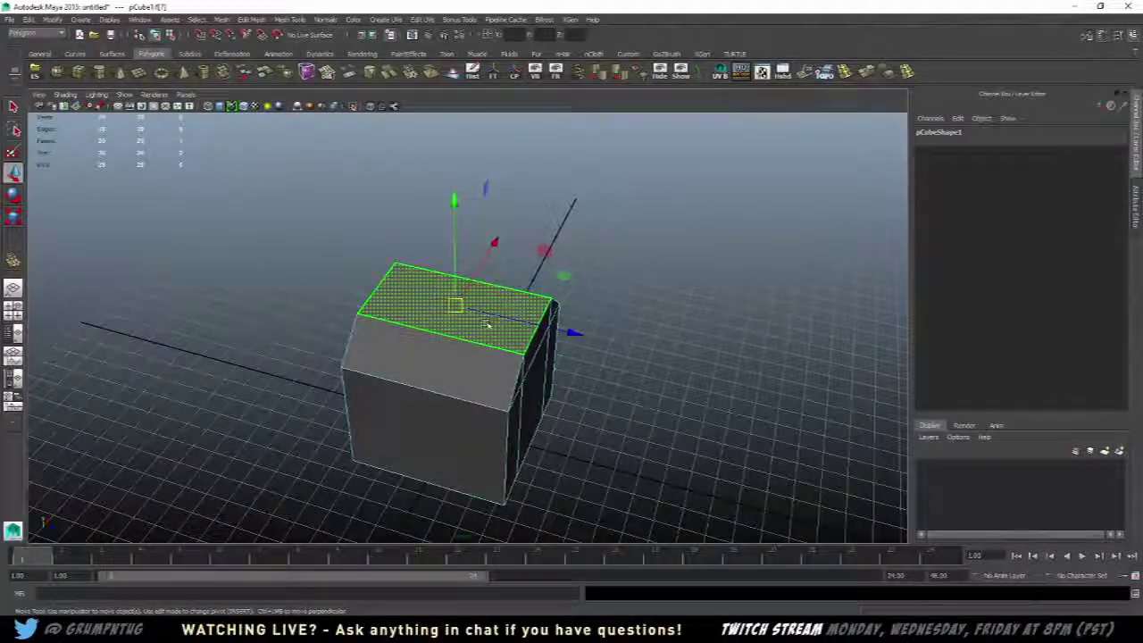
{"action": "key", "text": "space"}
{"action": "left_click", "coordinate": [414, 369]}
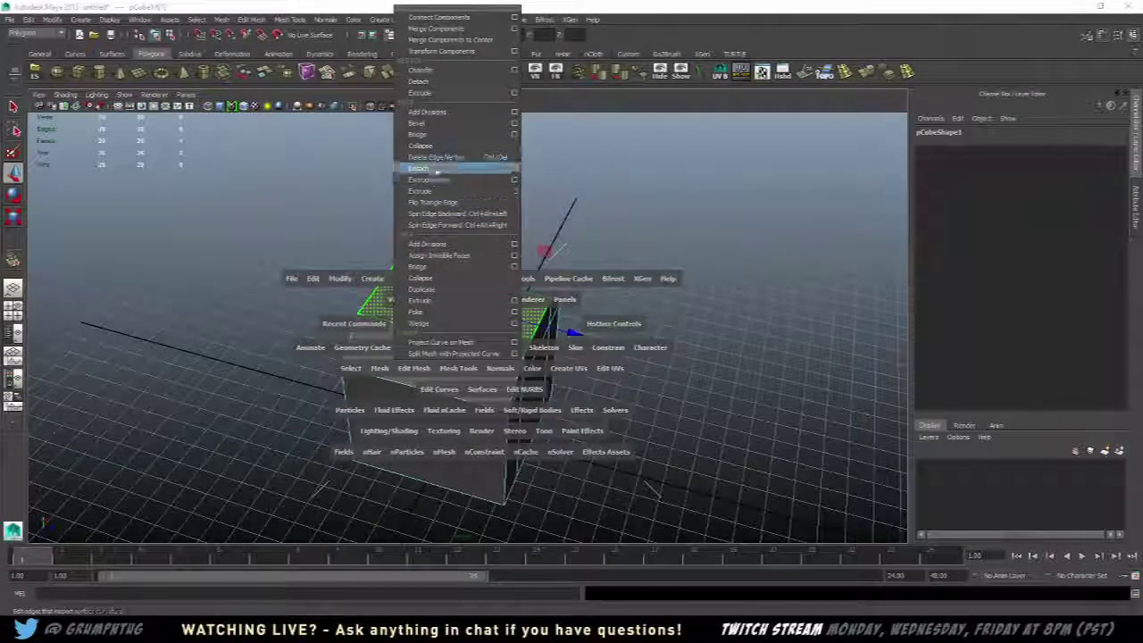
{"action": "left_click", "coordinate": [435, 304]}
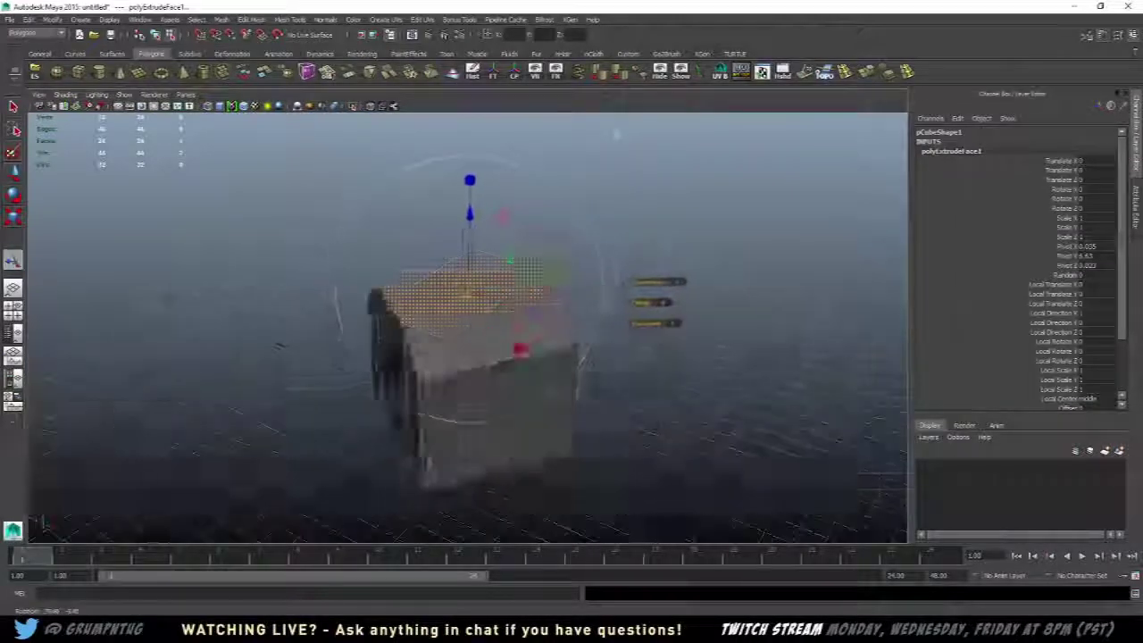
{"action": "left_click_drag", "start_coordinate": [280, 346], "coordinate": [431, 351], "text": "alt"}
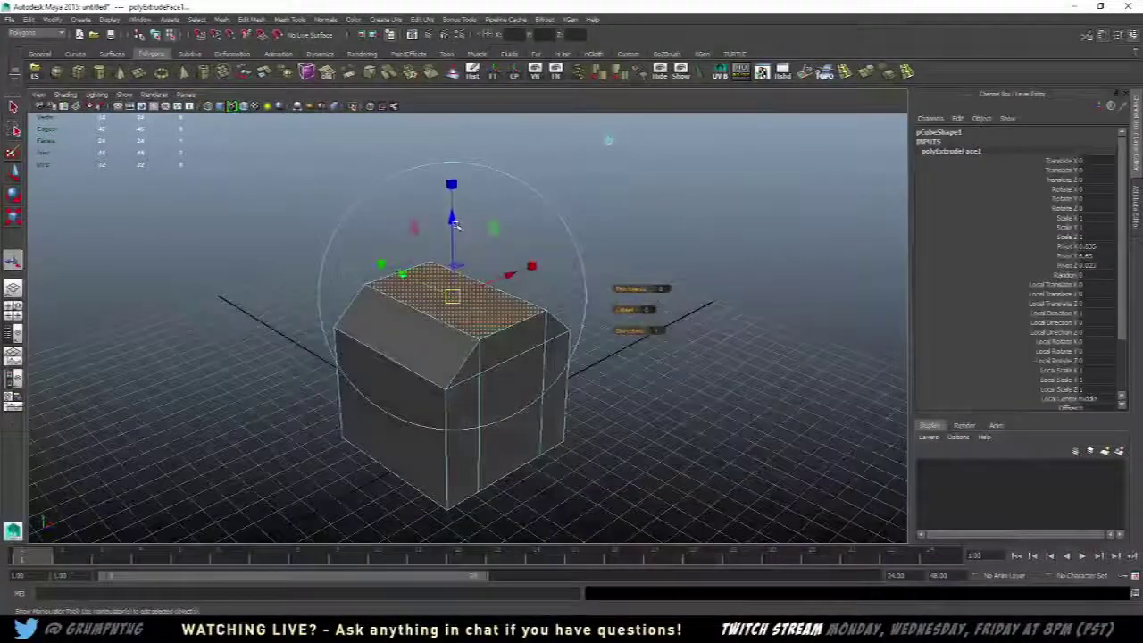
{"action": "left_click_drag", "start_coordinate": [454, 225], "coordinate": [456, 55]}
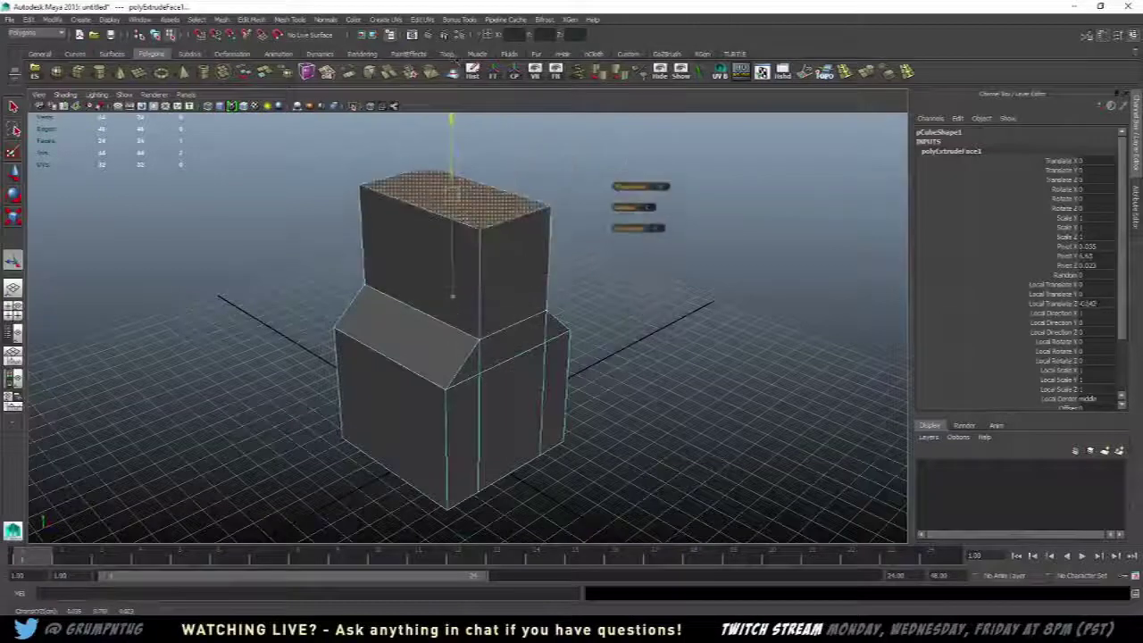
- Undo the upward pull and try the Move and Scale tools on the extruded top face
{"action": "key", "text": "ctrl+z"}
{"action": "left_click_drag", "start_coordinate": [565, 221], "coordinate": [453, 256]}
{"action": "key", "text": "ctrl+z"}
{"action": "key", "text": "w"}
{"action": "left_click_drag", "start_coordinate": [533, 217], "coordinate": [455, 288], "text": "alt"}
{"action": "key", "text": "r"}
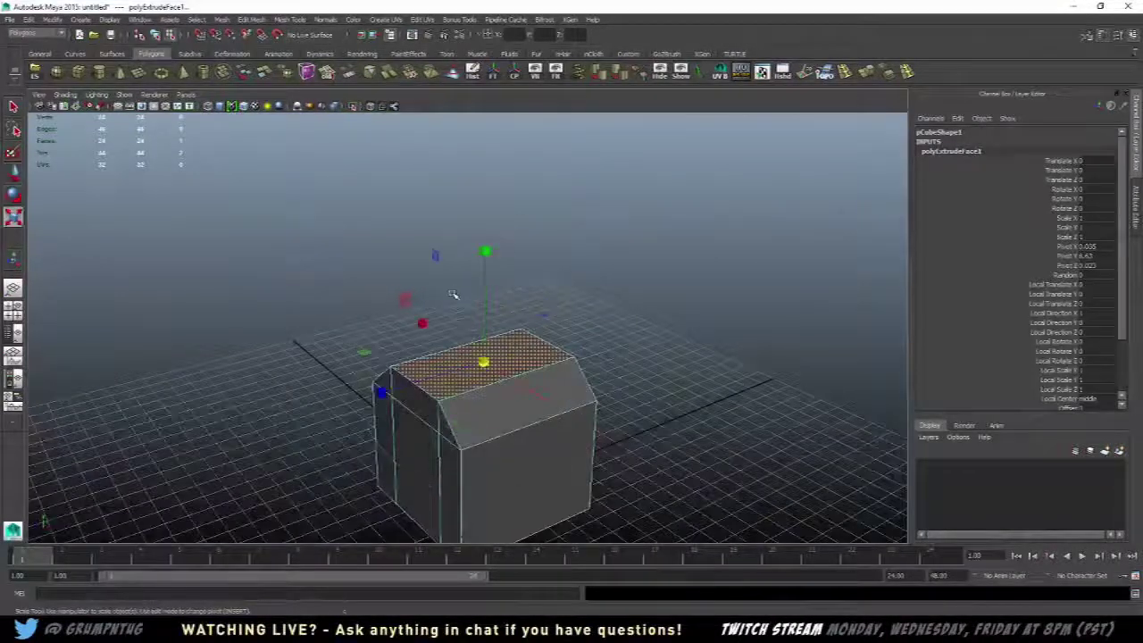
{"action": "key", "text": "w"}
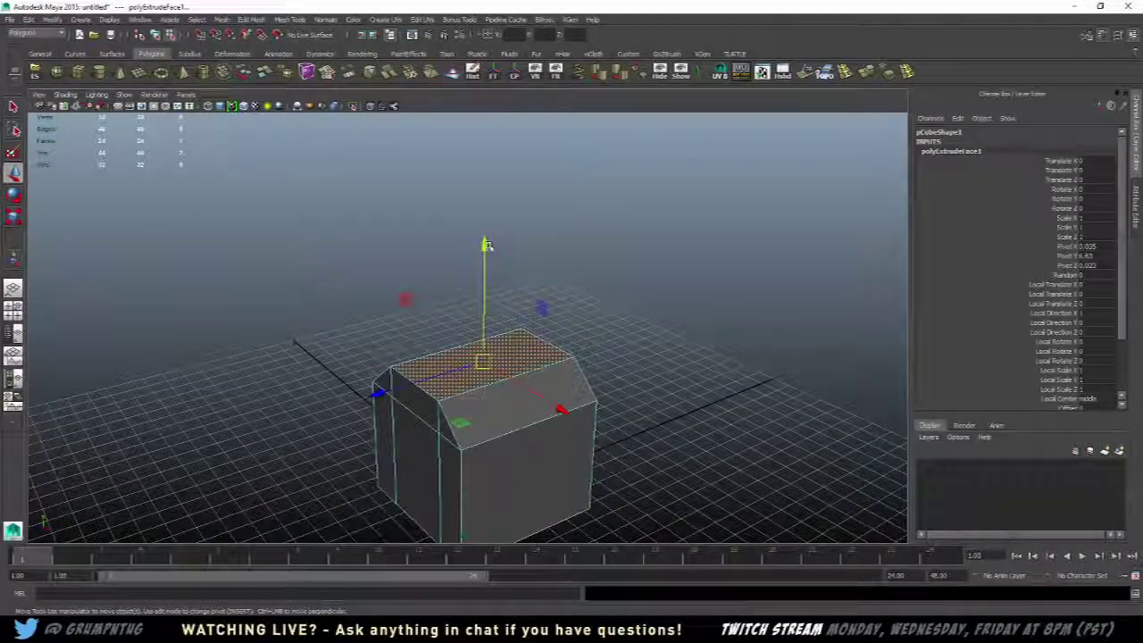
- Undo the extrusion and the face selection, going back to the cube selected in object mode
{"action": "left_click_drag", "start_coordinate": [500, 297], "coordinate": [453, 206], "text": "alt"}
{"action": "key", "text": "ctrl+z"}
{"action": "key", "text": "ctrl+z"}
{"action": "key", "text": "ctrl+z"}
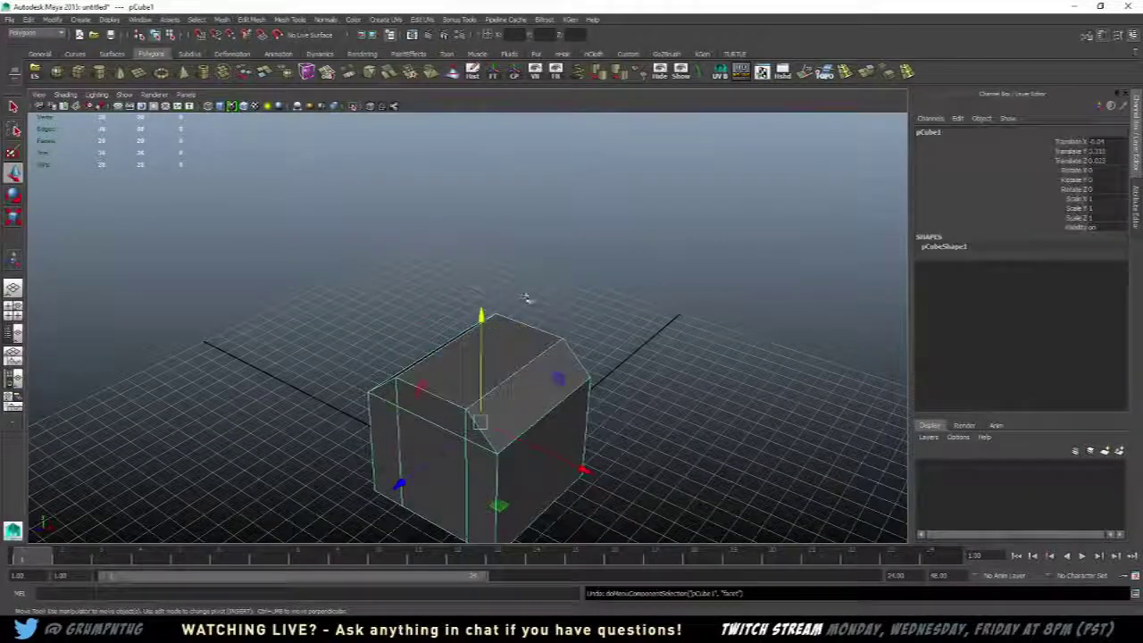
- Select the cube's flat top face in face mode and extrude it
{"action": "left_click_drag", "start_coordinate": [553, 364], "coordinate": [540, 321], "text": "alt"}
{"action": "right_click", "coordinate": [538, 320]}
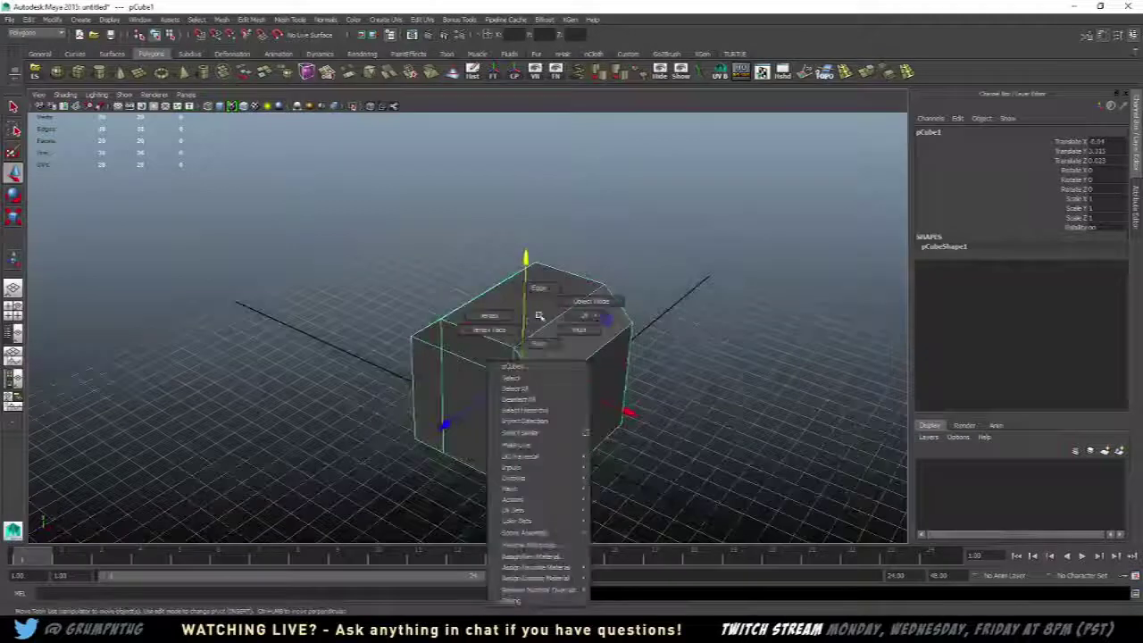
{"action": "left_click", "coordinate": [539, 343]}
{"action": "left_click", "coordinate": [536, 295]}
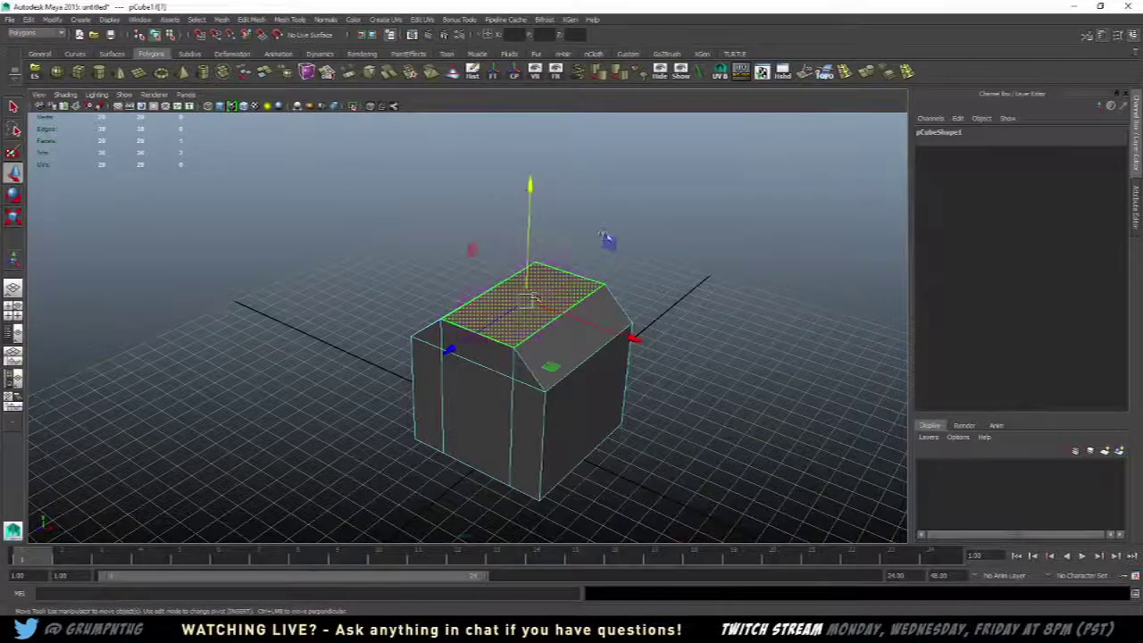
{"action": "left_click_drag", "start_coordinate": [536, 295], "coordinate": [551, 257], "text": "alt"}
{"action": "key", "text": "space"}
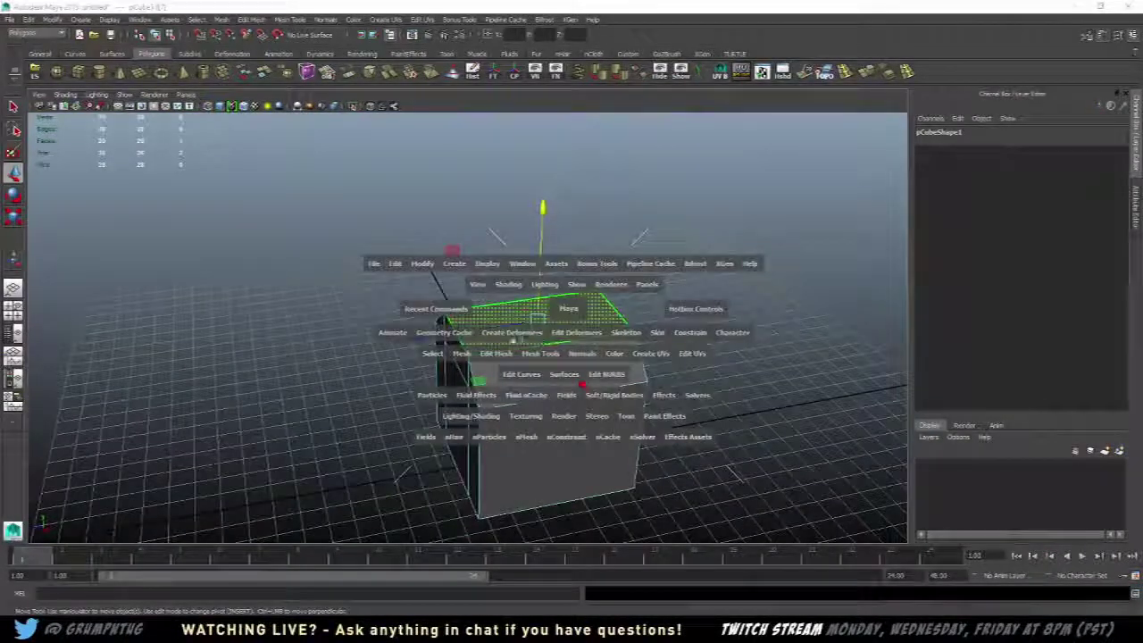
{"action": "left_click", "coordinate": [511, 355]}
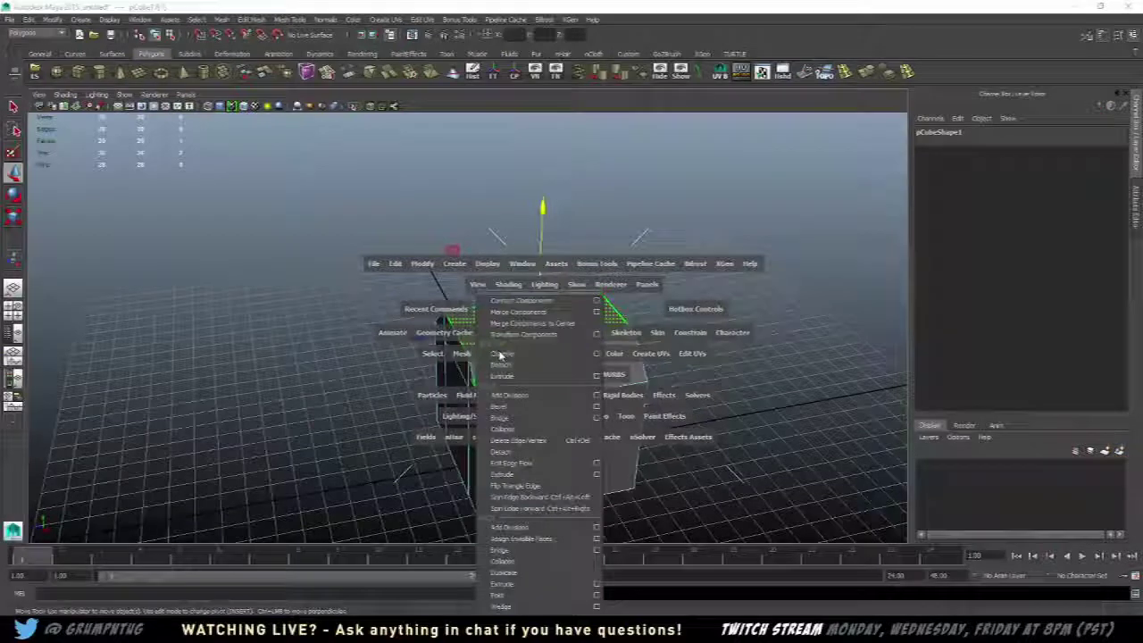
{"action": "left_click", "coordinate": [520, 585]}
- Scale the extruded top face inward to about a third of its length, and slightly inward across its width
{"action": "left_click_drag", "start_coordinate": [561, 394], "coordinate": [593, 320], "text": "alt"}
{"action": "key", "text": "r"}
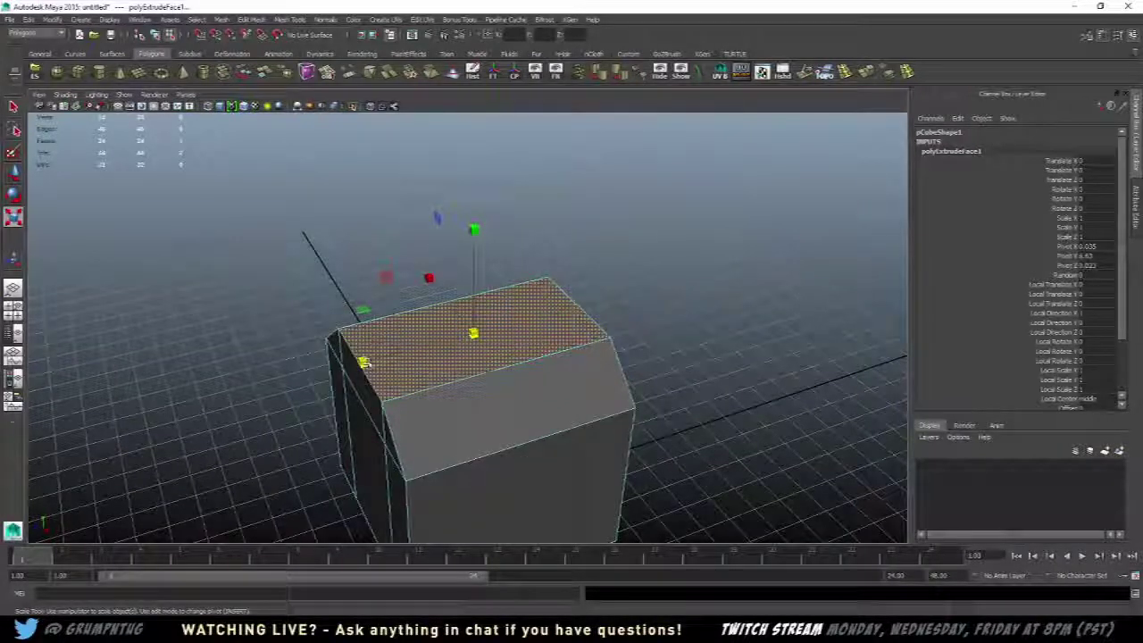
{"action": "left_click_drag", "start_coordinate": [364, 362], "coordinate": [378, 359]}
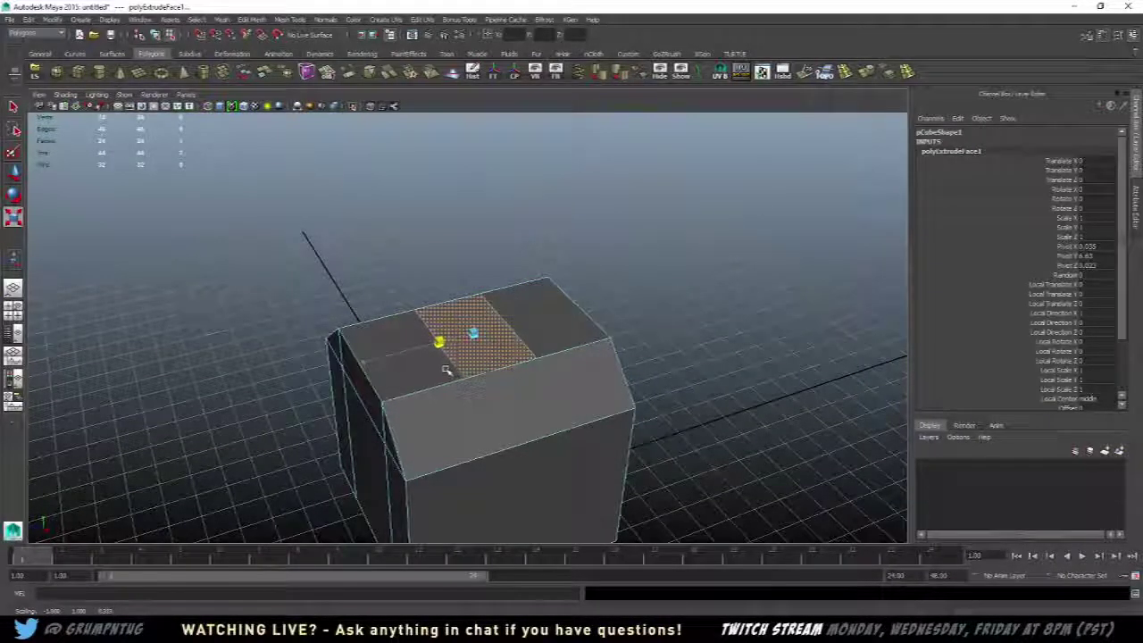
{"action": "left_click_drag", "start_coordinate": [438, 366], "coordinate": [422, 325], "text": "alt"}
{"action": "left_click_drag", "start_coordinate": [576, 353], "coordinate": [562, 313], "text": "alt"}
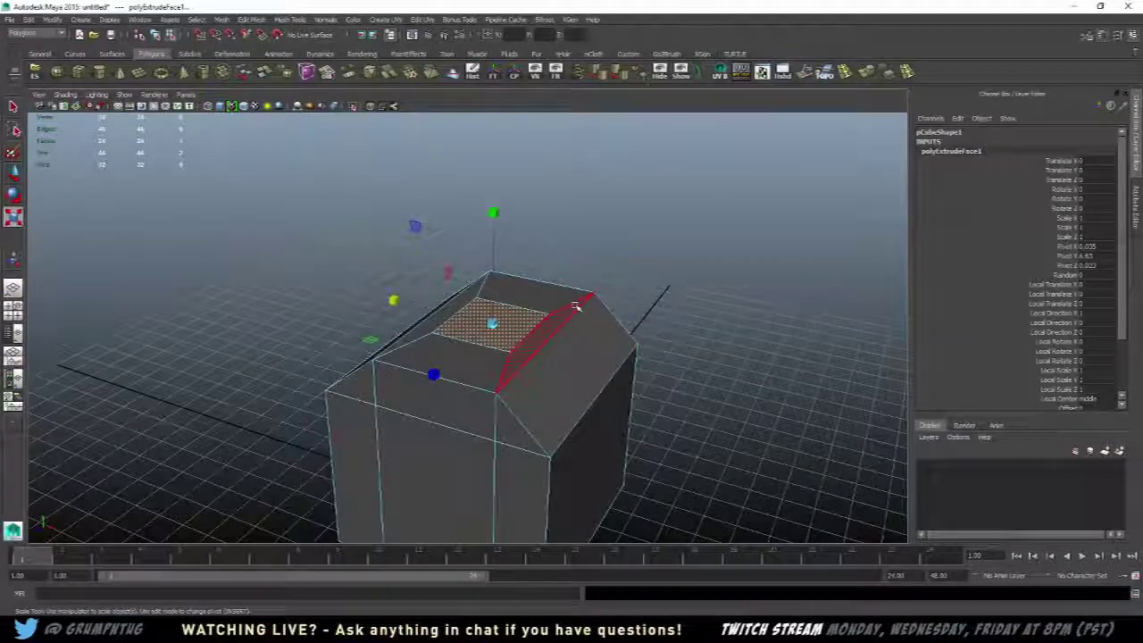
- Try pulling the inset top face upward with the Move tool
{"action": "left_click_drag", "start_coordinate": [576, 306], "coordinate": [373, 366], "text": "alt"}
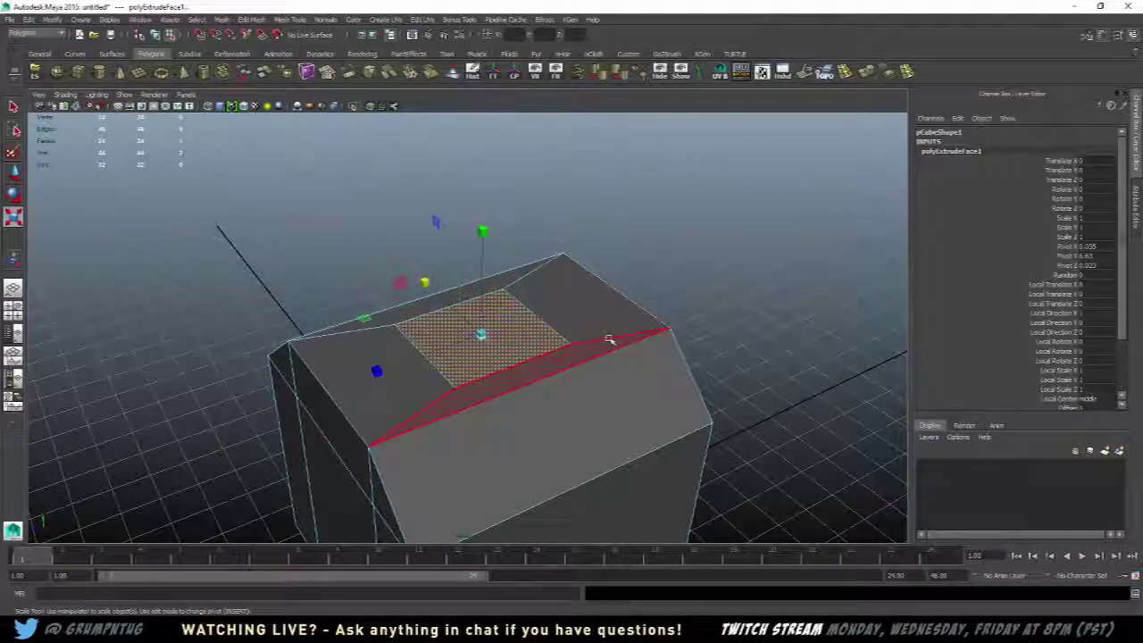
{"action": "left_click_drag", "start_coordinate": [674, 185], "coordinate": [502, 293], "text": "alt"}
{"action": "key", "text": "w"}
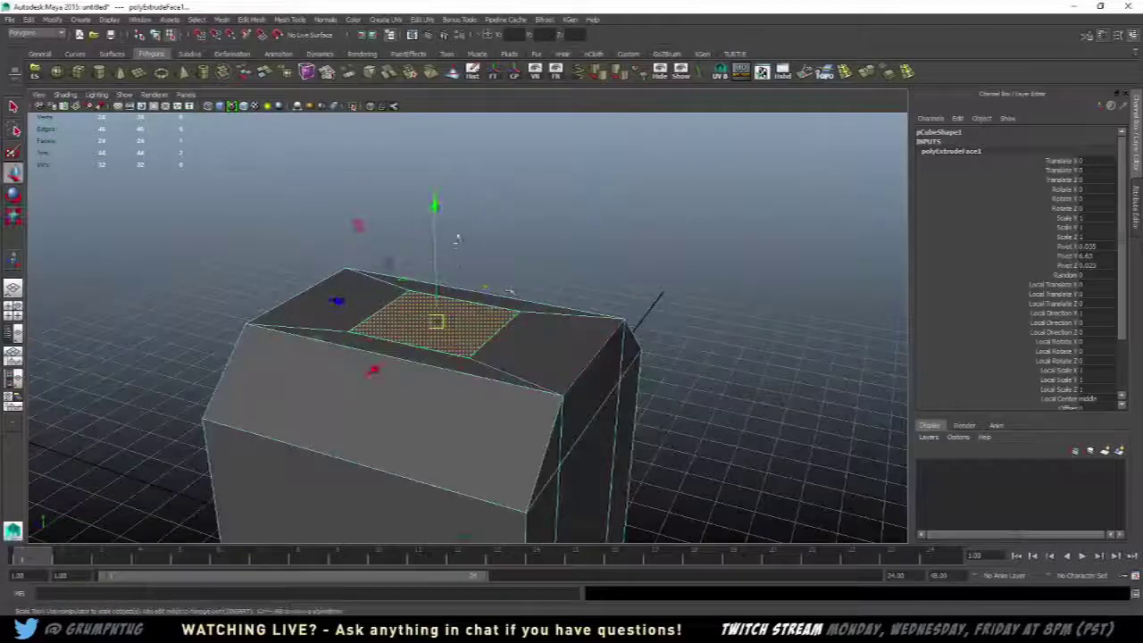
{"action": "left_click_drag", "start_coordinate": [434, 209], "coordinate": [434, 134]}
{"action": "left_click_drag", "start_coordinate": [432, 299], "coordinate": [616, 267], "text": "alt"}
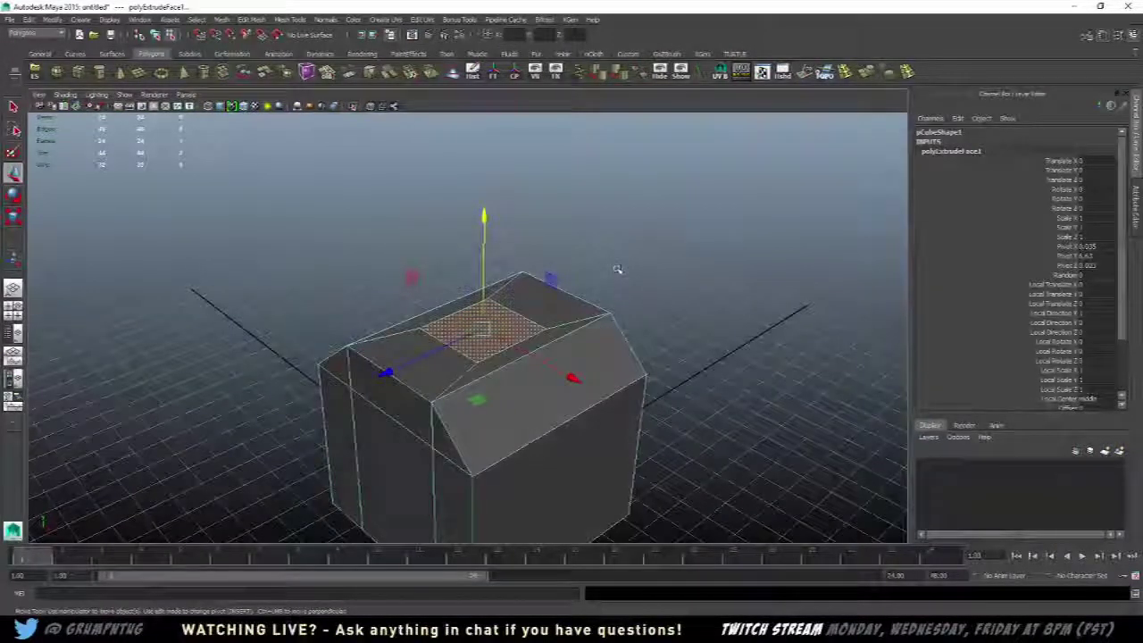
- Extrude the inset top face again and pull it up into a column about three and a half times the cube's height
{"action": "key", "text": "g"}
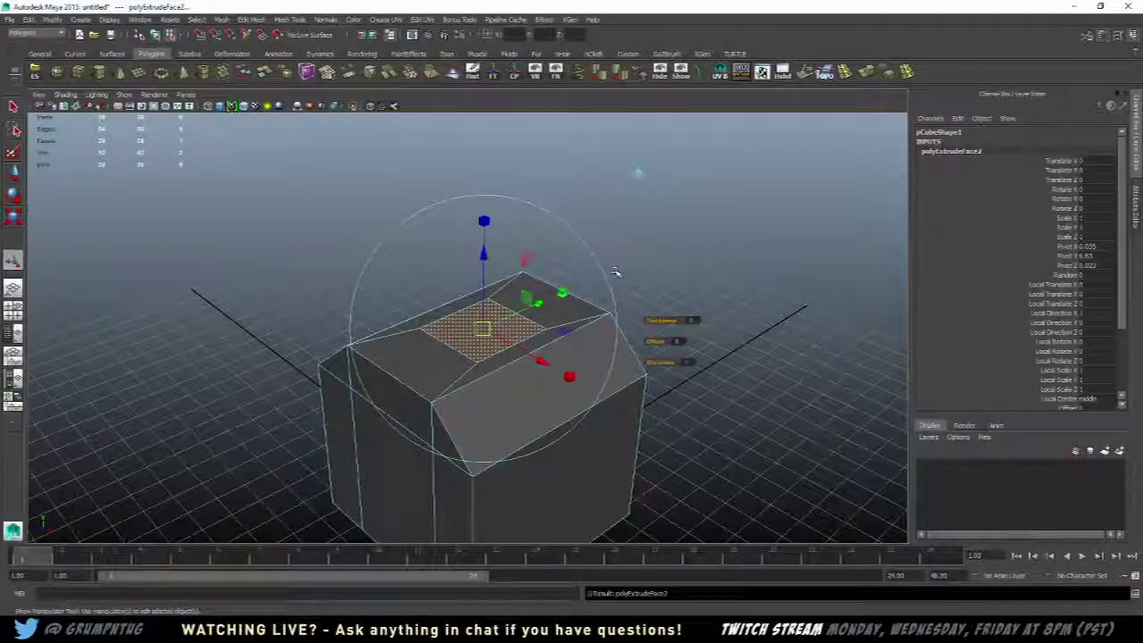
{"action": "left_click_drag", "start_coordinate": [617, 271], "coordinate": [512, 258], "text": "alt"}
{"action": "scroll", "coordinate": [509, 273], "scroll_direction": "down", "scroll_amount": 8}
{"action": "scroll", "coordinate": [500, 271], "scroll_direction": "down", "scroll_amount": 4}
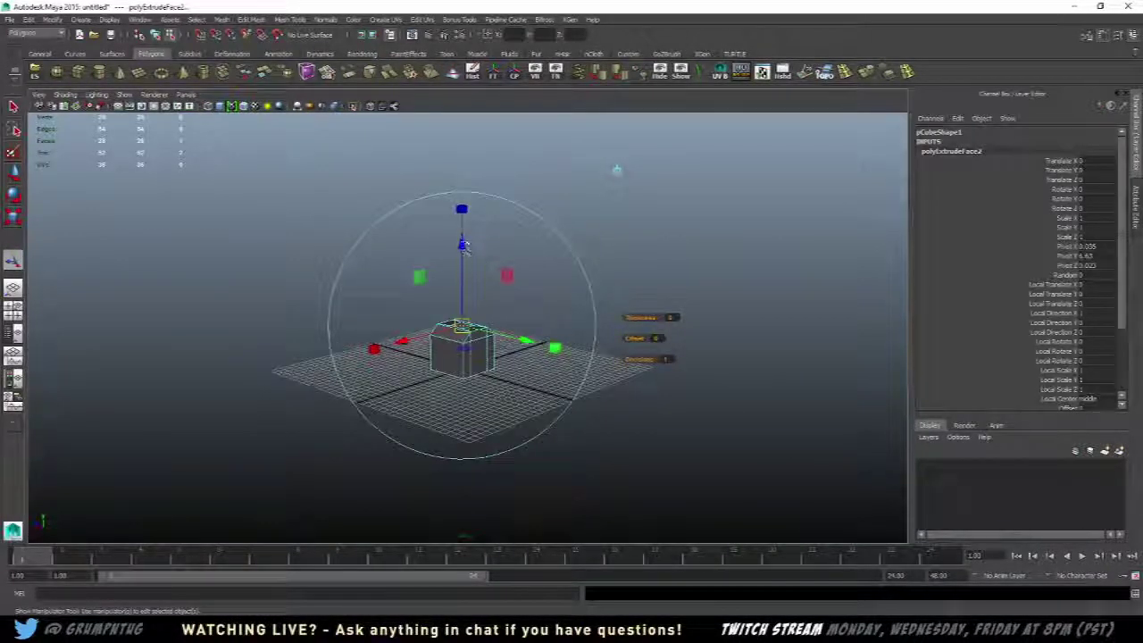
{"action": "left_click", "coordinate": [462, 229]}
{"action": "key", "text": "ctrl+z"}
{"action": "left_click_drag", "start_coordinate": [463, 249], "coordinate": [461, 83]}
{"action": "left_click", "coordinate": [498, 305]}
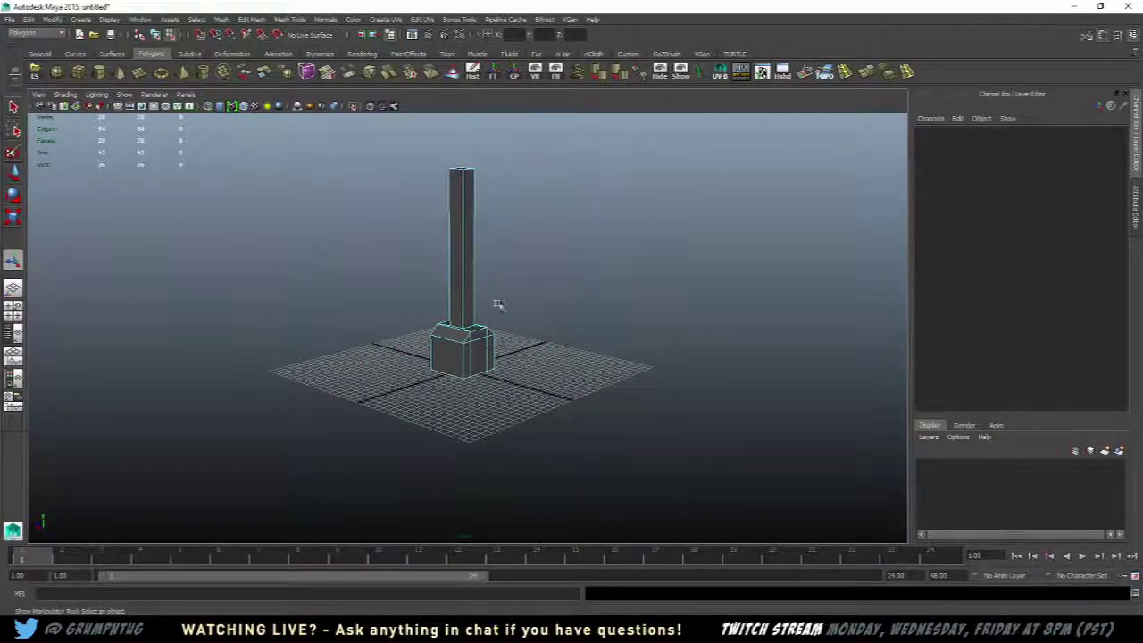
- Examine the column and its junction with the cube's chamfered top from several angles
{"action": "scroll", "coordinate": [531, 224], "scroll_direction": "up", "scroll_amount": 5}
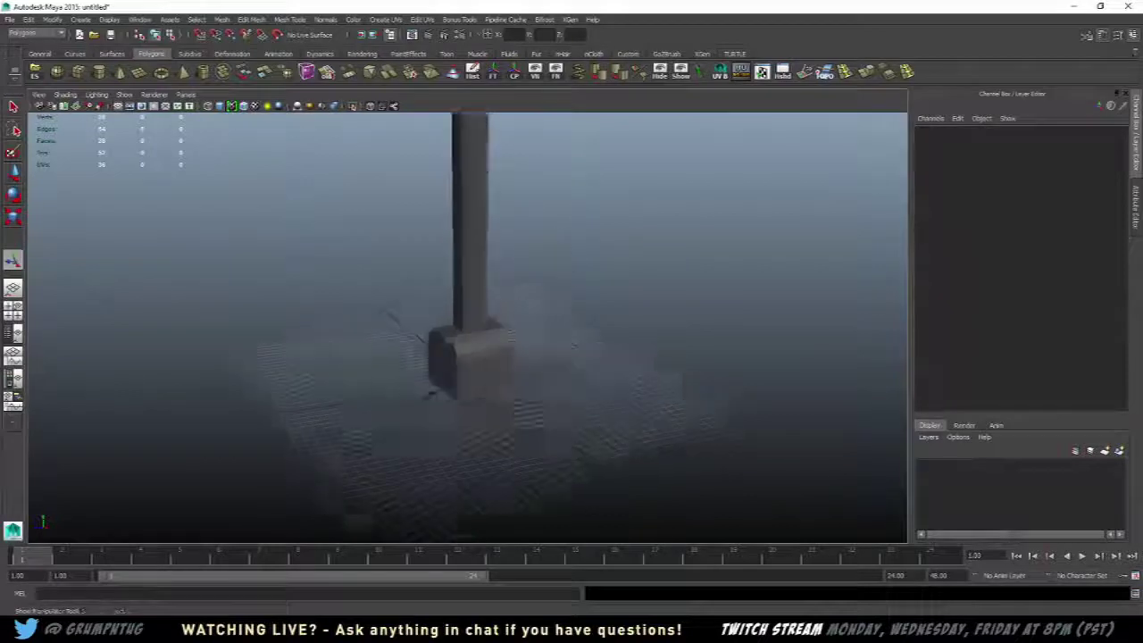
{"action": "scroll", "coordinate": [592, 306], "scroll_direction": "down", "scroll_amount": 5}
{"action": "left_click_drag", "start_coordinate": [592, 307], "coordinate": [577, 370], "text": "alt"}
{"action": "scroll", "coordinate": [577, 370], "scroll_direction": "up", "scroll_amount": 5}
{"action": "scroll", "coordinate": [577, 370], "scroll_direction": "down", "scroll_amount": 5}
{"action": "left_click", "coordinate": [420, 366]}
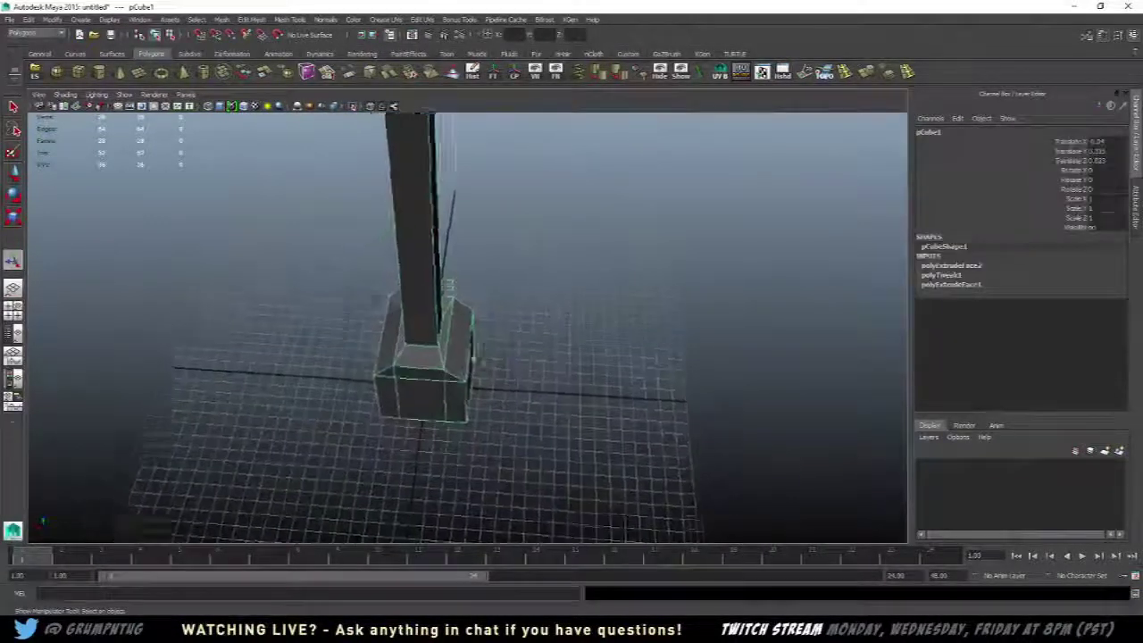
{"action": "scroll", "coordinate": [681, 310], "scroll_direction": "up", "scroll_amount": 5}
{"action": "scroll", "coordinate": [681, 310], "scroll_direction": "down", "scroll_amount": 5}
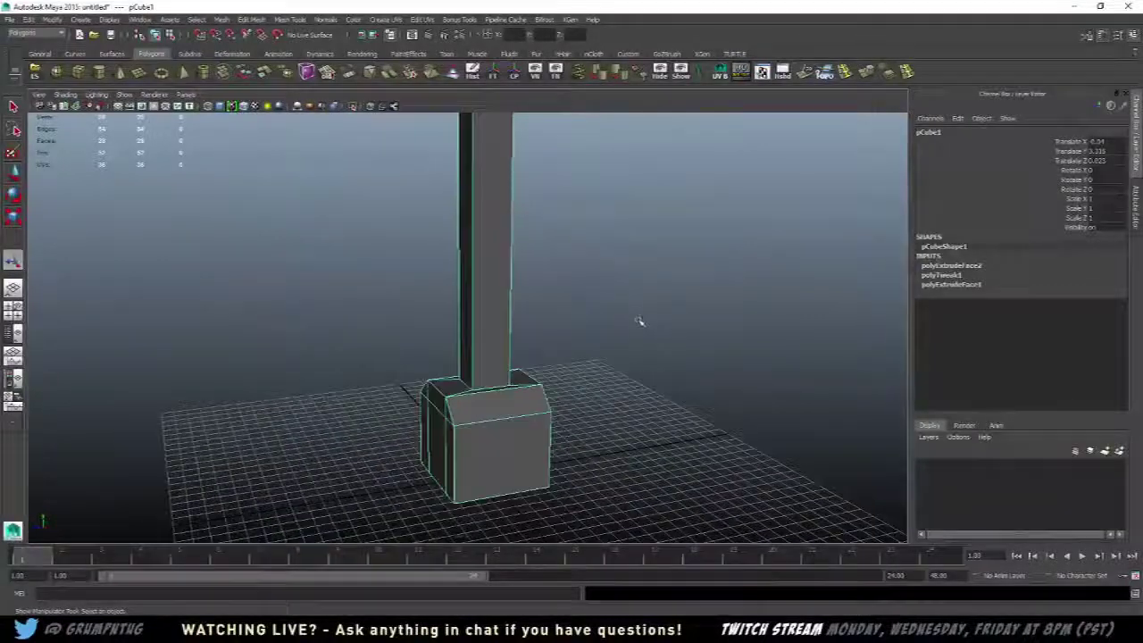
{"action": "scroll", "coordinate": [676, 335], "scroll_direction": "up", "scroll_amount": 3}
{"action": "left_click_drag", "start_coordinate": [676, 335], "coordinate": [479, 399], "text": "alt"}
{"action": "scroll", "coordinate": [319, 365], "scroll_direction": "down", "scroll_amount": 3}
{"action": "scroll", "coordinate": [449, 378], "scroll_direction": "down", "scroll_amount": 2}
{"action": "scroll", "coordinate": [556, 376], "scroll_direction": "up", "scroll_amount": 4}
{"action": "left_click_drag", "start_coordinate": [556, 375], "coordinate": [492, 354], "text": "alt"}
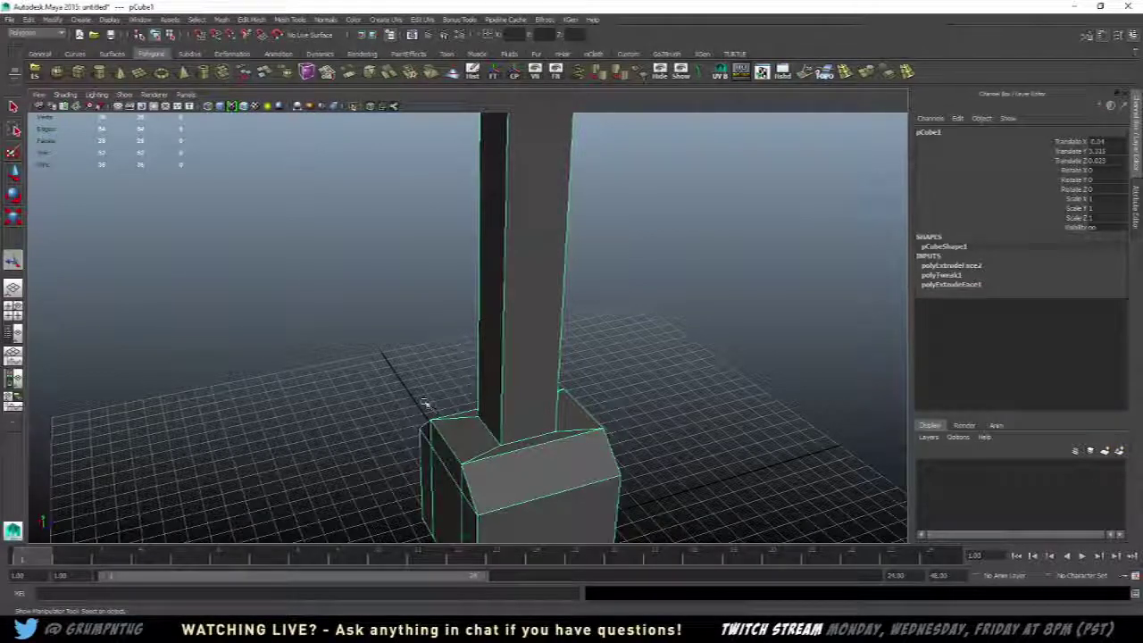
{"action": "left_click_drag", "start_coordinate": [426, 403], "coordinate": [566, 336], "text": "alt"}
{"action": "left_click", "coordinate": [566, 336]}
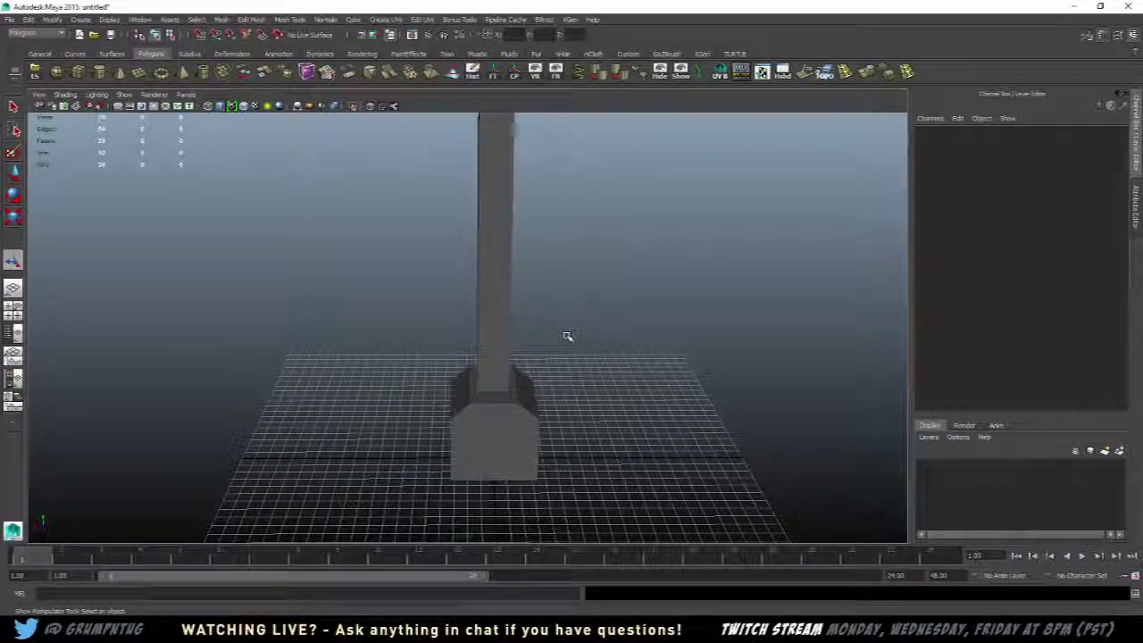
{"action": "left_click_drag", "start_coordinate": [479, 486], "coordinate": [495, 391], "text": "alt"}
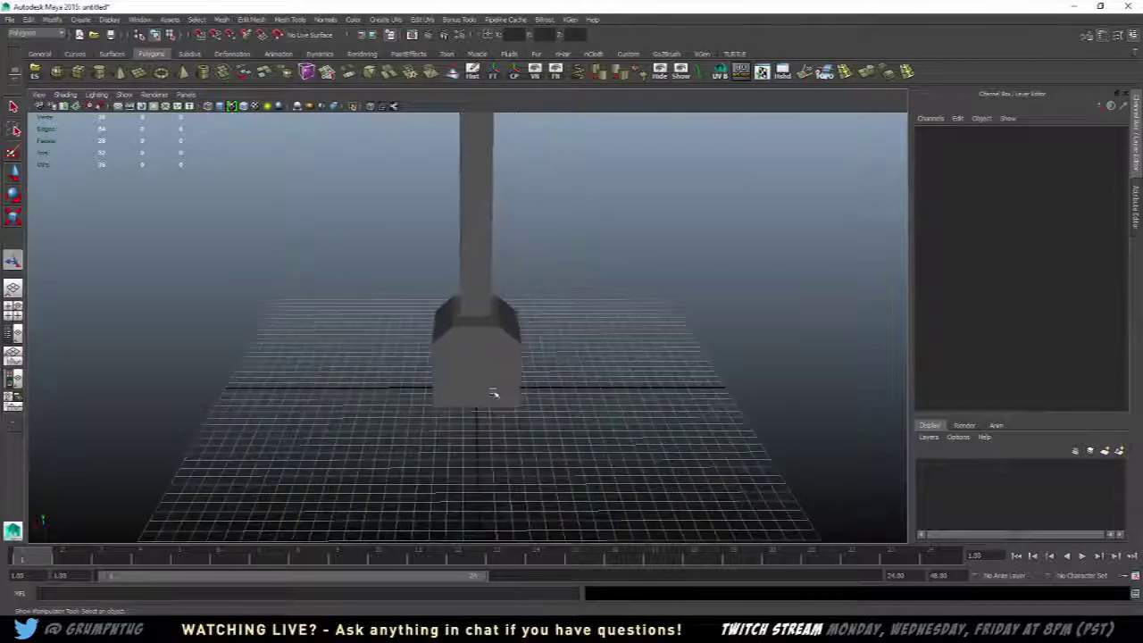
{"action": "left_click", "coordinate": [495, 390]}
{"action": "left_click_drag", "start_coordinate": [595, 370], "coordinate": [565, 345], "text": "alt"}
- Maximize the front view, frame the cube's body and display the selected model in wireframe
{"action": "key", "text": "space"}
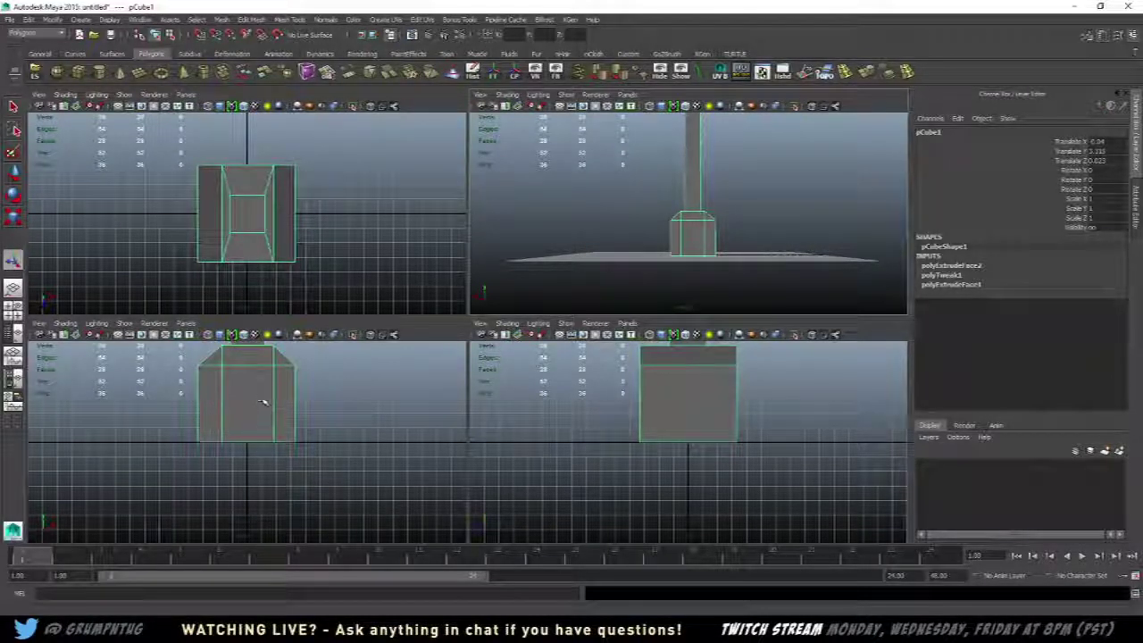
{"action": "key", "text": "space"}
{"action": "middle_click_drag", "start_coordinate": [480, 224], "coordinate": [482, 419], "text": "alt"}
{"action": "scroll", "coordinate": [490, 346], "scroll_direction": "down", "scroll_amount": 3}
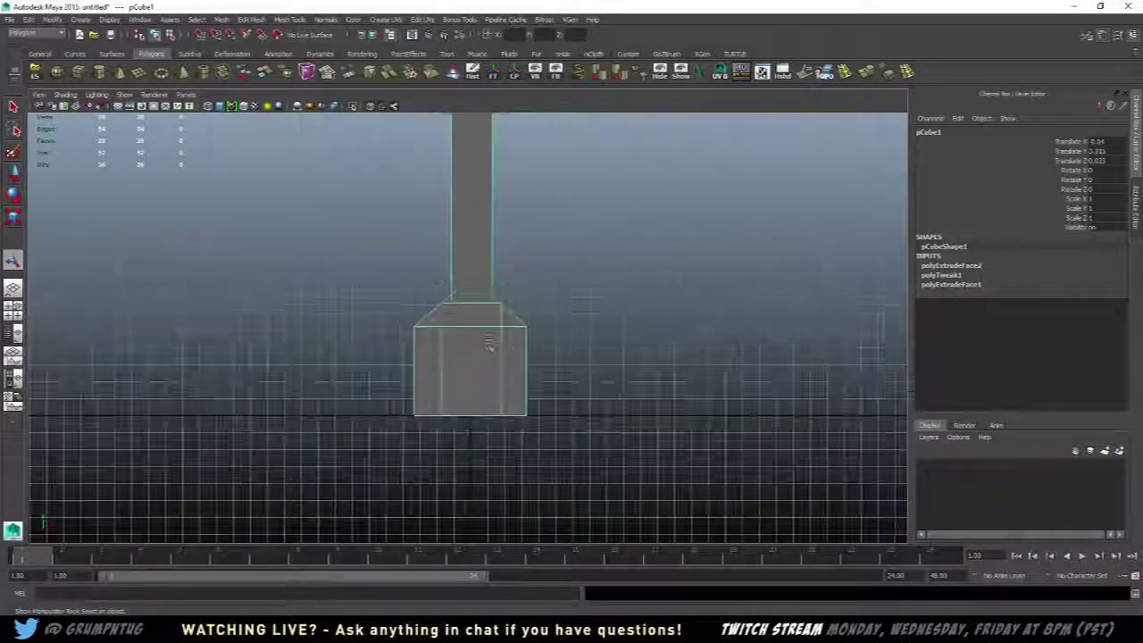
{"action": "scroll", "coordinate": [489, 344], "scroll_direction": "down", "scroll_amount": 3}
{"action": "middle_click_drag", "start_coordinate": [489, 344], "coordinate": [493, 447], "text": "alt"}
{"action": "scroll", "coordinate": [494, 384], "scroll_direction": "up", "scroll_amount": 1}
{"action": "mouse_move", "coordinate": [494, 370]}
{"action": "middle_mouse_down", "text": "alt"}
{"action": "mouse_move", "coordinate": [497, 437]}
{"action": "mouse_move", "coordinate": [498, 348]}
{"action": "middle_mouse_up", "text": "alt"}
{"action": "key", "text": "4"}
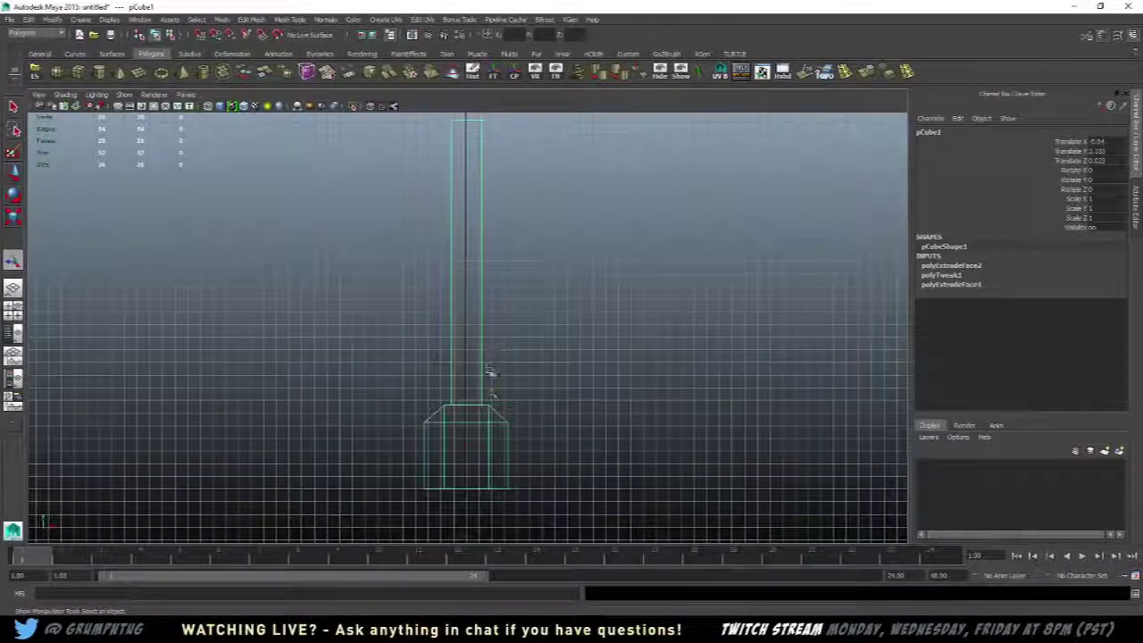
{"action": "middle_click_drag", "start_coordinate": [491, 393], "coordinate": [480, 351], "text": "alt"}
{"action": "scroll", "coordinate": [502, 335], "scroll_direction": "up", "scroll_amount": 2}
{"action": "scroll", "coordinate": [482, 361], "scroll_direction": "up", "scroll_amount": 3}
{"action": "scroll", "coordinate": [485, 365], "scroll_direction": "up", "scroll_amount": 1}
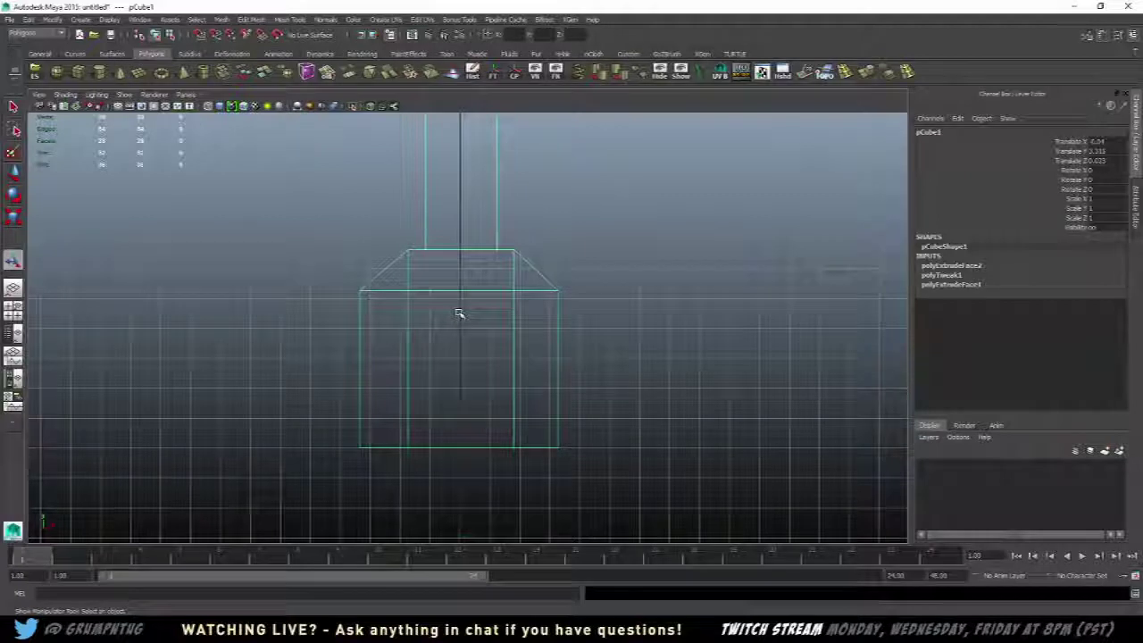
{"action": "key", "text": "5"}
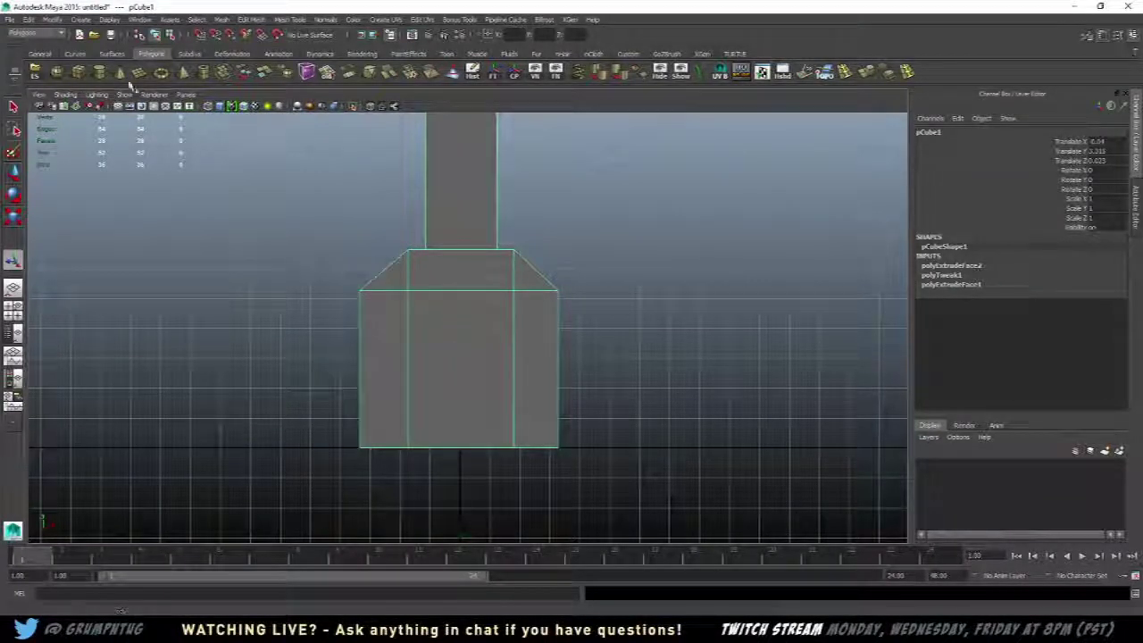
{"action": "key", "text": "4"}
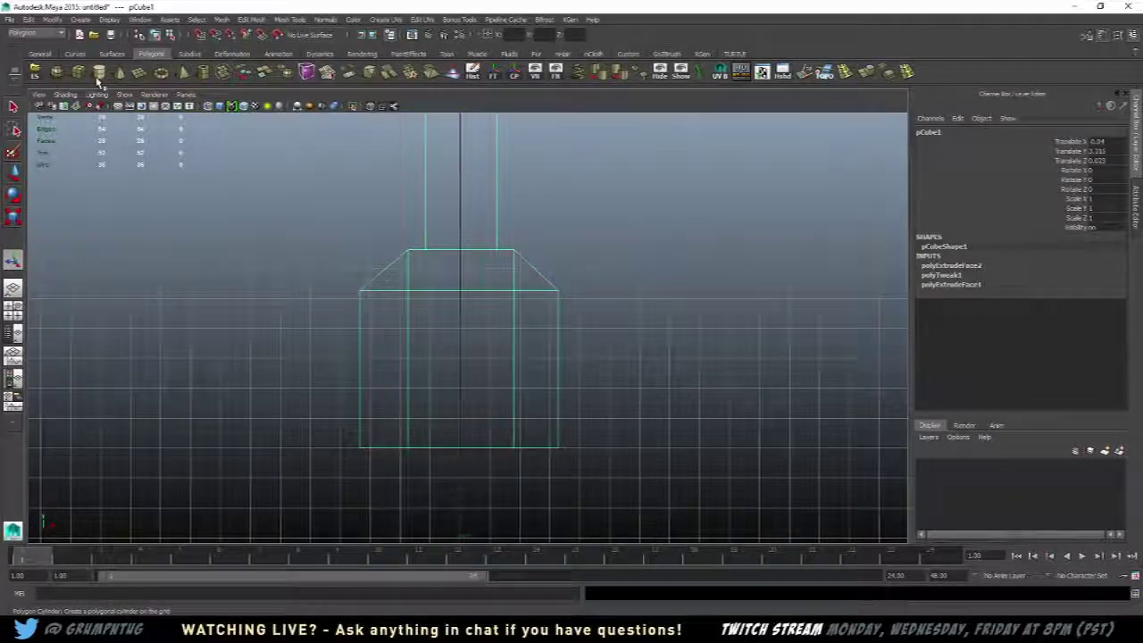
- Draw a polygon cylinder in the front view, centred on the cube and about a third of its width, and move it along Z to about 10
{"action": "left_click", "coordinate": [100, 72]}
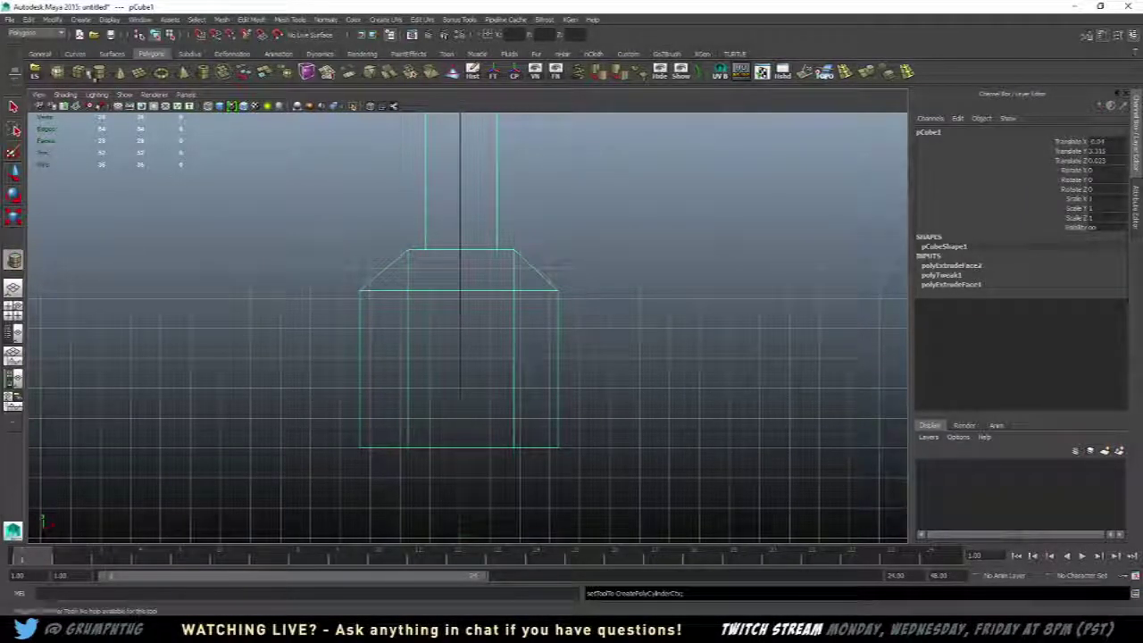
{"action": "left_click_drag", "start_coordinate": [460, 371], "coordinate": [483, 409]}
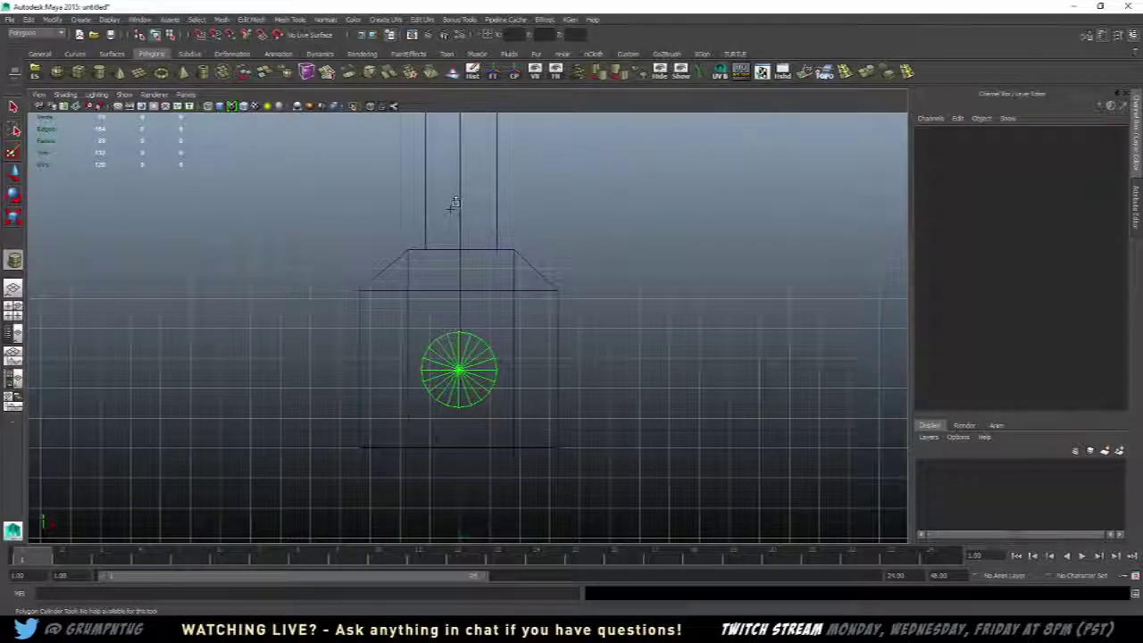
{"action": "left_click_drag", "start_coordinate": [450, 209], "coordinate": [452, 208]}
{"action": "key", "text": "space"}
{"action": "key", "text": "space"}
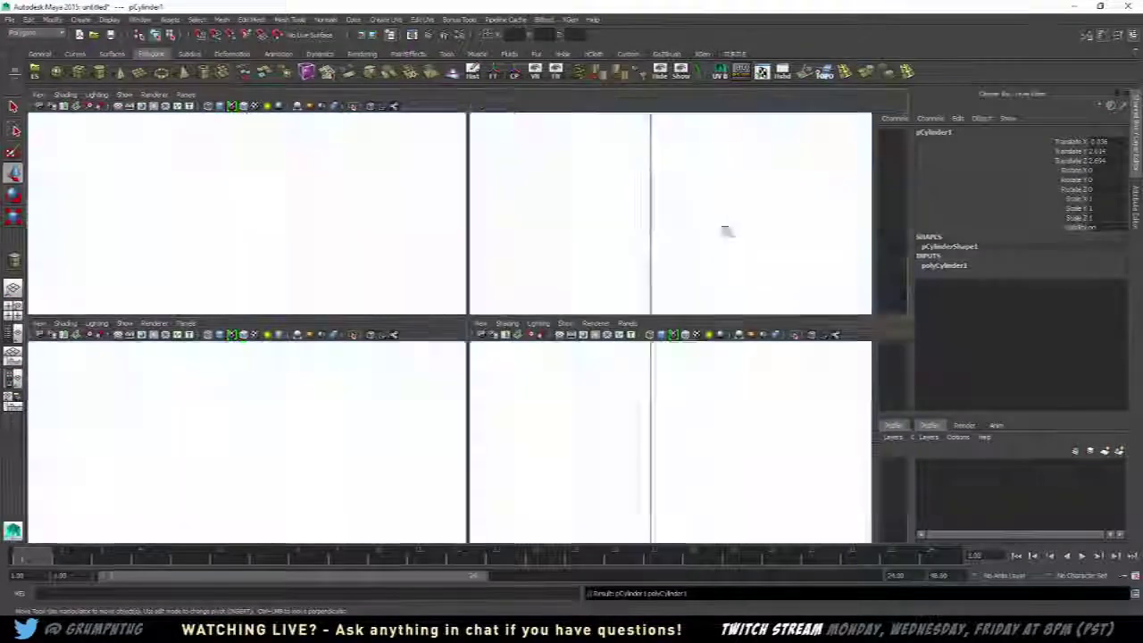
{"action": "left_click_drag", "start_coordinate": [728, 231], "coordinate": [378, 383], "text": "alt"}
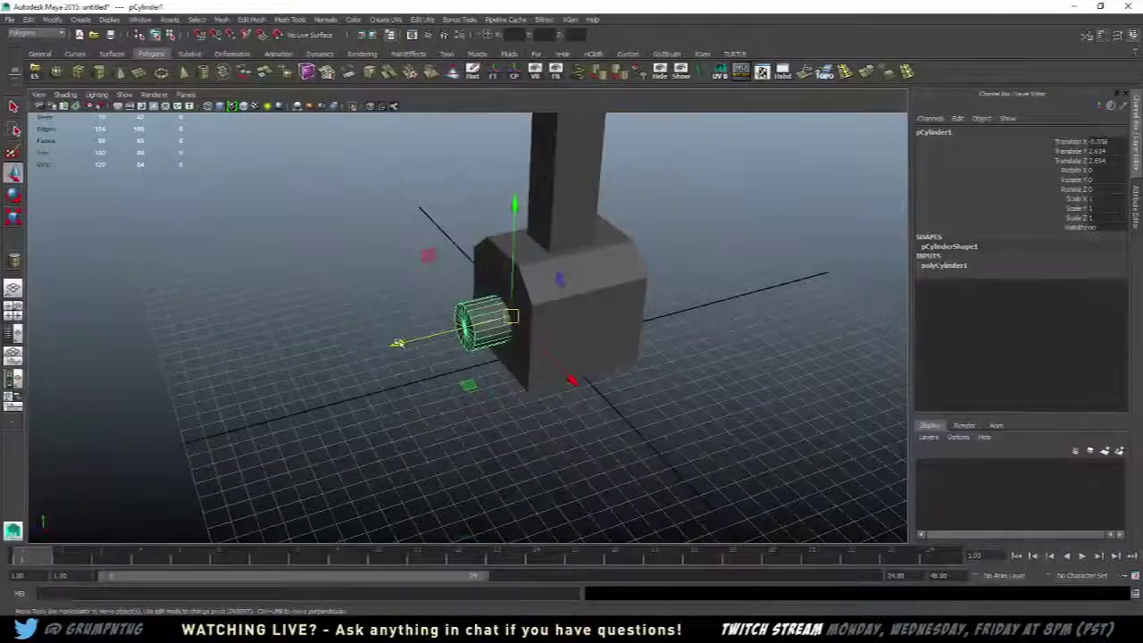
{"action": "left_click_drag", "start_coordinate": [397, 343], "coordinate": [259, 378]}
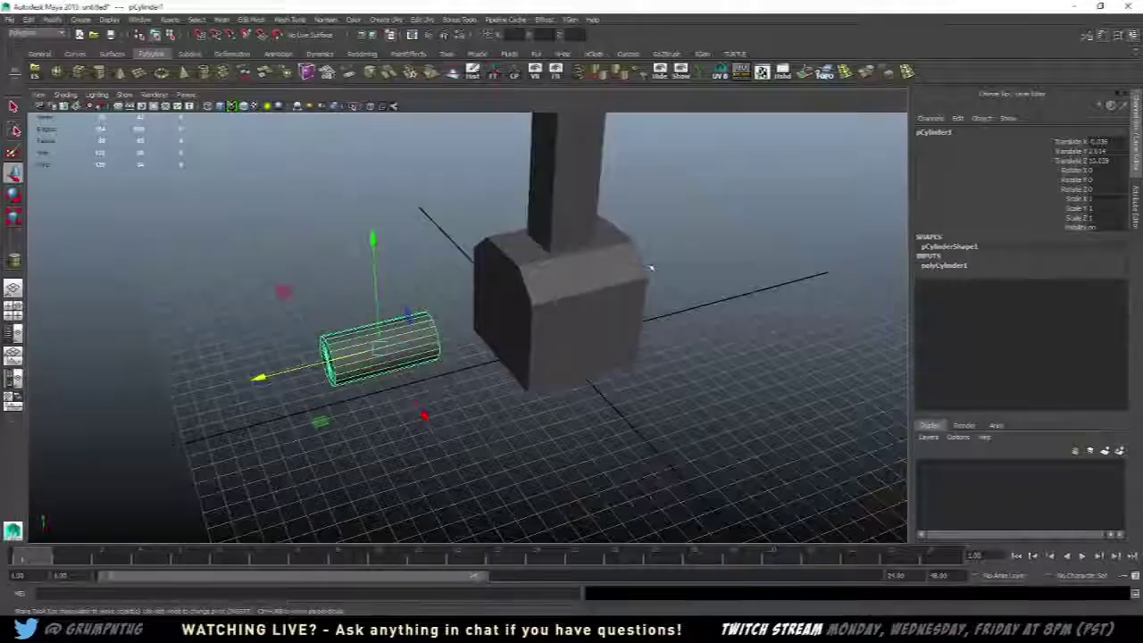
- Draw a second polygon cylinder beside the cube in the front view and delete it
{"action": "key", "text": "space"}
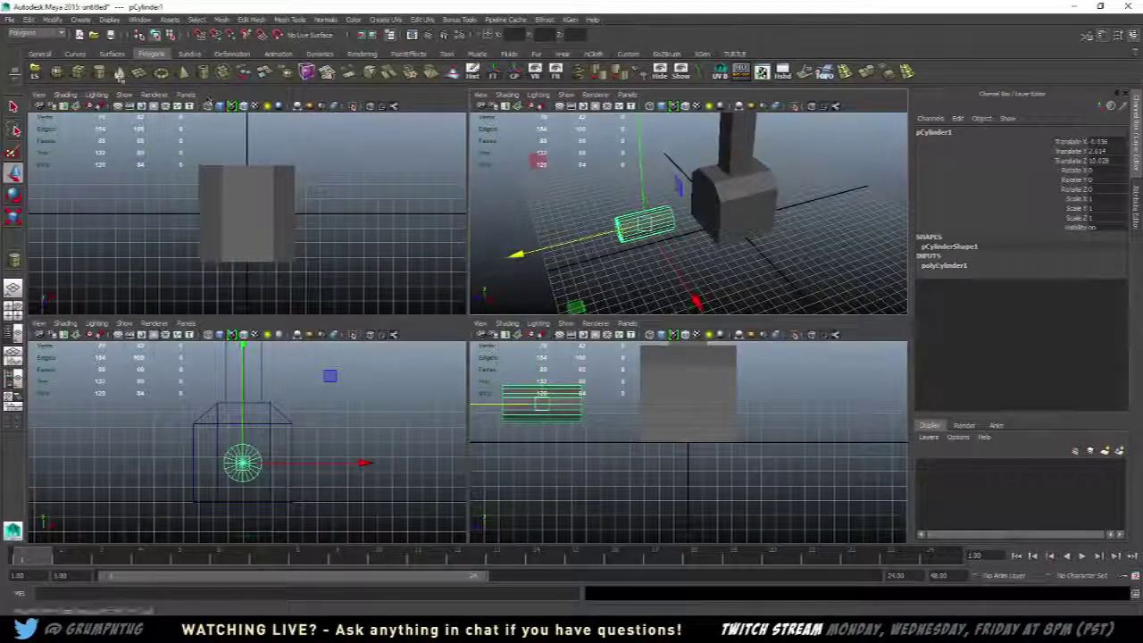
{"action": "left_click", "coordinate": [78, 71]}
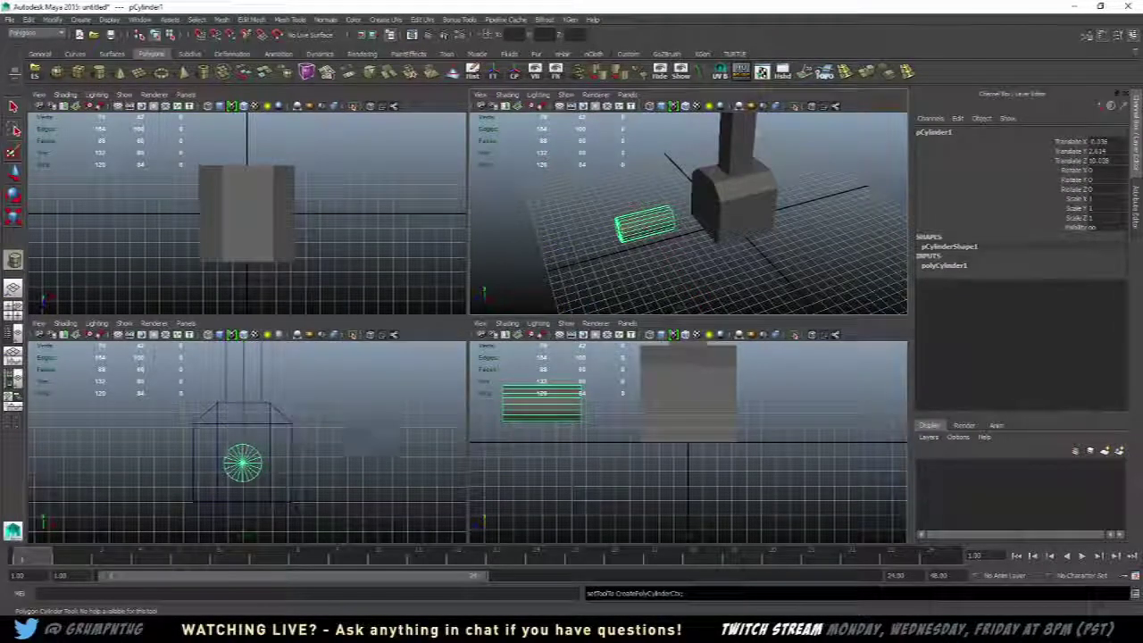
{"action": "left_click", "coordinate": [356, 466]}
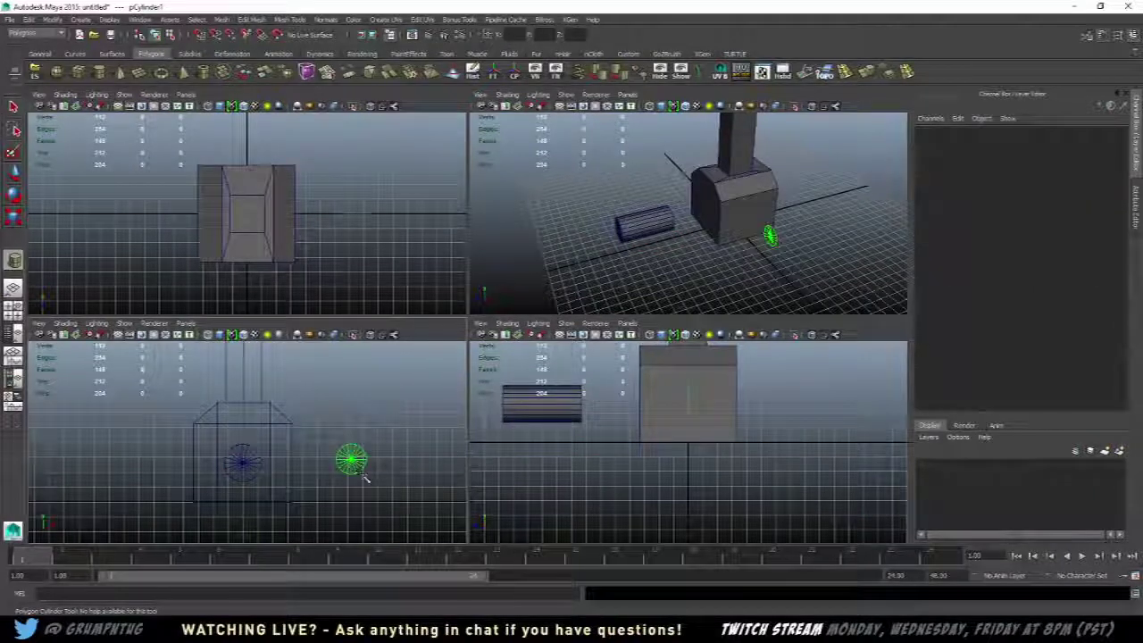
{"action": "left_click_drag", "start_coordinate": [371, 482], "coordinate": [359, 482]}
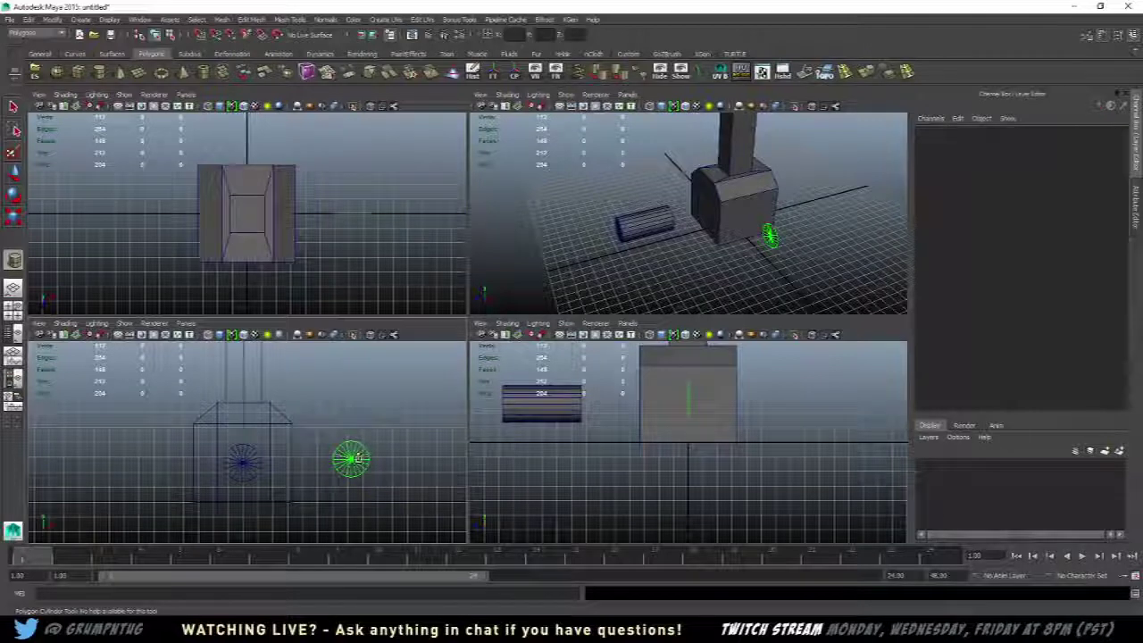
{"action": "left_click_drag", "start_coordinate": [359, 457], "coordinate": [355, 404]}
{"action": "left_click_drag", "start_coordinate": [715, 240], "coordinate": [770, 257], "text": "alt"}
{"action": "key", "text": "Delete"}
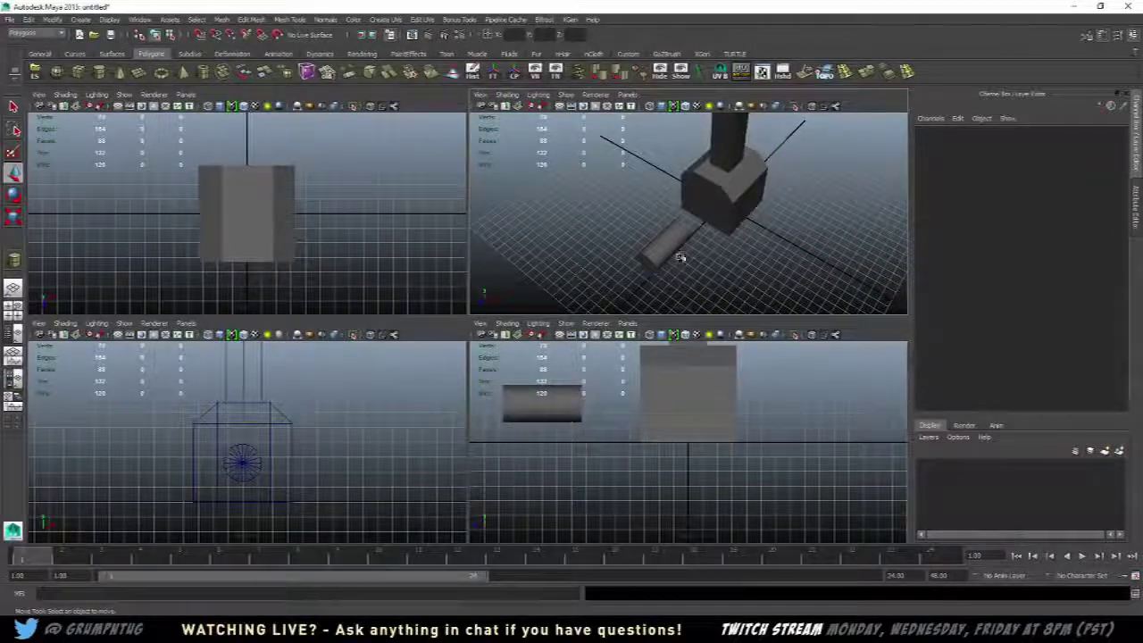
- Move the first cylinder to about Y 3.01 and Z 4.59, so it partly penetrates the cube's face
{"action": "key", "text": "ctrl+z"}
{"action": "left_click_drag", "start_coordinate": [678, 250], "coordinate": [684, 234], "text": "alt"}
{"action": "left_click_drag", "start_coordinate": [327, 258], "coordinate": [480, 176], "text": "alt"}
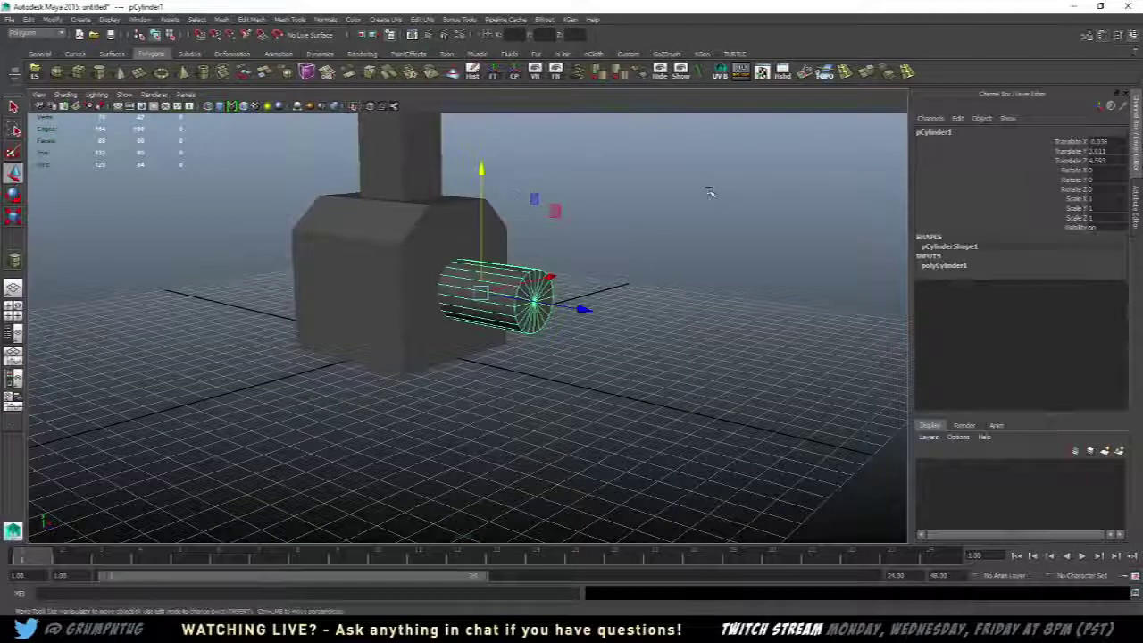
- Select the cube and then the cylinder, and subtract the cylinder with a Boolean Difference
{"action": "left_click", "coordinate": [732, 215]}
{"action": "left_click_drag", "start_coordinate": [738, 217], "coordinate": [371, 282], "text": "alt"}
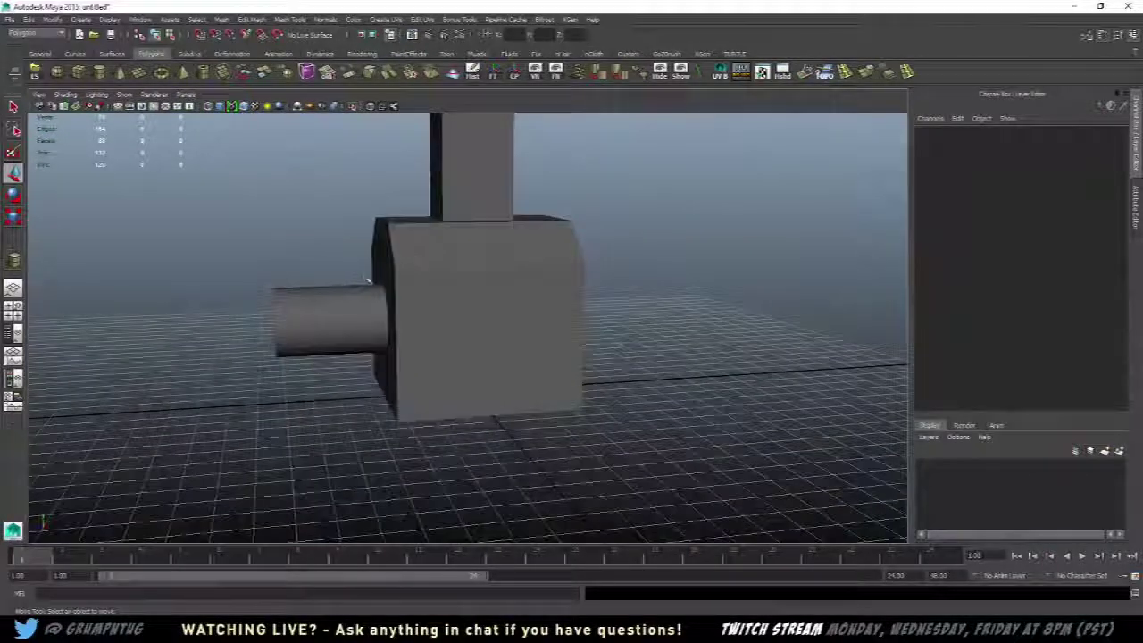
{"action": "left_click_drag", "start_coordinate": [514, 268], "coordinate": [510, 317], "text": "alt"}
{"action": "left_click", "coordinate": [511, 318]}
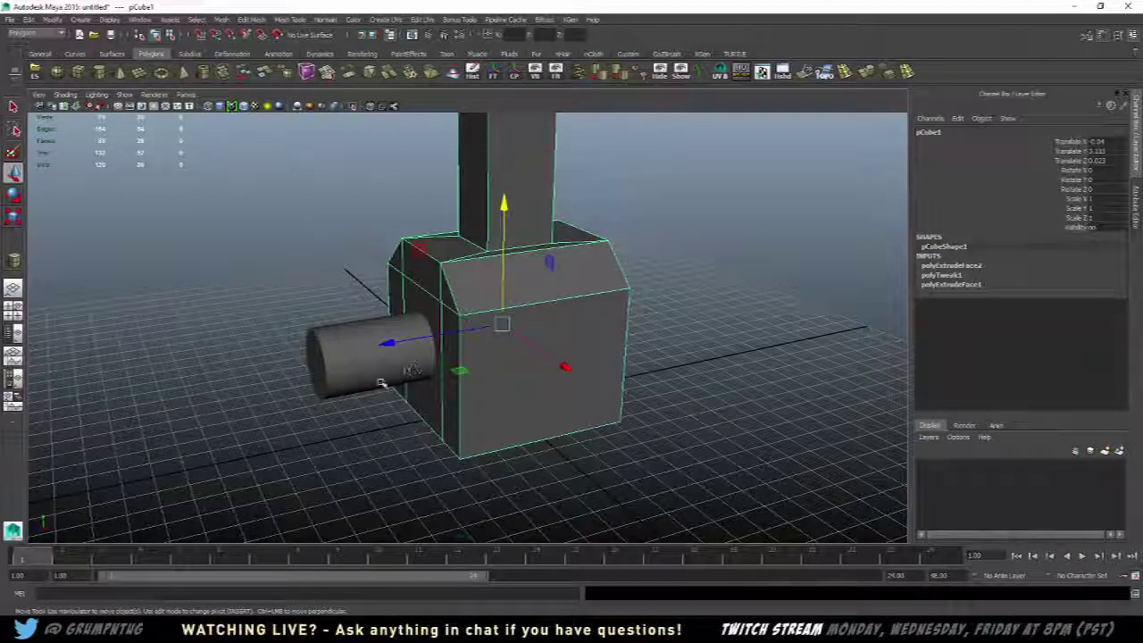
{"action": "left_click", "coordinate": [334, 355]}
{"action": "left_click_drag", "start_coordinate": [253, 311], "coordinate": [442, 343], "text": "alt"}
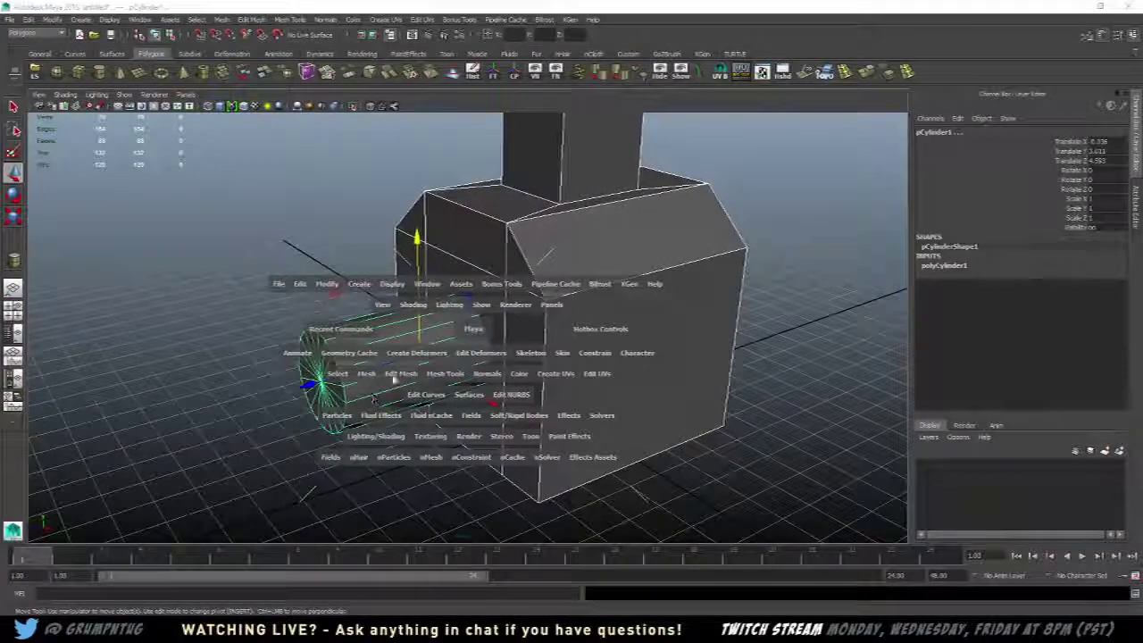
{"action": "left_click", "coordinate": [397, 375]}
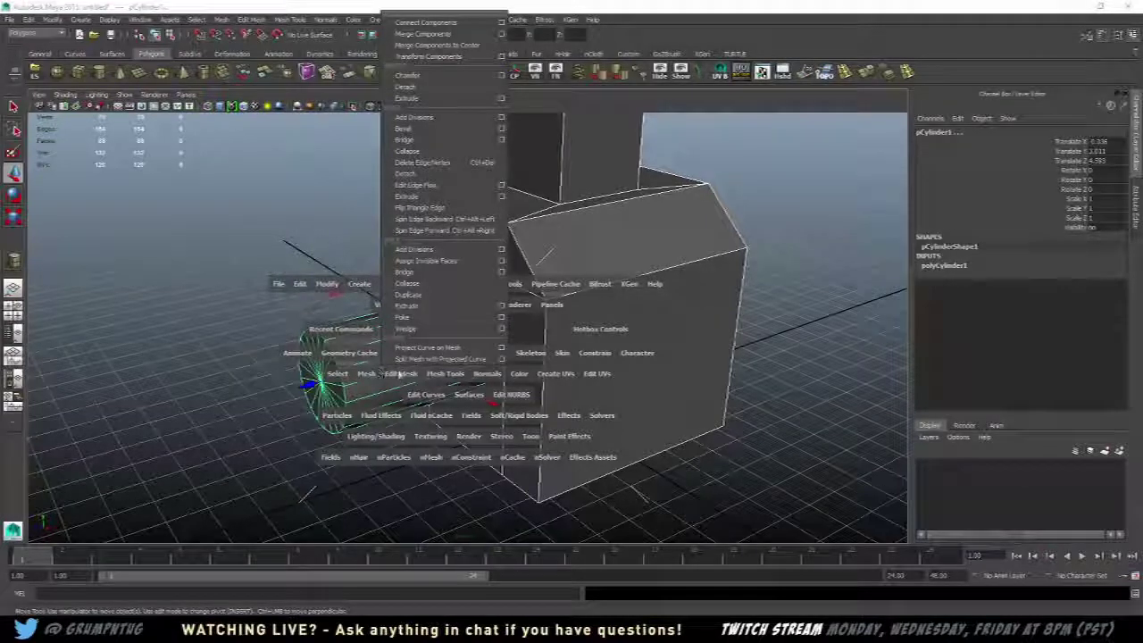
{"action": "left_click", "coordinate": [365, 375]}
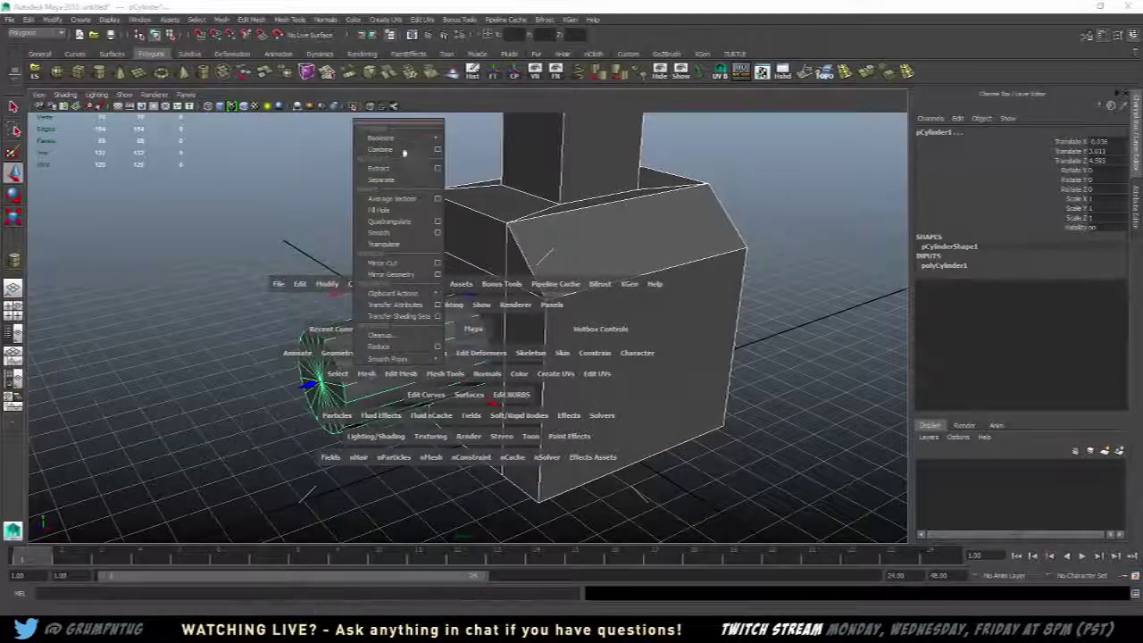
{"action": "mouse_move", "coordinate": [402, 139]}
{"action": "left_click", "coordinate": [481, 161]}
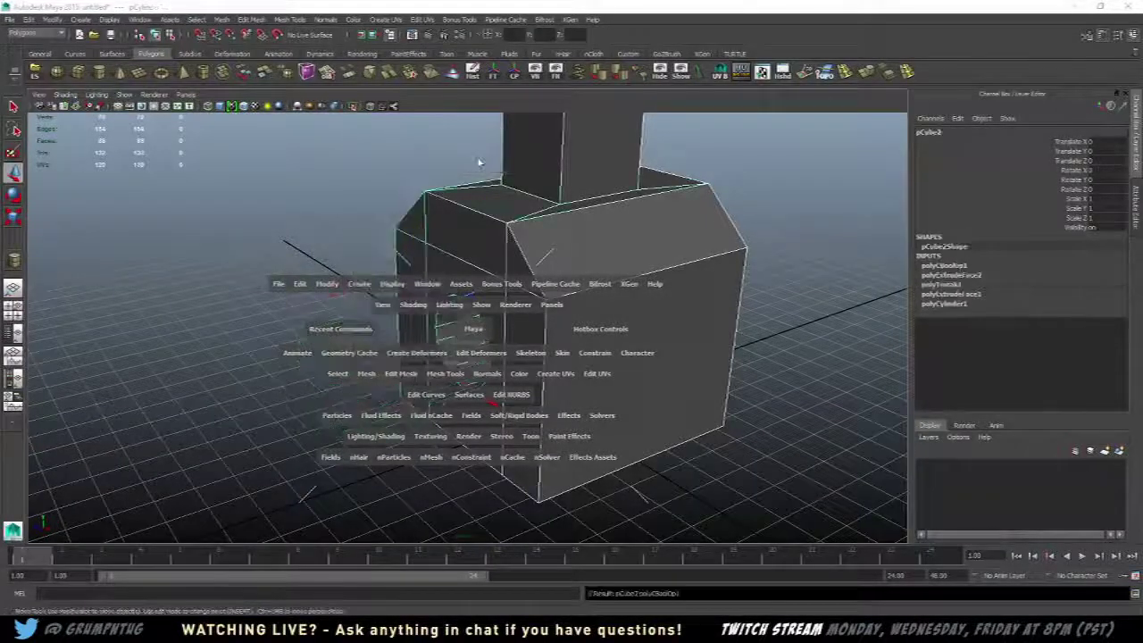
- Examine from several angles the faces that surround the Boolean hole on the cube's front
{"action": "left_click_drag", "start_coordinate": [500, 295], "coordinate": [571, 255], "text": "alt"}
{"action": "left_click_drag", "start_coordinate": [420, 279], "coordinate": [454, 288], "text": "alt"}
{"action": "right_click_drag", "start_coordinate": [454, 288], "coordinate": [441, 312], "text": "alt"}
{"action": "left_click_drag", "start_coordinate": [441, 312], "coordinate": [481, 274], "text": "alt"}
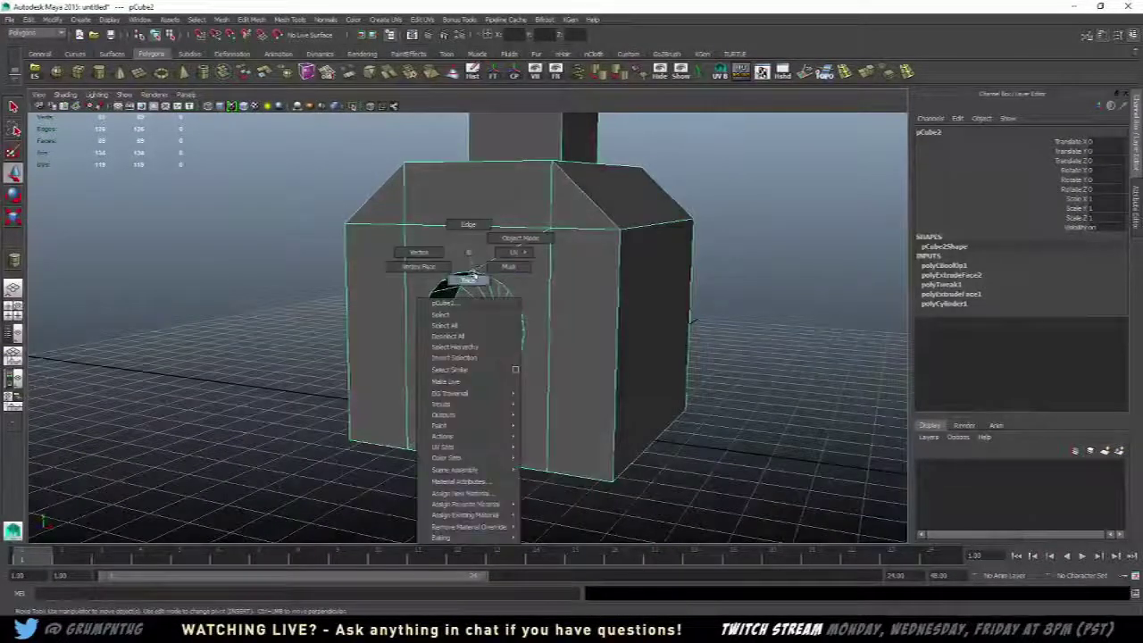
{"action": "right_click_drag", "start_coordinate": [470, 279], "coordinate": [469, 279]}
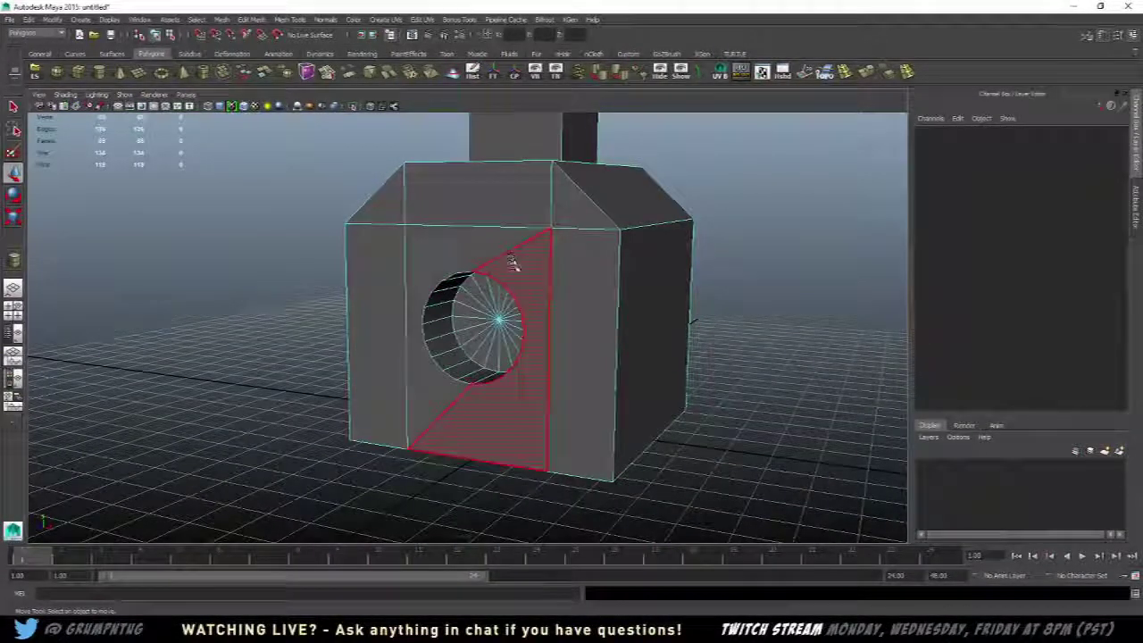
{"action": "mouse_move", "coordinate": [496, 282]}
{"action": "left_mouse_down", "text": "alt"}
{"action": "mouse_move", "coordinate": [592, 296]}
{"action": "mouse_move", "coordinate": [510, 279]}
{"action": "left_mouse_up", "text": "alt"}
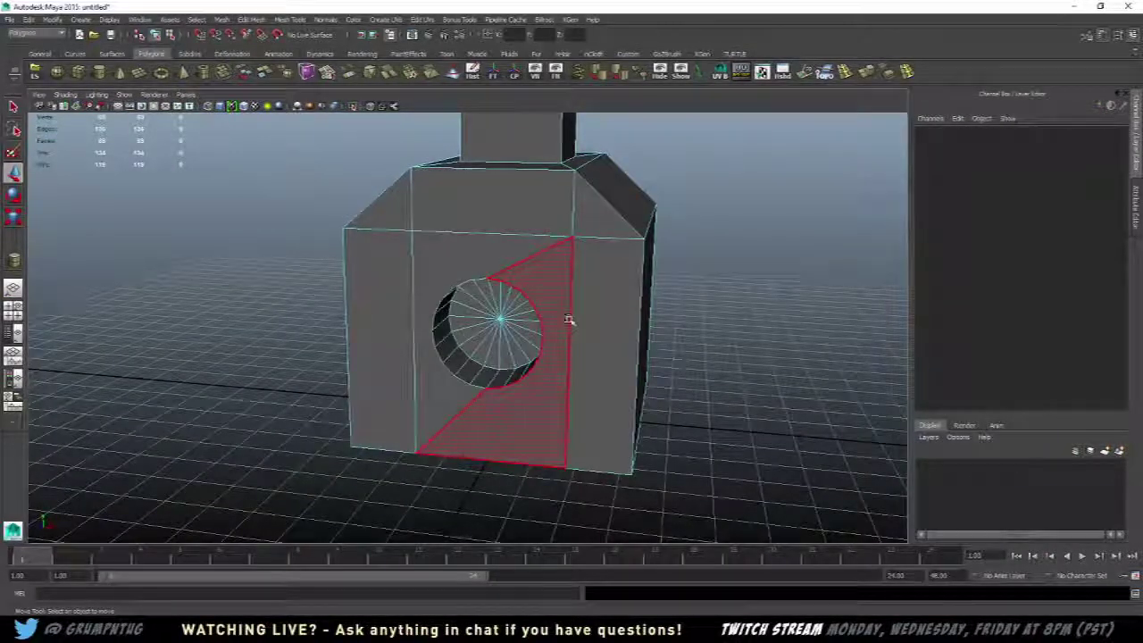
{"action": "left_click_drag", "start_coordinate": [569, 319], "coordinate": [553, 447], "text": "alt"}
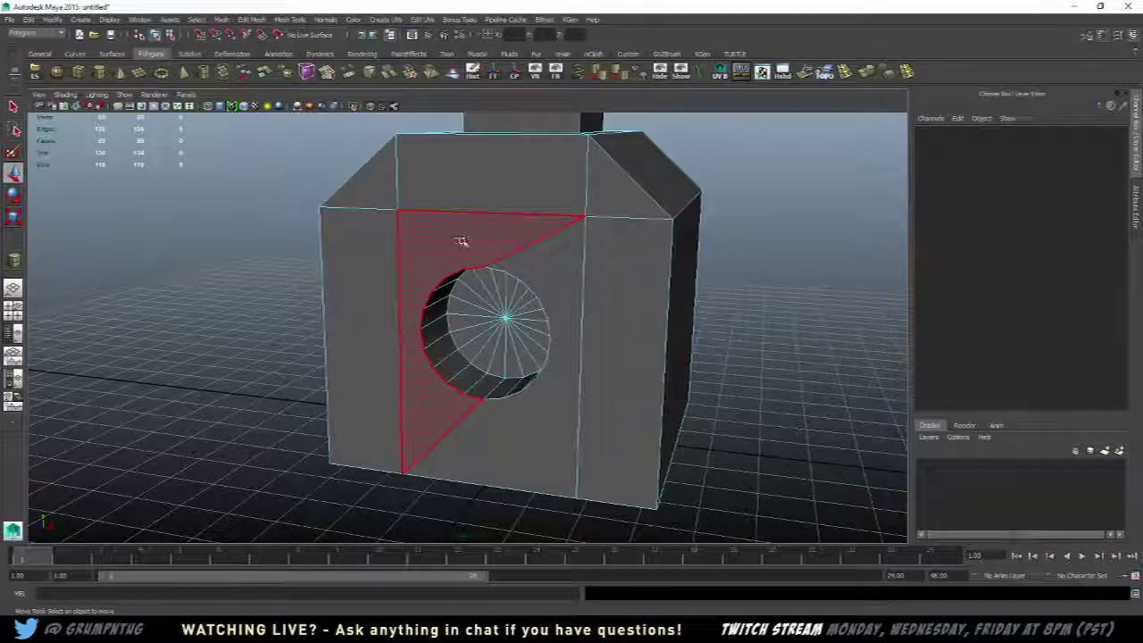
{"action": "left_click_drag", "start_coordinate": [459, 240], "coordinate": [499, 253], "text": "alt"}
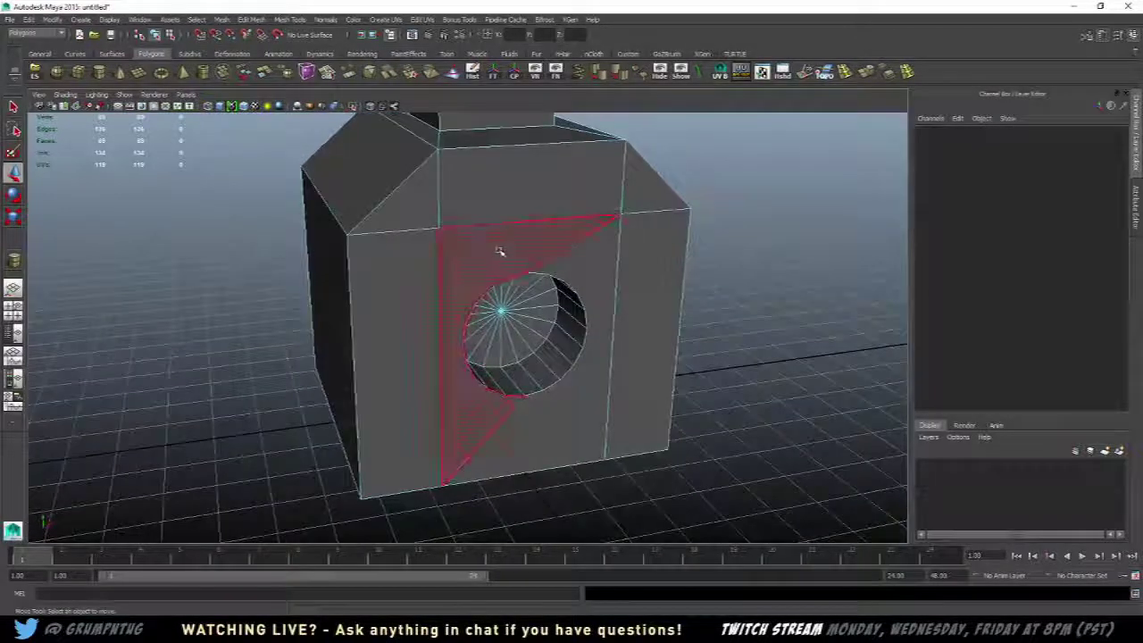
{"action": "scroll", "coordinate": [616, 238], "scroll_direction": "down", "scroll_amount": 4}
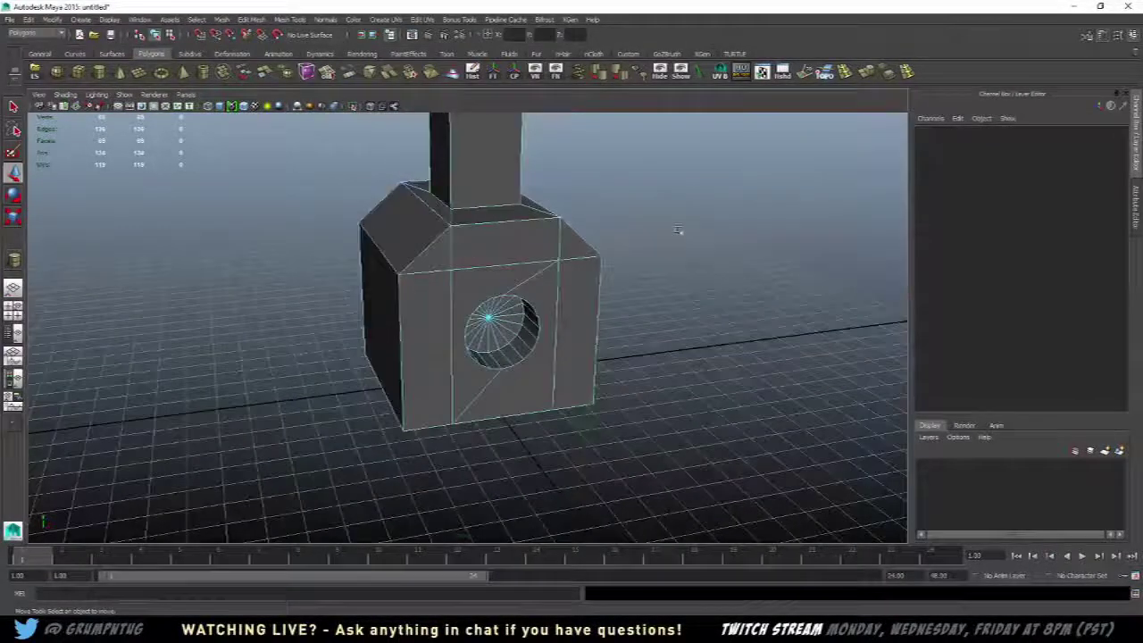
{"action": "left_click_drag", "start_coordinate": [681, 232], "coordinate": [320, 293], "text": "alt"}
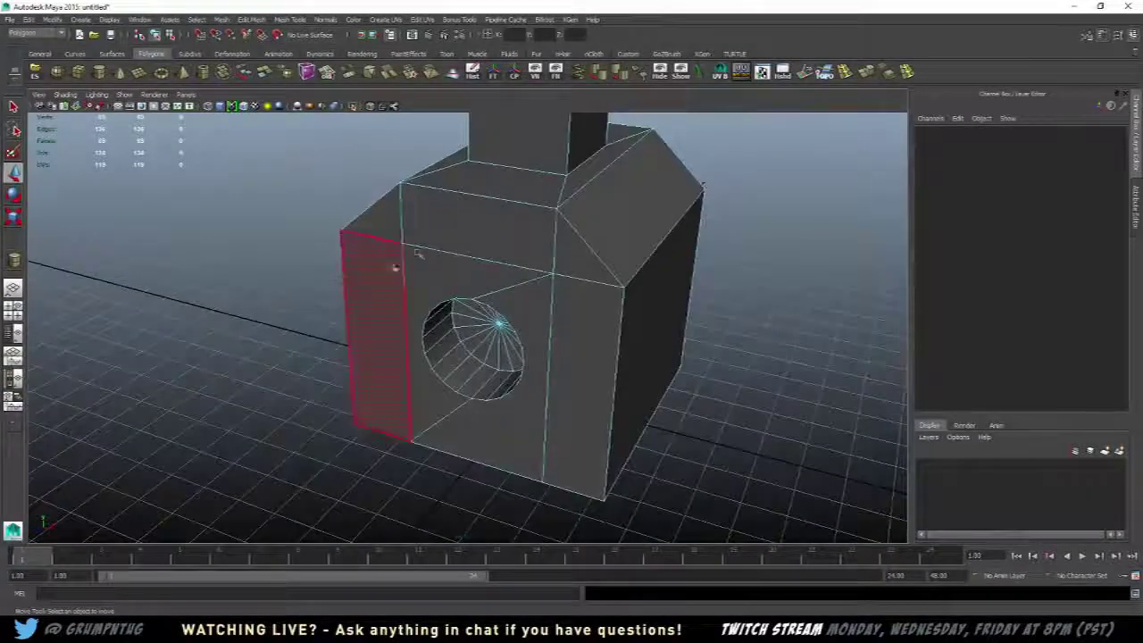
- Split the front face from its upper-left corner to the hole's rim with the Split Polygon tool
{"action": "right_click_drag", "start_coordinate": [417, 255], "coordinate": [498, 208]}
{"action": "left_click_drag", "start_coordinate": [497, 207], "coordinate": [487, 268], "text": "alt"}
{"action": "left_click", "coordinate": [337, 75]}
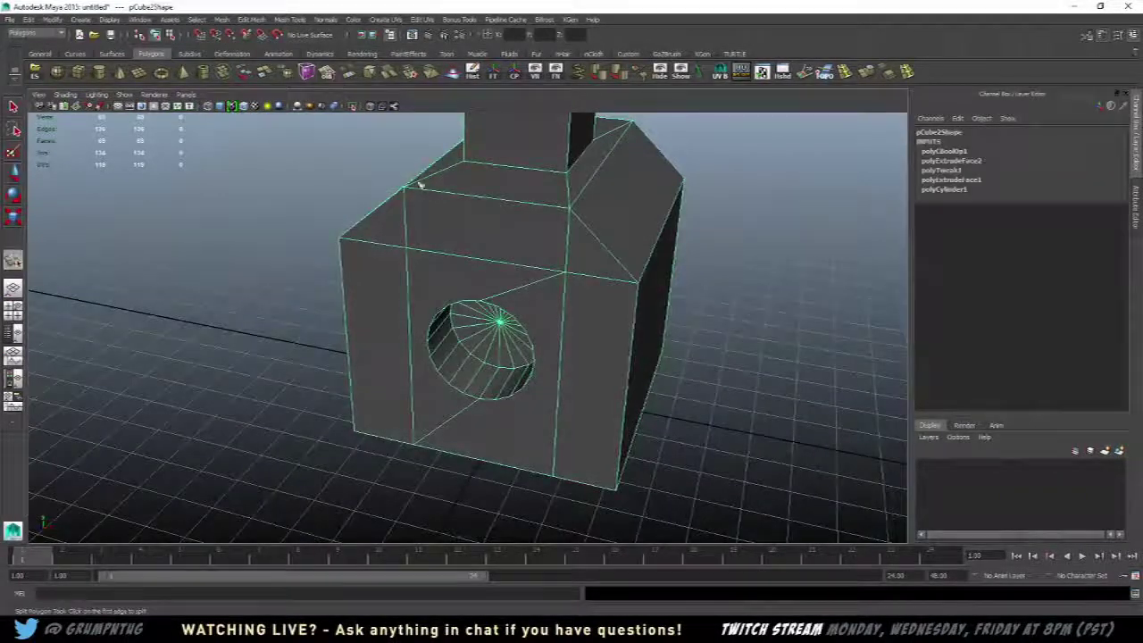
{"action": "left_click_drag", "start_coordinate": [420, 184], "coordinate": [485, 255], "text": "alt"}
{"action": "scroll", "coordinate": [508, 278], "scroll_direction": "up", "scroll_amount": 3}
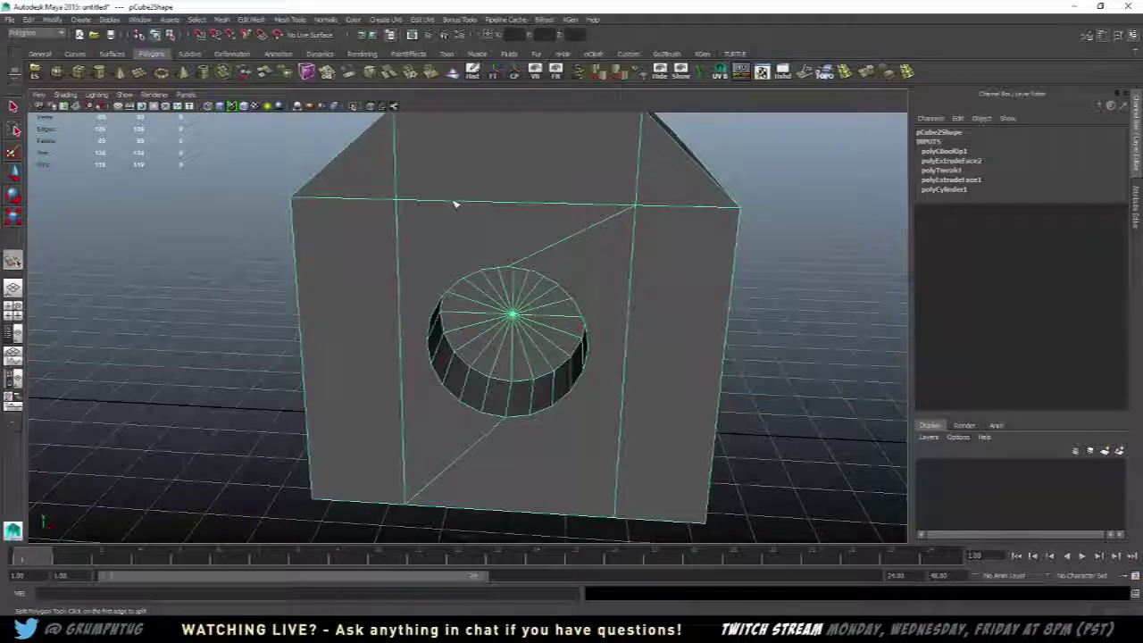
{"action": "left_click_drag", "start_coordinate": [454, 203], "coordinate": [409, 203]}
{"action": "left_click_drag", "start_coordinate": [568, 233], "coordinate": [526, 248], "text": "alt"}
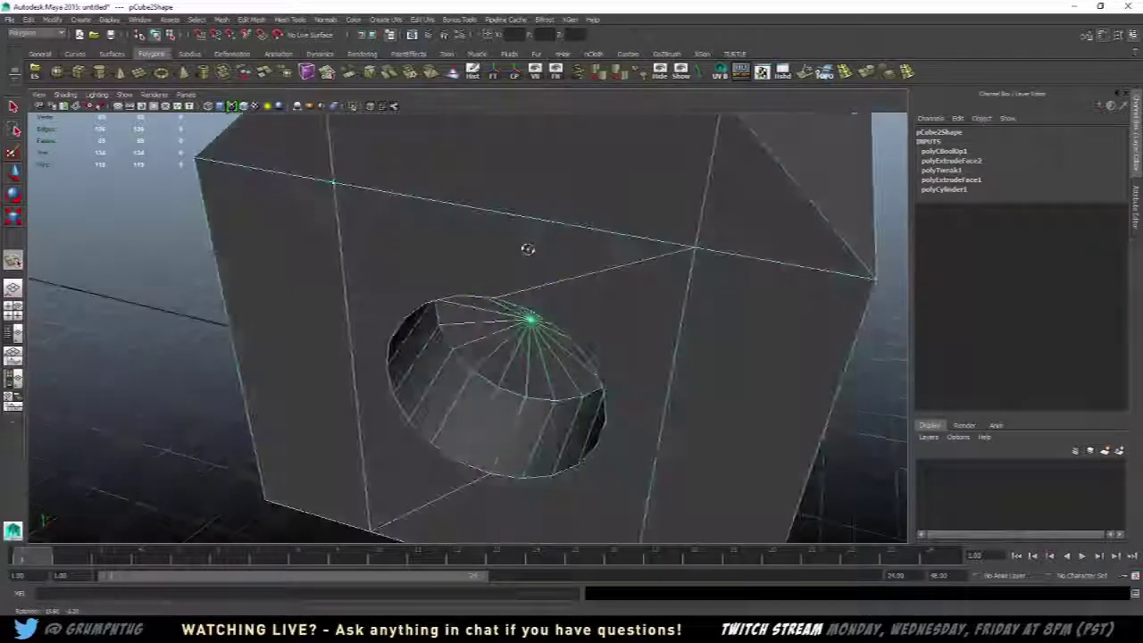
{"action": "key", "text": "Return"}
{"action": "left_click_drag", "start_coordinate": [378, 273], "coordinate": [494, 298], "text": "alt"}
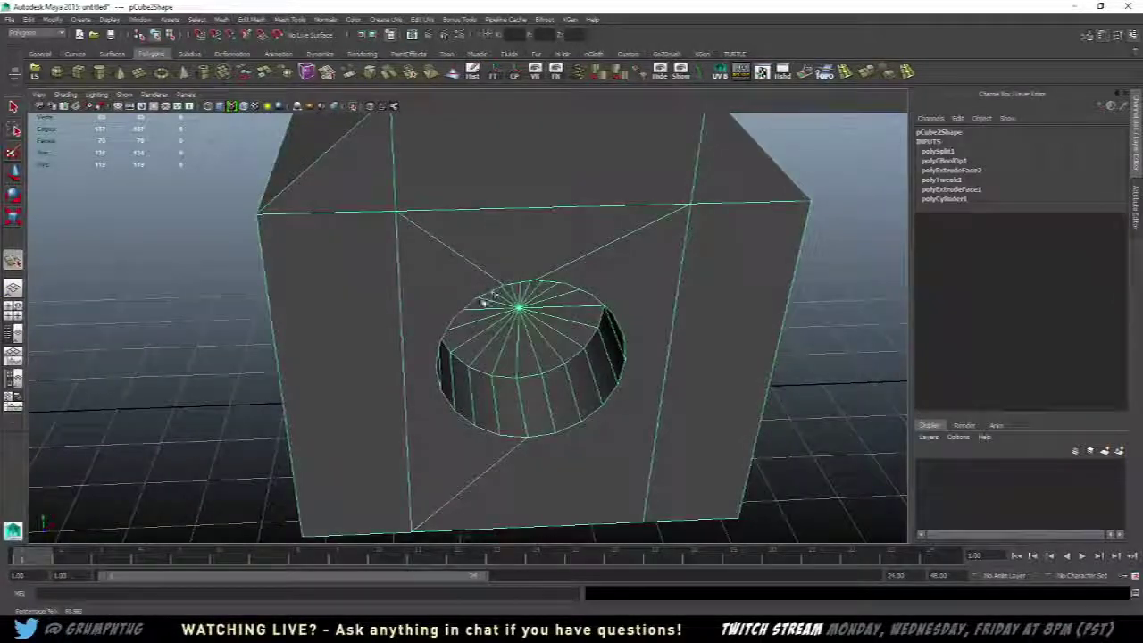
- Add a second split from the same upper-left corner to a neighbouring vertex on the hole's rim
{"action": "left_click_drag", "start_coordinate": [458, 256], "coordinate": [399, 213]}
{"action": "key", "text": "Return"}
{"action": "scroll", "coordinate": [490, 242], "scroll_direction": "down", "scroll_amount": 4}
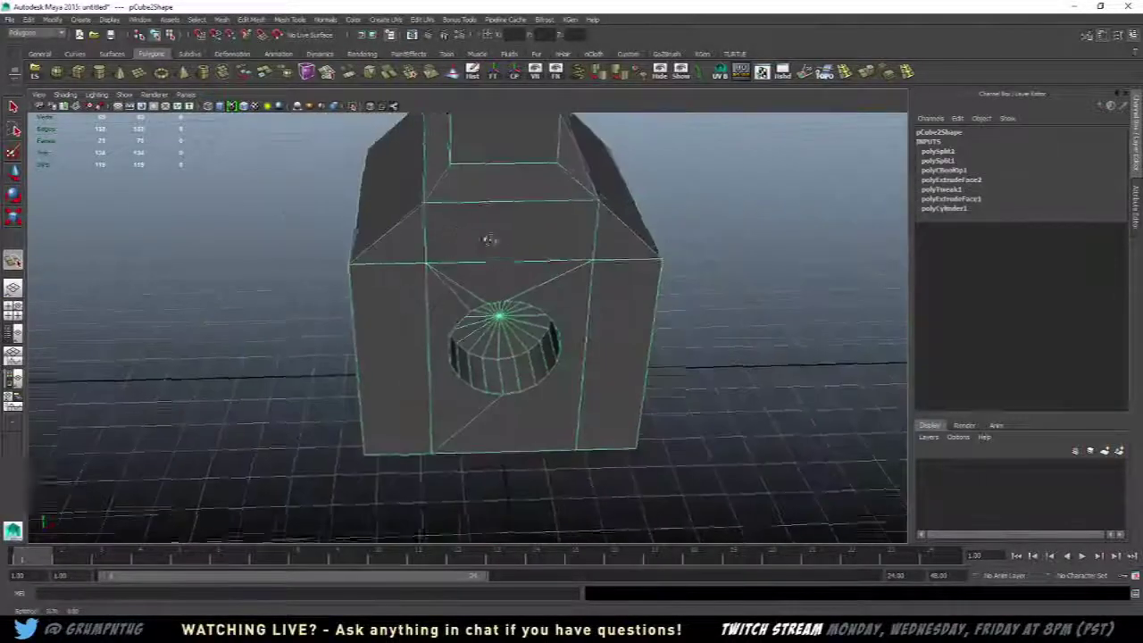
{"action": "mouse_move", "coordinate": [490, 242]}
{"action": "left_mouse_down", "text": "alt"}
{"action": "mouse_move", "coordinate": [454, 204]}
{"action": "mouse_move", "coordinate": [486, 224]}
{"action": "mouse_move", "coordinate": [477, 248]}
{"action": "left_mouse_up", "text": "alt"}
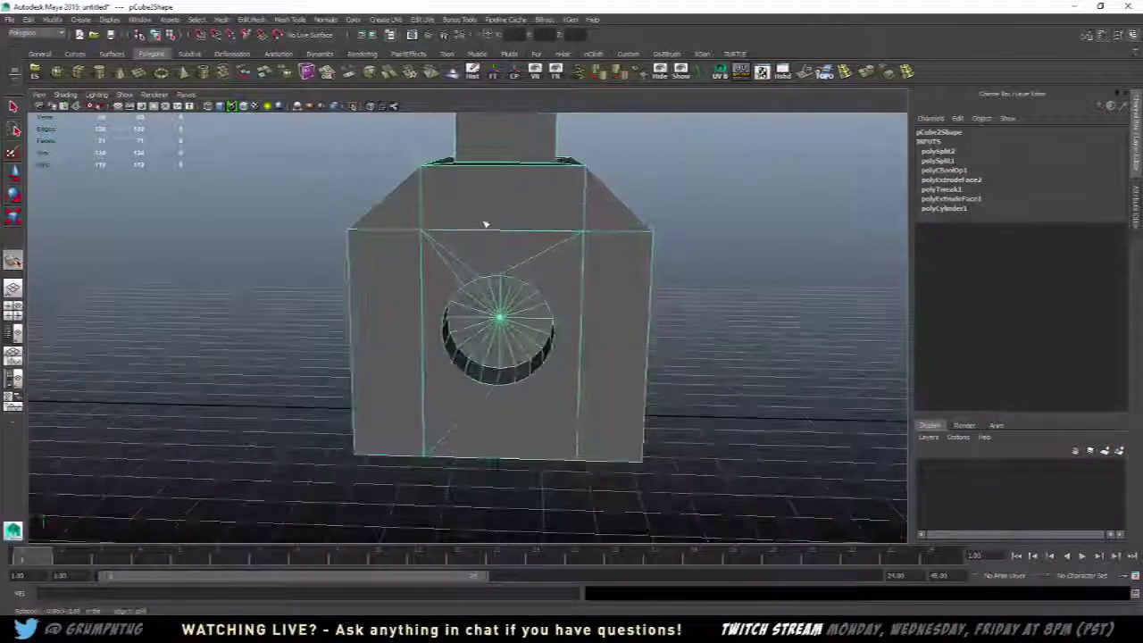
- Undo both splits between the face's corner and the hole
{"action": "key", "text": "ctrl+z"}
{"action": "key", "text": "ctrl+z"}
{"action": "key", "text": "w"}
- Select the two front faces surrounding the hole and triangulate them
{"action": "right_click_drag", "start_coordinate": [480, 225], "coordinate": [480, 249]}
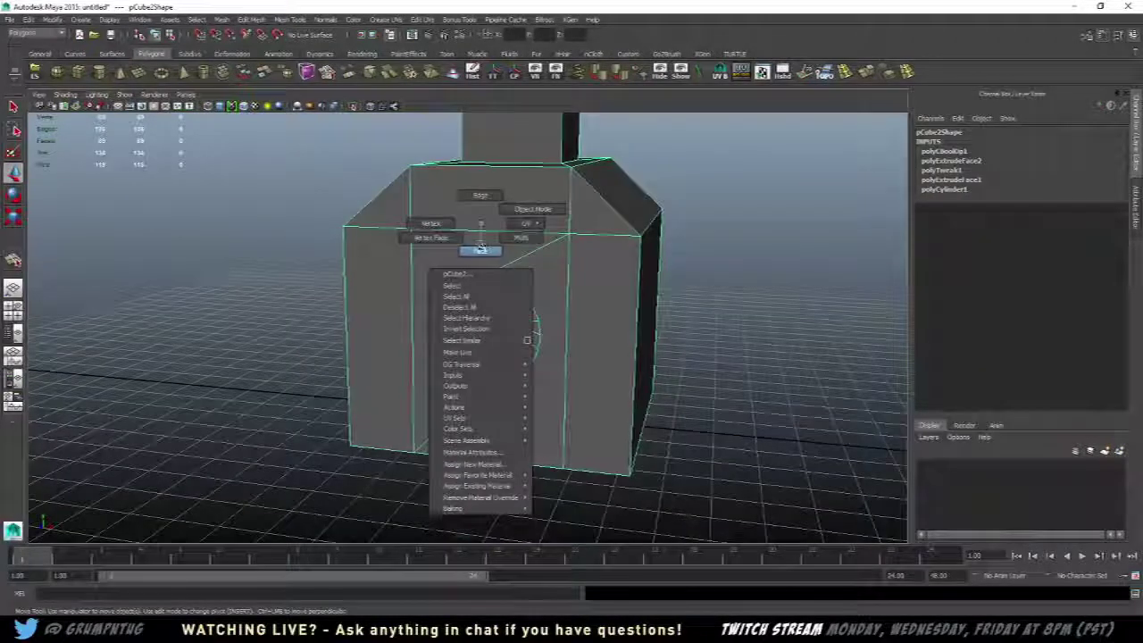
{"action": "mouse_move", "coordinate": [516, 277]}
{"action": "left_mouse_down", "text": "alt"}
{"action": "mouse_move", "coordinate": [439, 255]}
{"action": "mouse_move", "coordinate": [523, 268]}
{"action": "left_mouse_up", "text": "alt"}
{"action": "right_click_drag", "start_coordinate": [467, 261], "coordinate": [511, 236]}
{"action": "left_click", "coordinate": [524, 222]}
{"action": "left_click", "coordinate": [487, 259]}
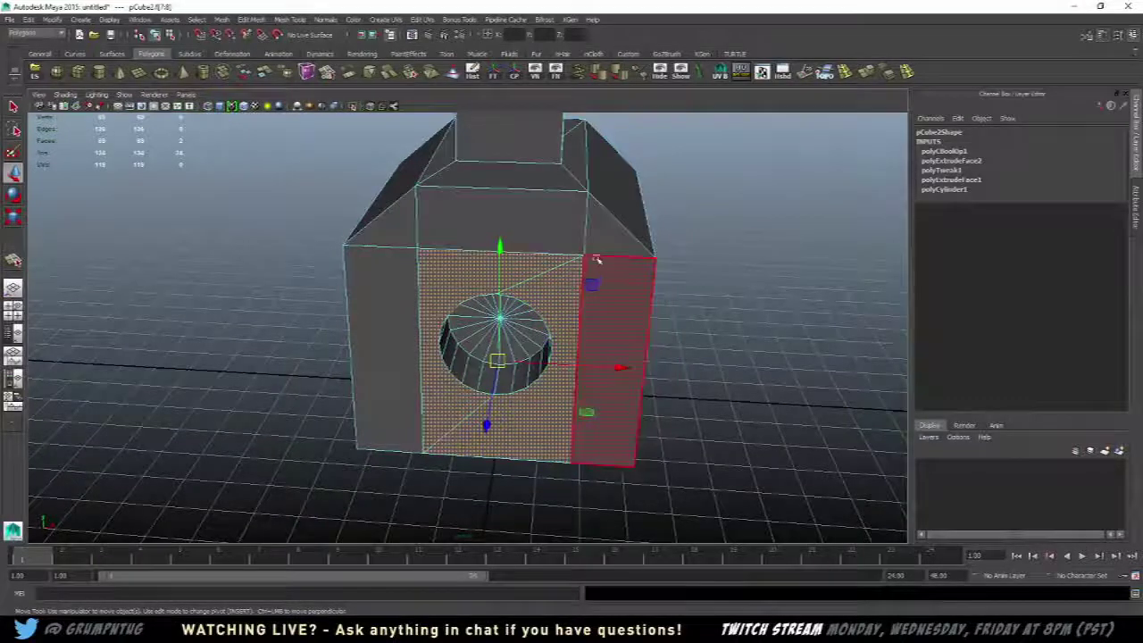
{"action": "left_click_drag", "start_coordinate": [594, 255], "coordinate": [492, 216], "text": "alt"}
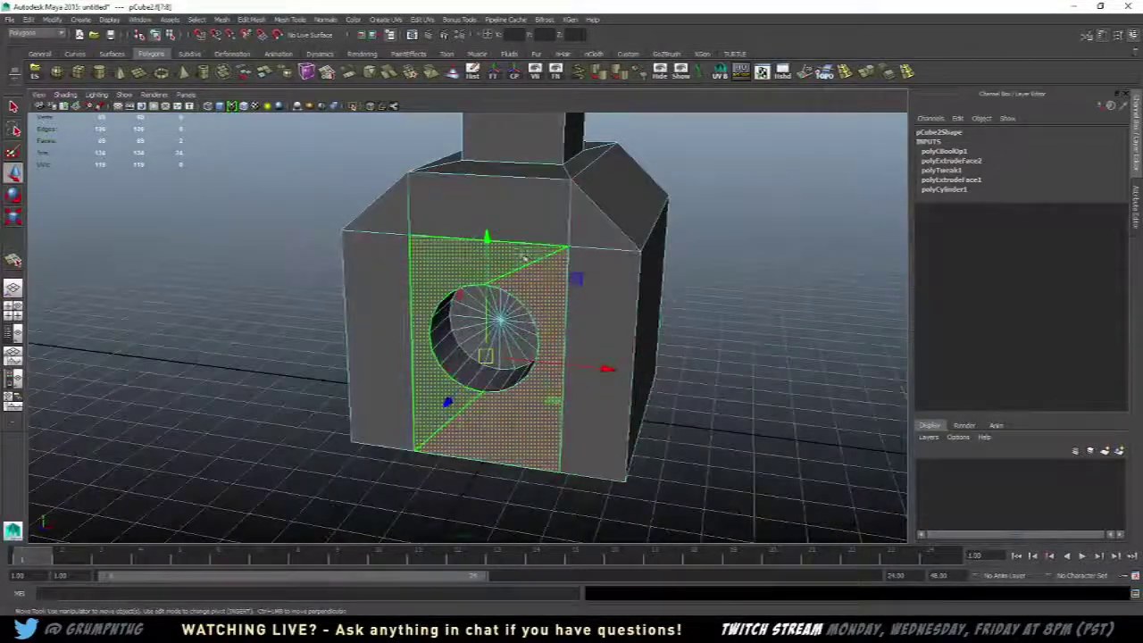
{"action": "key", "text": "space"}
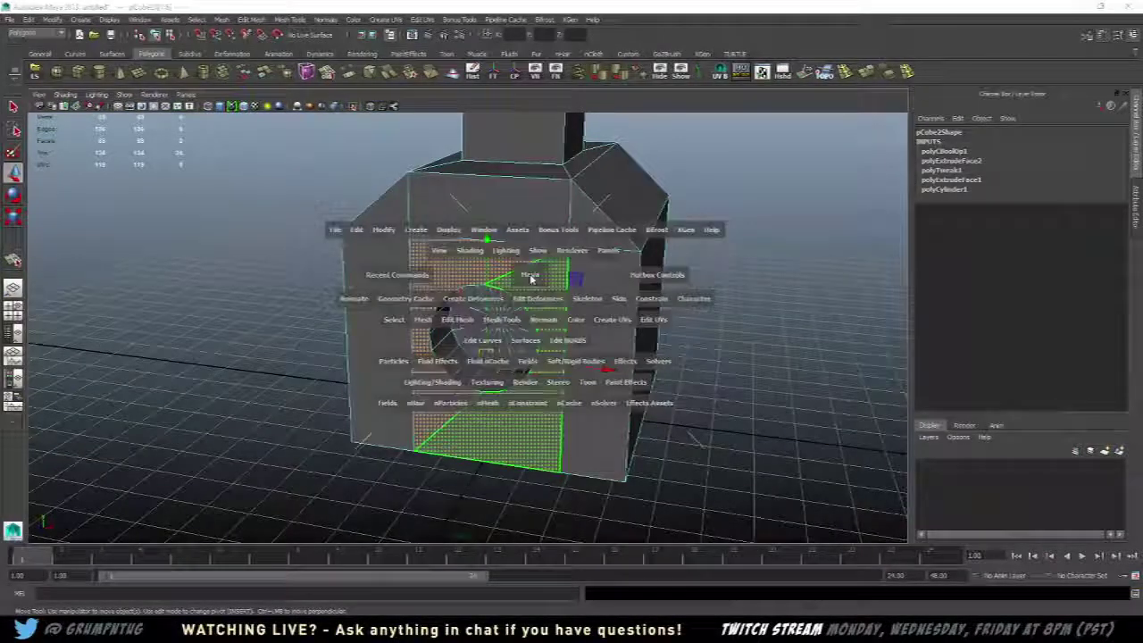
{"action": "left_click_drag", "start_coordinate": [456, 319], "coordinate": [449, 455]}
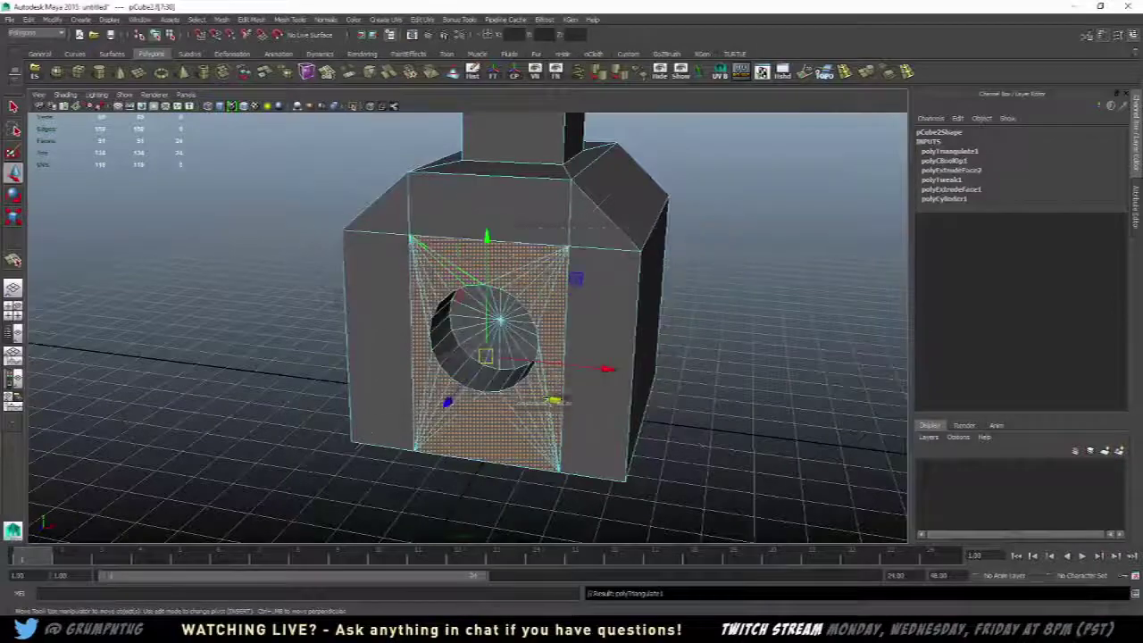
- Examine the new triangle edges around the hole, including the closely spaced ones beside its rim
{"action": "left_click_drag", "start_coordinate": [535, 376], "coordinate": [589, 375], "text": "alt"}
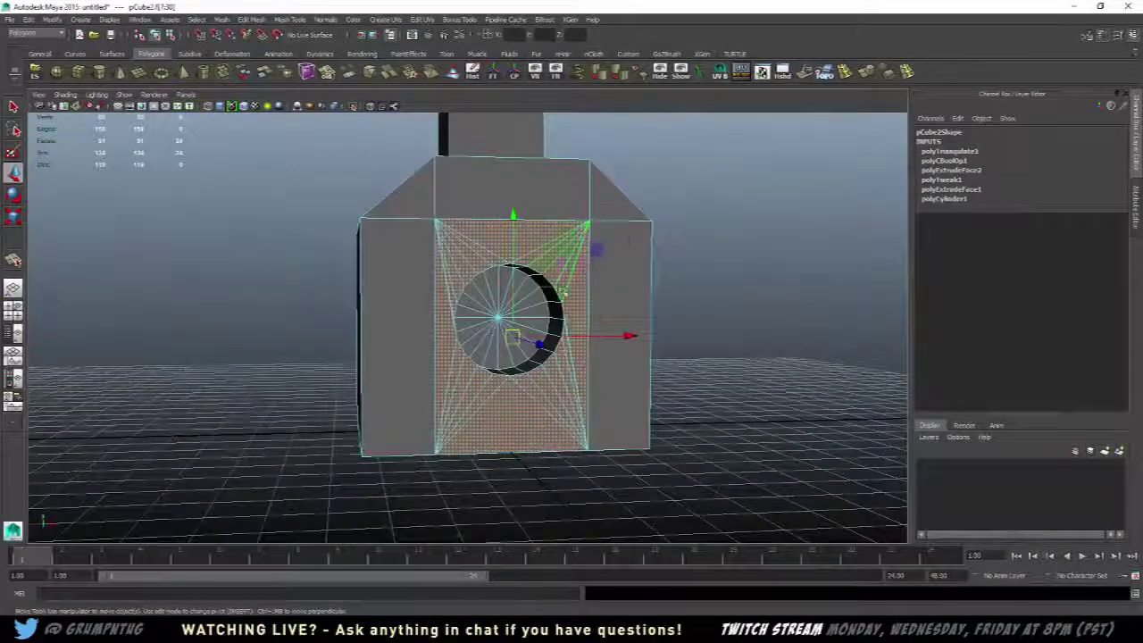
{"action": "right_click_drag", "start_coordinate": [590, 264], "coordinate": [645, 237]}
{"action": "left_click", "coordinate": [741, 234]}
{"action": "left_click", "coordinate": [508, 274]}
{"action": "left_click_drag", "start_coordinate": [508, 274], "coordinate": [485, 258], "text": "alt"}
{"action": "scroll", "coordinate": [490, 215], "scroll_direction": "up", "scroll_amount": 10}
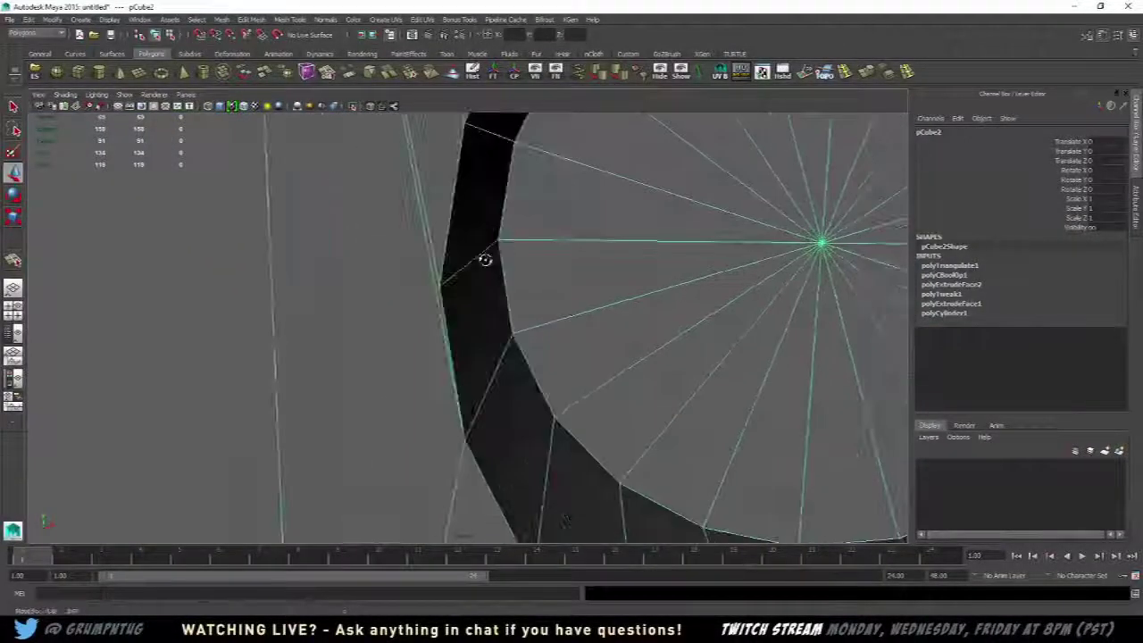
{"action": "right_click_drag", "start_coordinate": [430, 228], "coordinate": [416, 207]}
{"action": "left_click", "coordinate": [423, 219]}
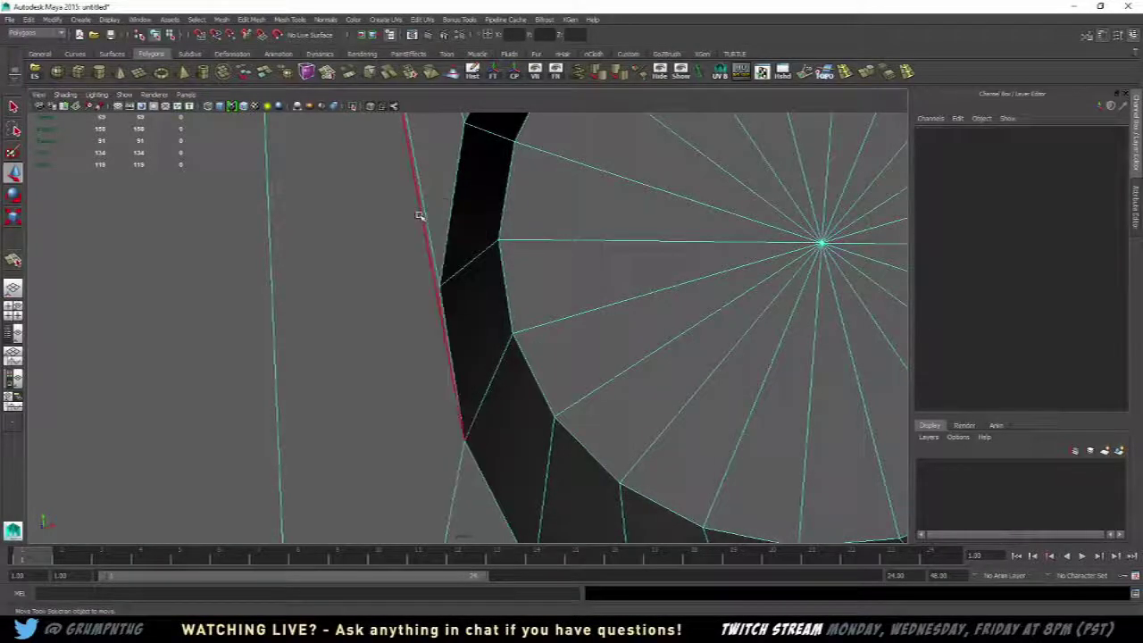
{"action": "scroll", "coordinate": [462, 209], "scroll_direction": "down", "scroll_amount": 6}
{"action": "left_click_drag", "start_coordinate": [476, 231], "coordinate": [510, 261], "text": "alt"}
{"action": "scroll", "coordinate": [483, 243], "scroll_direction": "down", "scroll_amount": 5}
- Undo the selection changes back to the triangulated faces around the hole and quadrangulate them
{"action": "key", "text": "ctrl+z"}
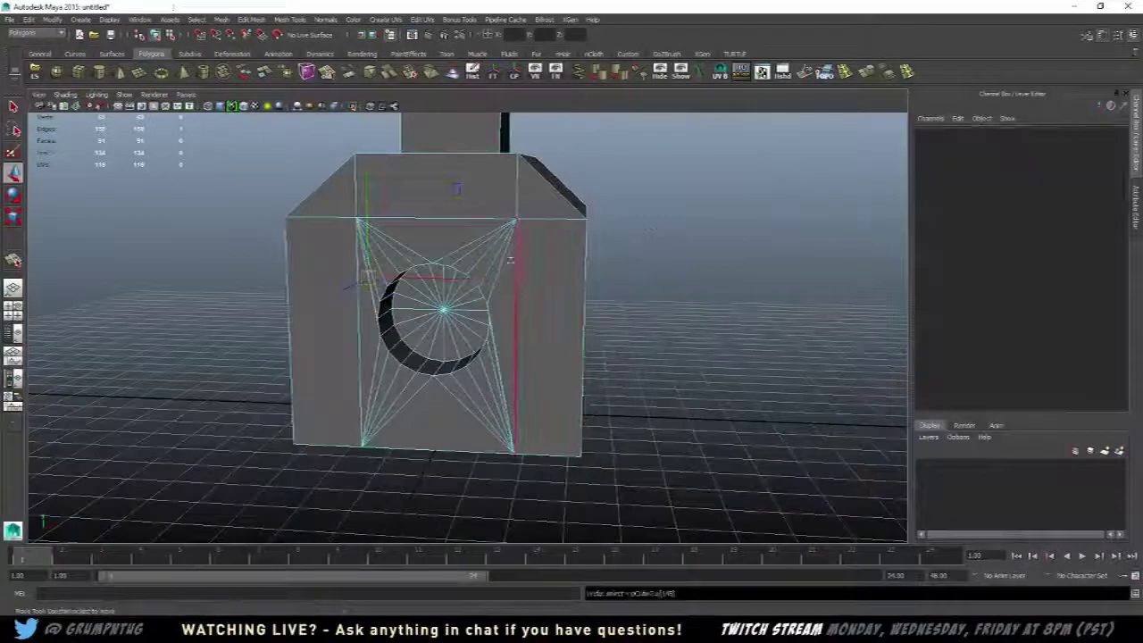
{"action": "key", "text": "F8"}
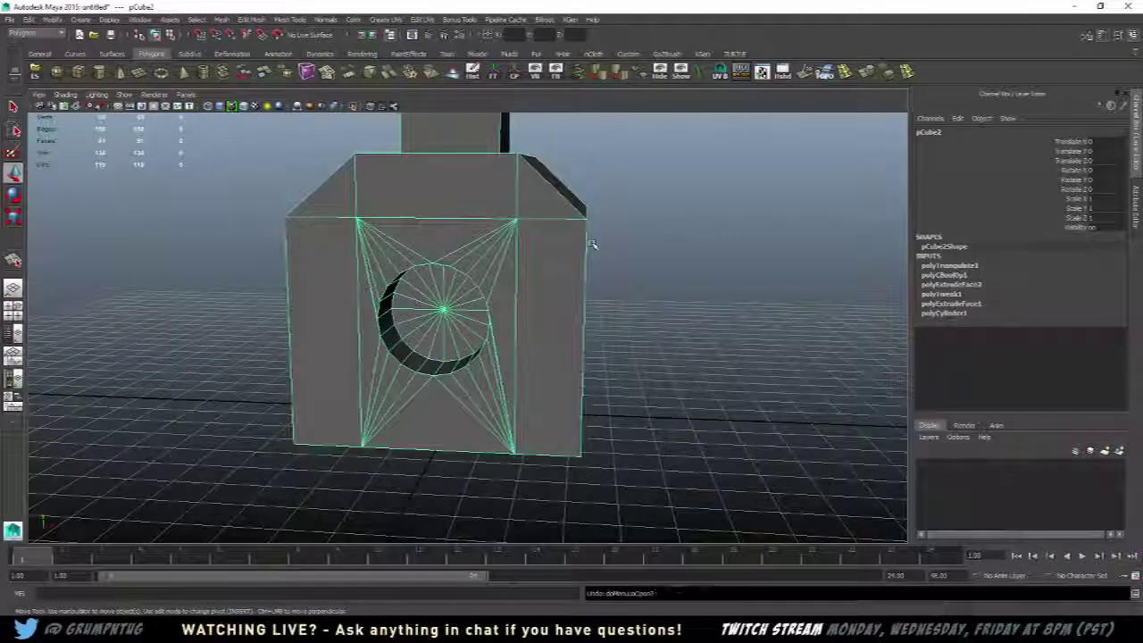
{"action": "left_click_drag", "start_coordinate": [592, 247], "coordinate": [526, 273], "text": "alt"}
{"action": "right_click_drag", "start_coordinate": [525, 273], "coordinate": [561, 262]}
{"action": "left_click", "coordinate": [562, 263]}
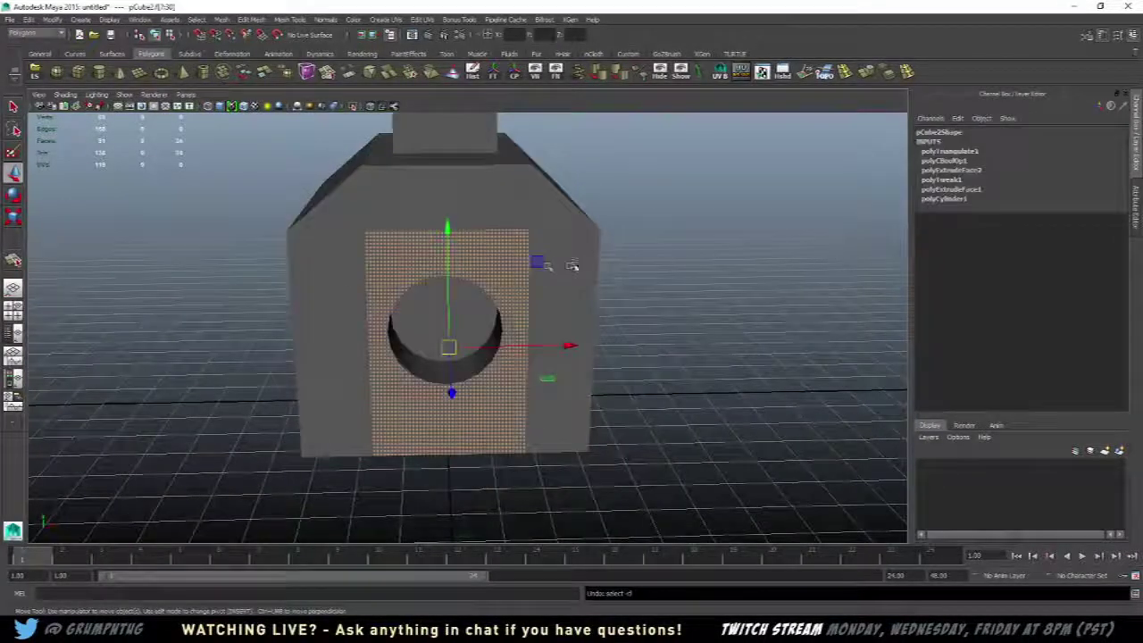
{"action": "left_click_drag", "start_coordinate": [572, 262], "coordinate": [535, 259], "text": "alt"}
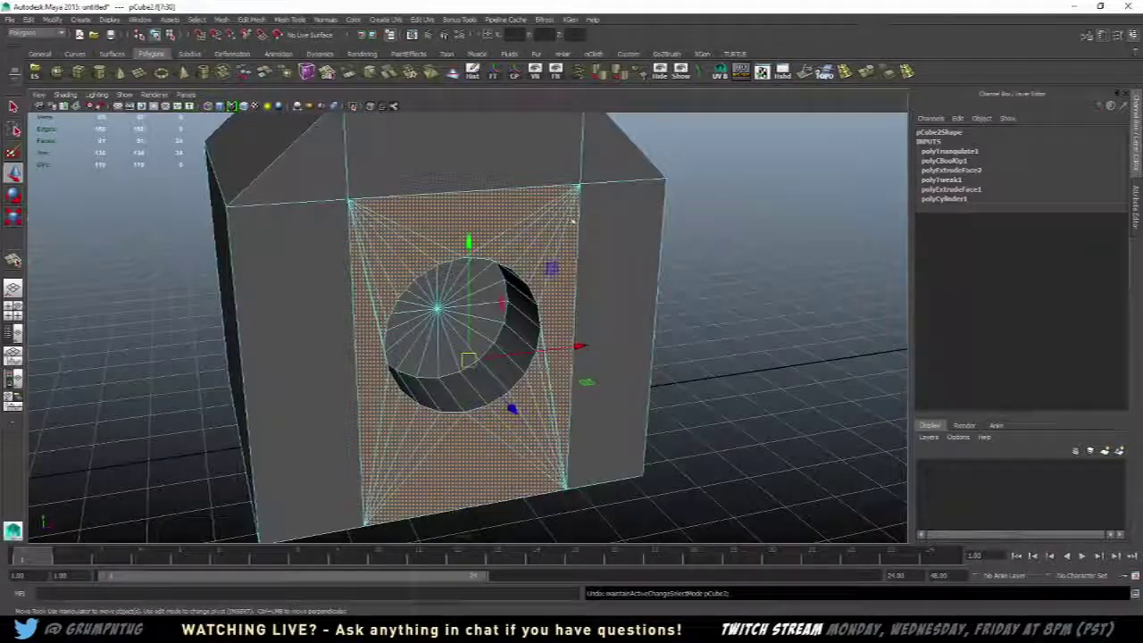
{"action": "key", "text": "space"}
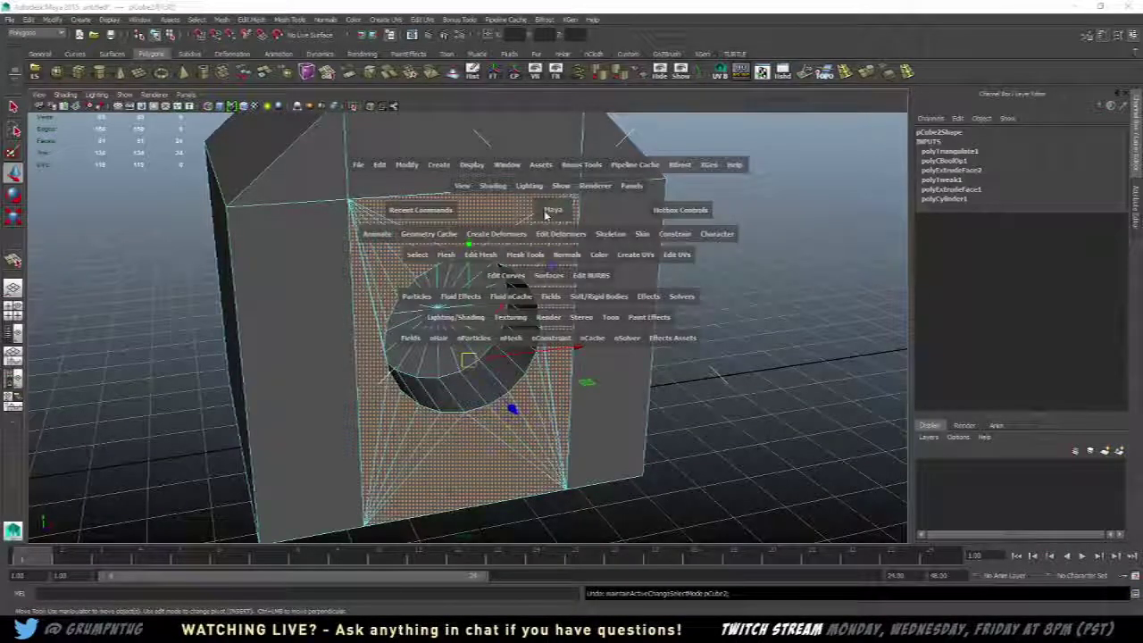
{"action": "left_click", "coordinate": [446, 255]}
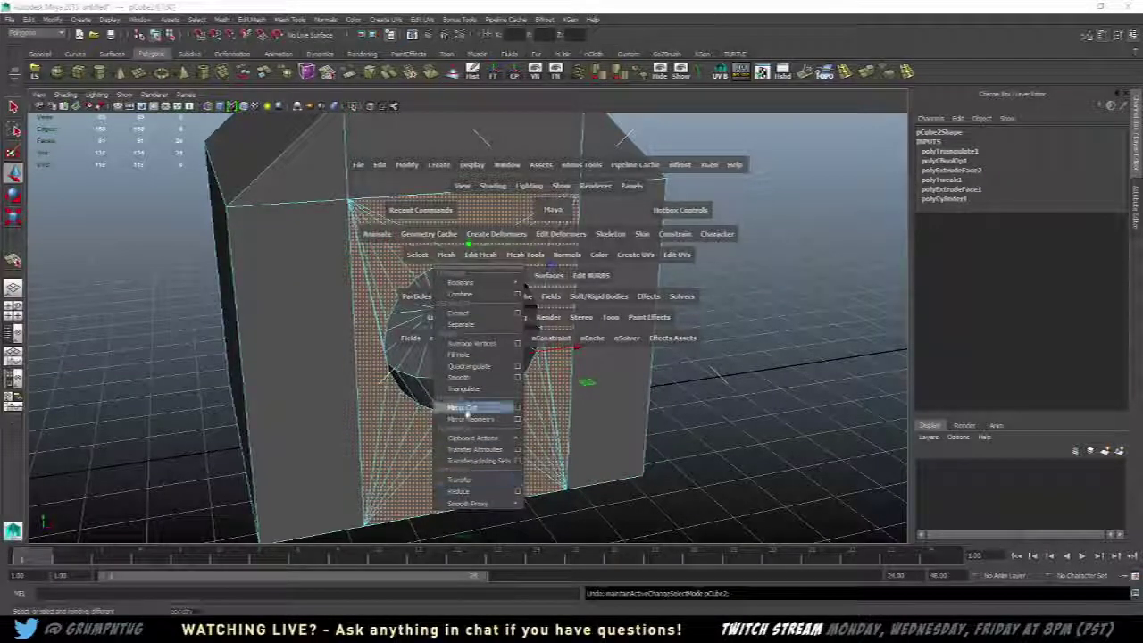
{"action": "left_click", "coordinate": [475, 369]}
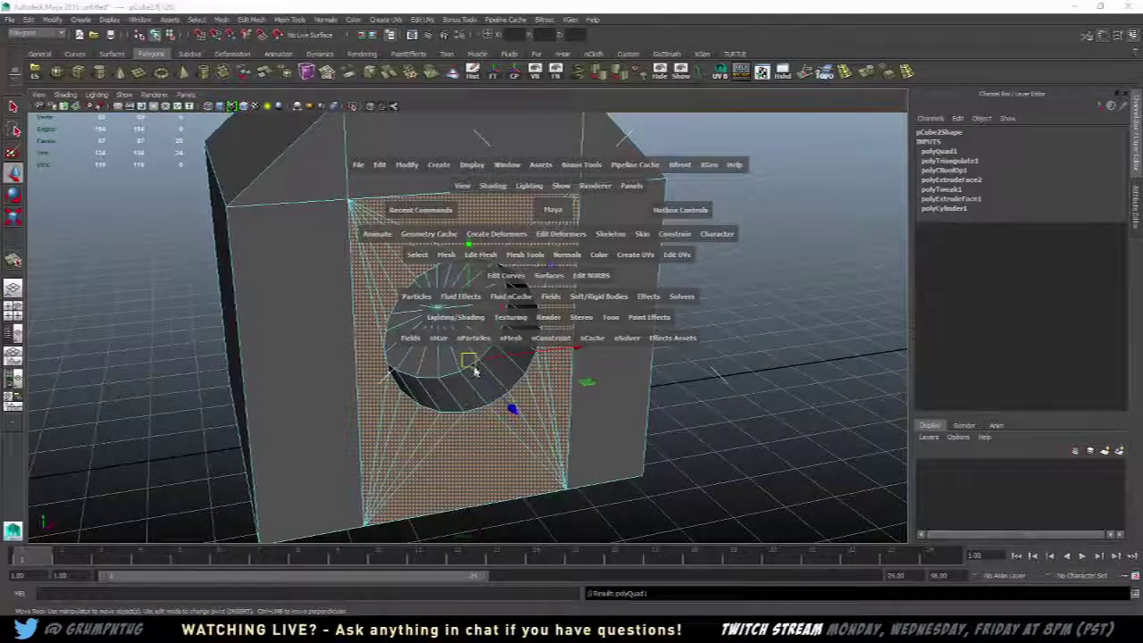
- Examine the quadrangulated faces around the hole and return the mesh to object mode
{"action": "left_click_drag", "start_coordinate": [475, 369], "coordinate": [452, 212], "text": "alt"}
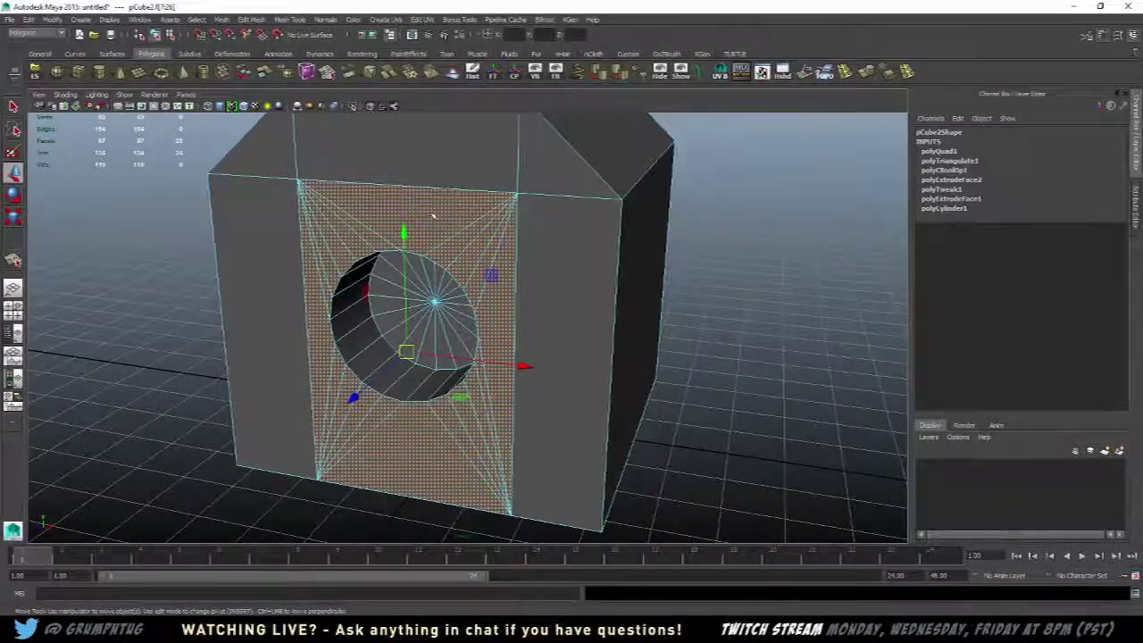
{"action": "left_click_drag", "start_coordinate": [433, 216], "coordinate": [463, 222], "text": "alt"}
{"action": "right_click", "coordinate": [463, 221]}
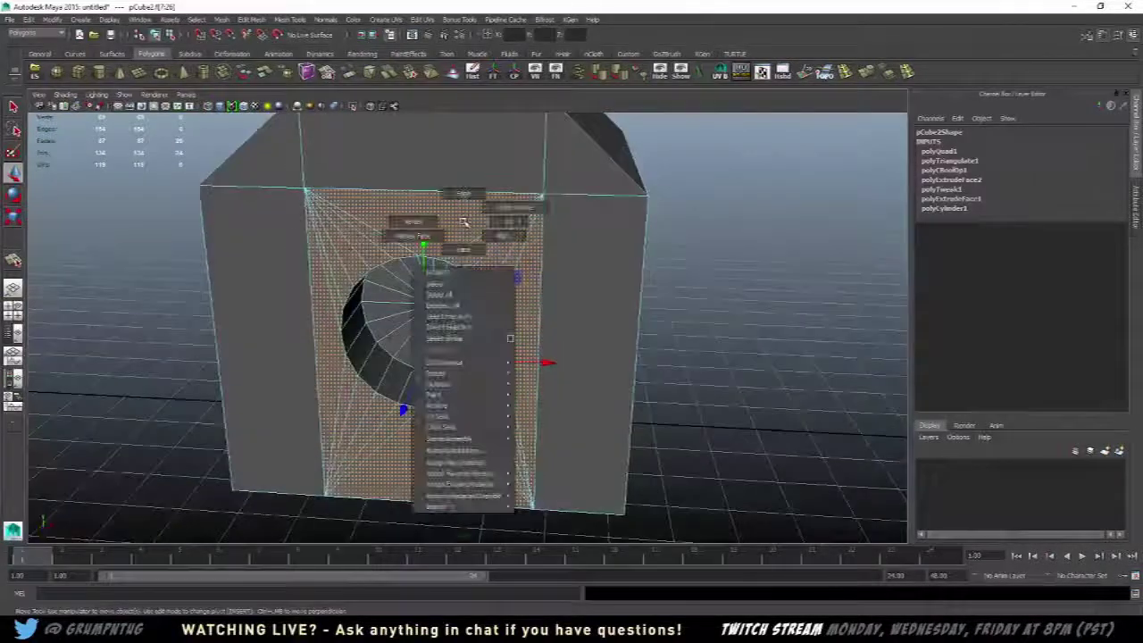
{"action": "left_click", "coordinate": [458, 227]}
{"action": "right_click_drag", "start_coordinate": [463, 220], "coordinate": [472, 223]}
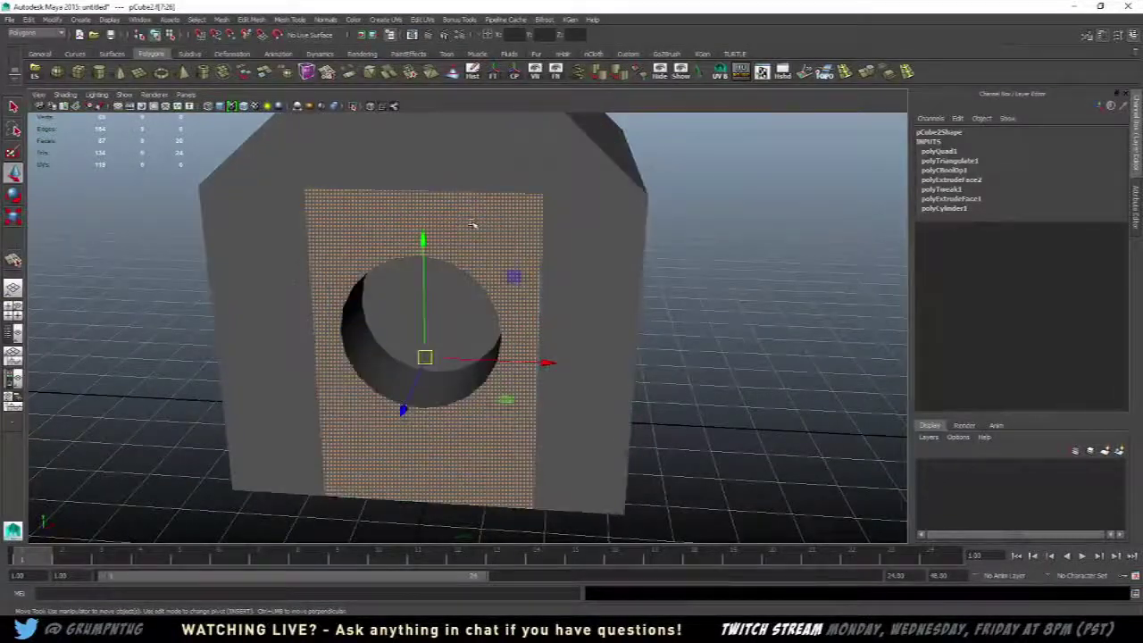
{"action": "scroll", "coordinate": [471, 225], "scroll_direction": "up", "scroll_amount": 3}
{"action": "left_click", "coordinate": [463, 227]}
{"action": "left_click_drag", "start_coordinate": [429, 204], "coordinate": [471, 234], "text": "alt"}
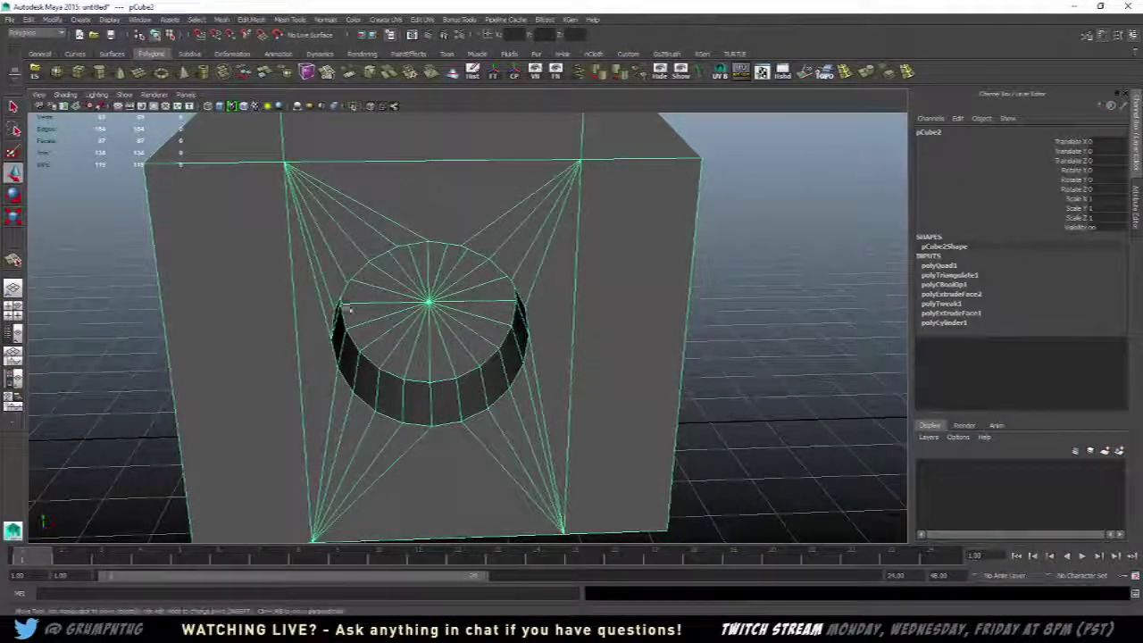
{"action": "mouse_move", "coordinate": [512, 279]}
{"action": "left_mouse_down", "text": "alt"}
{"action": "mouse_move", "coordinate": [480, 332]}
{"action": "mouse_move", "coordinate": [469, 304]}
{"action": "mouse_move", "coordinate": [525, 322]}
{"action": "mouse_move", "coordinate": [508, 312]}
{"action": "mouse_move", "coordinate": [513, 272]}
{"action": "left_mouse_up", "text": "alt"}
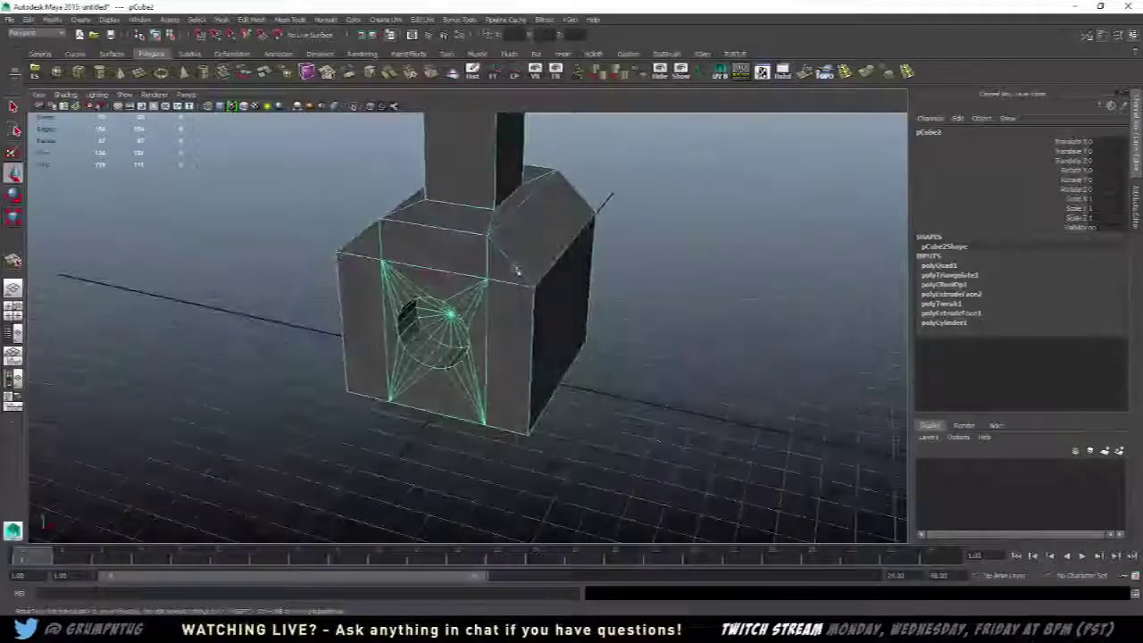
- Select the whole column mesh and delete its construction history
{"action": "scroll", "coordinate": [515, 301], "scroll_direction": "down", "scroll_amount": 6}
{"action": "scroll", "coordinate": [500, 336], "scroll_direction": "down", "scroll_amount": 3}
{"action": "left_click", "coordinate": [605, 316]}
{"action": "left_click_drag", "start_coordinate": [605, 318], "coordinate": [642, 316], "text": "alt"}
{"action": "left_click", "coordinate": [489, 354]}
{"action": "scroll", "coordinate": [512, 349], "scroll_direction": "up", "scroll_amount": 5}
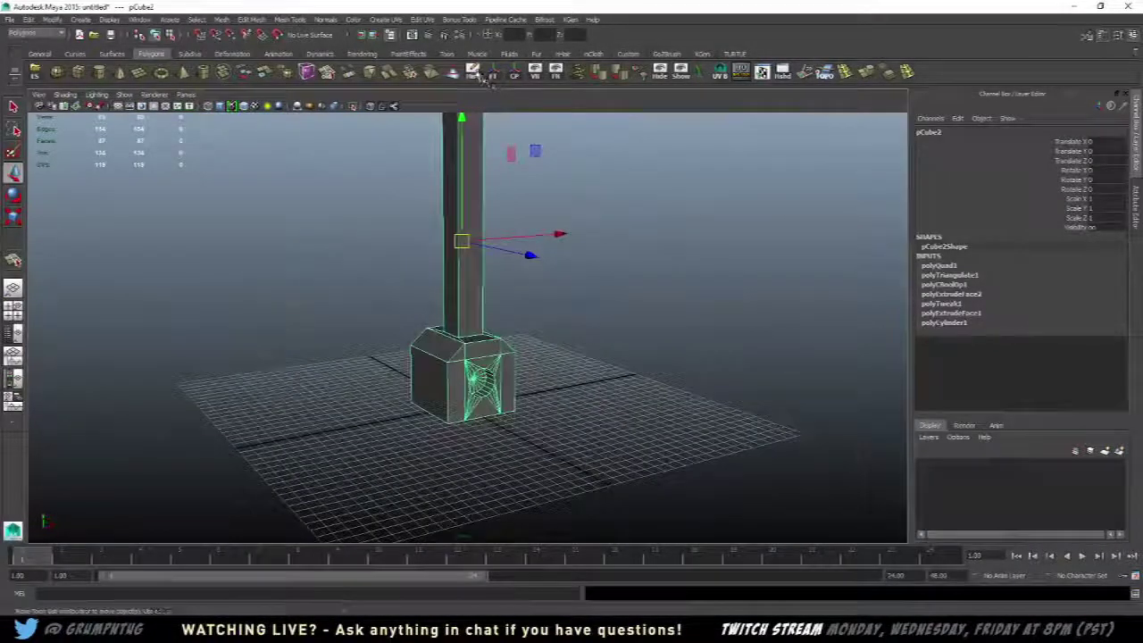
{"action": "left_click", "coordinate": [669, 259]}
{"action": "left_click_drag", "start_coordinate": [668, 259], "coordinate": [516, 338], "text": "alt"}
{"action": "left_click", "coordinate": [462, 394]}
{"action": "scroll", "coordinate": [519, 340], "scroll_direction": "down", "scroll_amount": 3}
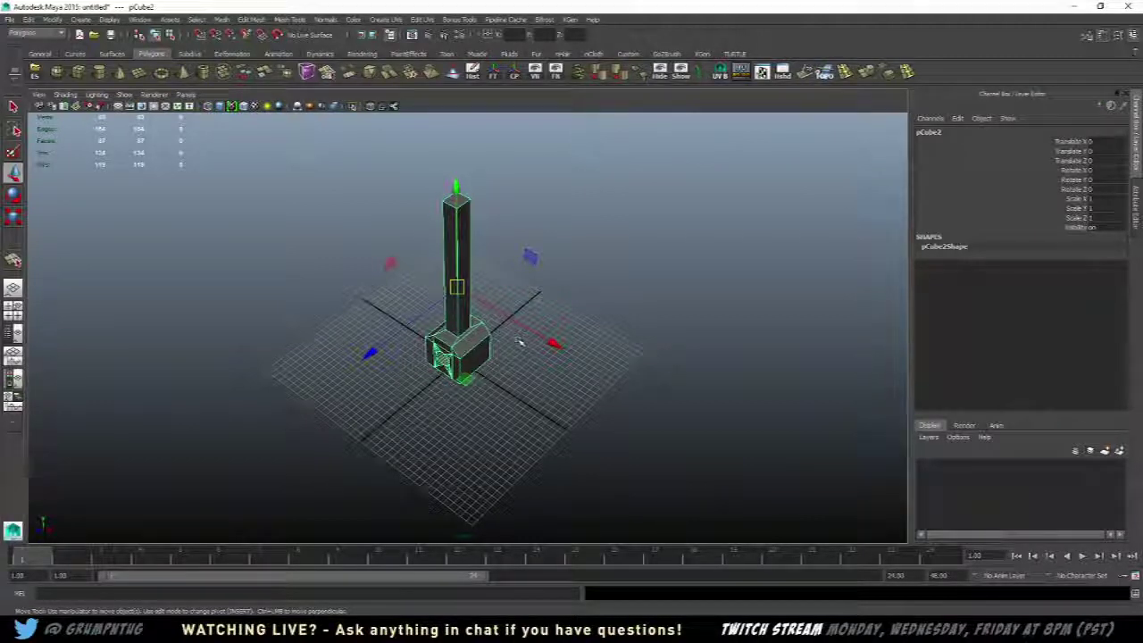
- Duplicate the column three times to form an evenly spaced row of four along the X axis
{"action": "left_click_drag", "start_coordinate": [521, 342], "coordinate": [460, 366], "text": "alt"}
{"action": "scroll", "coordinate": [514, 357], "scroll_direction": "up", "scroll_amount": 3}
{"action": "scroll", "coordinate": [460, 368], "scroll_direction": "down", "scroll_amount": 3}
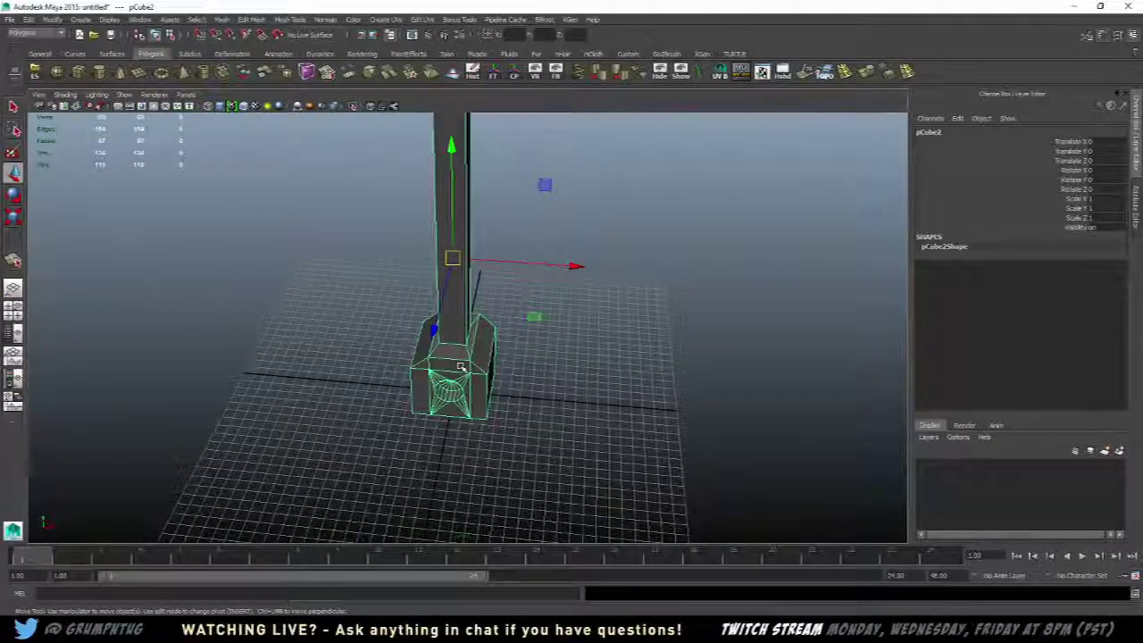
{"action": "left_click_drag", "start_coordinate": [552, 350], "coordinate": [530, 338], "text": "alt"}
{"action": "scroll", "coordinate": [502, 352], "scroll_direction": "down", "scroll_amount": 3}
{"action": "key", "text": "ctrl+d"}
{"action": "left_click_drag", "start_coordinate": [578, 315], "coordinate": [717, 365]}
{"action": "key", "text": "ctrl+d"}
{"action": "key", "text": "ctrl+d"}
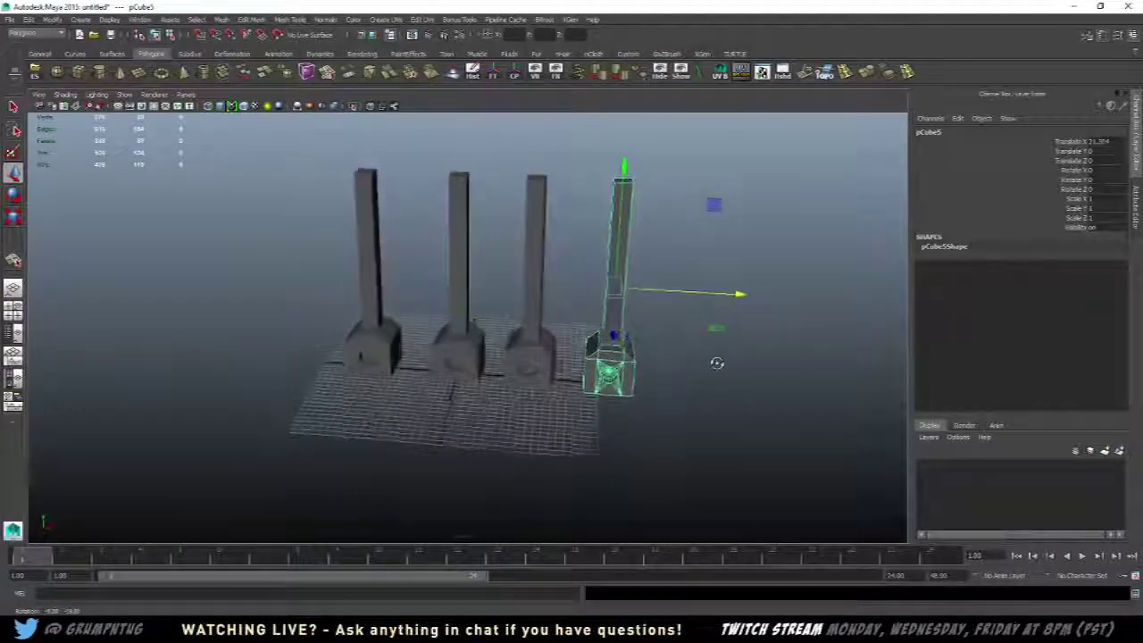
- Undo the three column duplicates and their moves until only the original column is left
{"action": "key", "text": "ctrl+z"}
{"action": "key", "text": "ctrl+z"}
{"action": "key", "text": "ctrl+z"}
{"action": "key", "text": "ctrl+z"}
{"action": "key", "text": "ctrl+z"}
{"action": "key", "text": "ctrl+z"}
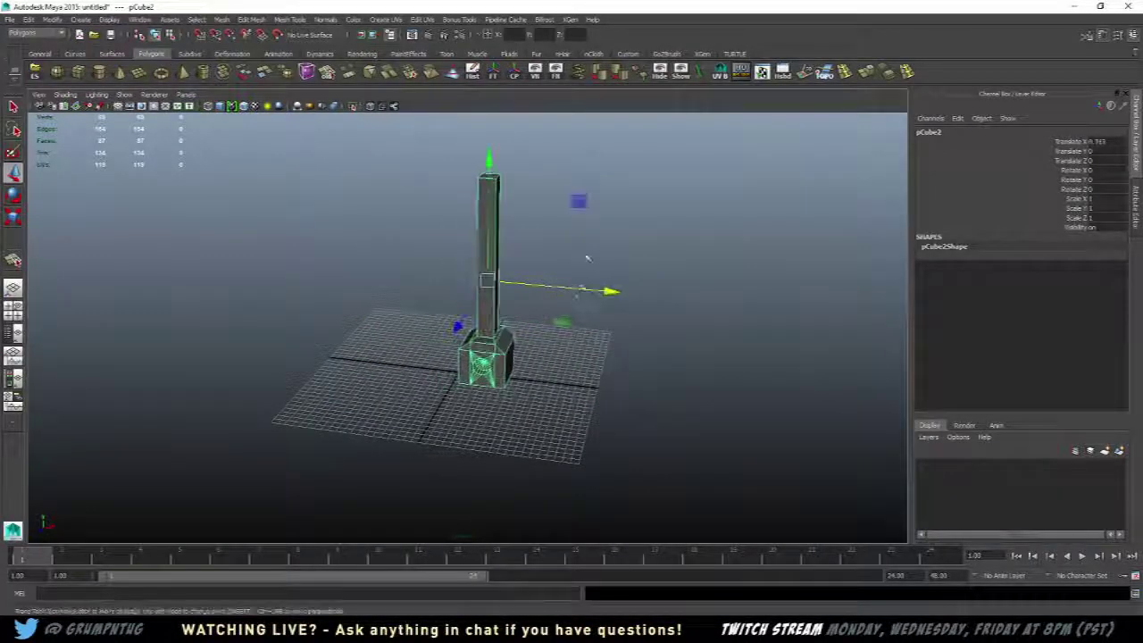
- Shift the column slightly along X, duplicate it once, and move the copy along X beside the original
{"action": "left_click_drag", "start_coordinate": [579, 288], "coordinate": [577, 295]}
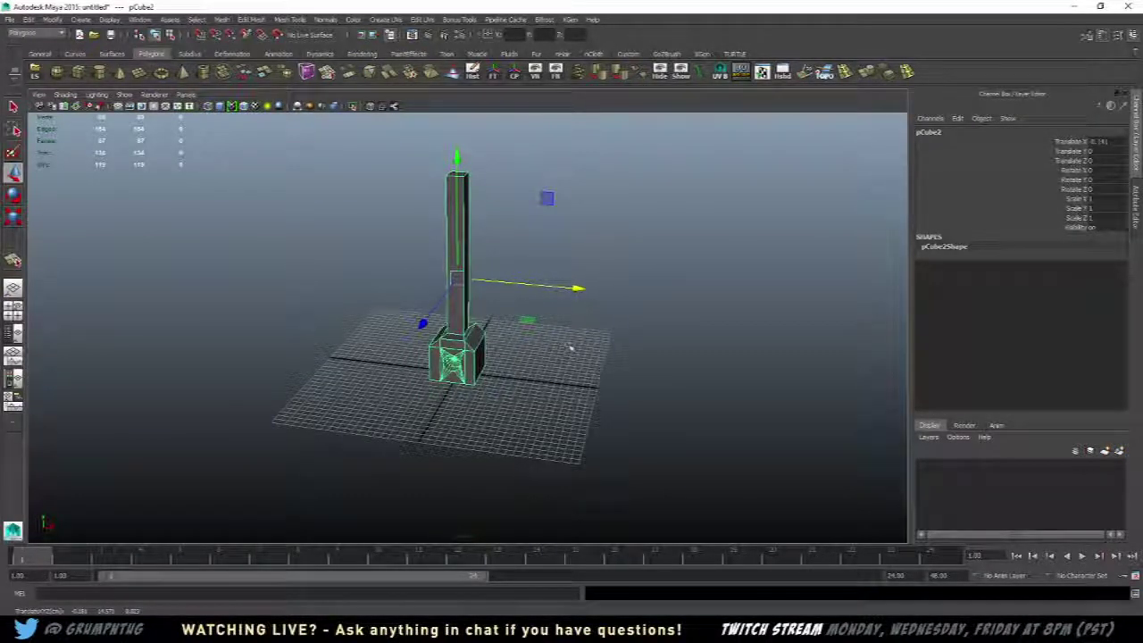
{"action": "key", "text": "ctrl+d"}
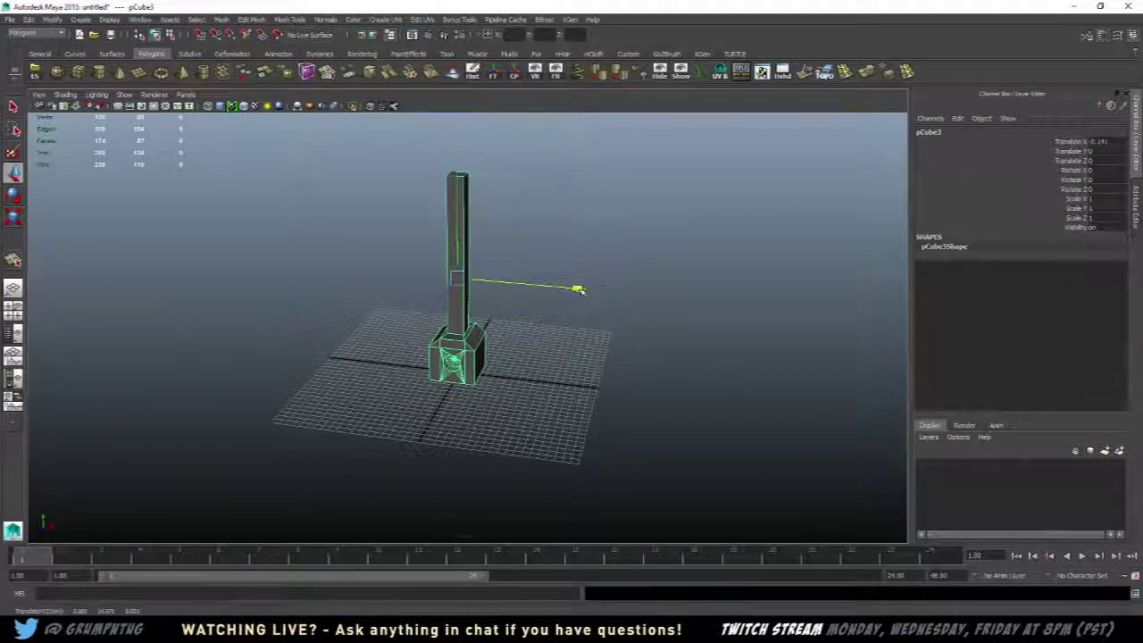
{"action": "left_click_drag", "start_coordinate": [579, 288], "coordinate": [671, 295]}
{"action": "left_click", "coordinate": [699, 260]}
{"action": "mouse_move", "coordinate": [699, 260]}
{"action": "left_mouse_down", "text": "alt"}
{"action": "mouse_move", "coordinate": [783, 258]}
{"action": "mouse_move", "coordinate": [694, 261]}
{"action": "left_mouse_up", "text": "alt"}
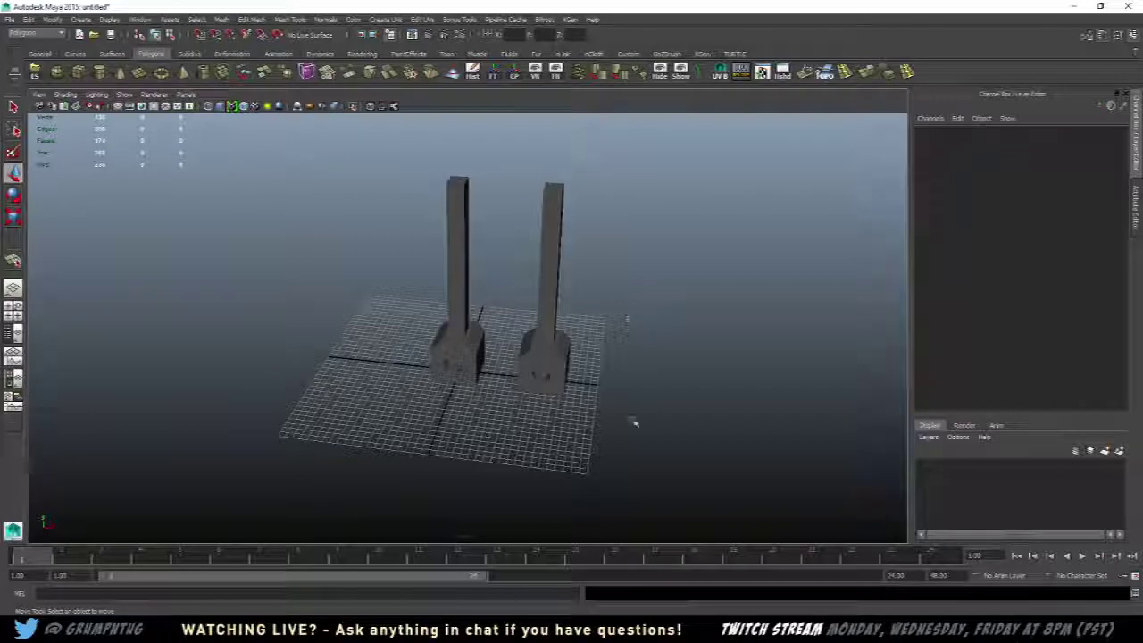
- Delete both columns to empty the scene
{"action": "left_click", "coordinate": [563, 374]}
{"action": "left_click_drag", "start_coordinate": [563, 373], "coordinate": [476, 362], "text": "alt"}
{"action": "left_click", "coordinate": [475, 250]}
{"action": "right_click_drag", "start_coordinate": [475, 250], "coordinate": [472, 306], "text": "alt"}
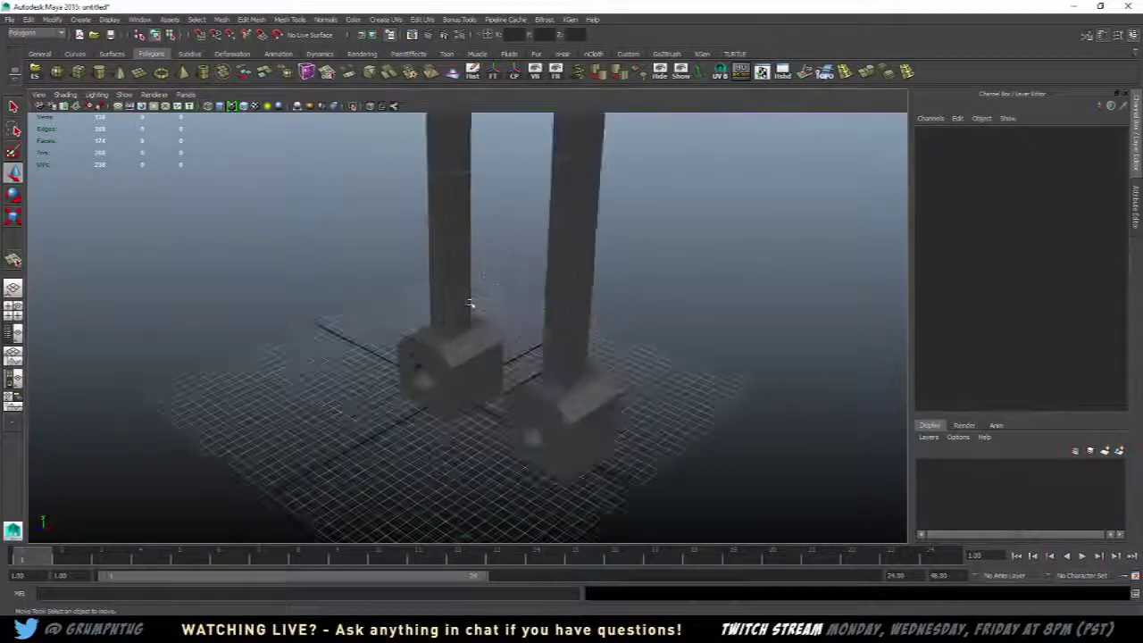
{"action": "left_click_drag", "start_coordinate": [473, 306], "coordinate": [540, 359], "text": "alt"}
{"action": "left_click", "coordinate": [456, 377]}
{"action": "right_click_drag", "start_coordinate": [539, 359], "coordinate": [508, 351], "text": "alt"}
{"action": "left_click_drag", "start_coordinate": [474, 364], "coordinate": [464, 384], "text": "alt"}
{"action": "left_click", "coordinate": [566, 384]}
{"action": "key", "text": "Delete"}
{"action": "left_click", "coordinate": [434, 363]}
{"action": "key", "text": "Delete"}
- Draw a long, low polygon box near the centre of the grid as a single brick
{"action": "scroll", "coordinate": [256, 375], "scroll_direction": "up", "scroll_amount": 4}
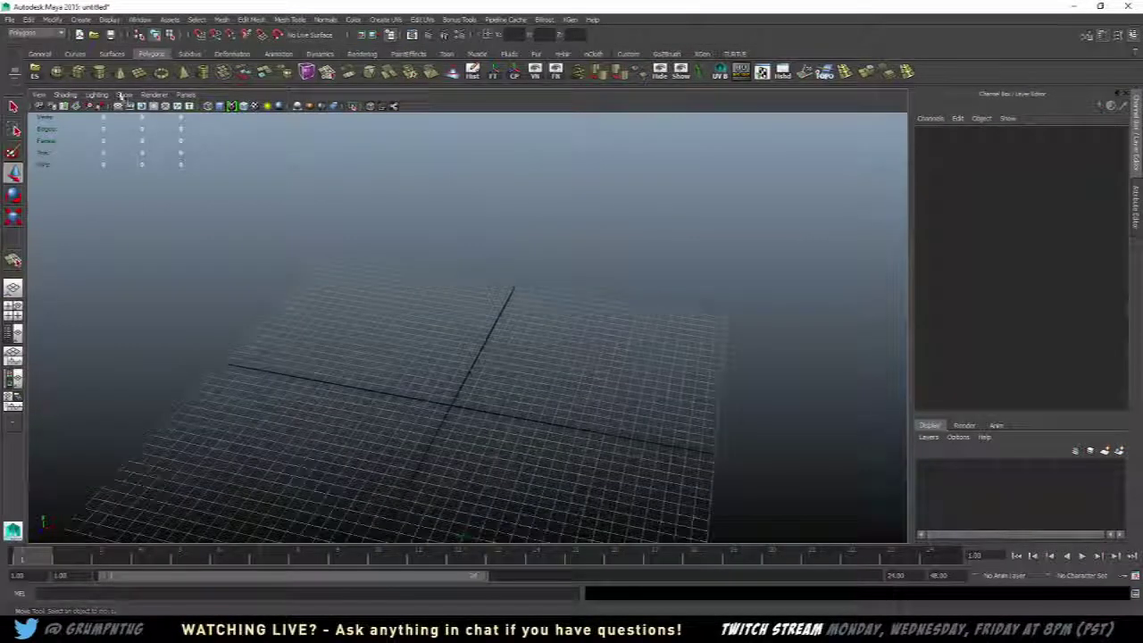
{"action": "left_click", "coordinate": [78, 71]}
{"action": "left_click_drag", "start_coordinate": [390, 386], "coordinate": [514, 444]}
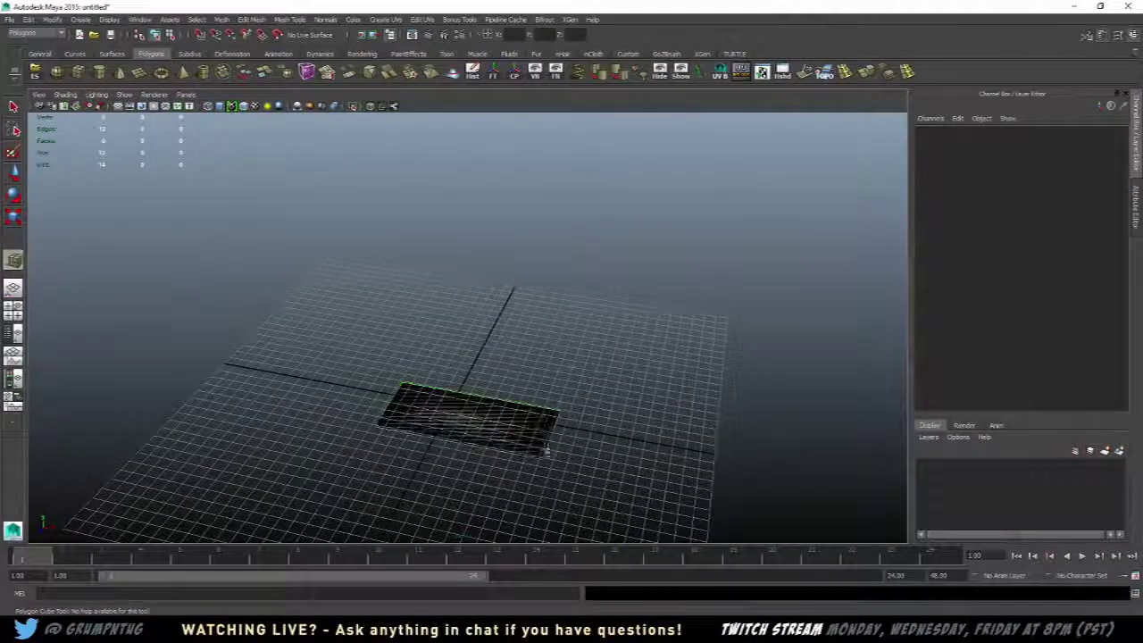
{"action": "left_click_drag", "start_coordinate": [529, 352], "coordinate": [529, 364]}
{"action": "key", "text": "w"}
{"action": "right_click_drag", "start_coordinate": [500, 371], "coordinate": [612, 401], "text": "alt"}
- Bevel the brick's edges and increase the bevel's Fraction slightly for a wider rounded edge
{"action": "key", "text": "space"}
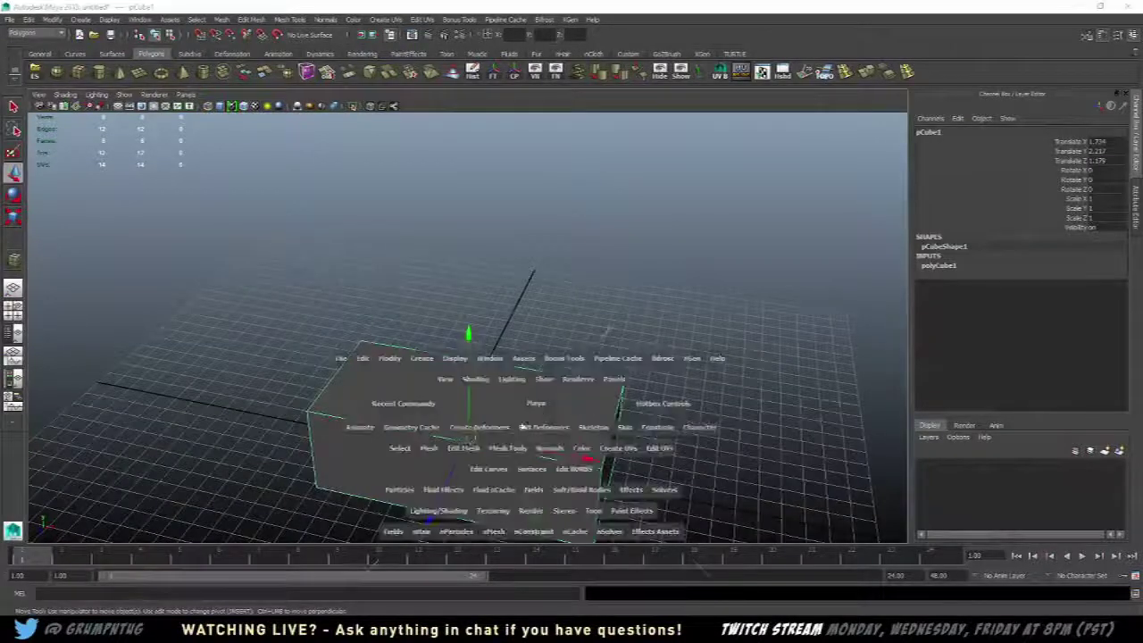
{"action": "left_click", "coordinate": [467, 451]}
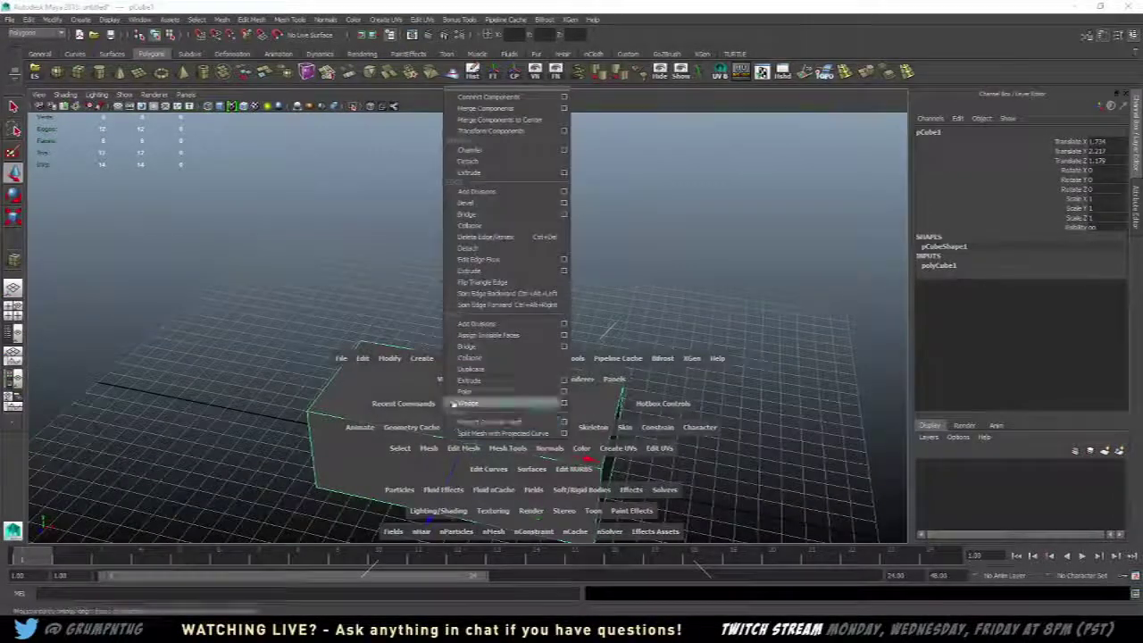
{"action": "left_click", "coordinate": [485, 206]}
{"action": "key", "text": "f"}
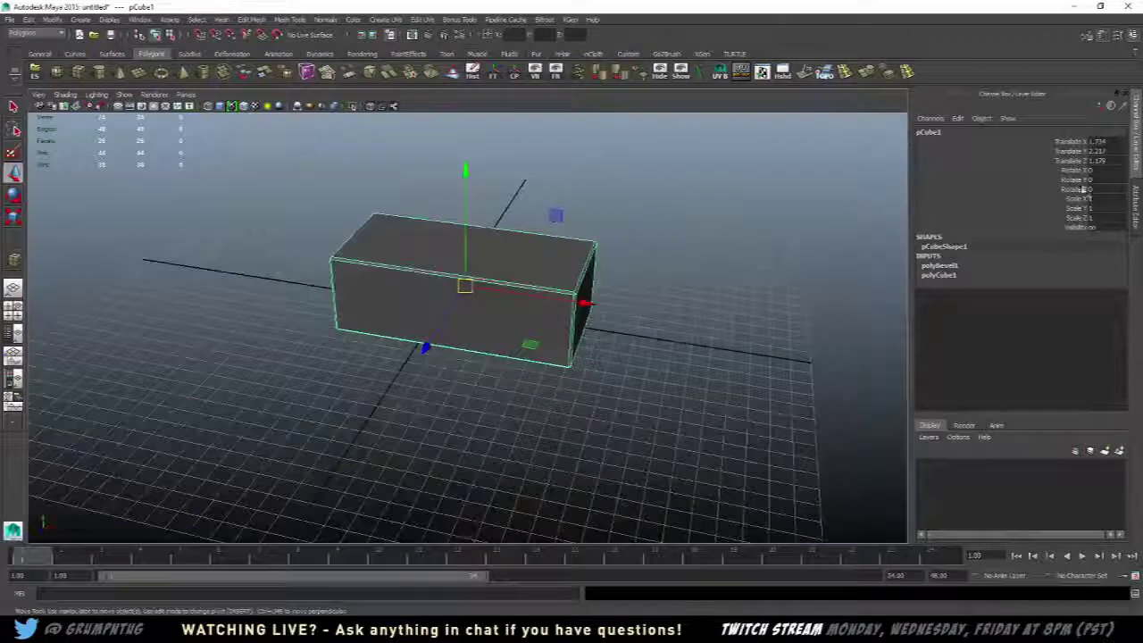
{"action": "left_click", "coordinate": [1132, 204]}
{"action": "left_click", "coordinate": [989, 130]}
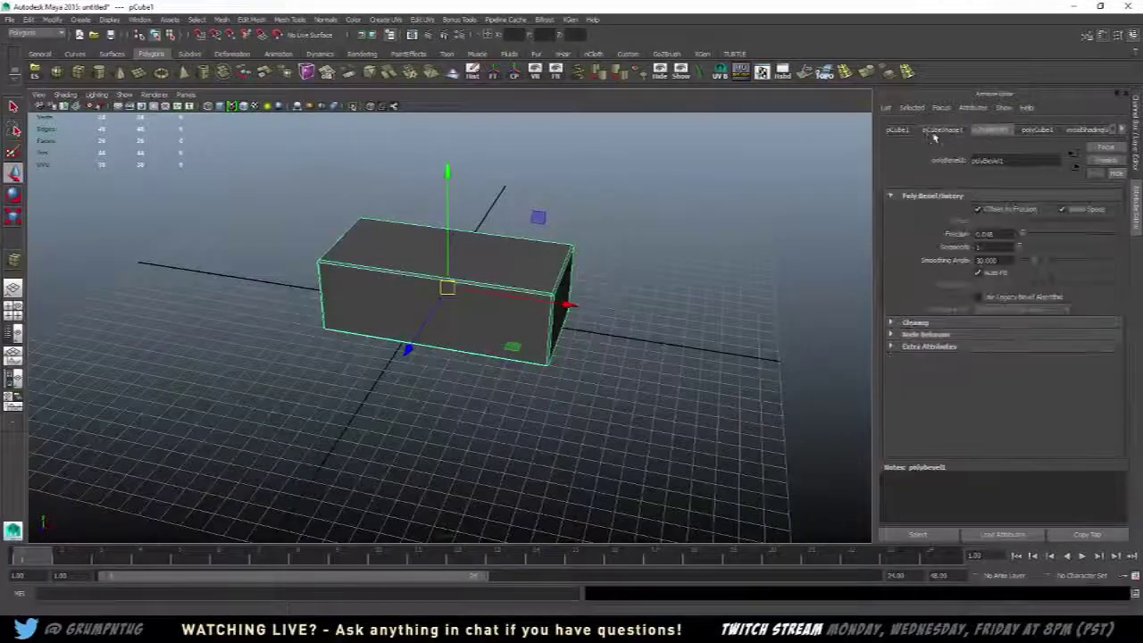
{"action": "left_click_drag", "start_coordinate": [1027, 235], "coordinate": [1031, 234]}
{"action": "left_click", "coordinate": [616, 286]}
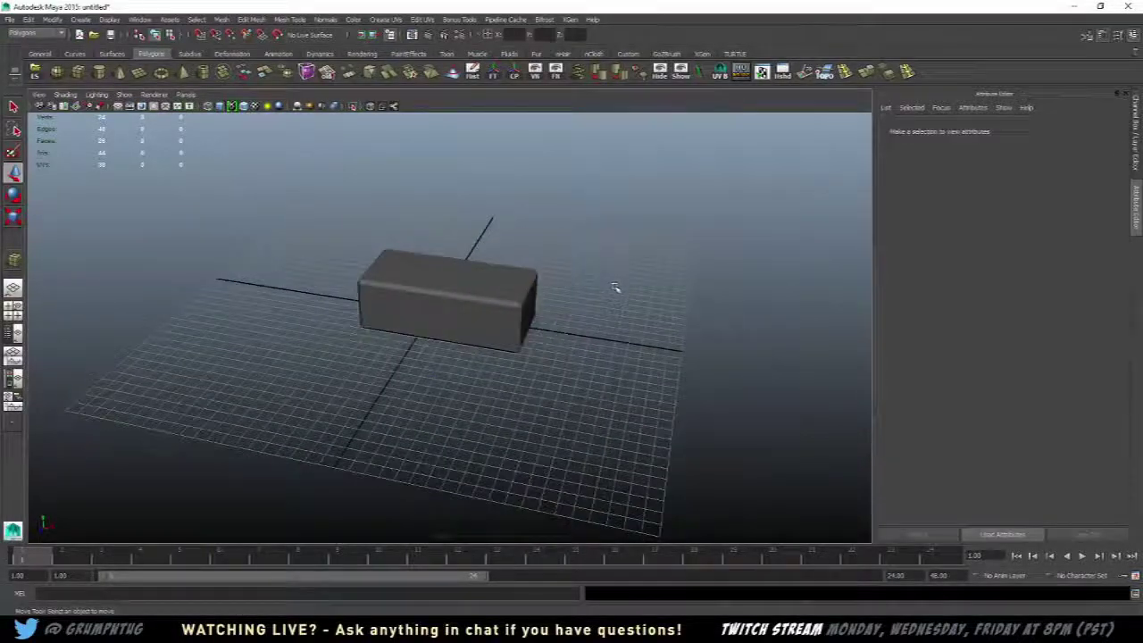
- Duplicate the brick twice along X to build a row of three bricks end to end
{"action": "left_click_drag", "start_coordinate": [615, 285], "coordinate": [839, 388], "text": "alt"}
{"action": "left_click", "coordinate": [452, 333]}
{"action": "key", "text": "ctrl+d"}
{"action": "key", "text": "ctrl+d"}
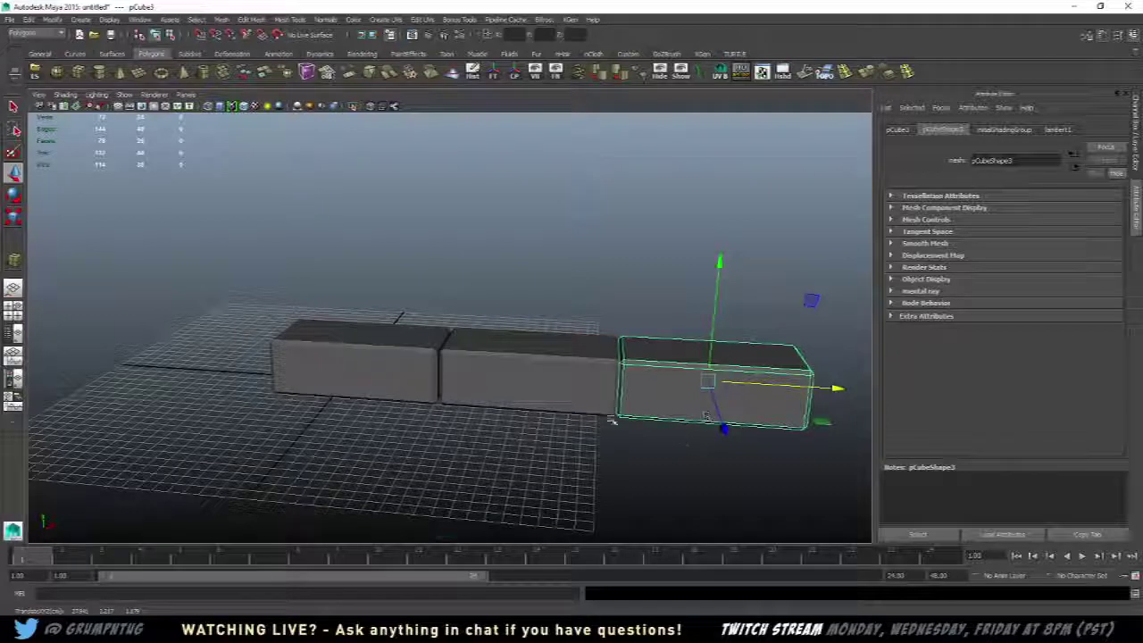
- Duplicate two adjacent bricks, raise the copies on top of the row, and offset them half a brick along X
{"action": "left_click", "coordinate": [527, 384]}
{"action": "key", "text": "ctrl+d"}
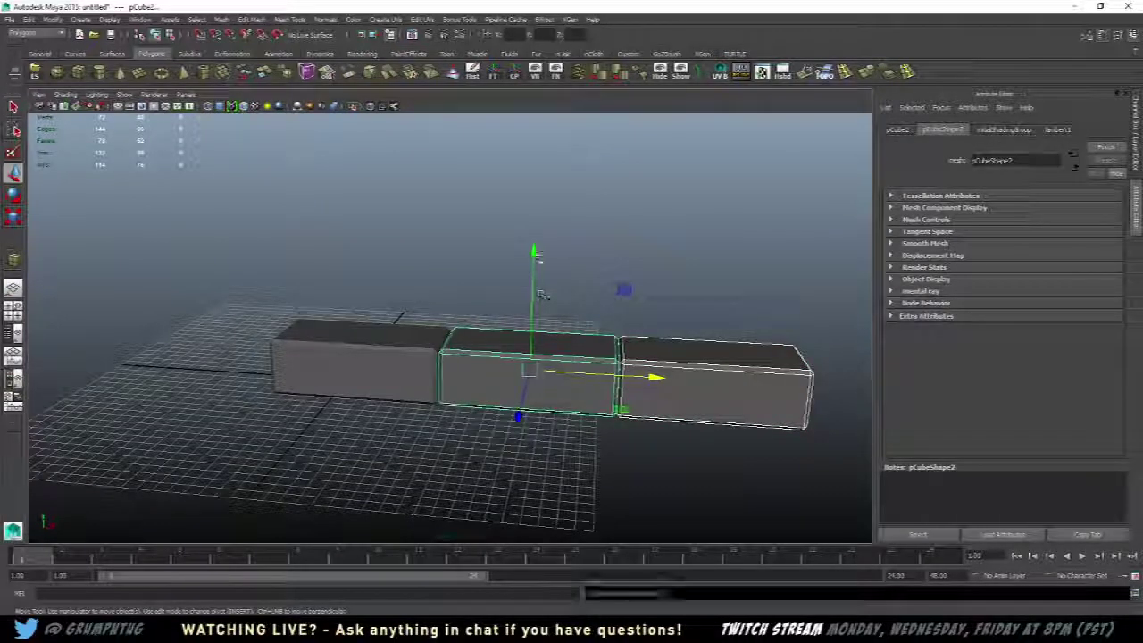
{"action": "left_click_drag", "start_coordinate": [533, 251], "coordinate": [535, 194]}
{"action": "left_click_drag", "start_coordinate": [656, 321], "coordinate": [578, 324]}
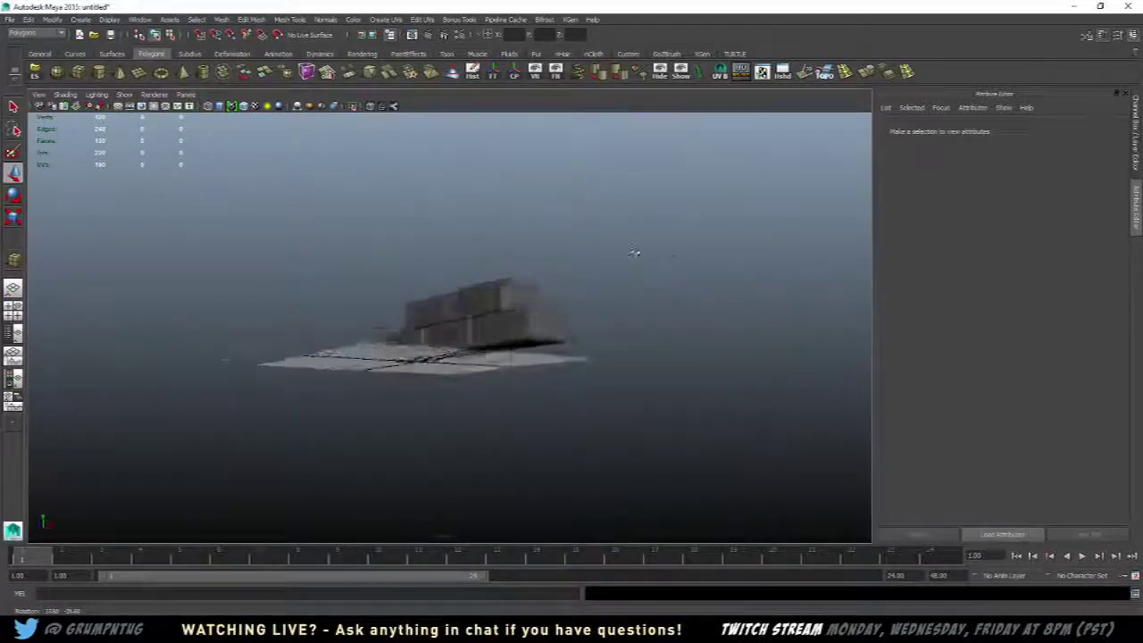
- Duplicate the three-brick bottom row and raise the copy above the second row as the wall's third course
{"action": "left_click_drag", "start_coordinate": [340, 368], "coordinate": [564, 391]}
{"action": "key", "text": "ctrl+d"}
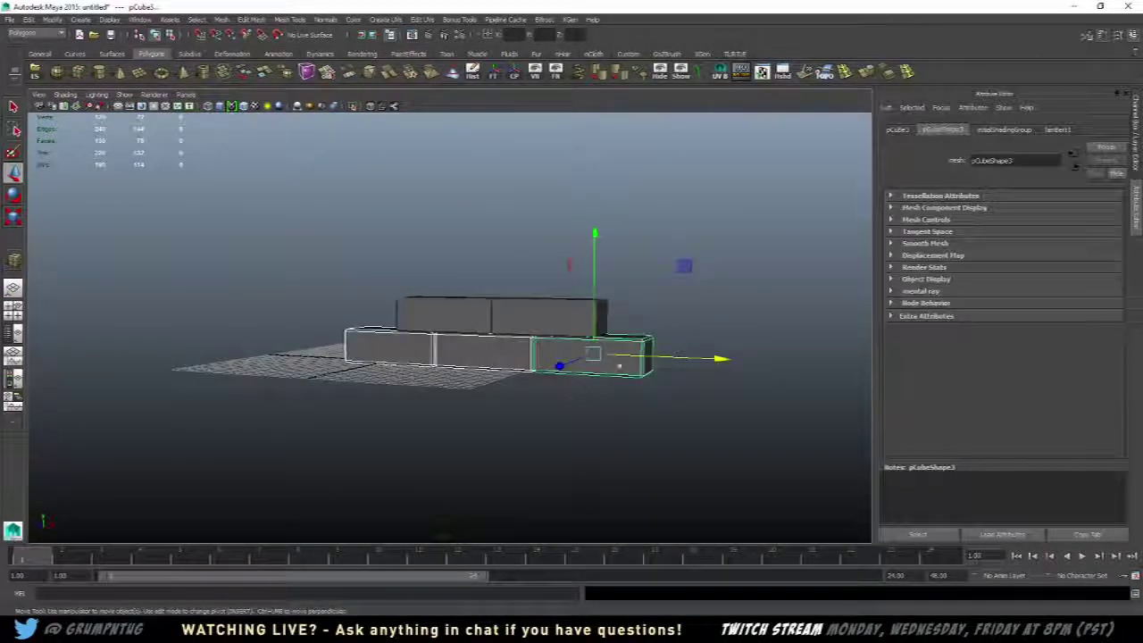
{"action": "left_click_drag", "start_coordinate": [586, 284], "coordinate": [576, 207]}
{"action": "left_click", "coordinate": [576, 207]}
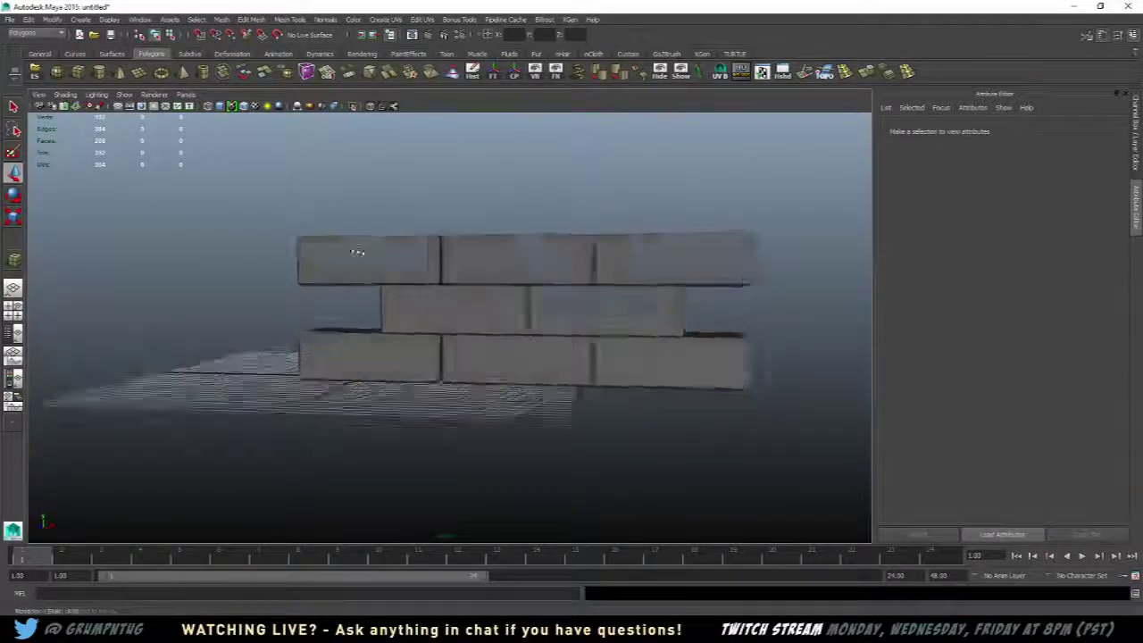
{"action": "left_click_drag", "start_coordinate": [357, 250], "coordinate": [492, 310], "text": "alt"}
{"action": "middle_click_drag", "start_coordinate": [493, 311], "coordinate": [421, 291], "text": "alt"}
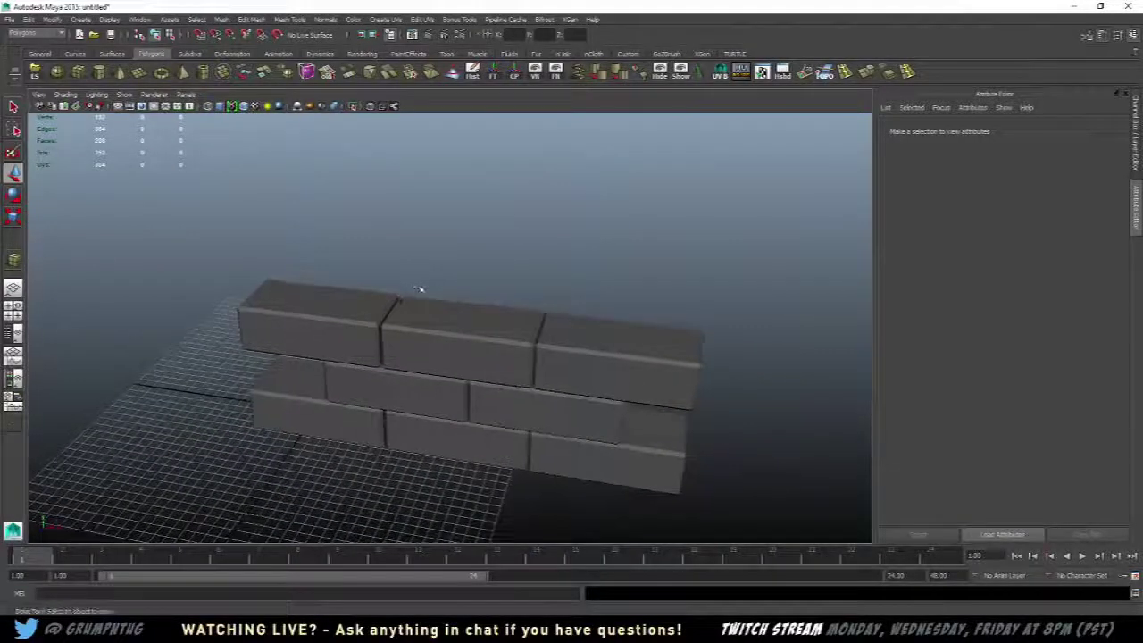
{"action": "scroll", "coordinate": [421, 292], "scroll_direction": "down", "scroll_amount": 2}
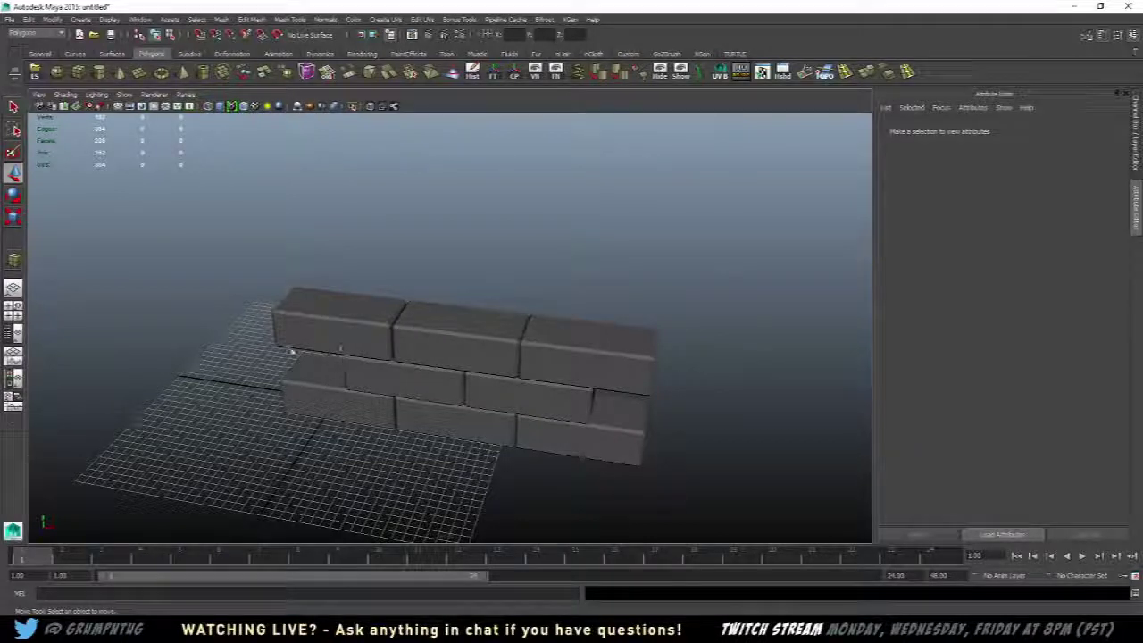
{"action": "middle_click_drag", "start_coordinate": [292, 352], "coordinate": [321, 358], "text": "alt"}
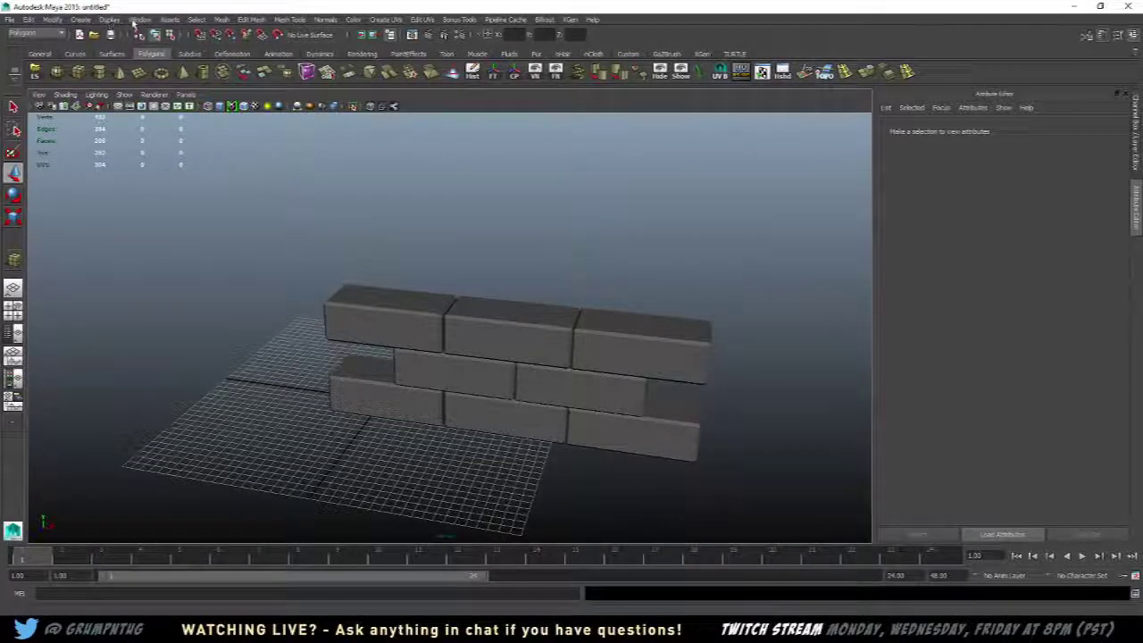
- Open the Hotkey Editor
{"action": "left_click", "coordinate": [141, 20]}
{"action": "mouse_move", "coordinate": [202, 86]}
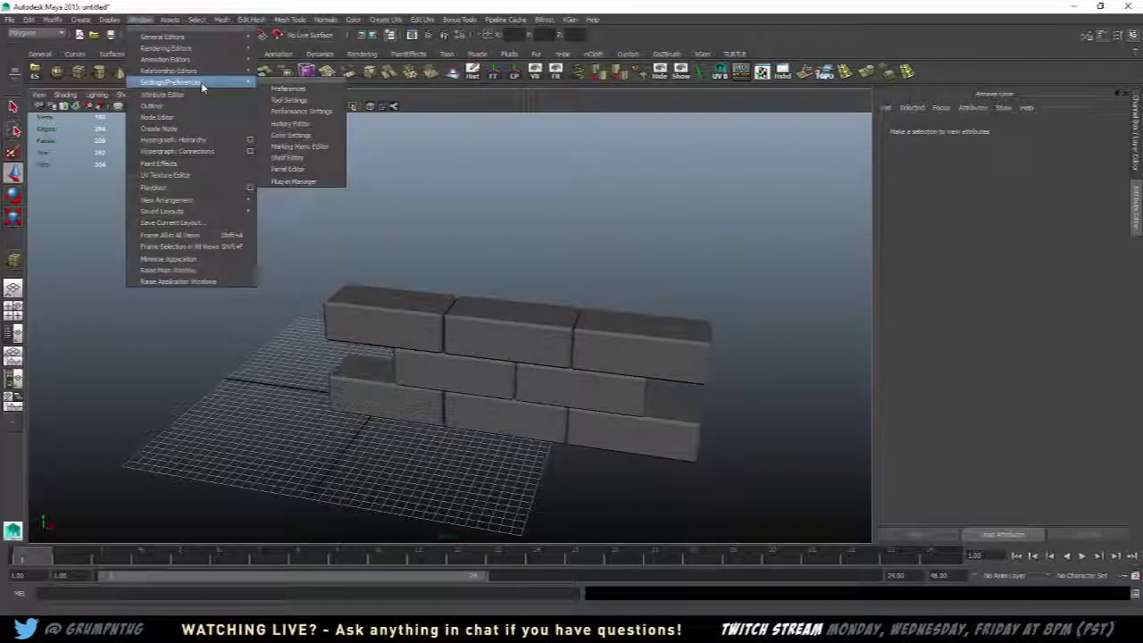
{"action": "left_click", "coordinate": [290, 122]}
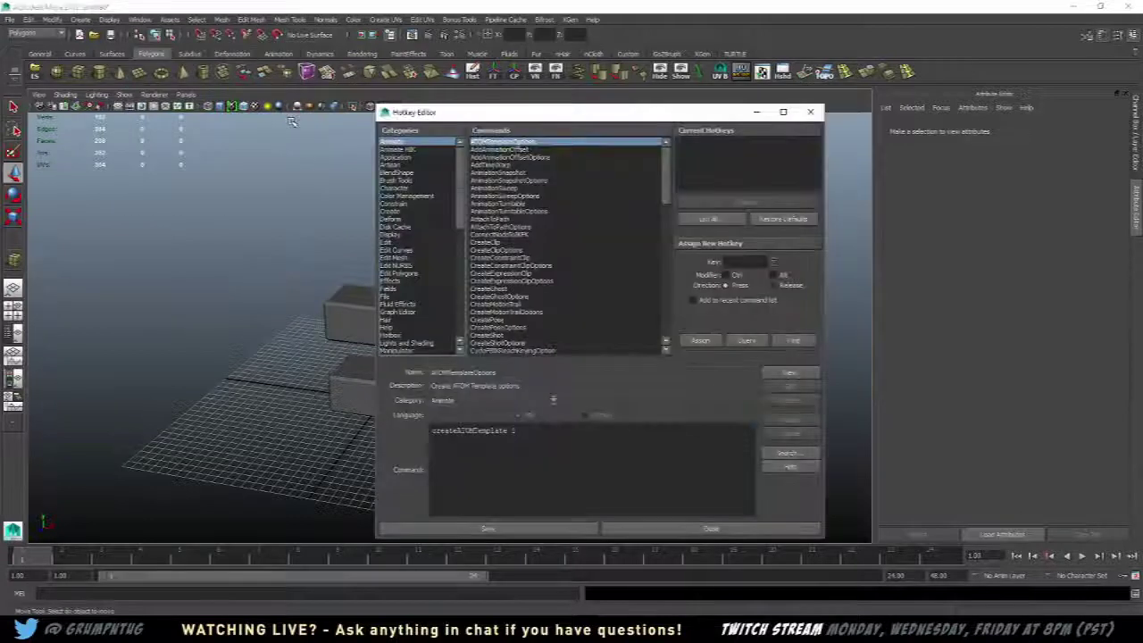
- Look through the Polygons, Skin, Surfaces, Tools and Toon command categories for assignable modeling commands
{"action": "scroll", "coordinate": [428, 268], "scroll_direction": "down", "scroll_amount": 5}
{"action": "scroll", "coordinate": [466, 303], "scroll_direction": "down", "scroll_amount": 1}
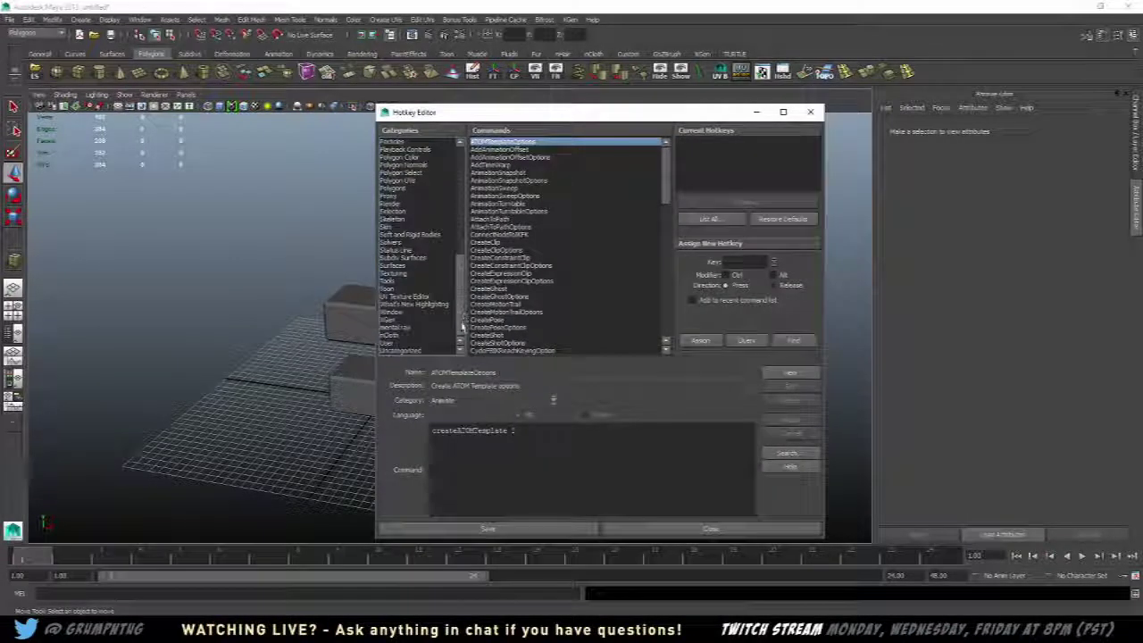
{"action": "left_click", "coordinate": [397, 189]}
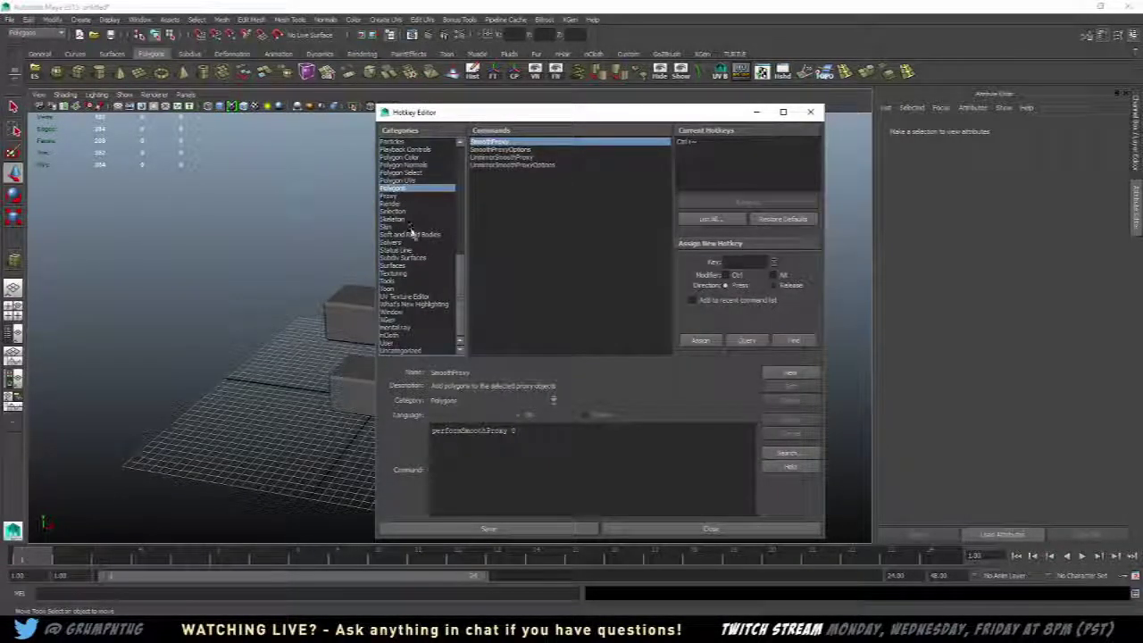
{"action": "left_click", "coordinate": [409, 225]}
{"action": "left_click", "coordinate": [411, 265]}
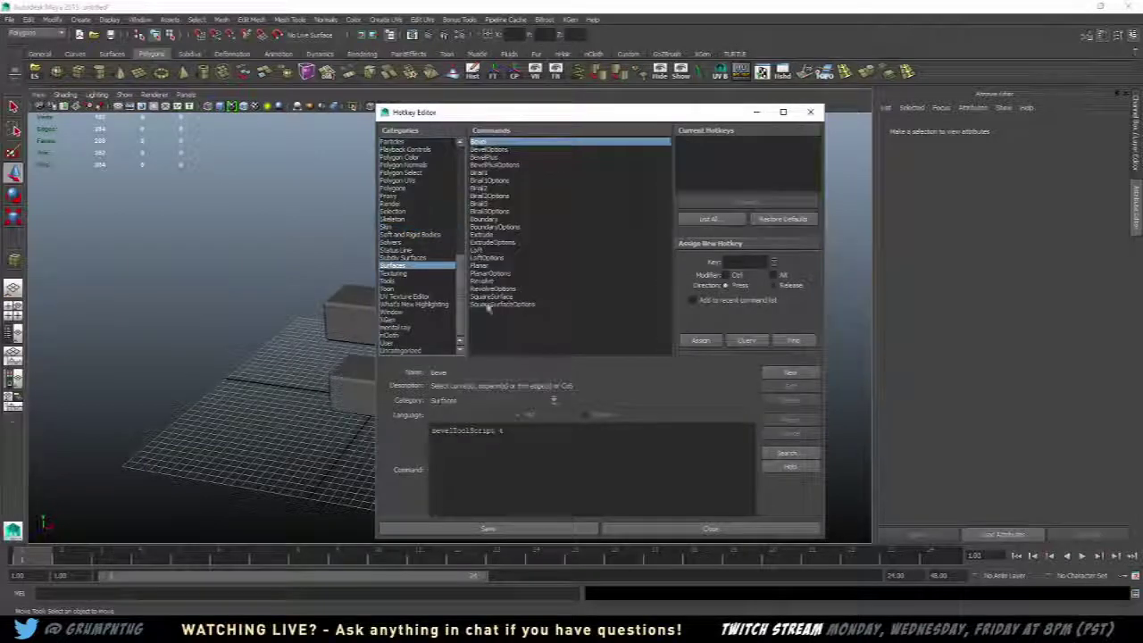
{"action": "left_click", "coordinate": [407, 281]}
{"action": "left_click", "coordinate": [408, 289]}
{"action": "scroll", "coordinate": [462, 310], "scroll_direction": "up", "scroll_amount": 10}
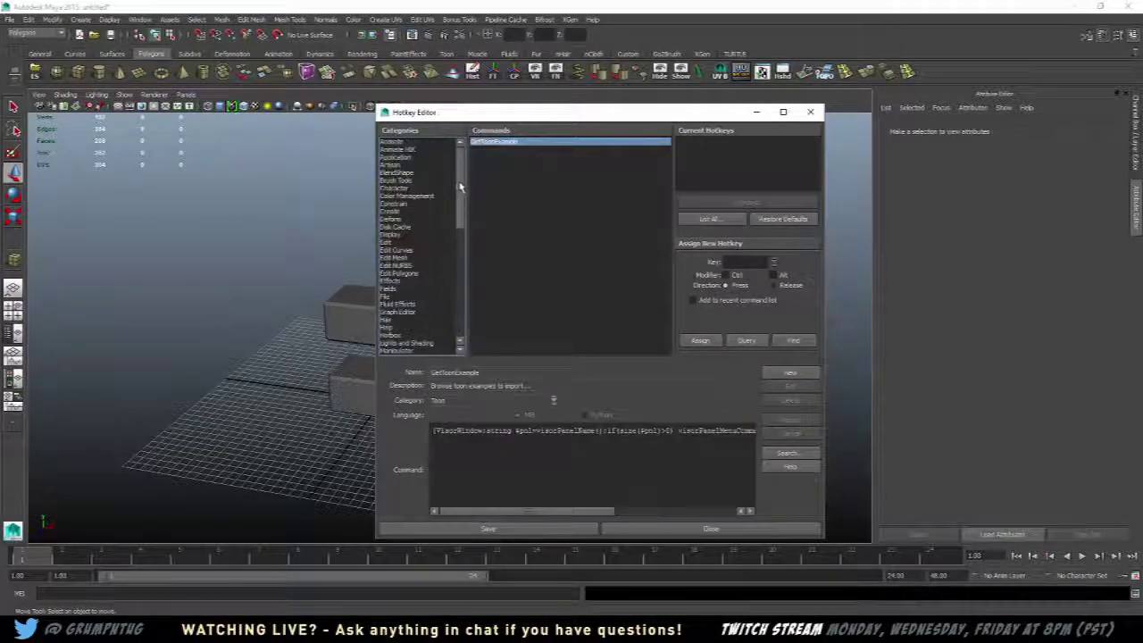
- Examine the Artisan commands and hotkey assignment field in the Hotkey Editor, close it, and look up where the editor is opened
{"action": "left_click", "coordinate": [398, 164]}
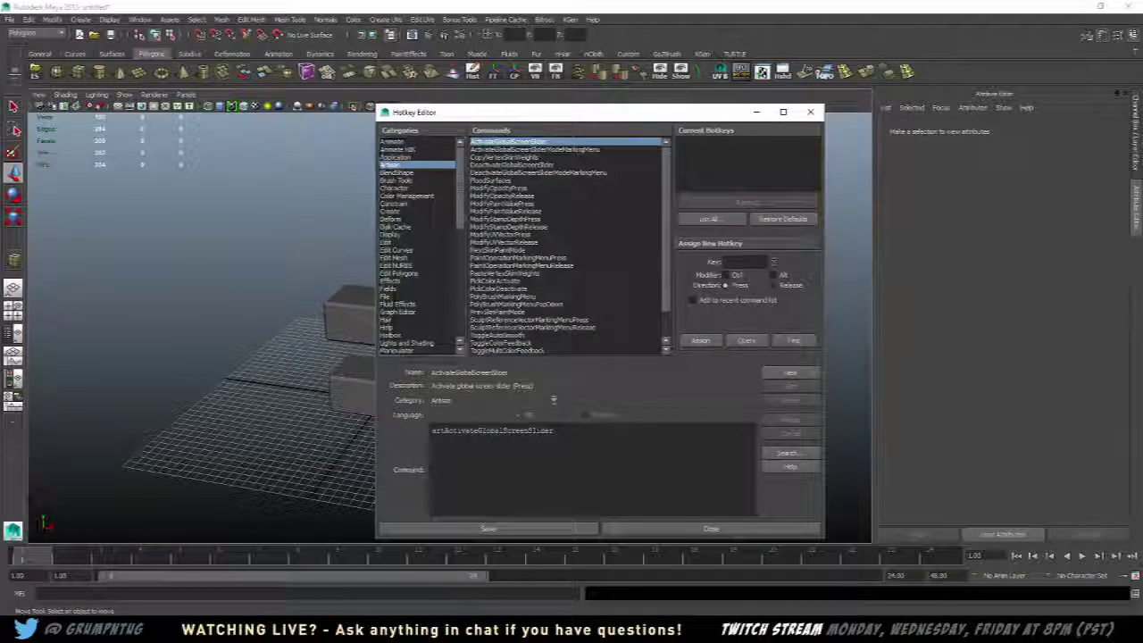
{"action": "left_click", "coordinate": [745, 262]}
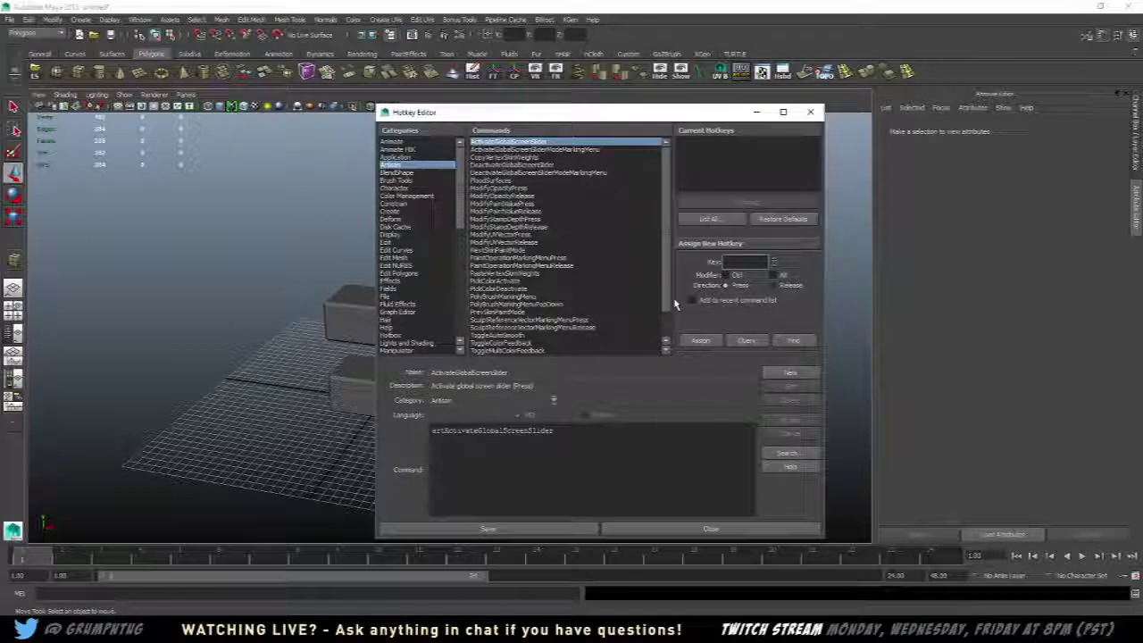
{"action": "left_click_drag", "start_coordinate": [591, 112], "coordinate": [533, 111]}
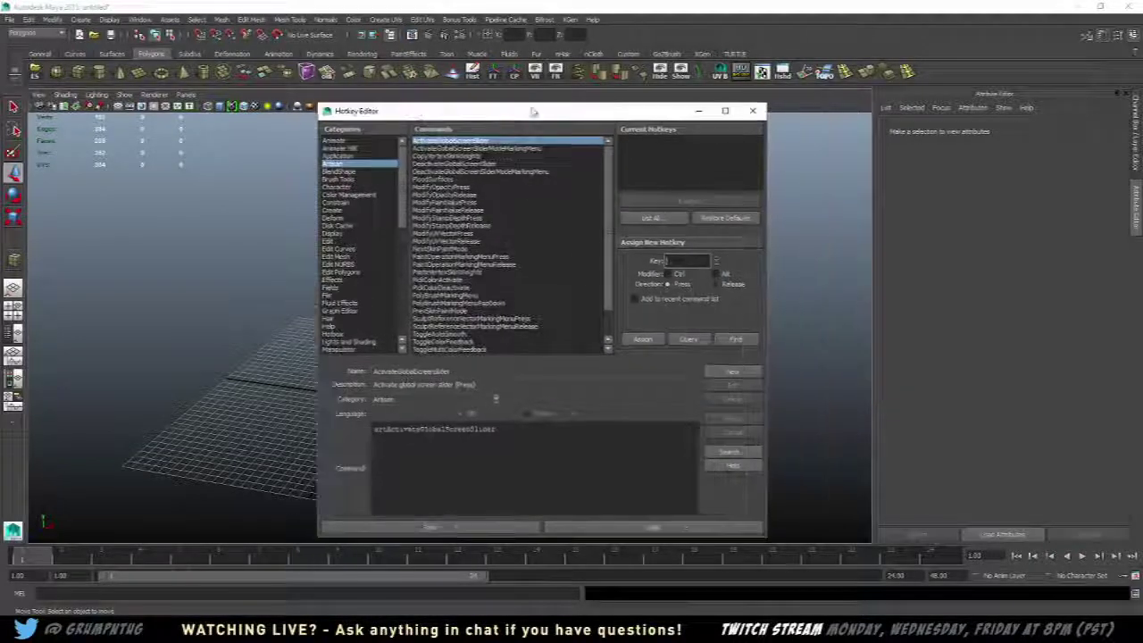
{"action": "left_click", "coordinate": [753, 111]}
{"action": "left_click", "coordinate": [139, 20]}
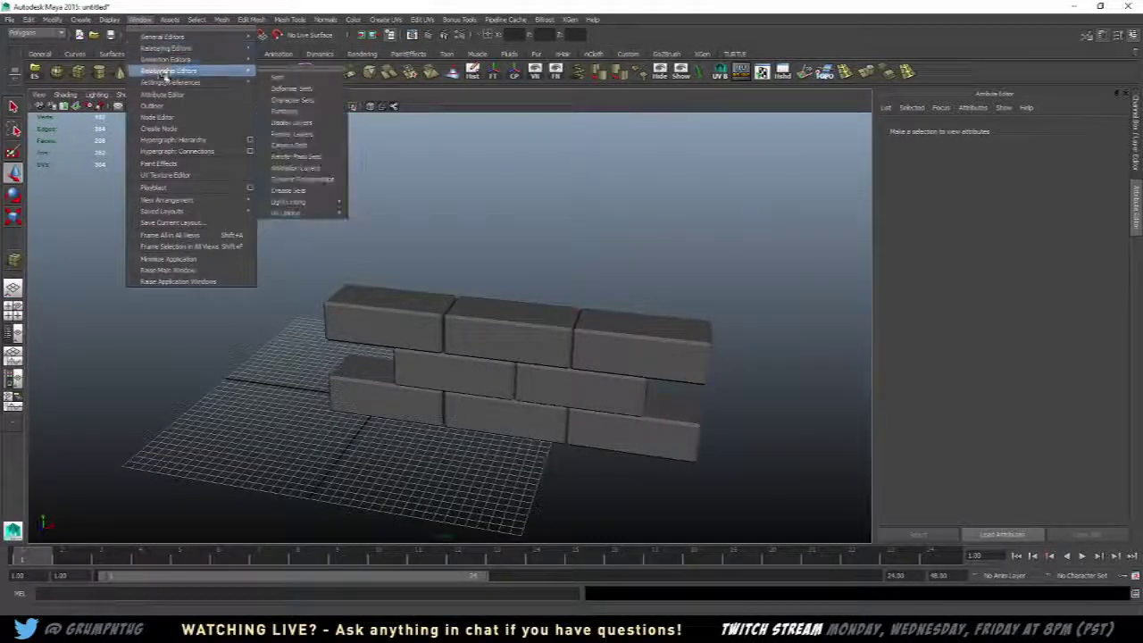
{"action": "mouse_move", "coordinate": [180, 82]}
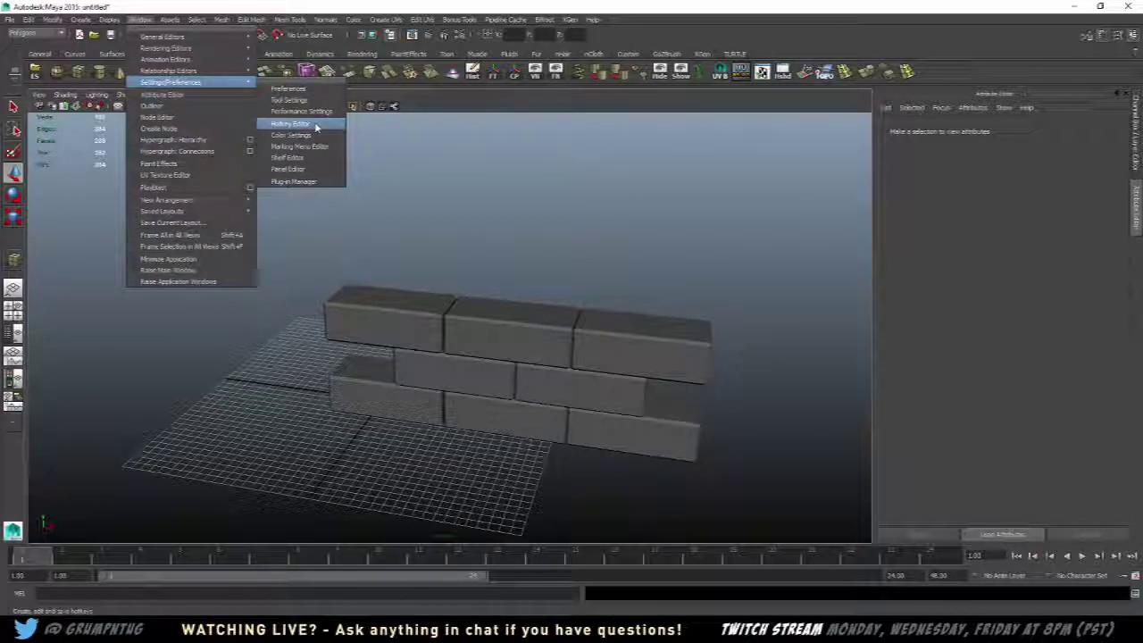
{"action": "left_click", "coordinate": [588, 190]}
- Select all the bricks of the wall and delete them to empty the scene
{"action": "right_click_drag", "start_coordinate": [589, 190], "coordinate": [724, 273], "text": "alt"}
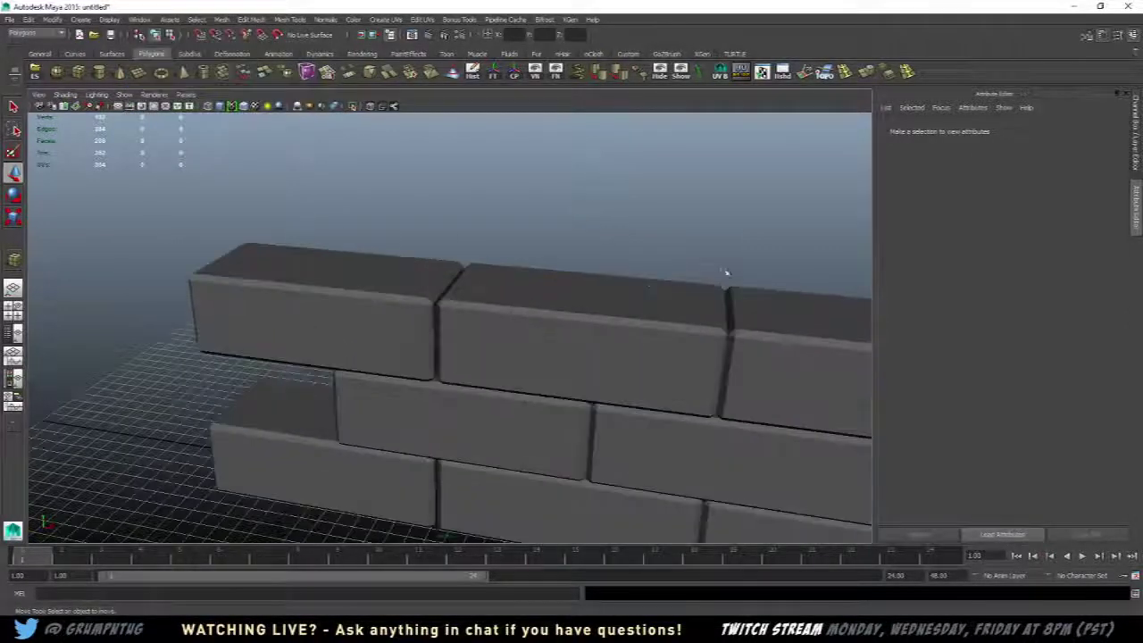
{"action": "middle_click_drag", "start_coordinate": [724, 273], "coordinate": [459, 273], "text": "alt"}
{"action": "left_click_drag", "start_coordinate": [459, 274], "coordinate": [464, 271], "text": "alt"}
{"action": "middle_click_drag", "start_coordinate": [465, 270], "coordinate": [537, 270], "text": "alt"}
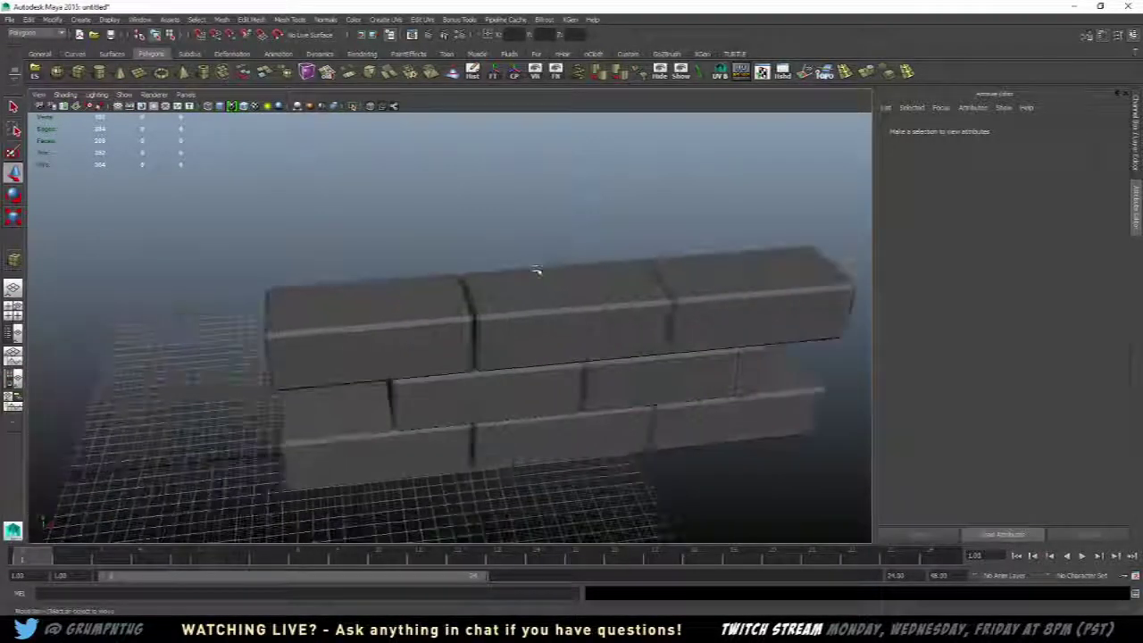
{"action": "left_click_drag", "start_coordinate": [536, 270], "coordinate": [526, 254], "text": "alt"}
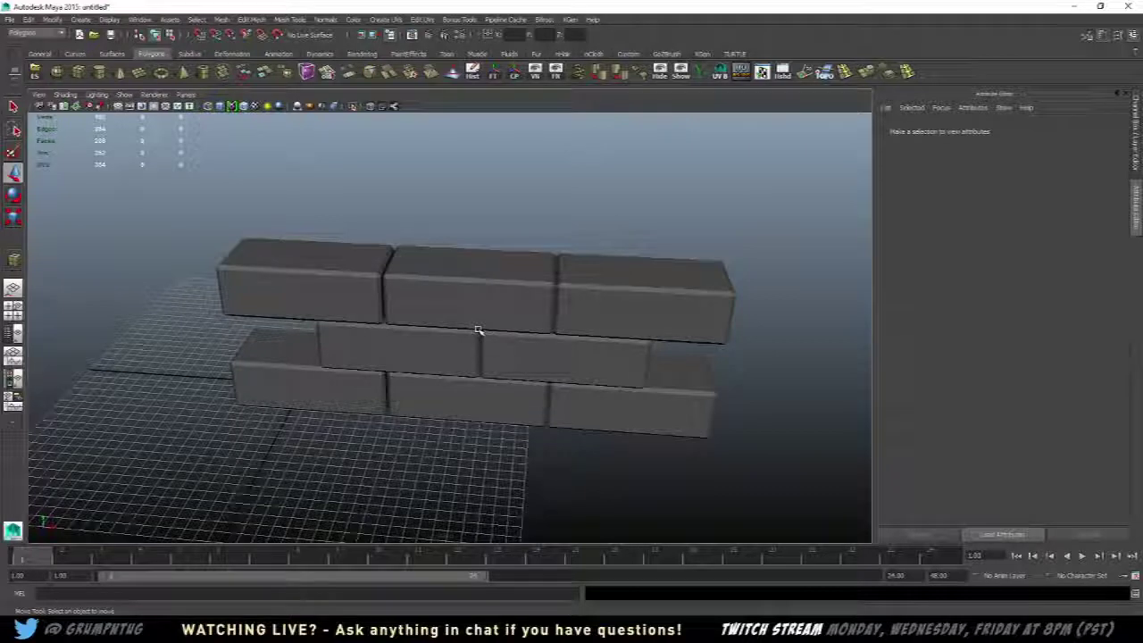
{"action": "left_click_drag", "start_coordinate": [451, 236], "coordinate": [387, 273], "text": "alt"}
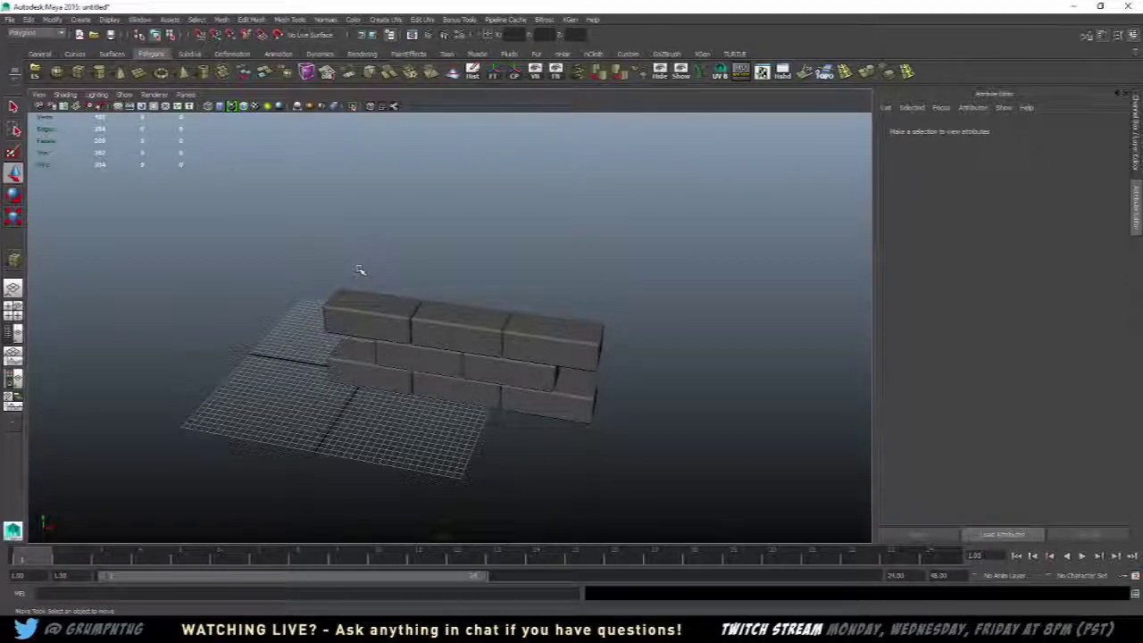
{"action": "left_click_drag", "start_coordinate": [355, 280], "coordinate": [571, 429]}
{"action": "key", "text": "Delete"}
- Start an EP curve at the origin in the side view and place its first edit points, rising from the grid
{"action": "left_click_drag", "start_coordinate": [624, 390], "coordinate": [482, 322], "text": "alt"}
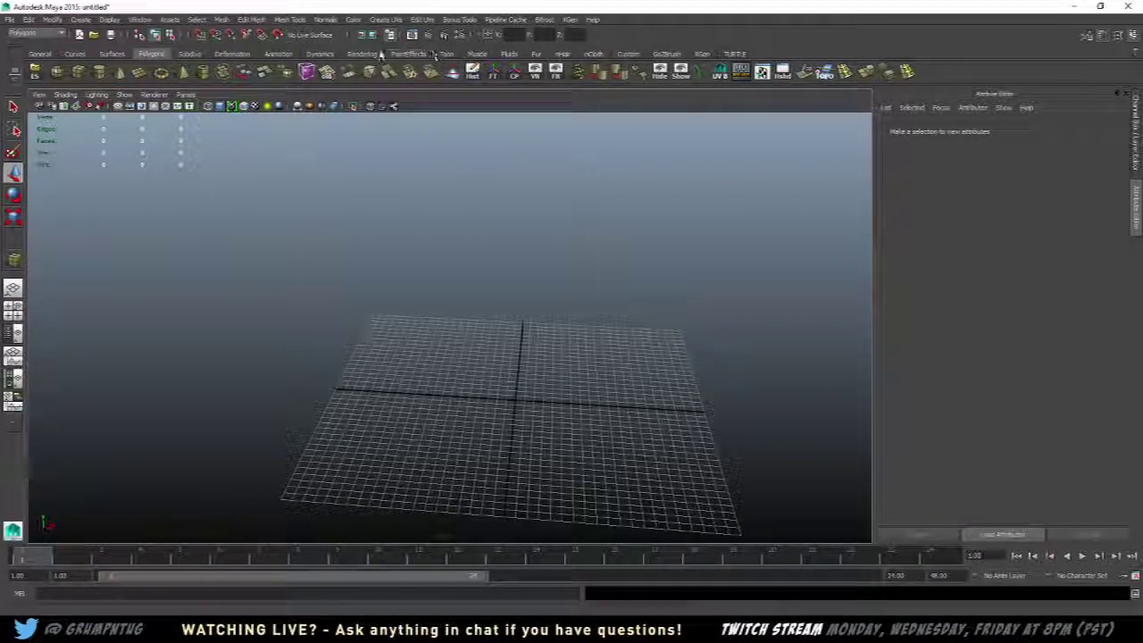
{"action": "left_click", "coordinate": [112, 54]}
{"action": "left_click", "coordinate": [76, 55]}
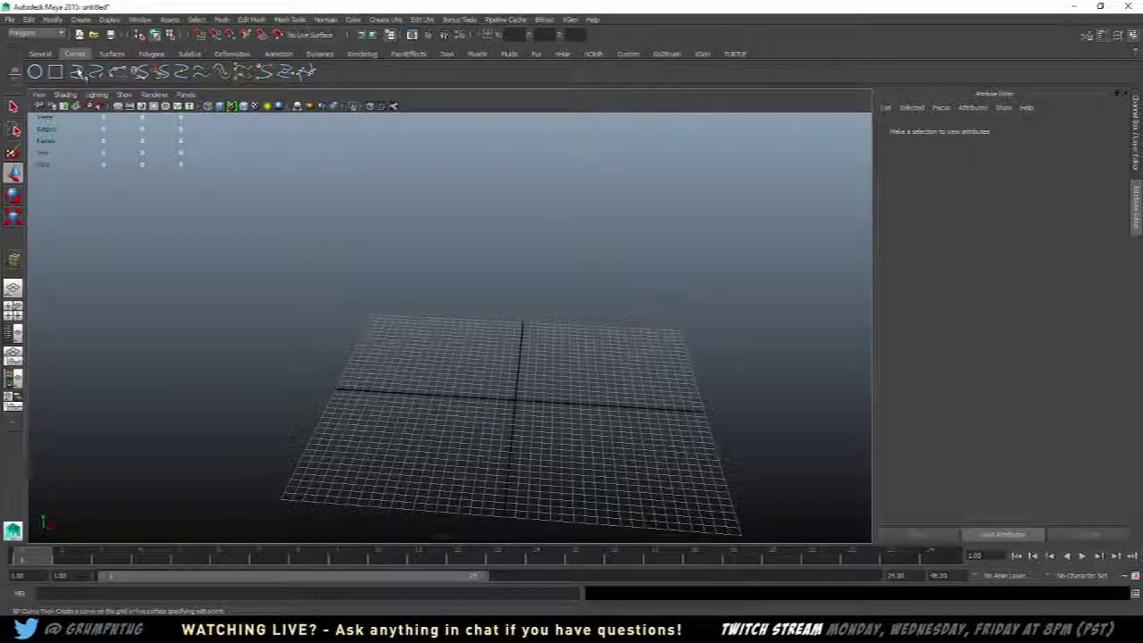
{"action": "key", "text": "space"}
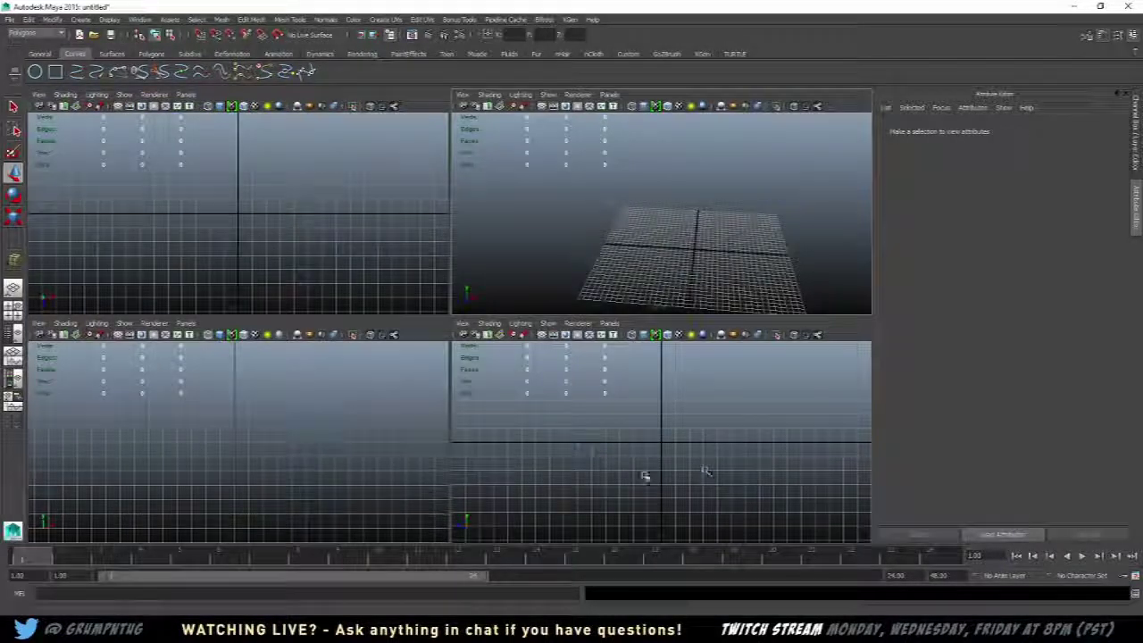
{"action": "middle_click_drag", "start_coordinate": [741, 395], "coordinate": [698, 462], "text": "alt"}
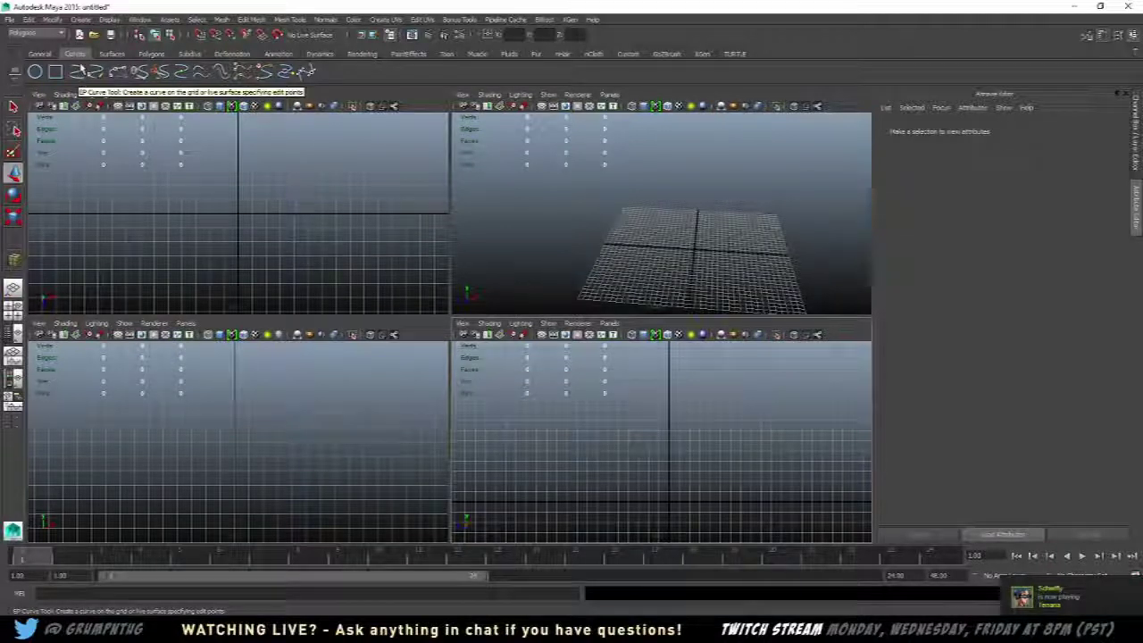
{"action": "left_click", "coordinate": [77, 73]}
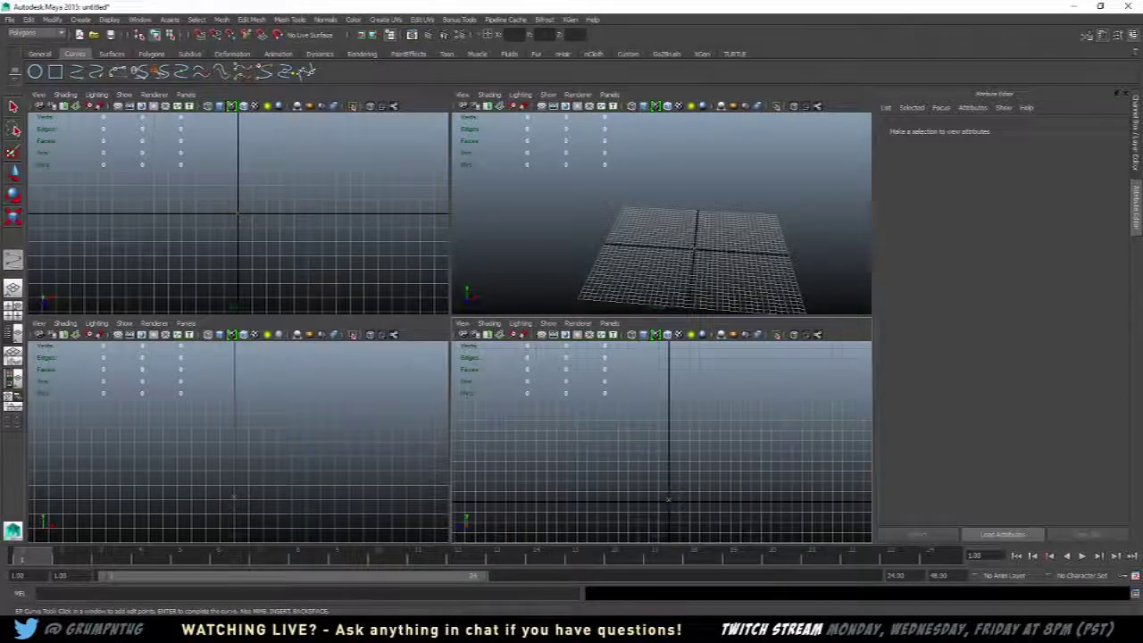
{"action": "left_click", "coordinate": [668, 498]}
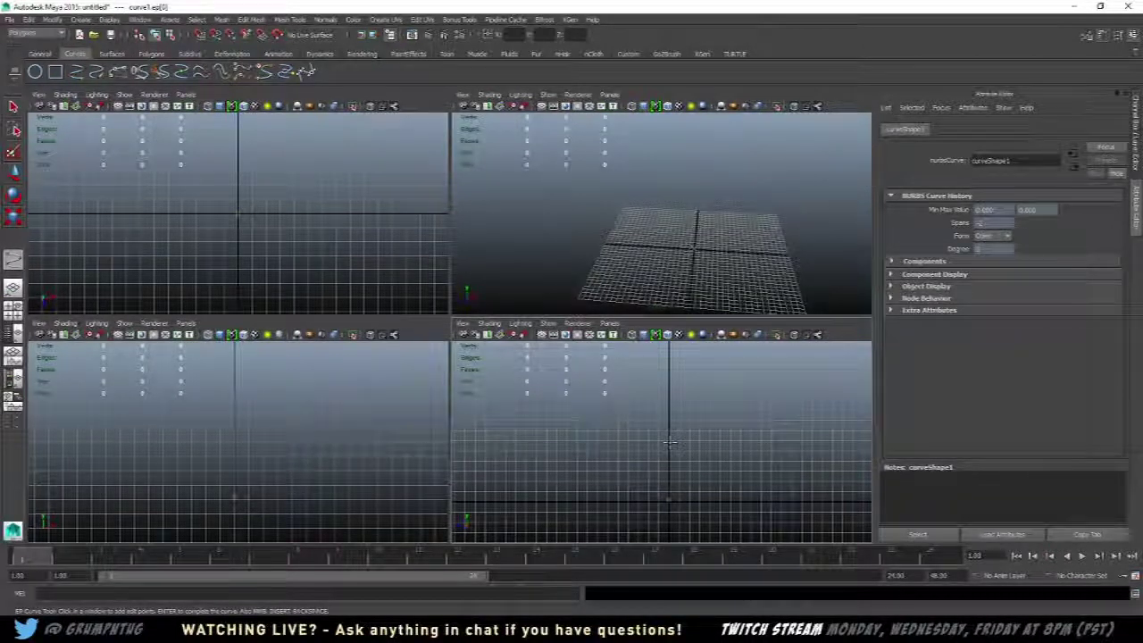
{"action": "left_click", "coordinate": [750, 440]}
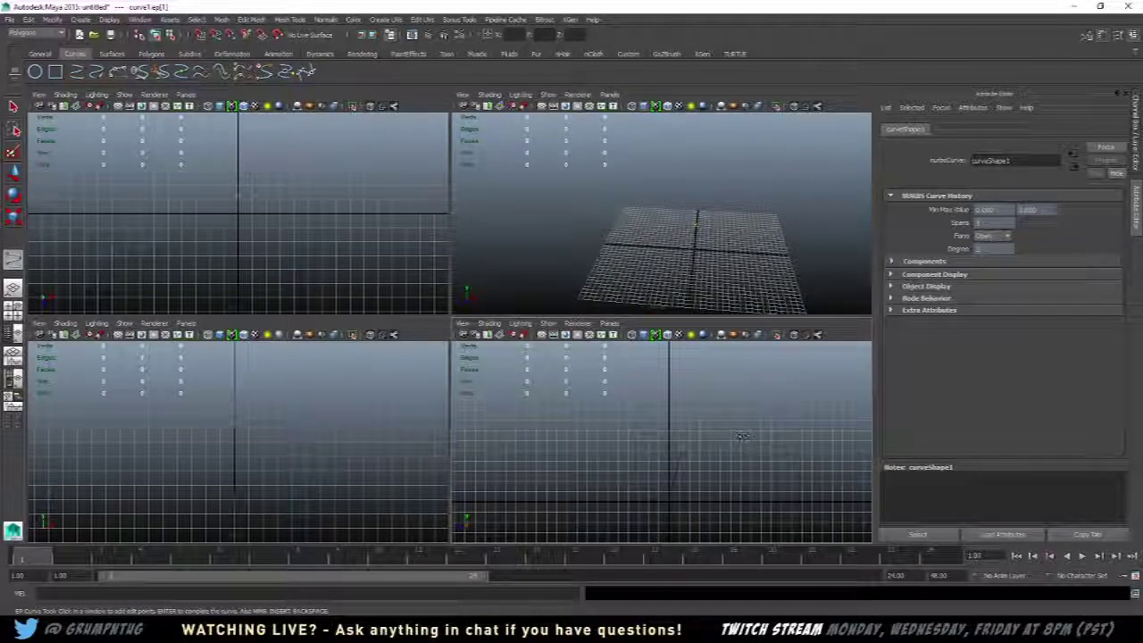
{"action": "left_click_drag", "start_coordinate": [743, 437], "coordinate": [712, 386]}
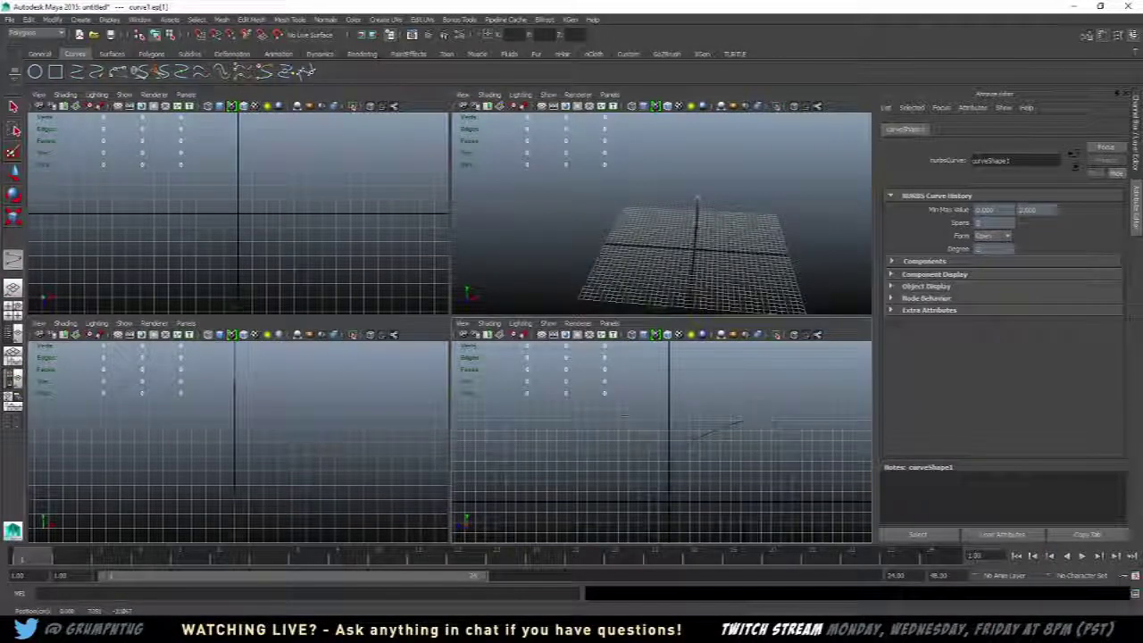
{"action": "left_click_drag", "start_coordinate": [626, 423], "coordinate": [686, 424]}
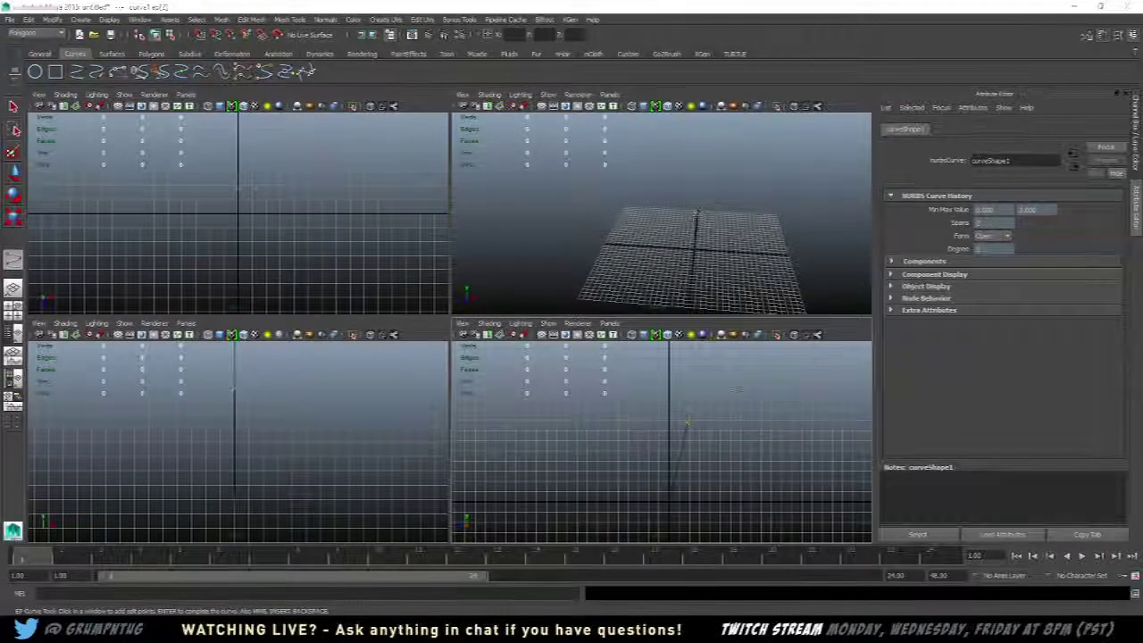
- Continue the EP curve in the enlarged side view, arching it over a rounded hump and down the other side
{"action": "key", "text": "space"}
{"action": "scroll", "coordinate": [519, 287], "scroll_direction": "up", "scroll_amount": 5}
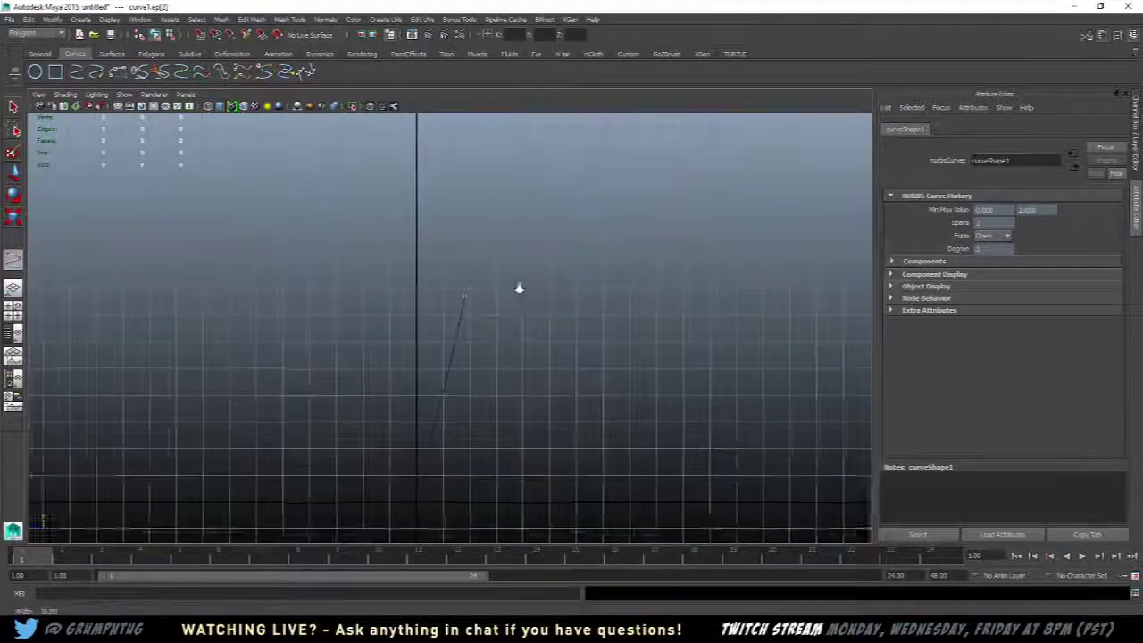
{"action": "right_click_drag", "start_coordinate": [519, 288], "coordinate": [525, 324], "text": "alt"}
{"action": "middle_click_drag", "start_coordinate": [526, 324], "coordinate": [514, 350], "text": "alt"}
{"action": "mouse_move", "coordinate": [518, 352]}
{"action": "right_mouse_down", "text": "alt"}
{"action": "mouse_move", "coordinate": [536, 378]}
{"action": "mouse_move", "coordinate": [531, 364]}
{"action": "right_mouse_up", "text": "alt"}
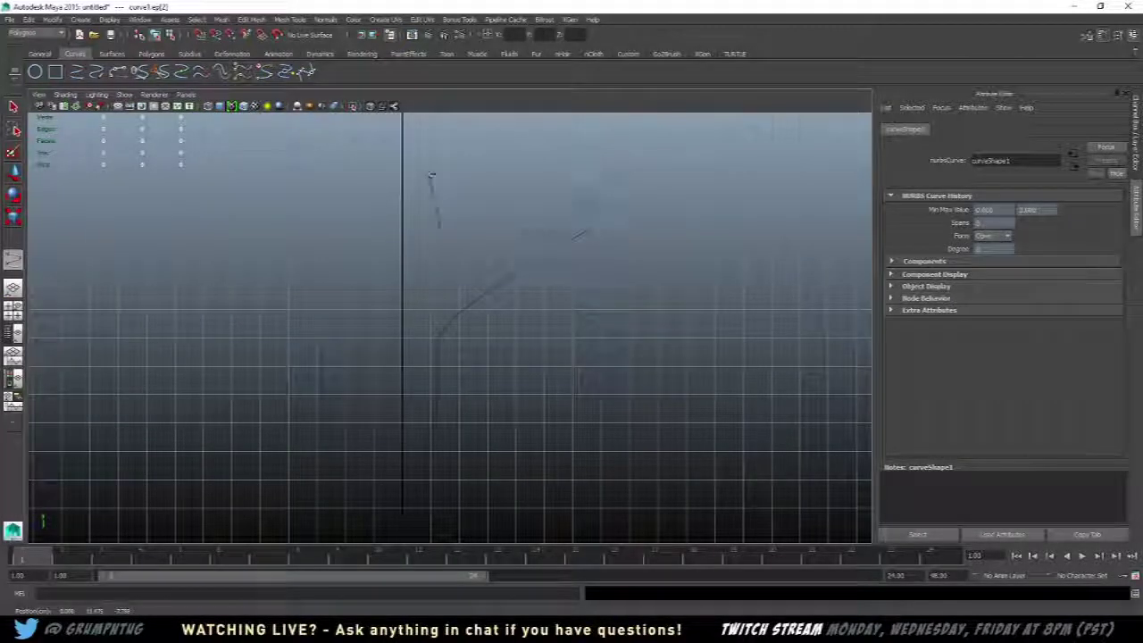
{"action": "left_click_drag", "start_coordinate": [289, 344], "coordinate": [576, 336]}
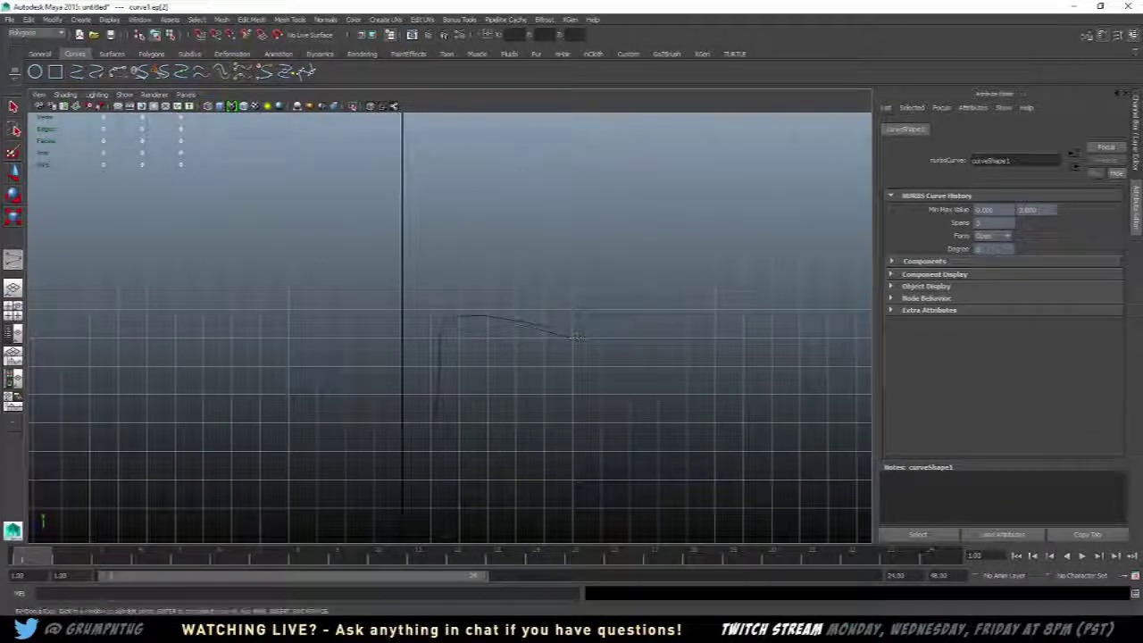
{"action": "left_click", "coordinate": [753, 365]}
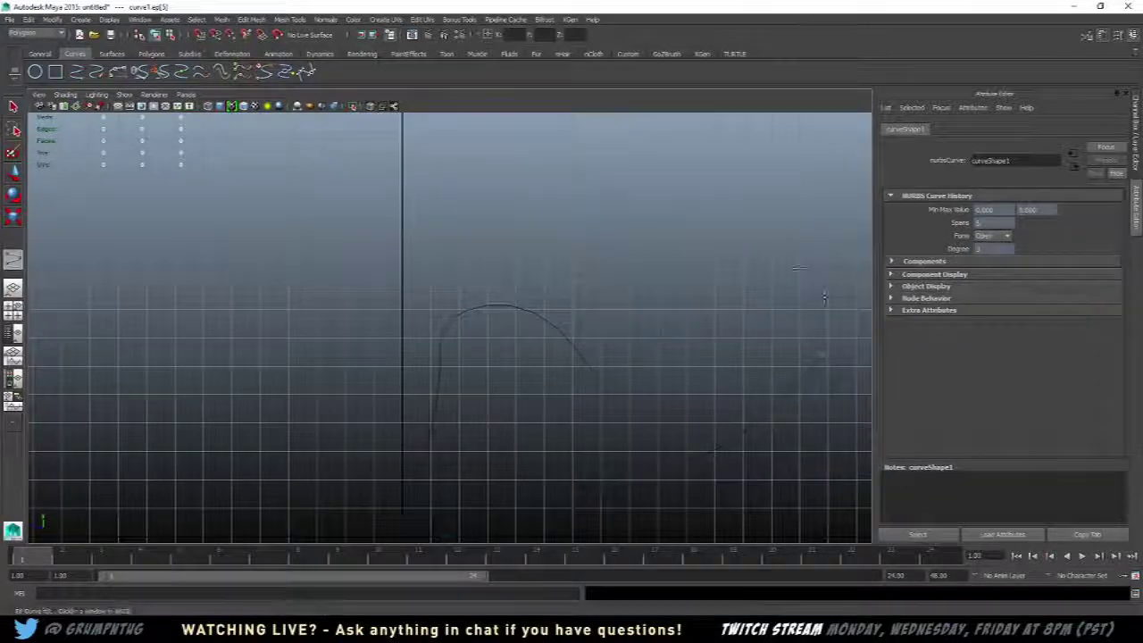
- Add the final edit points so the curve bends upward in an S-shape, and finish the EP curve
{"action": "left_click", "coordinate": [692, 214]}
{"action": "left_click", "coordinate": [677, 157]}
{"action": "left_click", "coordinate": [804, 129]}
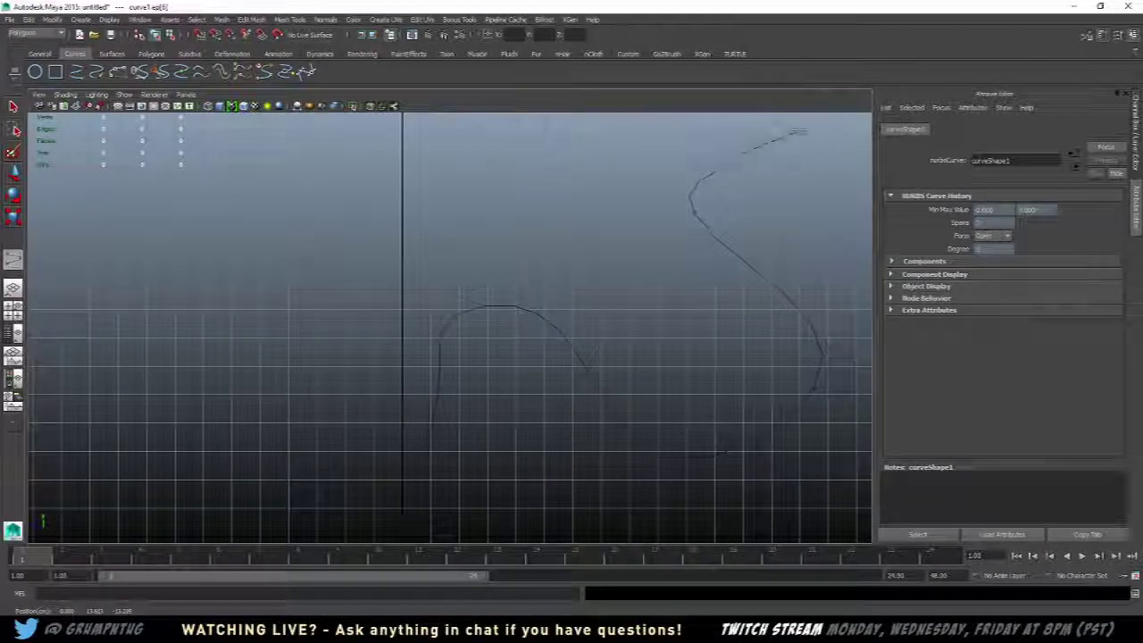
{"action": "key", "text": "space"}
{"action": "key", "text": "space"}
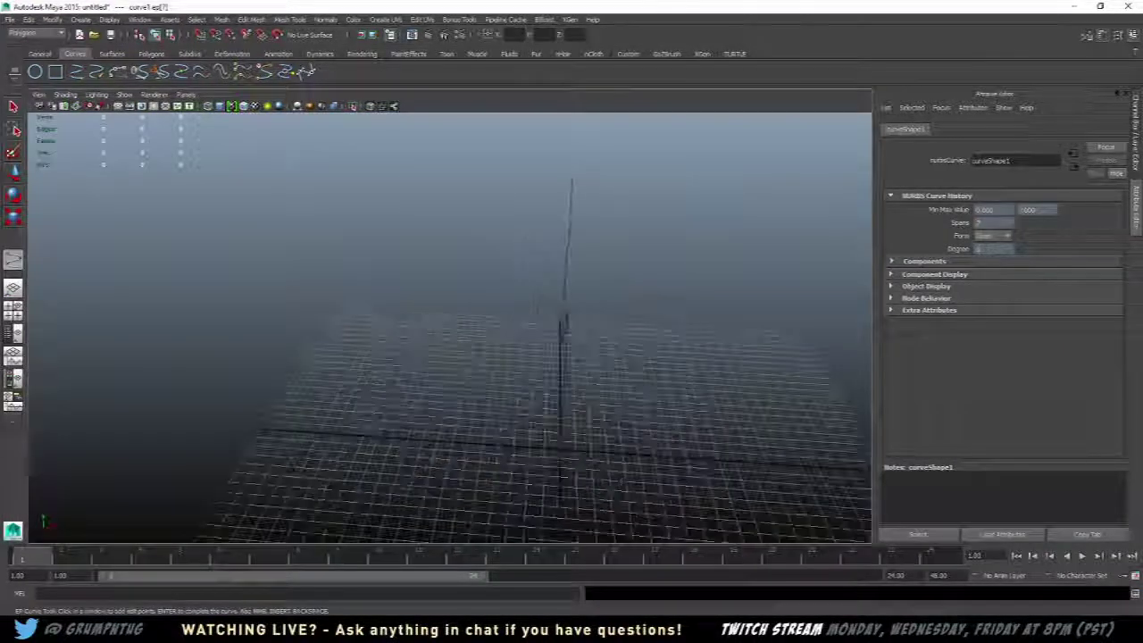
{"action": "key", "text": "w"}
- Draw a small, roughly square polygon plane in the top view and centre it on the curve's start at the origin
{"action": "left_click_drag", "start_coordinate": [615, 413], "coordinate": [671, 442], "text": "alt"}
{"action": "left_click_drag", "start_coordinate": [500, 433], "coordinate": [579, 368], "text": "alt"}
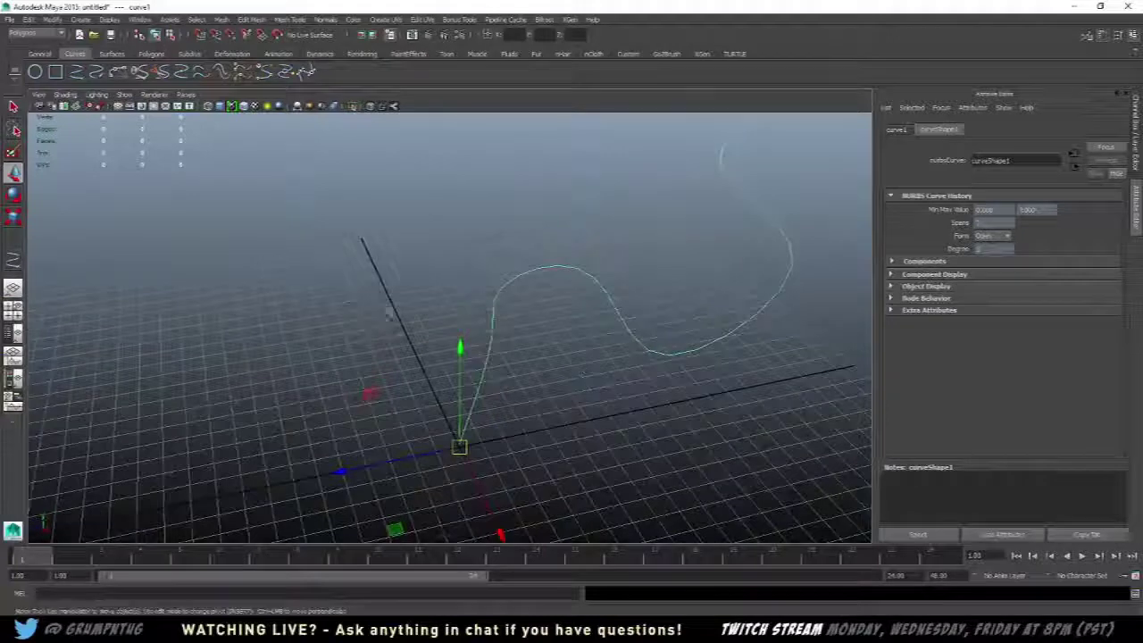
{"action": "key", "text": "space"}
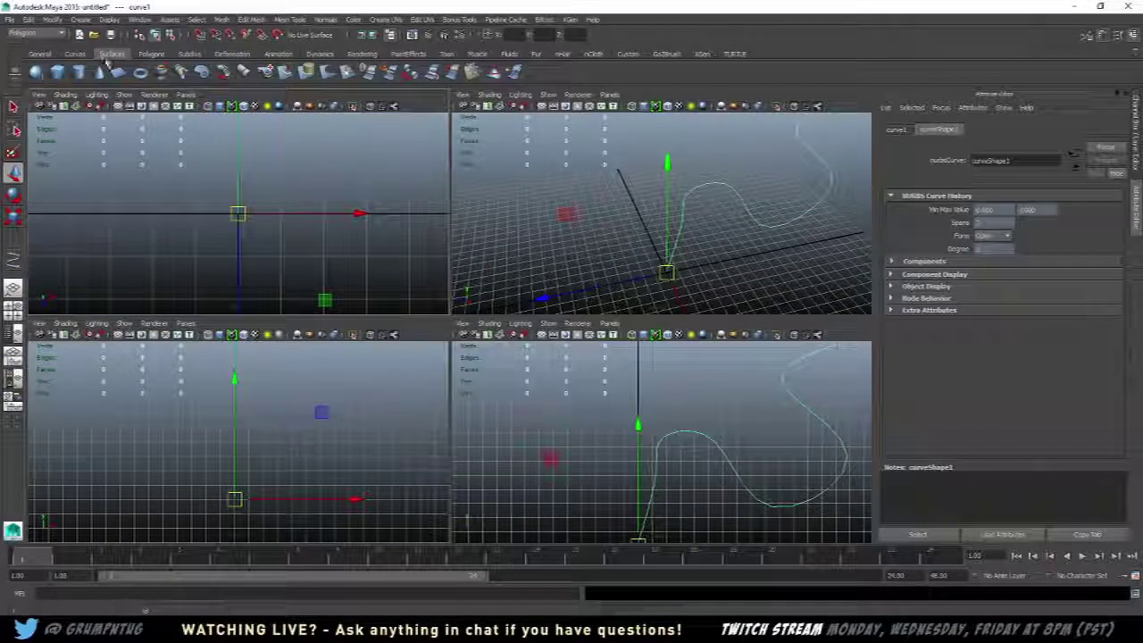
{"action": "left_click", "coordinate": [151, 53]}
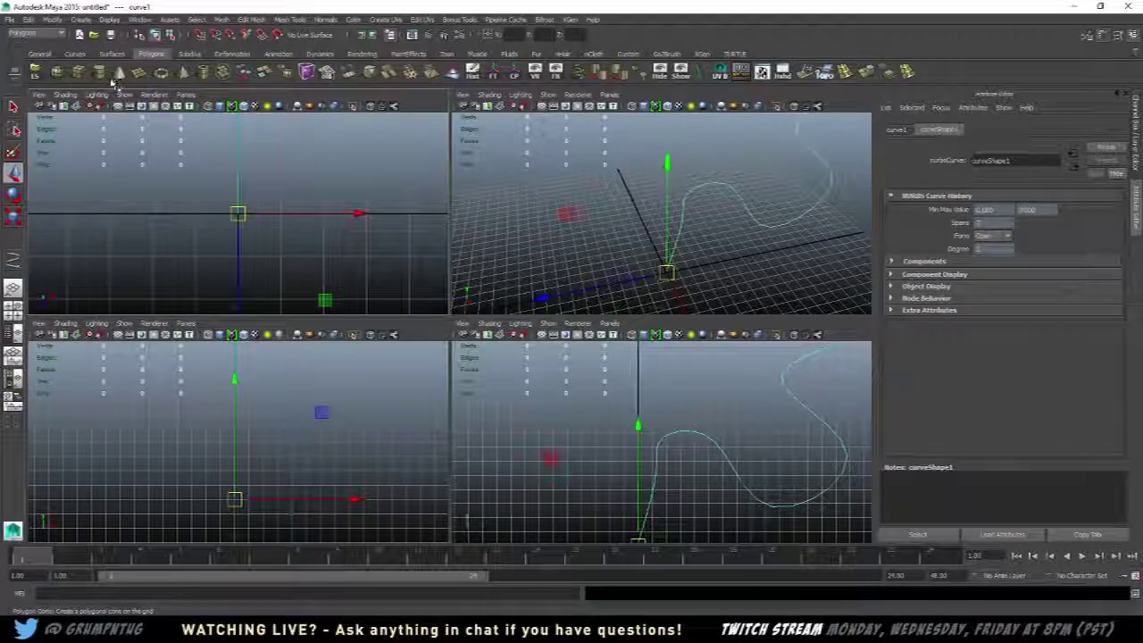
{"action": "left_click", "coordinate": [140, 72]}
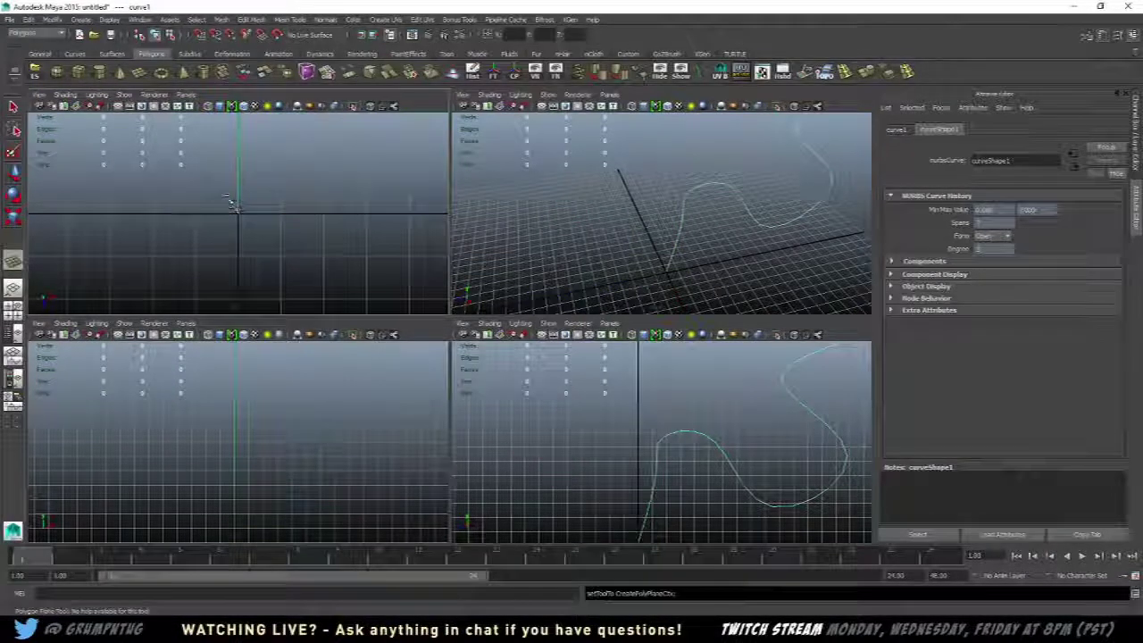
{"action": "left_click_drag", "start_coordinate": [222, 194], "coordinate": [259, 237]}
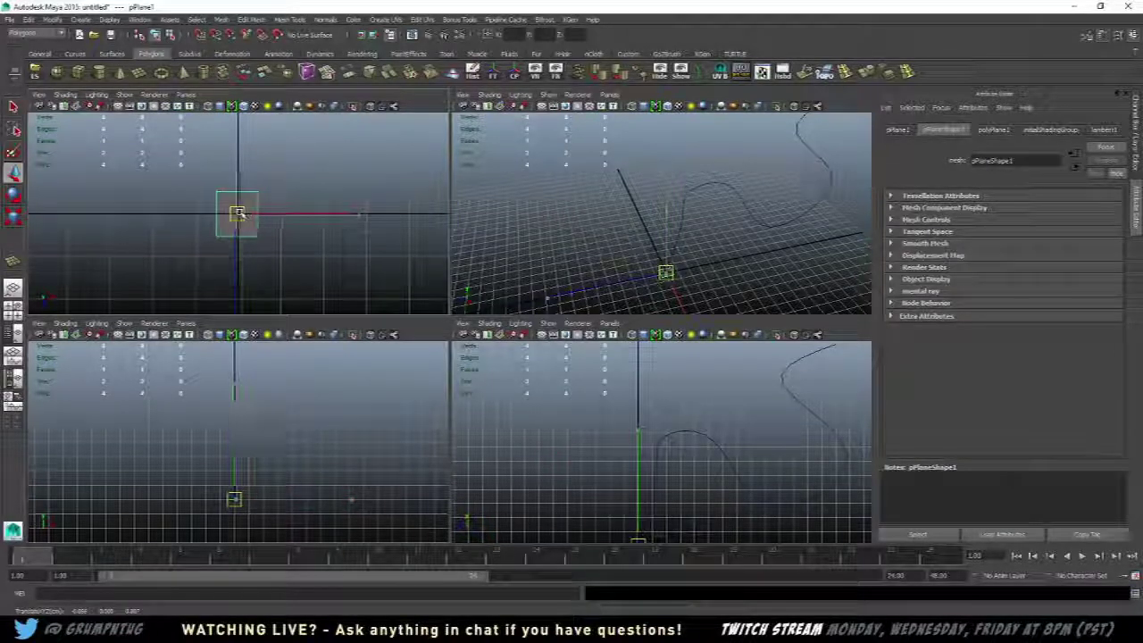
- Inspect the small plane at the curve's start in the perspective view and remove it
{"action": "key", "text": "space"}
{"action": "left_click_drag", "start_coordinate": [714, 268], "coordinate": [348, 380], "text": "alt"}
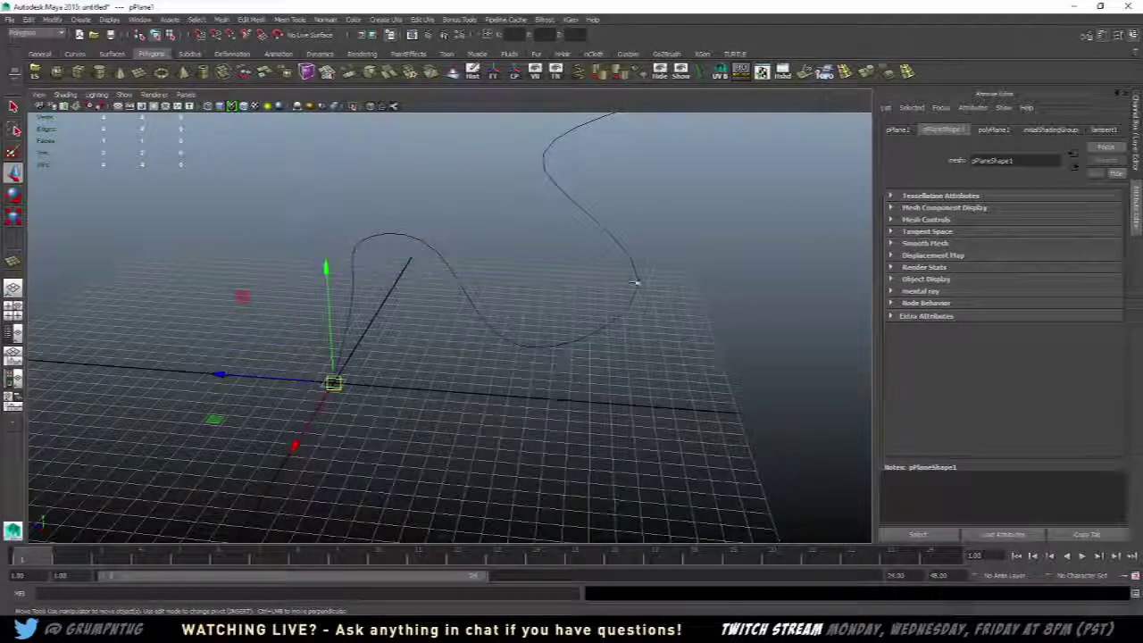
{"action": "left_click_drag", "start_coordinate": [634, 283], "coordinate": [548, 299], "text": "alt"}
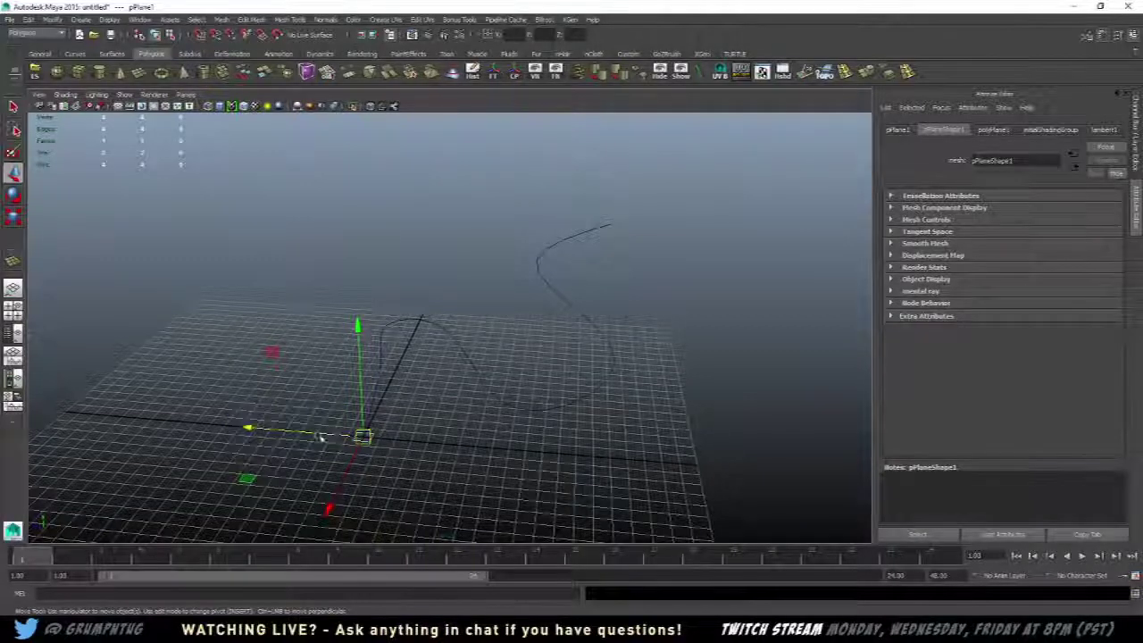
{"action": "left_click_drag", "start_coordinate": [321, 438], "coordinate": [527, 403], "text": "alt"}
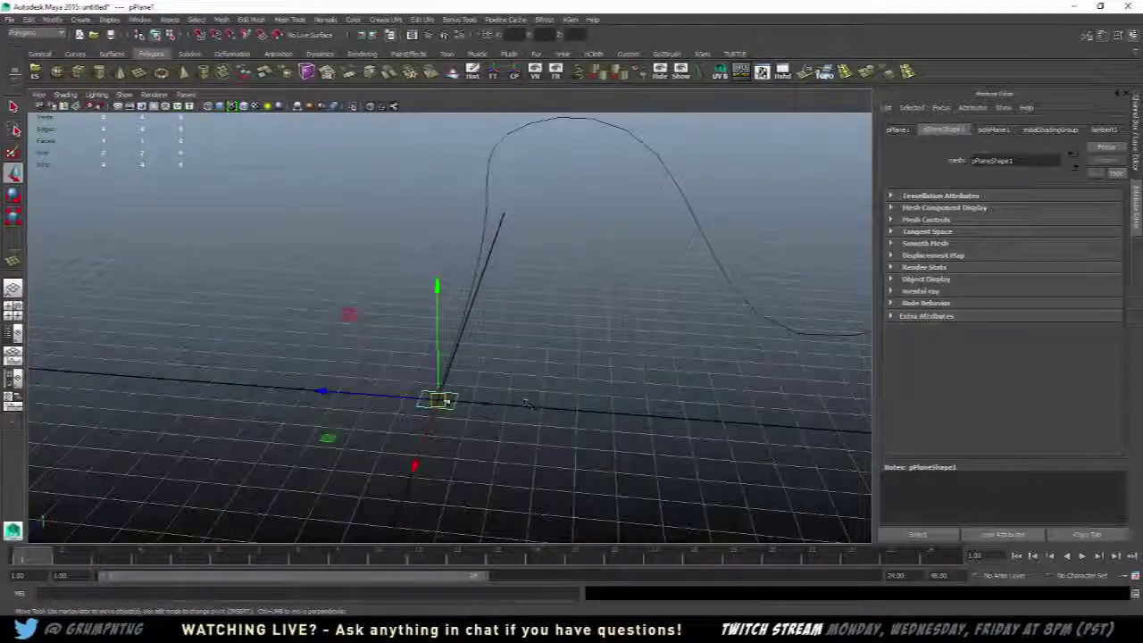
{"action": "left_click", "coordinate": [459, 408]}
{"action": "left_click", "coordinate": [439, 401]}
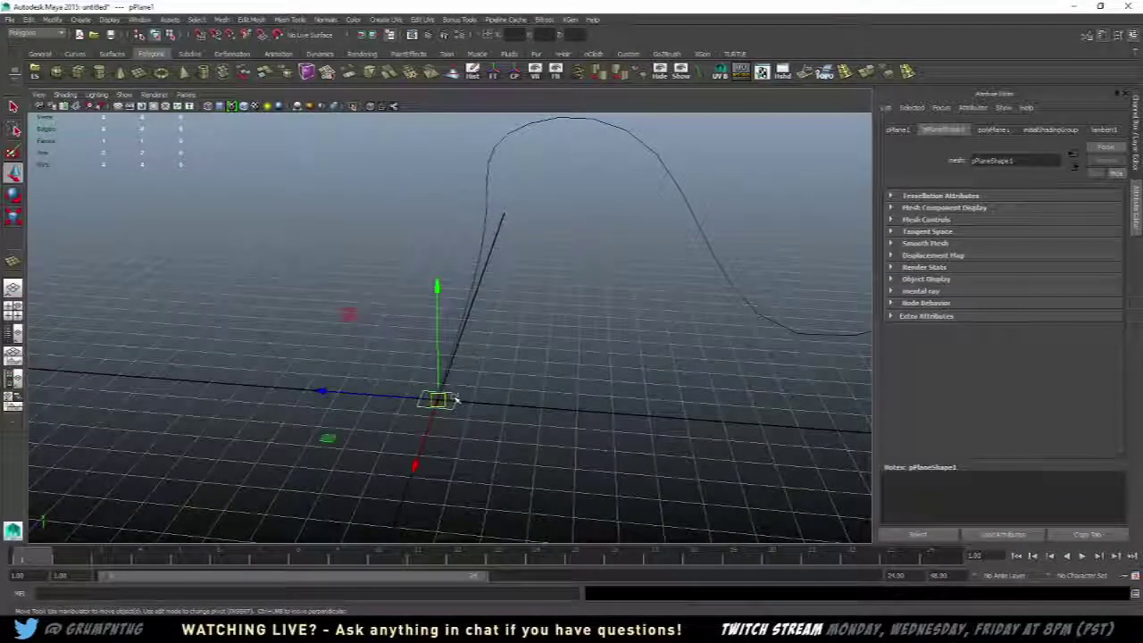
{"action": "left_click", "coordinate": [467, 380]}
- Create a small, roughly square polygon cube at the curve's start on the origin
{"action": "key", "text": "space"}
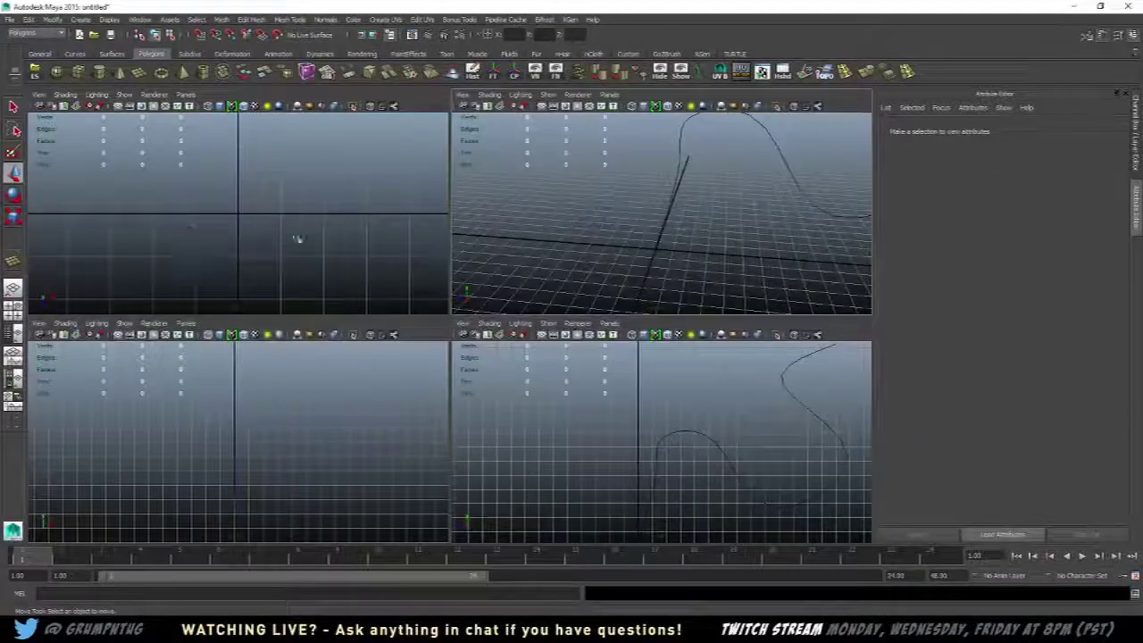
{"action": "left_click", "coordinate": [78, 71]}
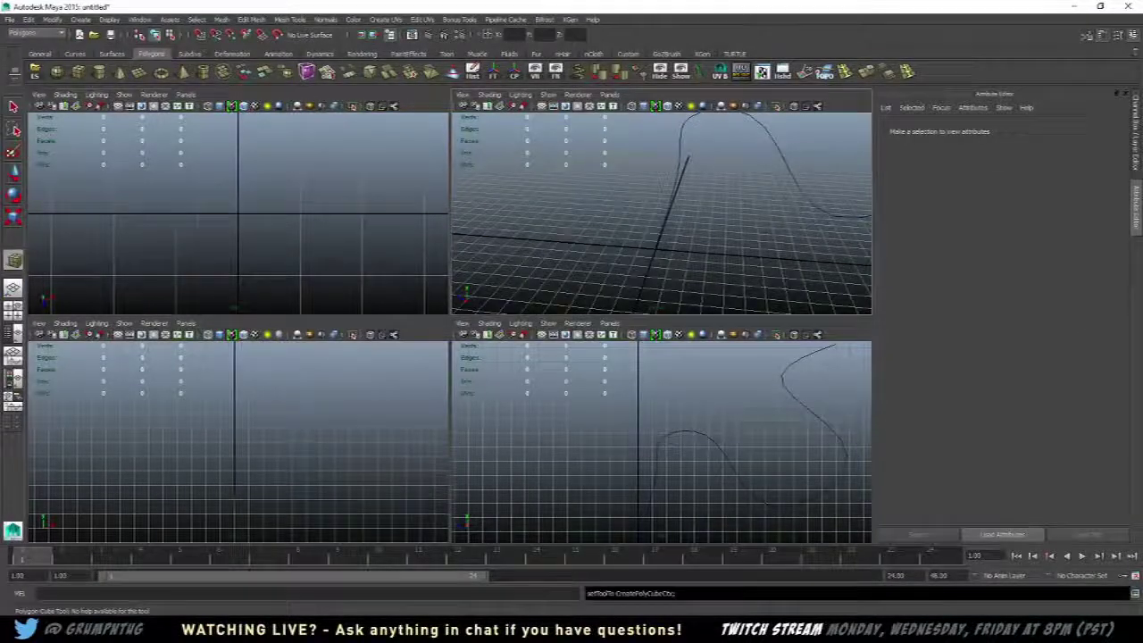
{"action": "left_click_drag", "start_coordinate": [216, 189], "coordinate": [276, 253]}
{"action": "left_click_drag", "start_coordinate": [241, 218], "coordinate": [242, 186]}
{"action": "key", "text": "w"}
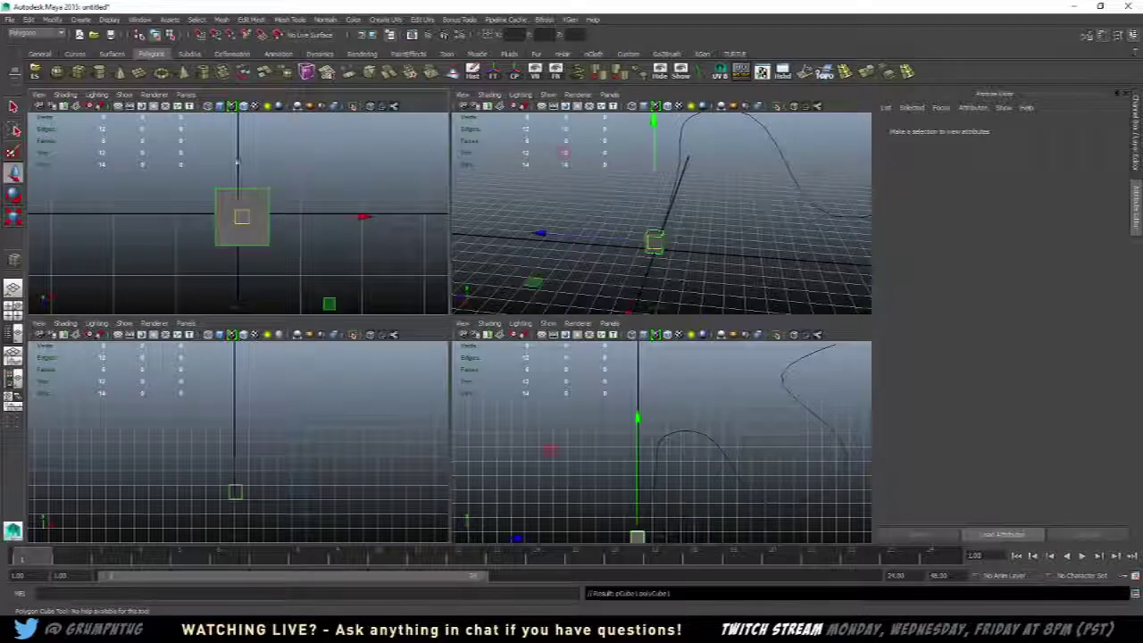
{"action": "key", "text": "space"}
{"action": "left_click_drag", "start_coordinate": [627, 253], "coordinate": [502, 243], "text": "alt"}
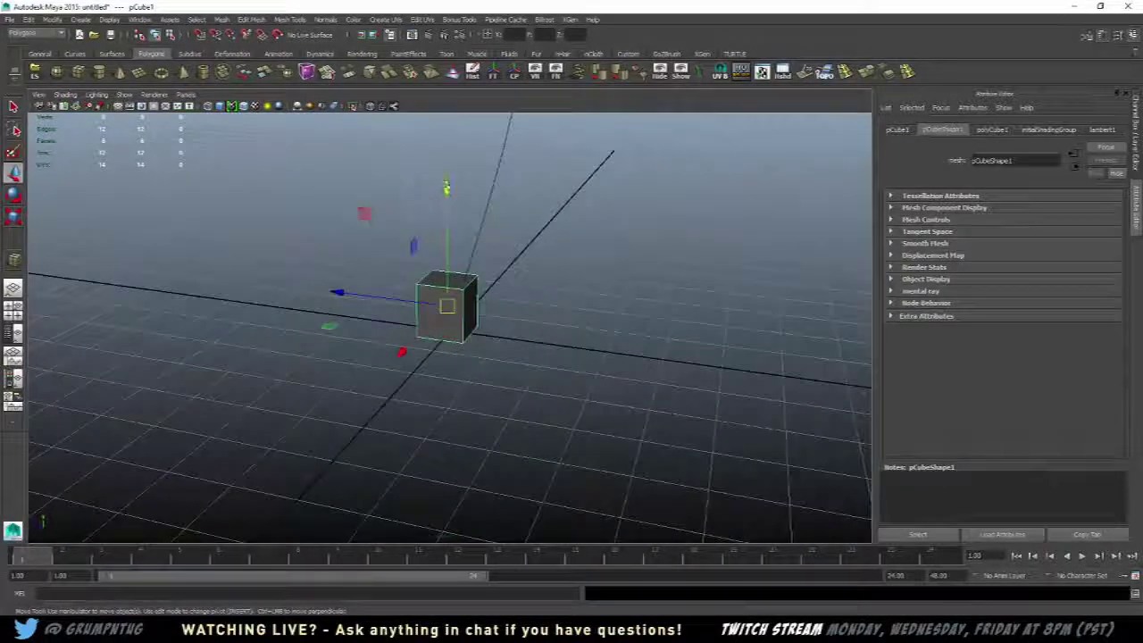
- Lower the cube to the start of the curve and rotate it sideways so it stands diagonally
{"action": "key", "text": "e"}
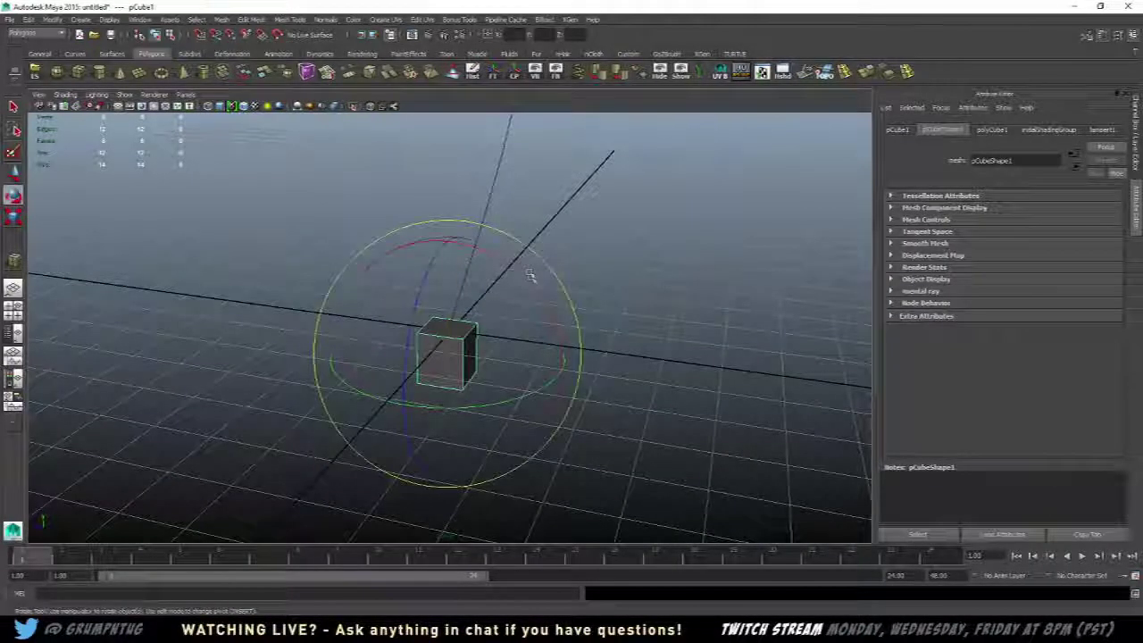
{"action": "left_click_drag", "start_coordinate": [533, 284], "coordinate": [433, 286]}
{"action": "key", "text": "w"}
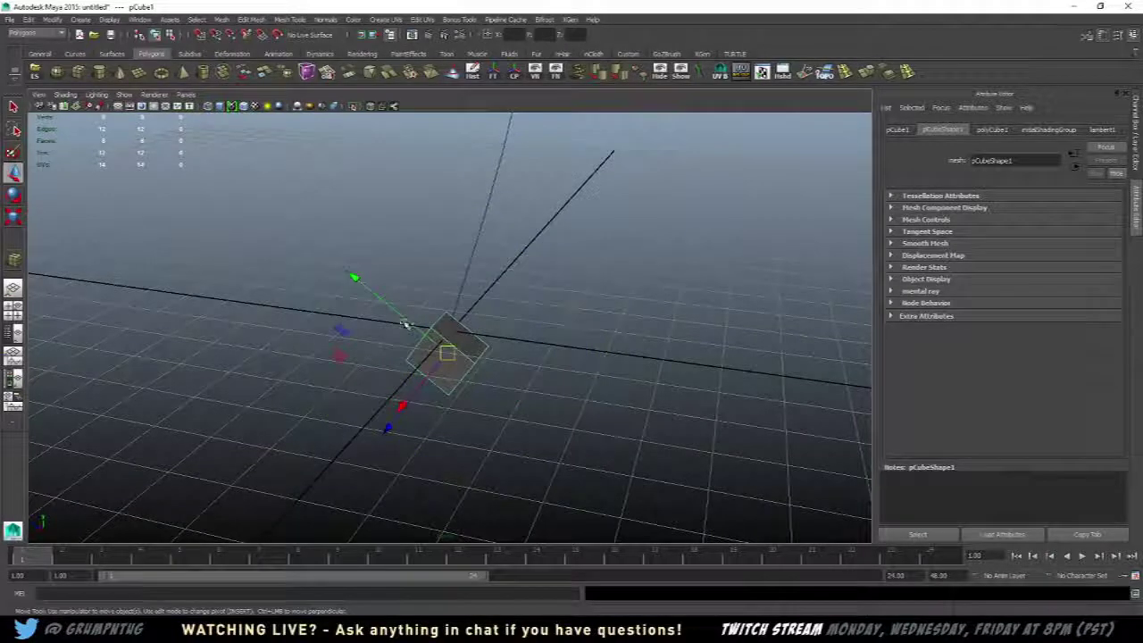
- Select the tilted cube's original top face and extrude it outward along its normal
{"action": "left_click_drag", "start_coordinate": [395, 322], "coordinate": [474, 333], "text": "alt"}
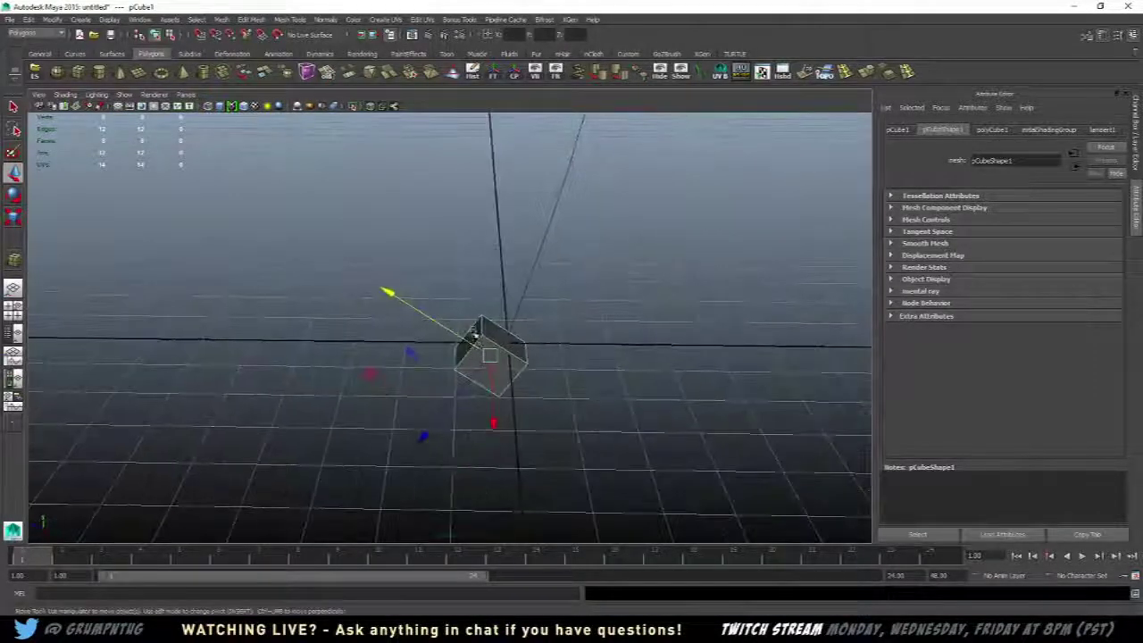
{"action": "right_click_drag", "start_coordinate": [473, 330], "coordinate": [473, 358]}
{"action": "left_click", "coordinate": [500, 333]}
{"action": "left_click_drag", "start_coordinate": [516, 418], "coordinate": [460, 326]}
{"action": "key", "text": "space"}
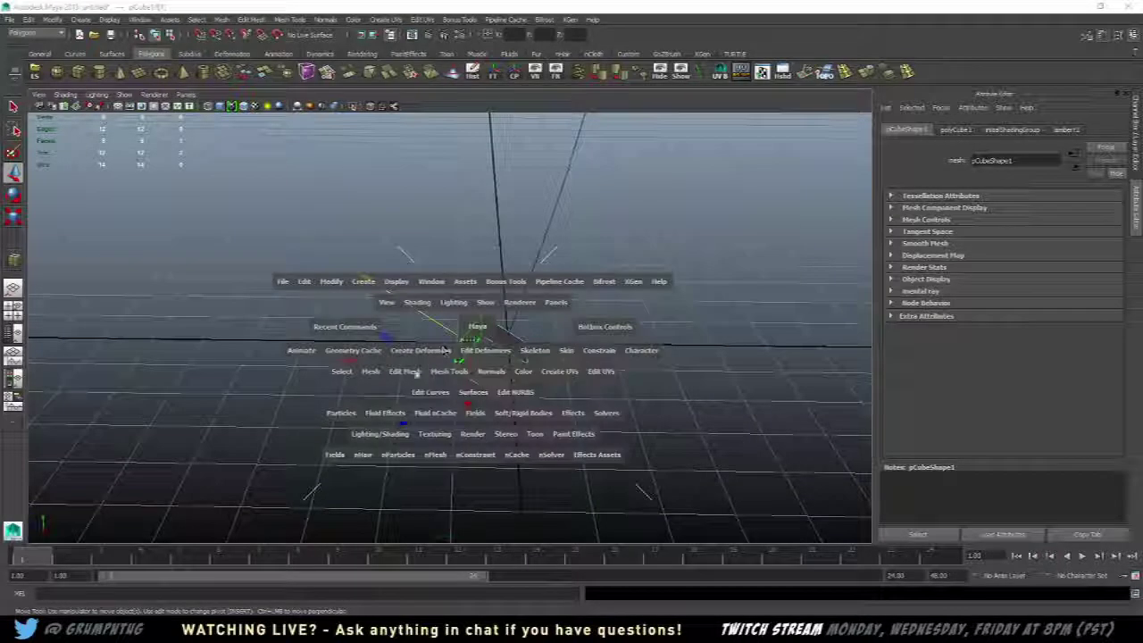
{"action": "left_click", "coordinate": [404, 370]}
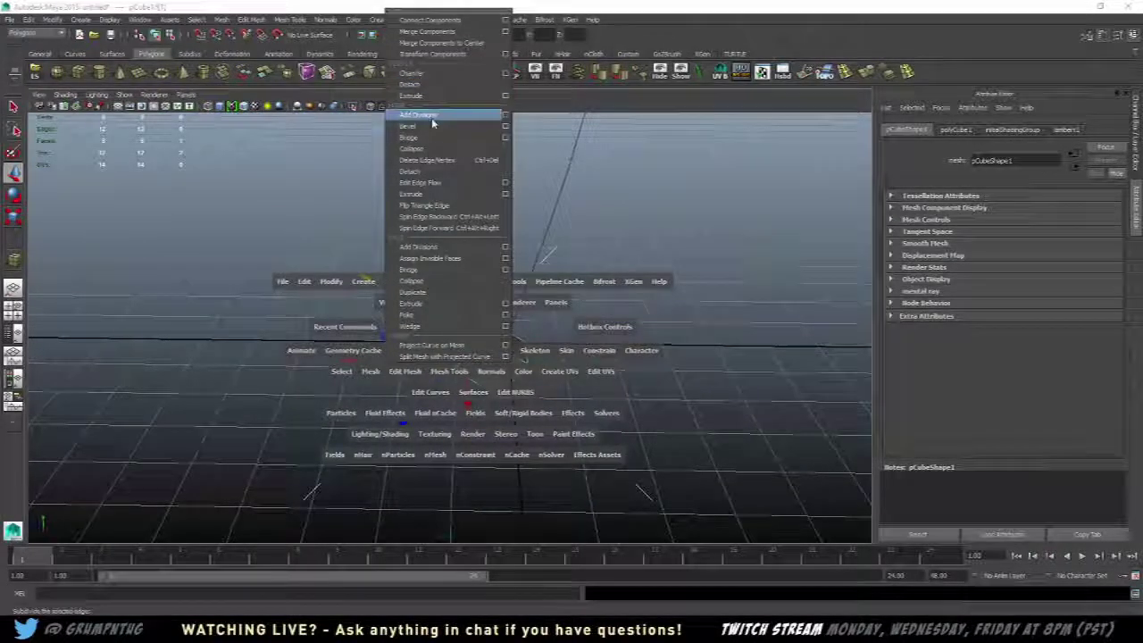
{"action": "left_click", "coordinate": [435, 303]}
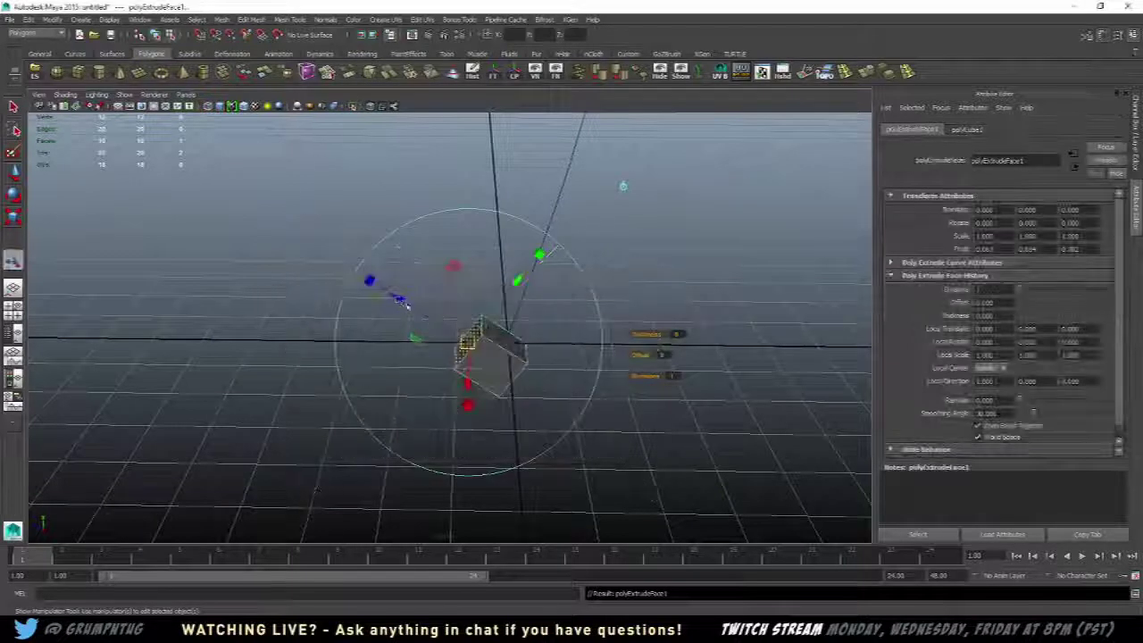
{"action": "left_click_drag", "start_coordinate": [369, 281], "coordinate": [328, 260]}
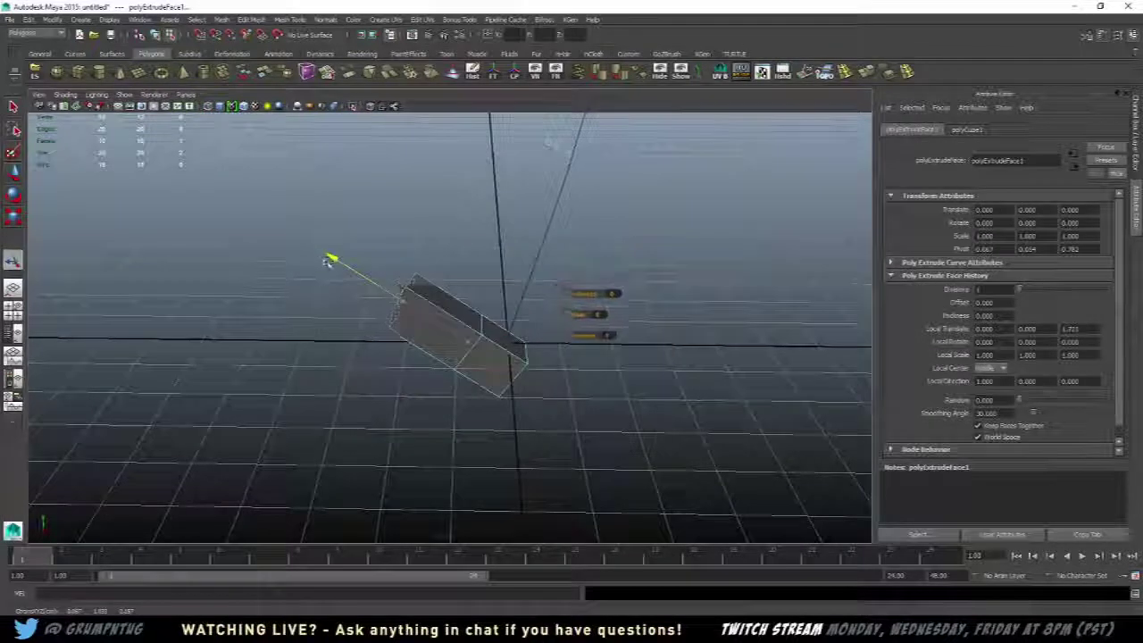
{"action": "left_click", "coordinate": [543, 449]}
{"action": "left_click_drag", "start_coordinate": [598, 416], "coordinate": [422, 392], "text": "alt"}
{"action": "left_click", "coordinate": [458, 351]}
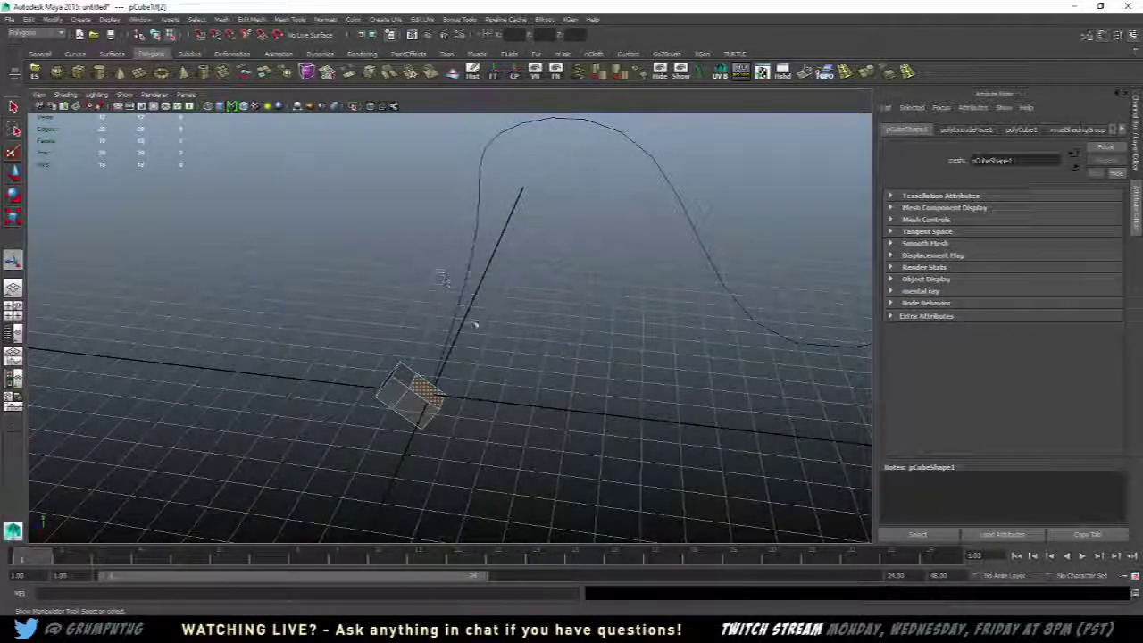
{"action": "left_click_drag", "start_coordinate": [436, 274], "coordinate": [488, 331]}
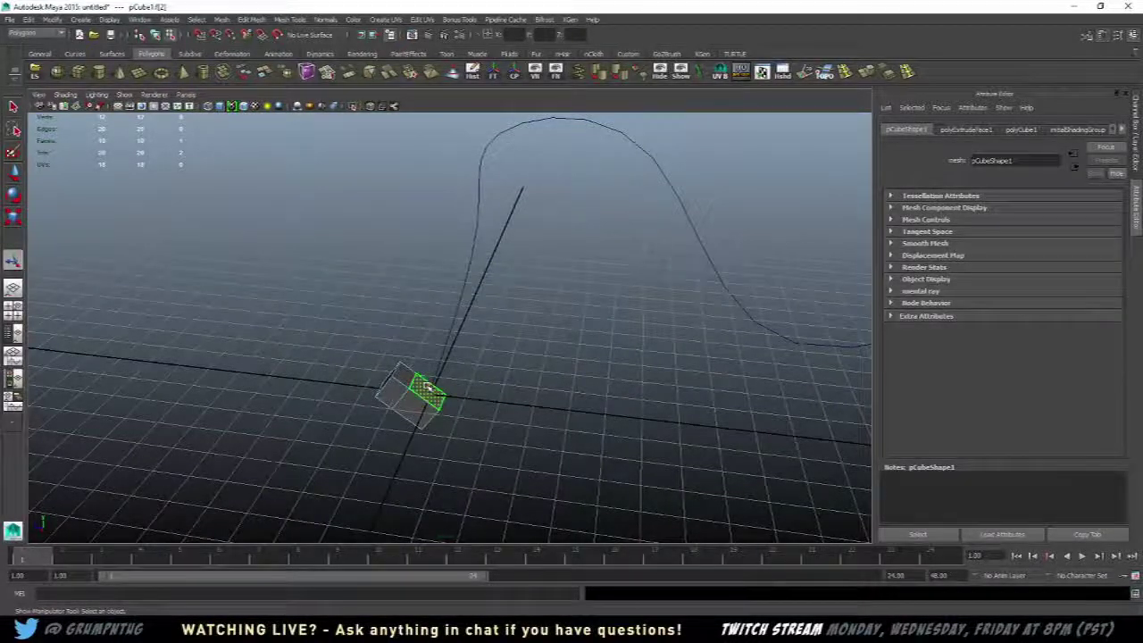
{"action": "right_click_drag", "start_coordinate": [428, 385], "coordinate": [477, 323]}
{"action": "left_click", "coordinate": [457, 315]}
{"action": "scroll", "coordinate": [514, 366], "scroll_direction": "up", "scroll_amount": 3}
{"action": "middle_click_drag", "start_coordinate": [492, 365], "coordinate": [500, 330], "text": "alt"}
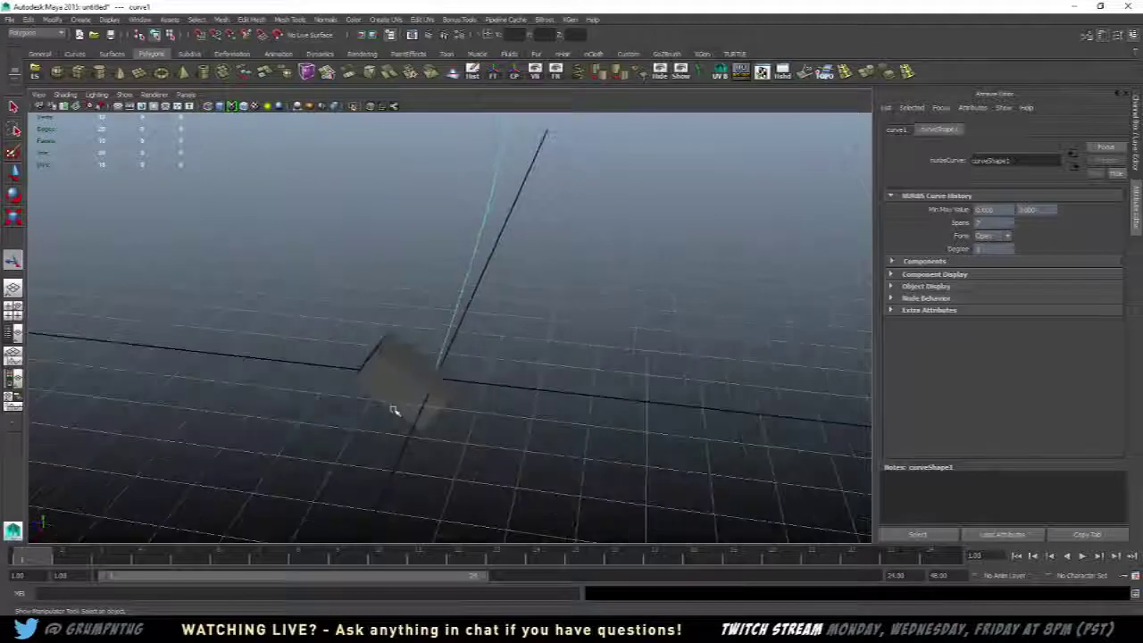
- Select the block's upward-facing face at the curve's start together with the EP curve, and extrude the face along the curve
{"action": "left_click", "coordinate": [396, 411]}
{"action": "right_click_drag", "start_coordinate": [416, 370], "coordinate": [416, 418]}
{"action": "left_click", "coordinate": [427, 374]}
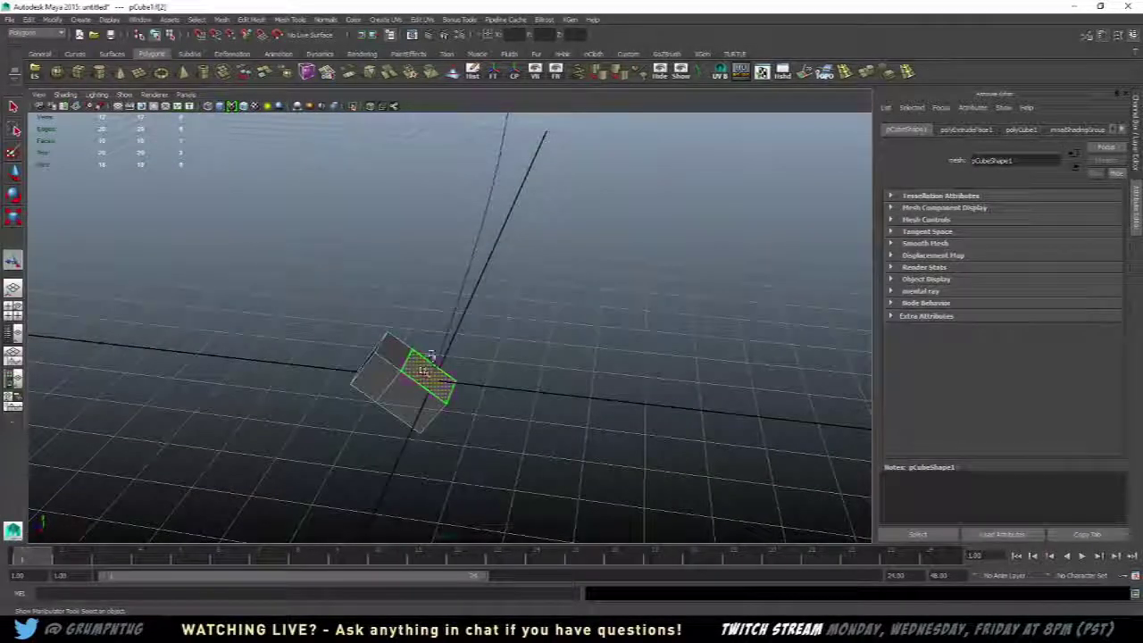
{"action": "left_click", "coordinate": [451, 326], "text": "shift"}
{"action": "left_click_drag", "start_coordinate": [479, 345], "coordinate": [452, 389], "text": "alt"}
{"action": "left_click", "coordinate": [384, 405], "text": "shift"}
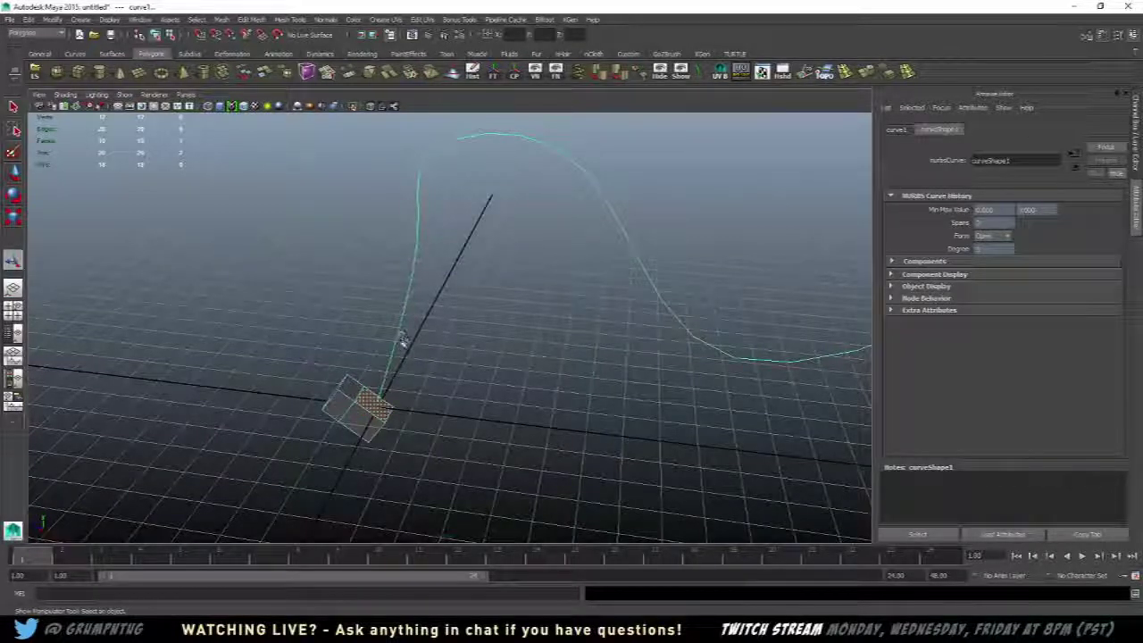
{"action": "left_click_drag", "start_coordinate": [402, 301], "coordinate": [523, 357], "text": "alt"}
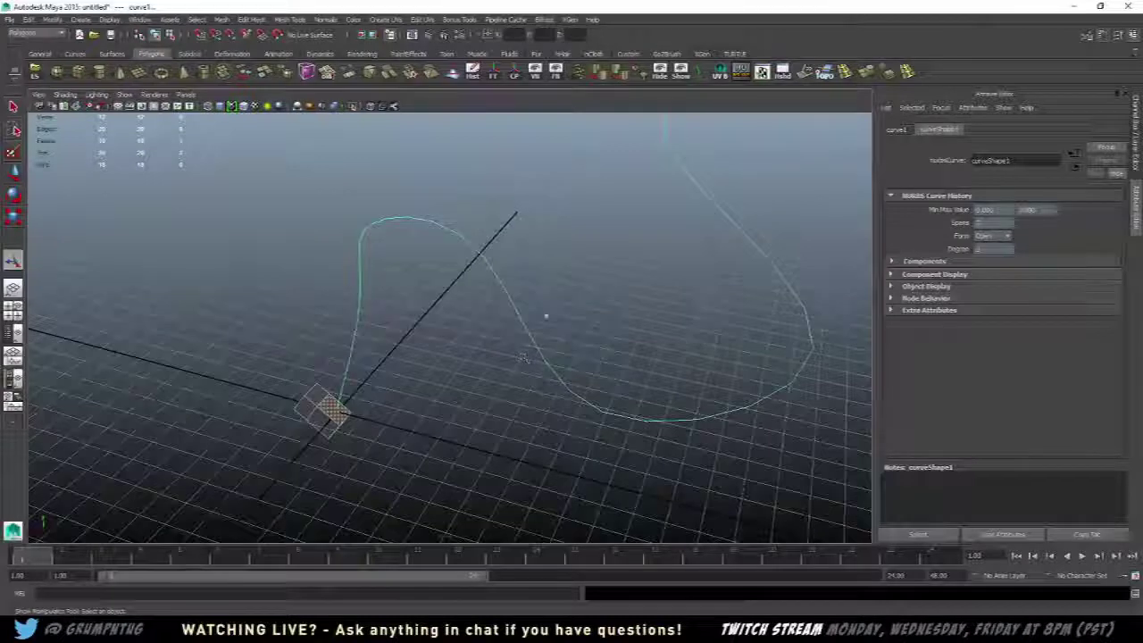
{"action": "key", "text": "space"}
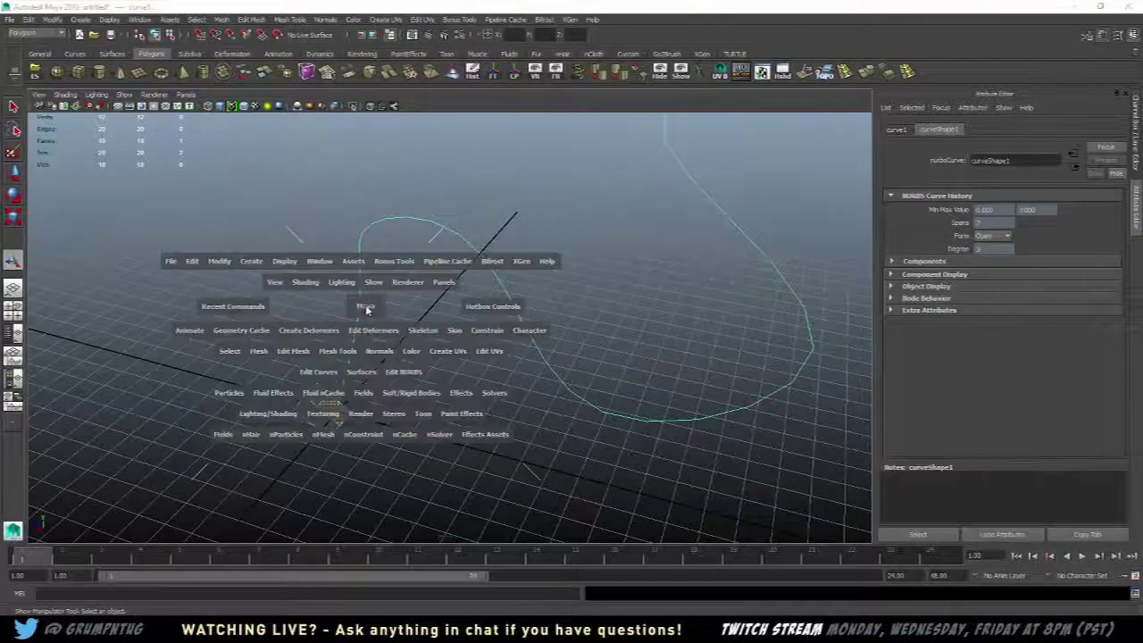
{"action": "left_click", "coordinate": [295, 350]}
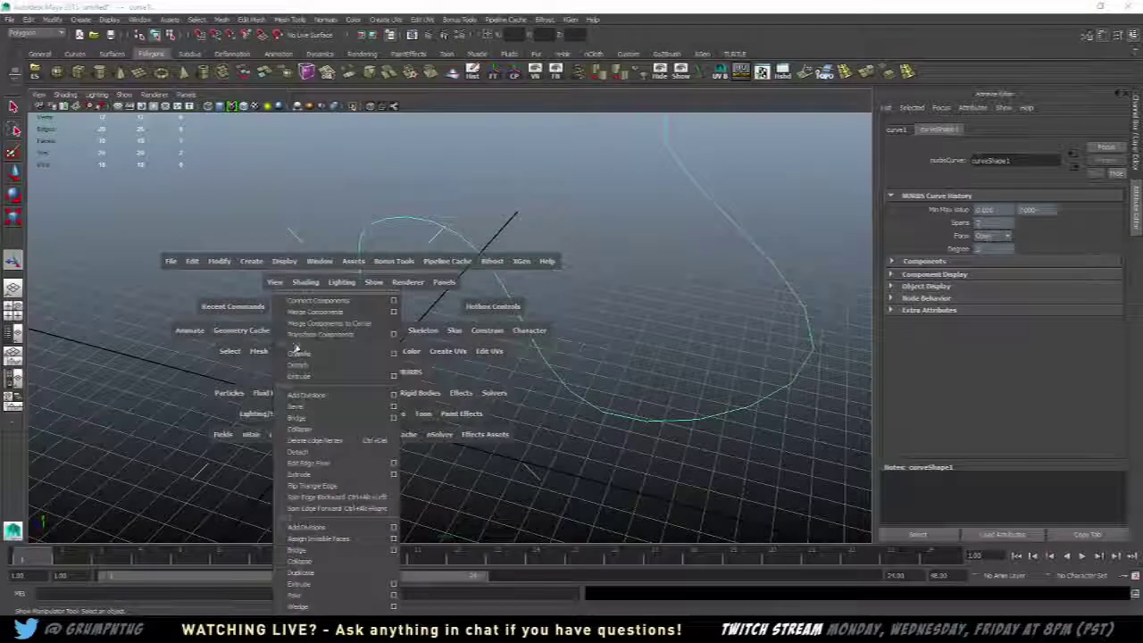
{"action": "left_click", "coordinate": [304, 595]}
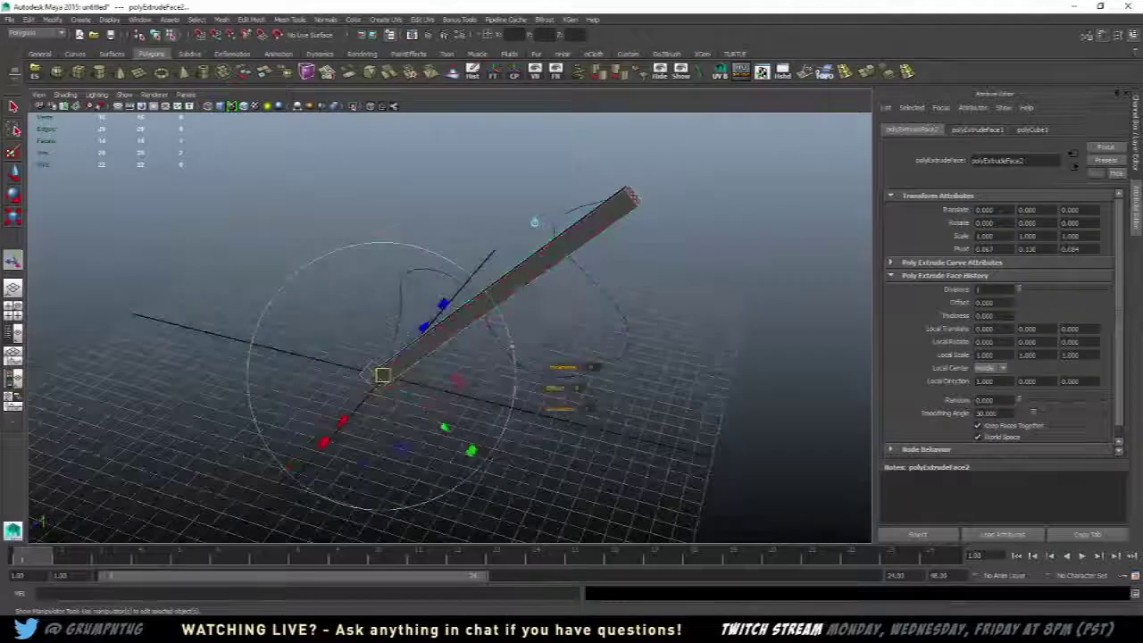
{"action": "left_click_drag", "start_coordinate": [625, 179], "coordinate": [657, 163], "text": "alt"}
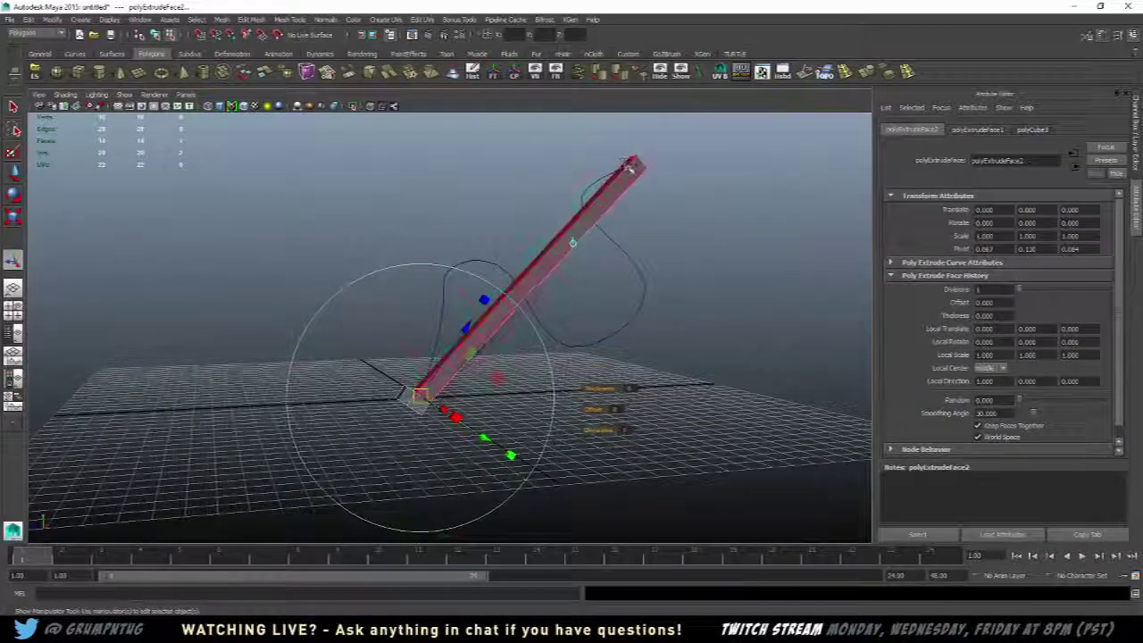
{"action": "left_click_drag", "start_coordinate": [742, 189], "coordinate": [714, 193], "text": "alt"}
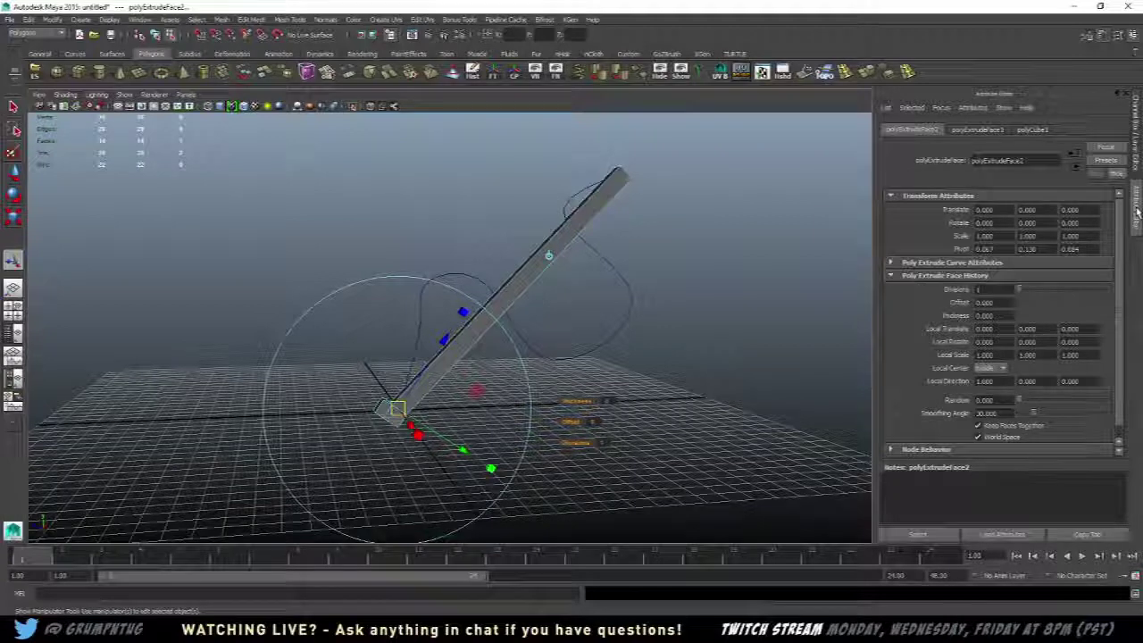
- Look through the attributes of both extrusions and the cube, and try raising the Divisions of the curve extrusion
{"action": "left_click", "coordinate": [978, 130]}
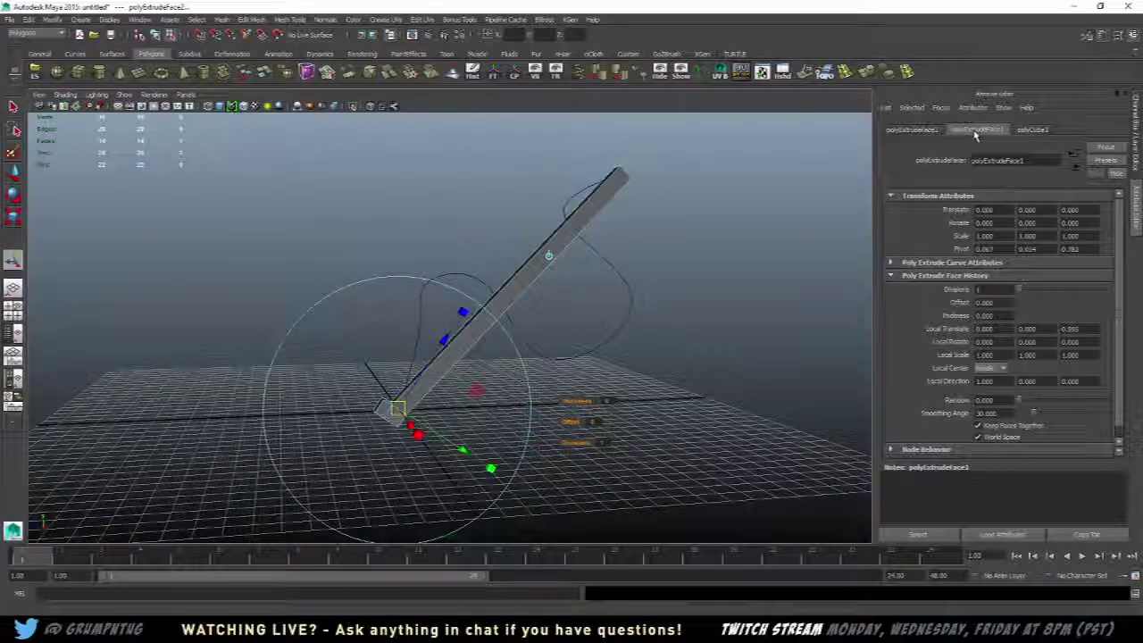
{"action": "left_click", "coordinate": [1031, 130]}
{"action": "left_click", "coordinate": [986, 132]}
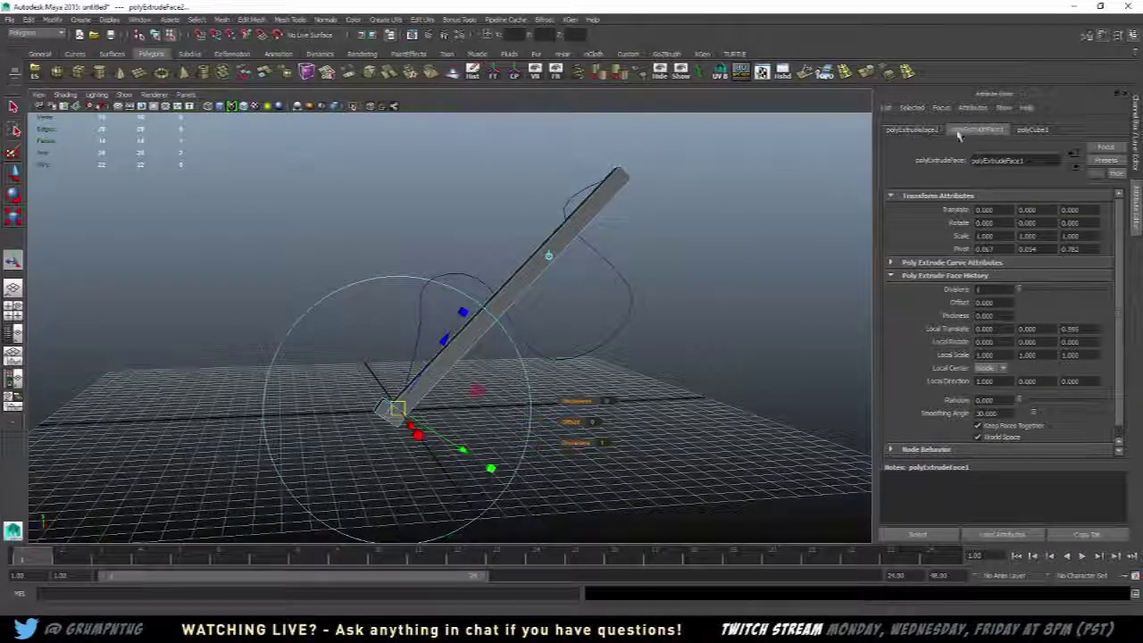
{"action": "left_click", "coordinate": [913, 131]}
{"action": "mouse_move", "coordinate": [1020, 289]}
{"action": "left_mouse_down"}
{"action": "mouse_move", "coordinate": [1029, 292]}
{"action": "mouse_move", "coordinate": [1006, 285]}
{"action": "left_mouse_up"}
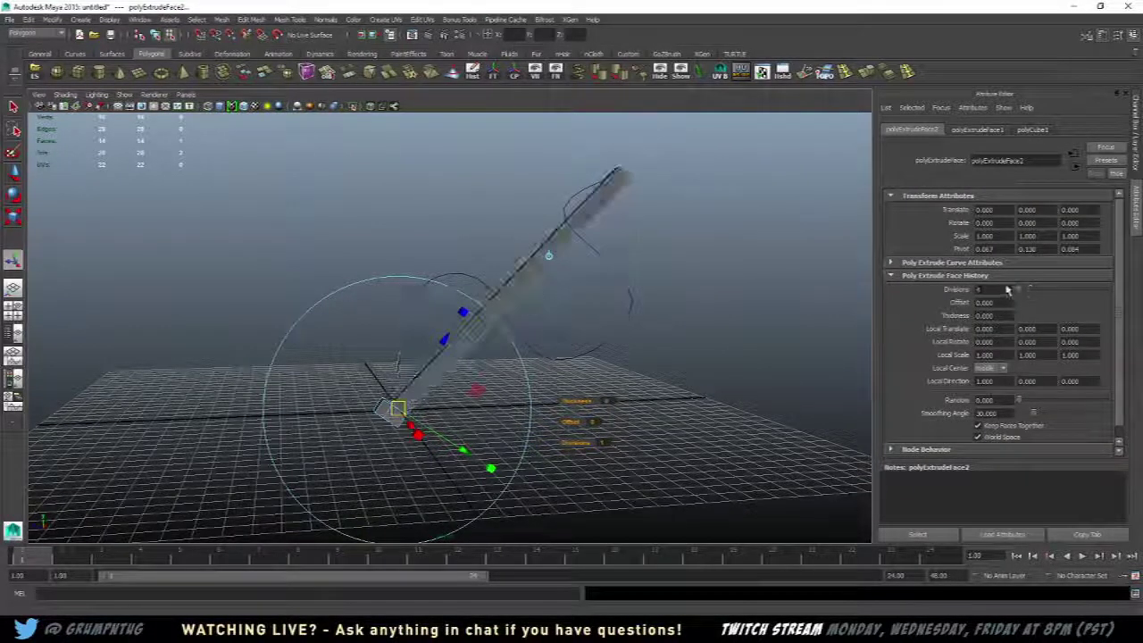
{"action": "left_click_drag", "start_coordinate": [733, 247], "coordinate": [817, 274], "text": "alt"}
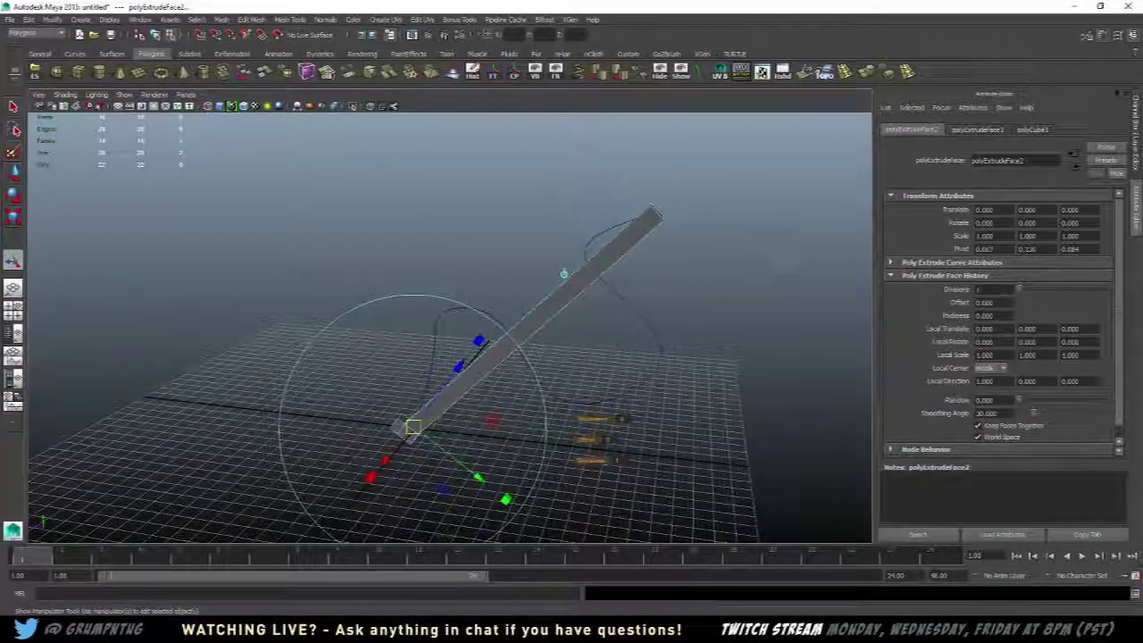
- Close the Attribute Editor and display the Channel Box / Layer Editor
{"action": "left_click", "coordinate": [1128, 100]}
{"action": "left_click", "coordinate": [1139, 94]}
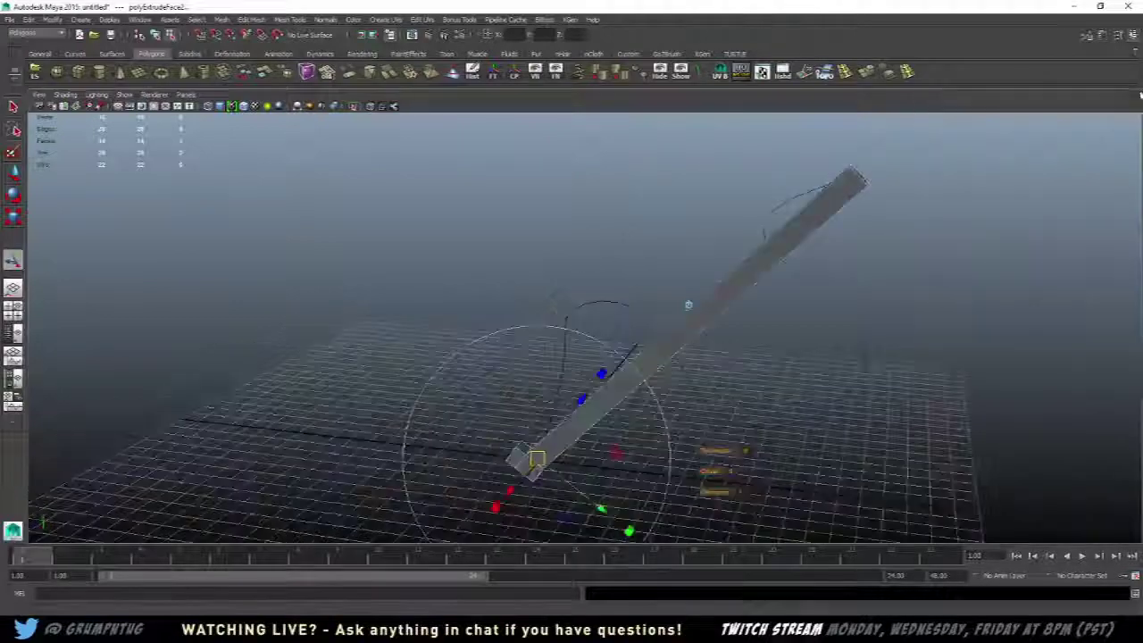
{"action": "left_click_drag", "start_coordinate": [572, 286], "coordinate": [648, 231], "text": "alt"}
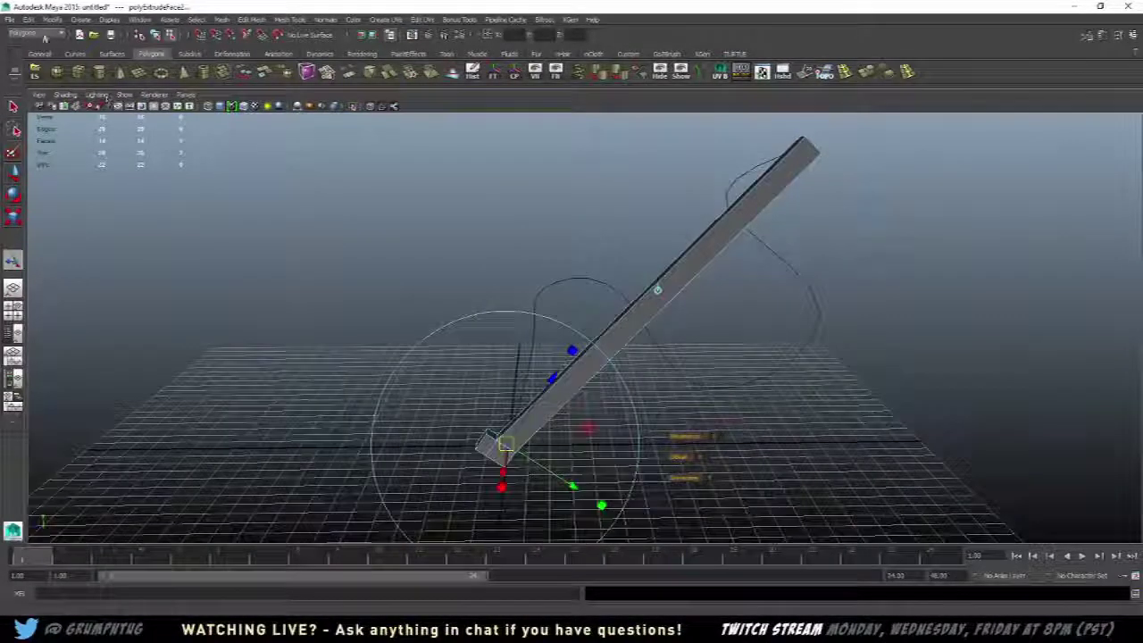
{"action": "left_click", "coordinate": [109, 19]}
{"action": "mouse_move", "coordinate": [139, 61]}
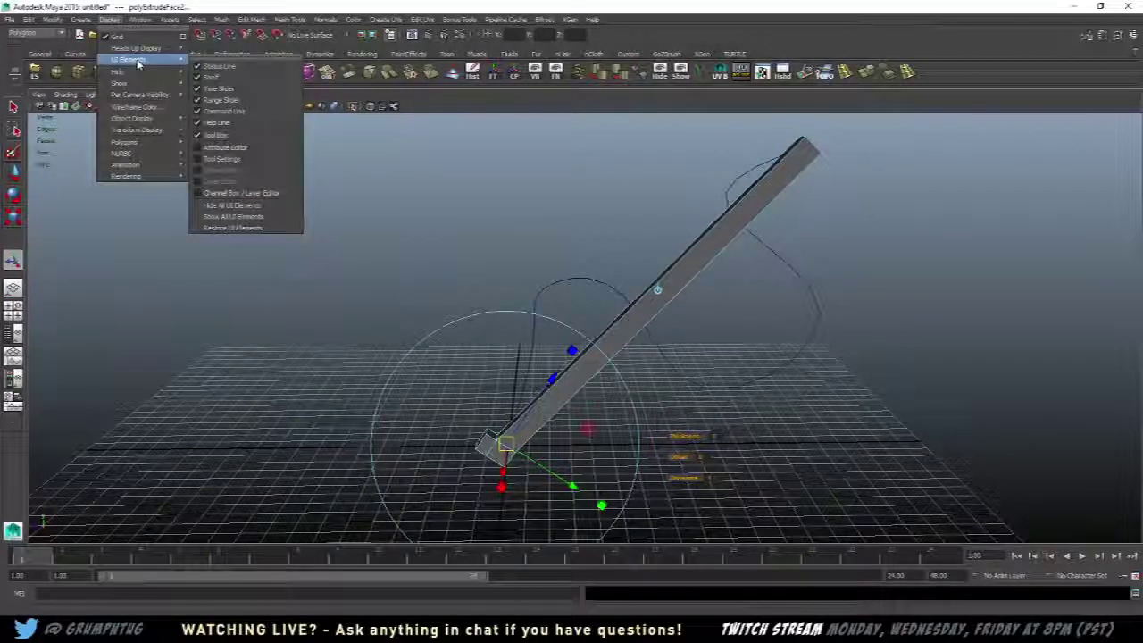
{"action": "left_click", "coordinate": [203, 194]}
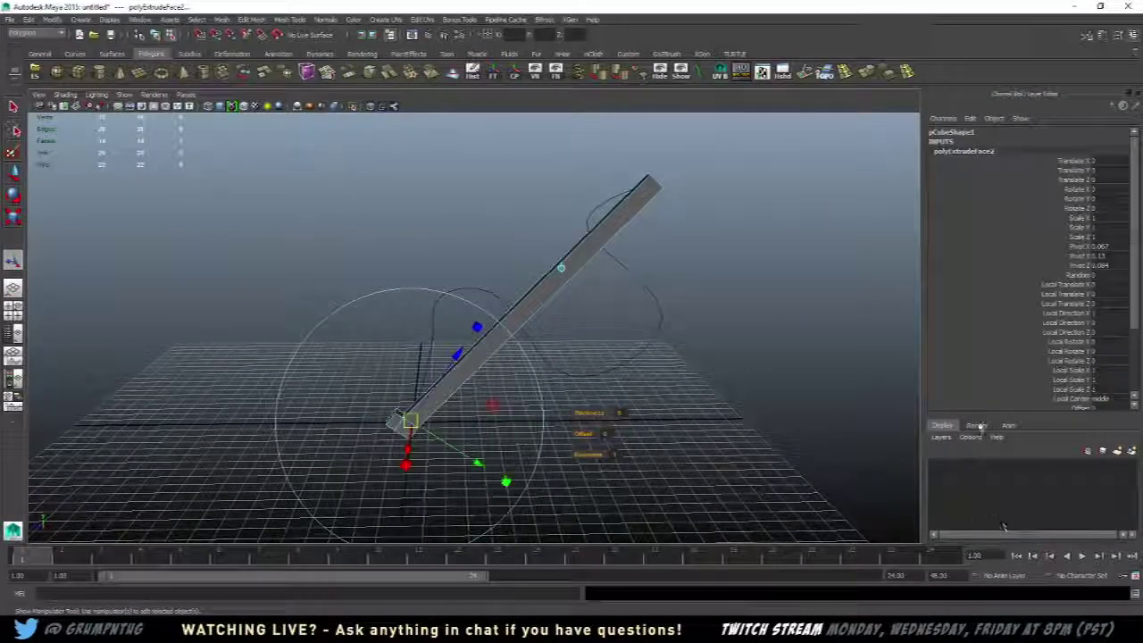
- Display the Attribute Editor again with the attributes of the curve extrusion
{"action": "left_click", "coordinate": [169, 19]}
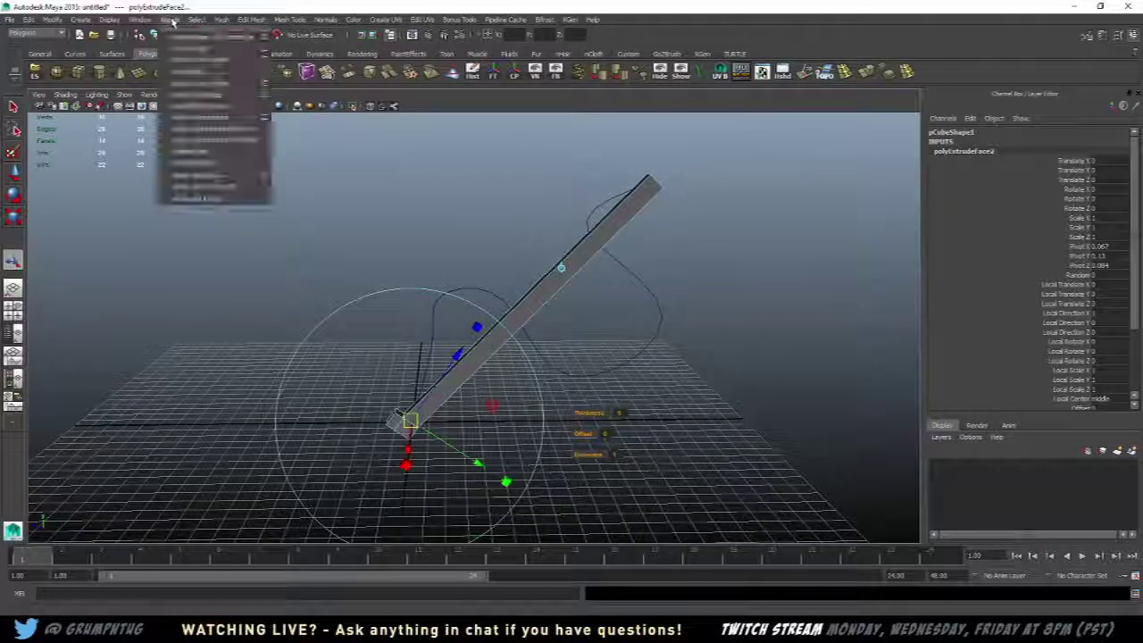
{"action": "mouse_move", "coordinate": [145, 60]}
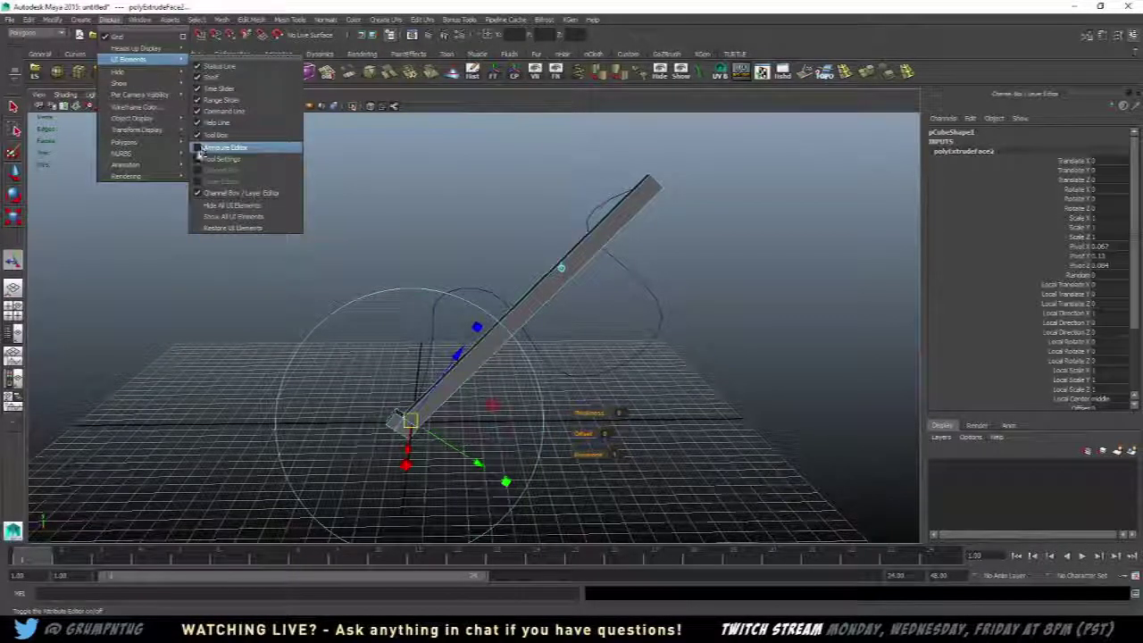
{"action": "left_click", "coordinate": [204, 149]}
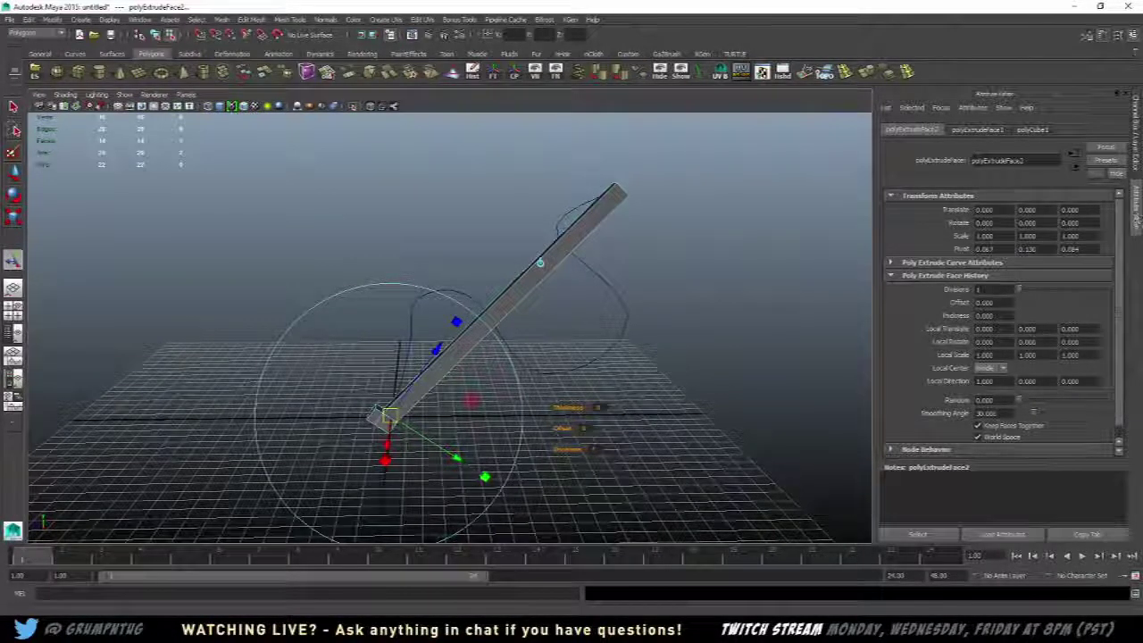
{"action": "left_click", "coordinate": [1137, 219]}
{"action": "left_click", "coordinate": [1137, 220]}
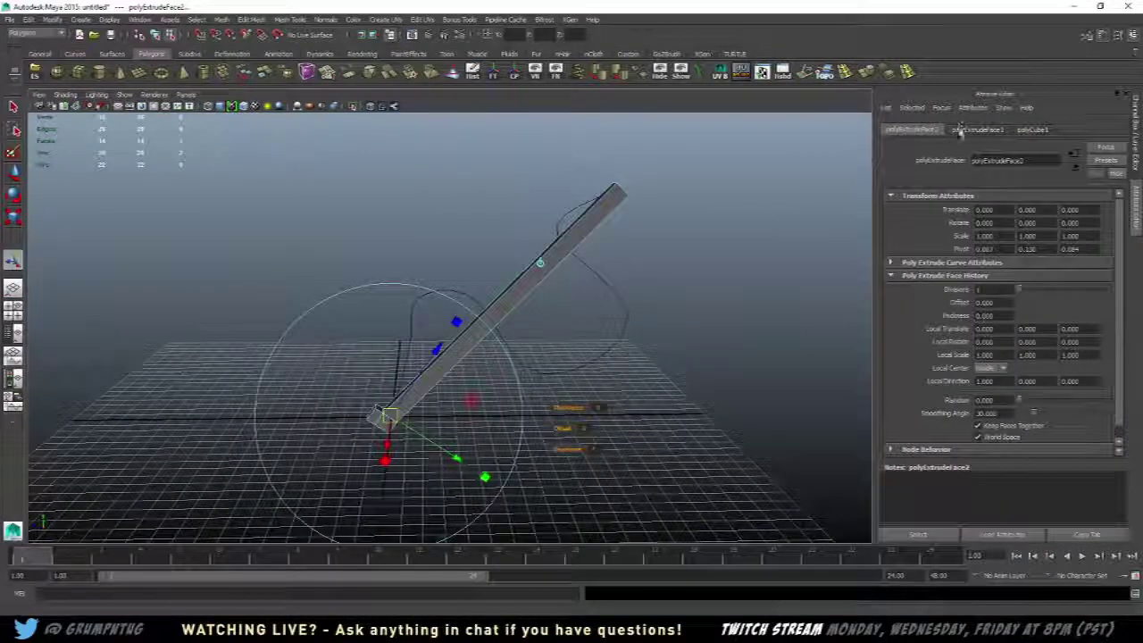
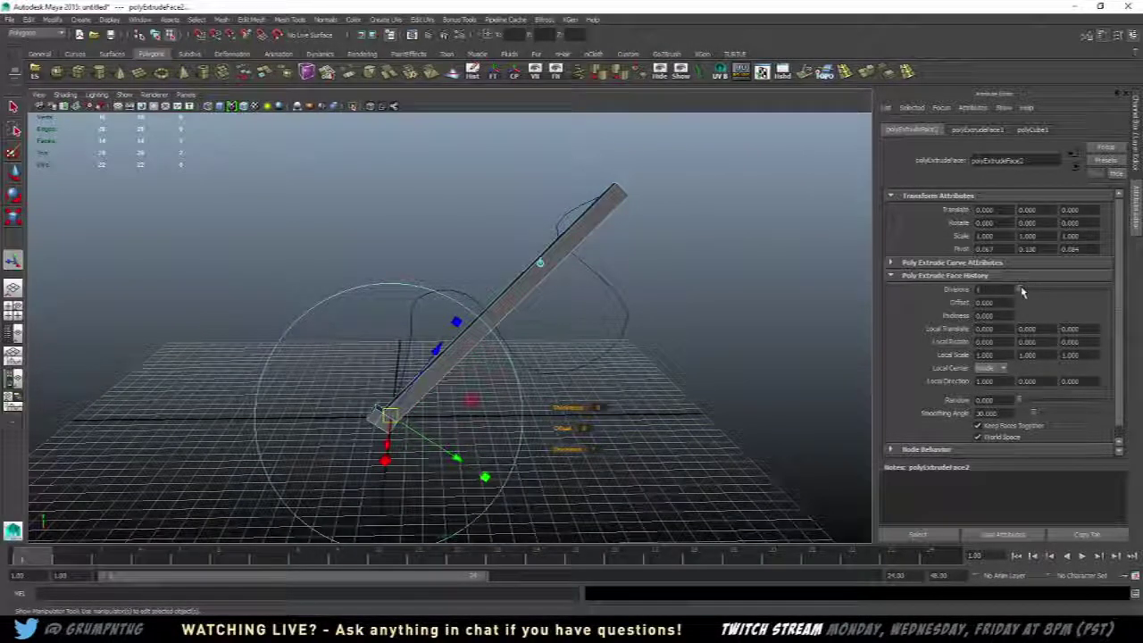
- Set the Divisions of the curve extrusion to 50, then return to object mode and deselect the mesh
{"action": "left_click_drag", "start_coordinate": [1022, 292], "coordinate": [1110, 288]}
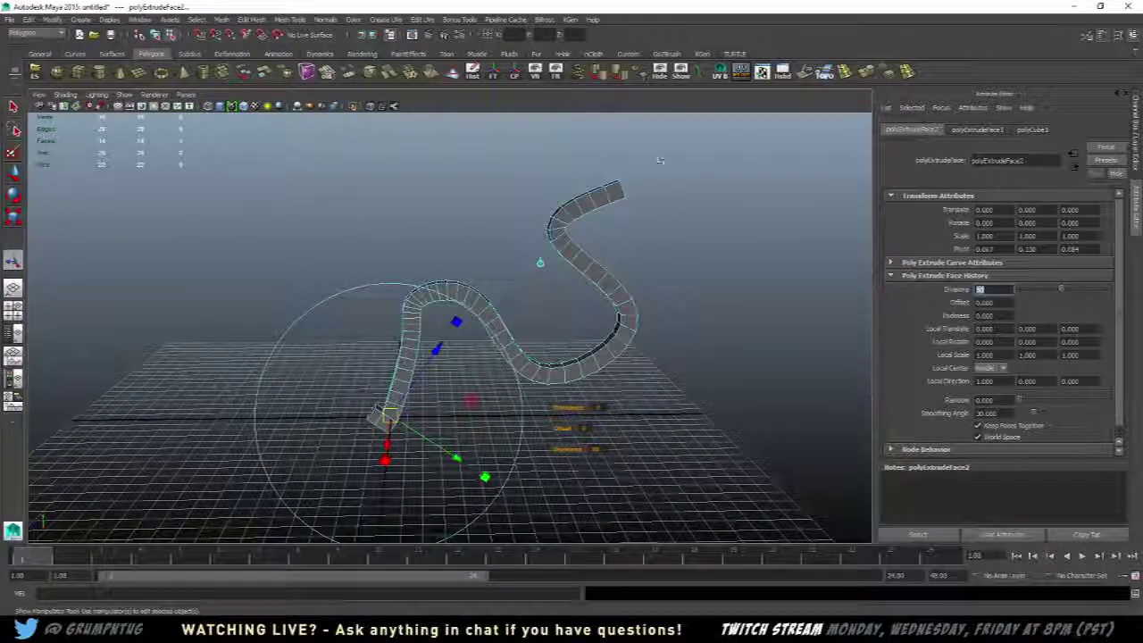
{"action": "left_click_drag", "start_coordinate": [660, 161], "coordinate": [500, 246], "text": "alt"}
{"action": "right_click_drag", "start_coordinate": [502, 248], "coordinate": [547, 222]}
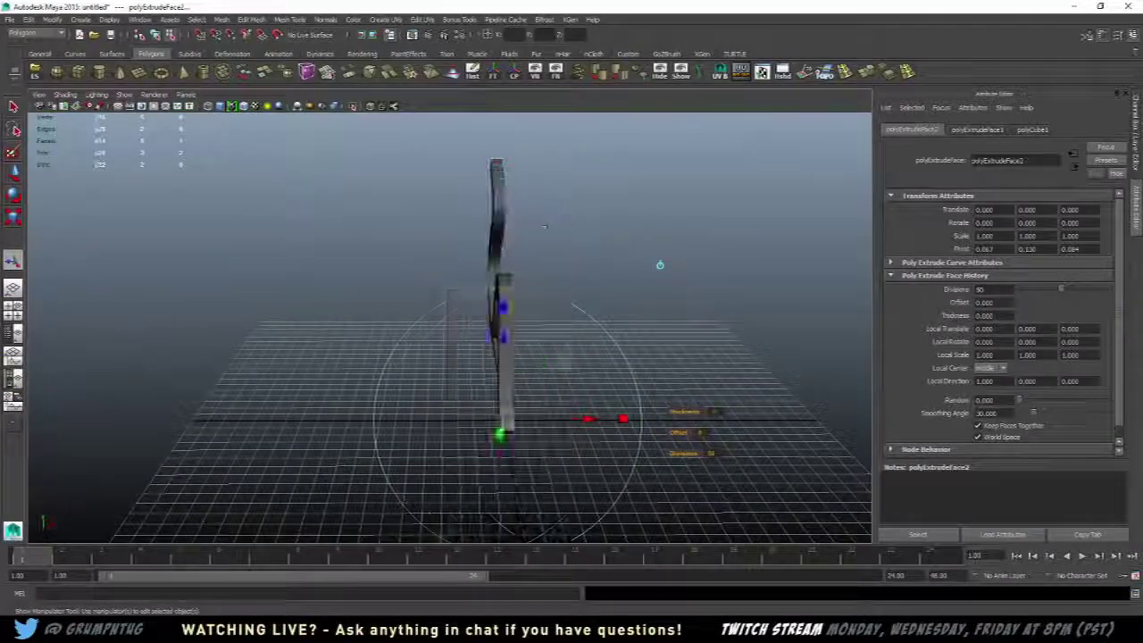
{"action": "left_click", "coordinate": [556, 224]}
{"action": "scroll", "coordinate": [553, 223], "scroll_direction": "up", "scroll_amount": 3}
{"action": "left_click_drag", "start_coordinate": [553, 224], "coordinate": [465, 285], "text": "alt"}
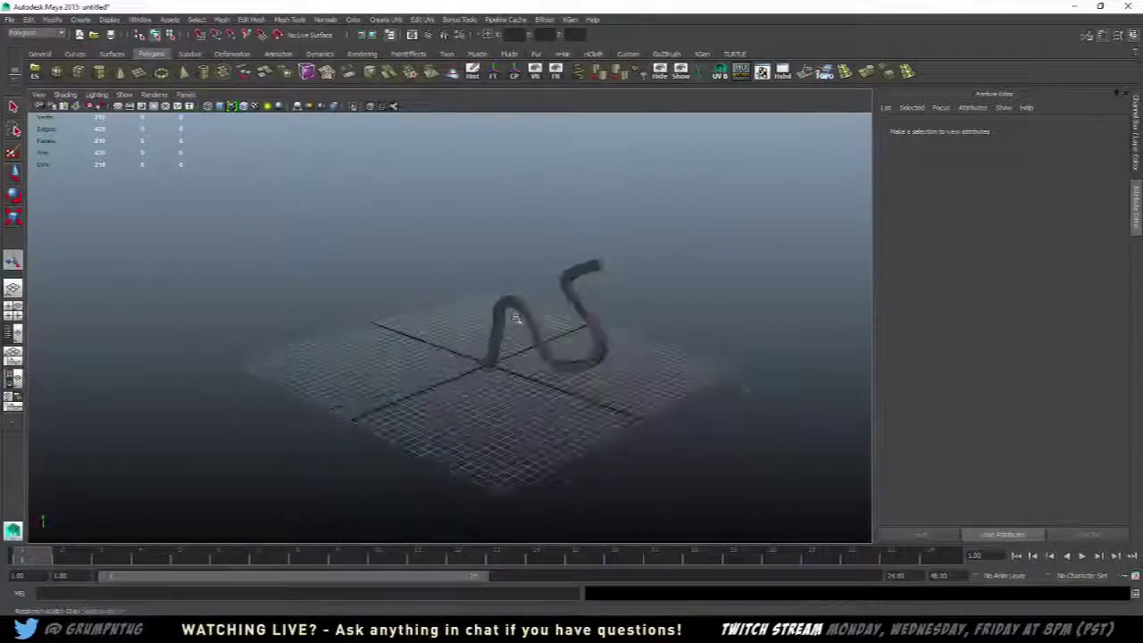
- Delete the extruded block and the curve it follows from the scene
{"action": "left_click", "coordinate": [544, 295]}
{"action": "left_click_drag", "start_coordinate": [545, 294], "coordinate": [582, 366], "text": "alt"}
{"action": "left_click", "coordinate": [536, 347]}
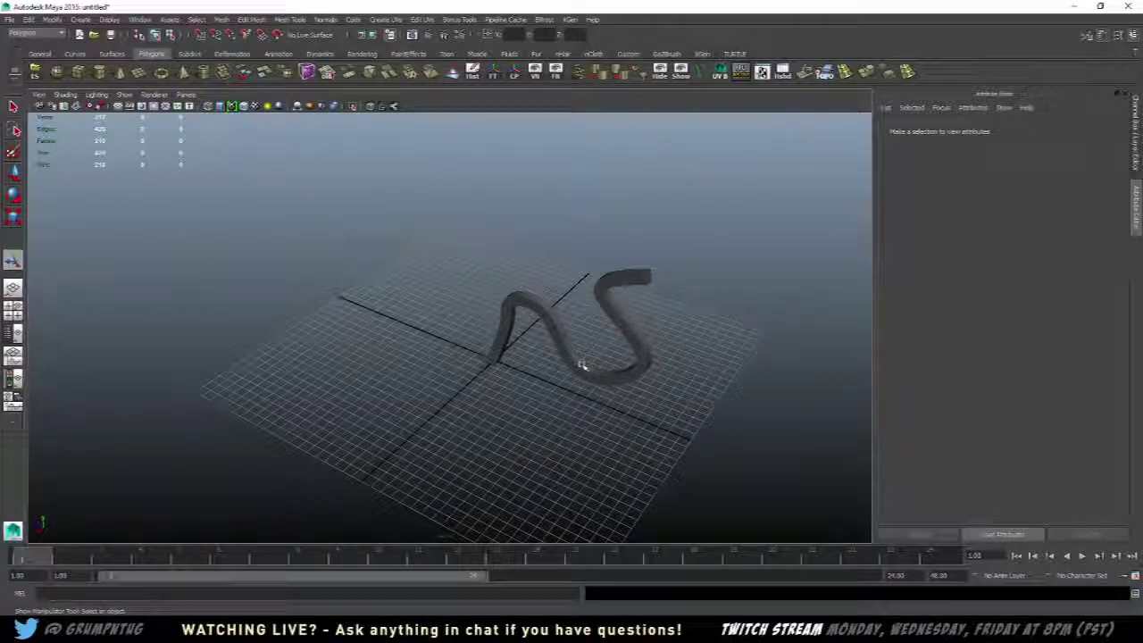
{"action": "left_click_drag", "start_coordinate": [470, 359], "coordinate": [525, 355], "text": "alt"}
{"action": "left_click", "coordinate": [464, 280]}
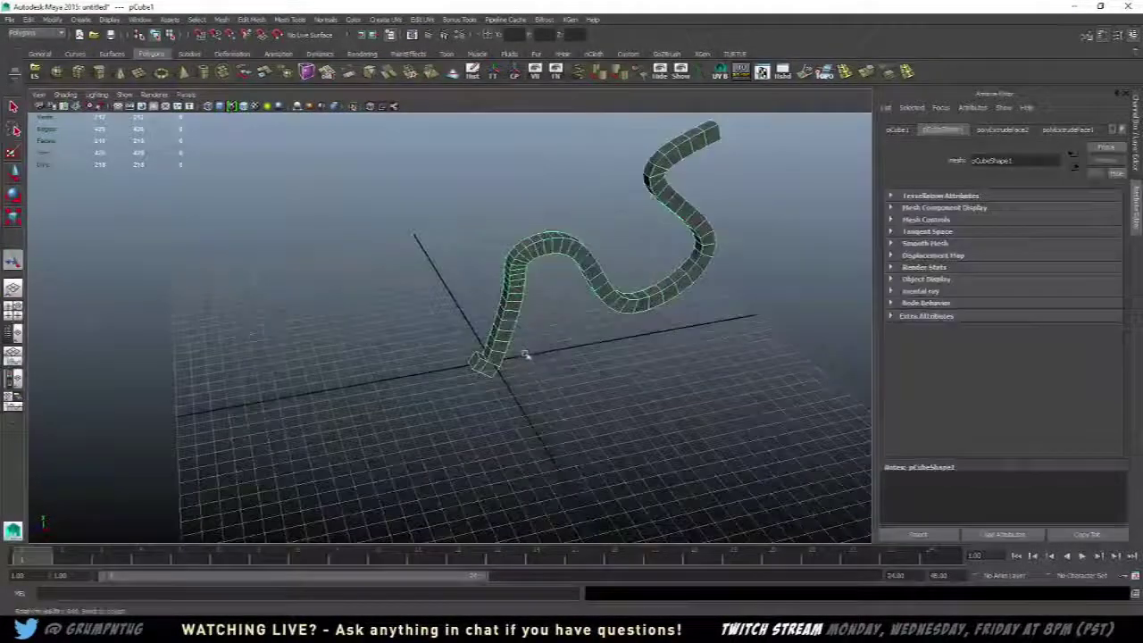
{"action": "key", "text": "Delete"}
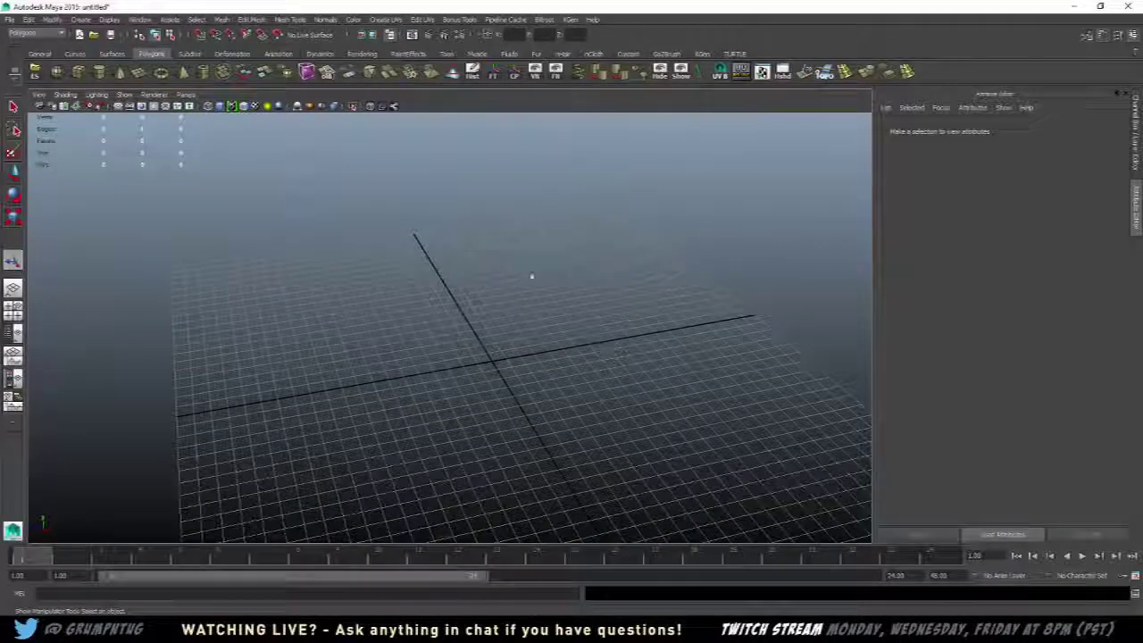
- Draw an EP curve in the side view that rises from the grid origin and bends away near its upper end
{"action": "key", "text": "space"}
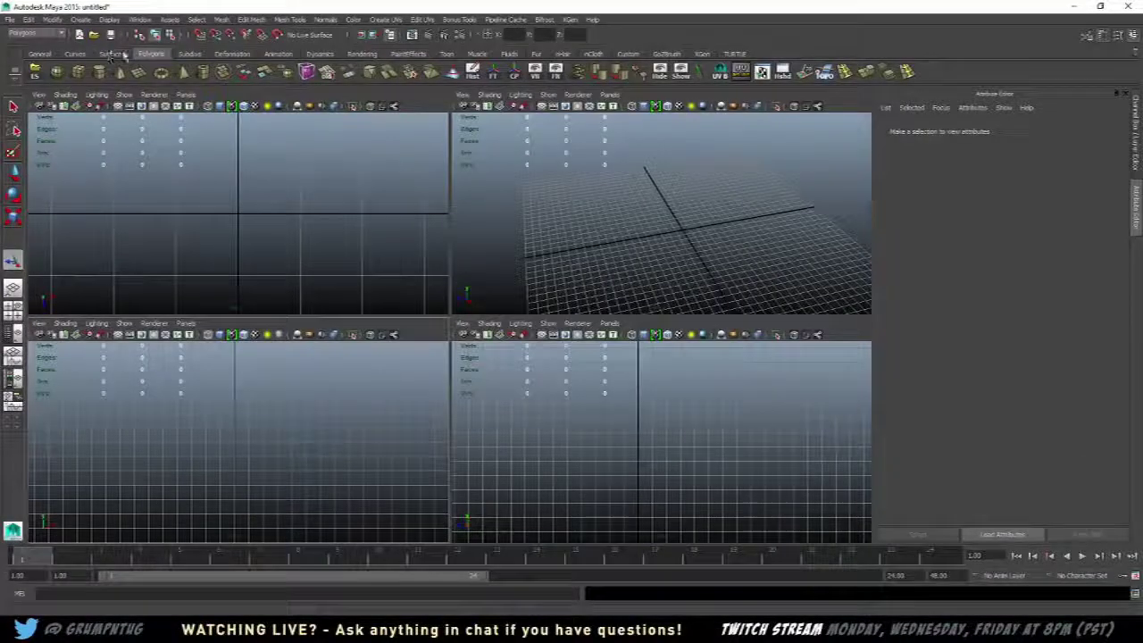
{"action": "left_click", "coordinate": [123, 54]}
{"action": "left_click", "coordinate": [185, 57]}
{"action": "left_click", "coordinate": [156, 56]}
{"action": "left_click", "coordinate": [194, 55]}
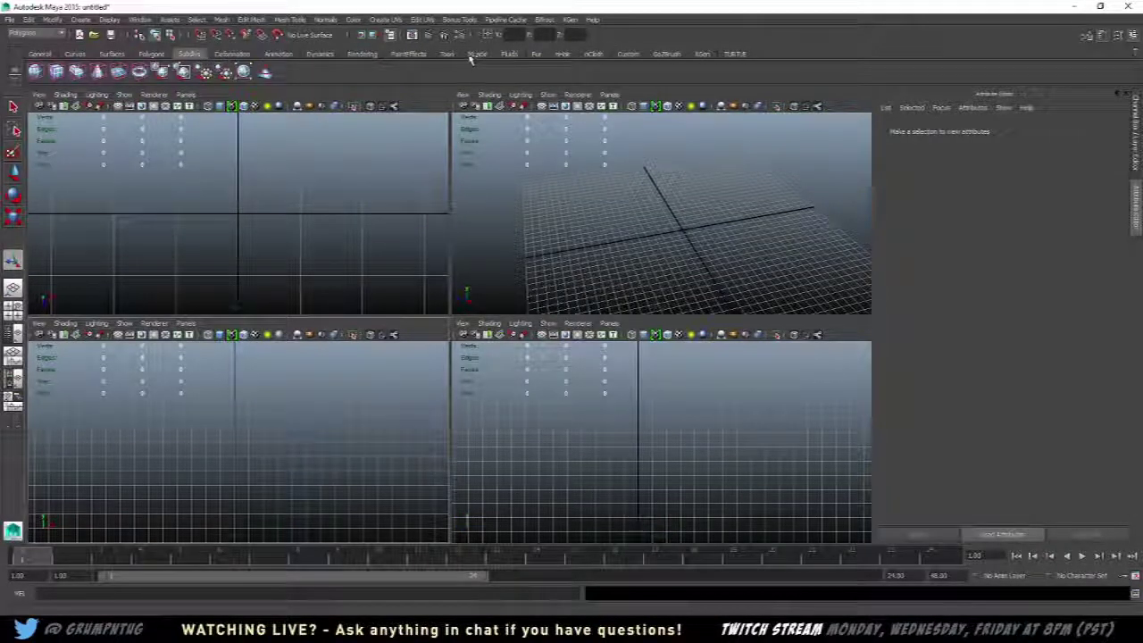
{"action": "left_click", "coordinate": [75, 54]}
{"action": "left_click", "coordinate": [76, 72]}
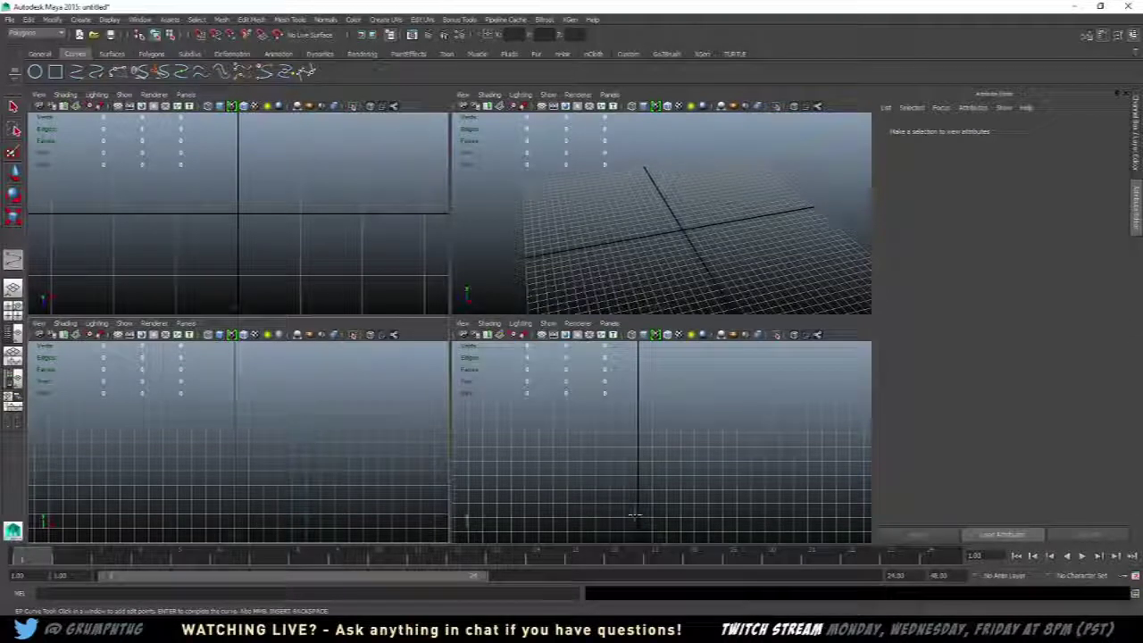
{"action": "middle_click_drag", "start_coordinate": [666, 483], "coordinate": [695, 427], "text": "alt"}
{"action": "left_click", "coordinate": [667, 485]}
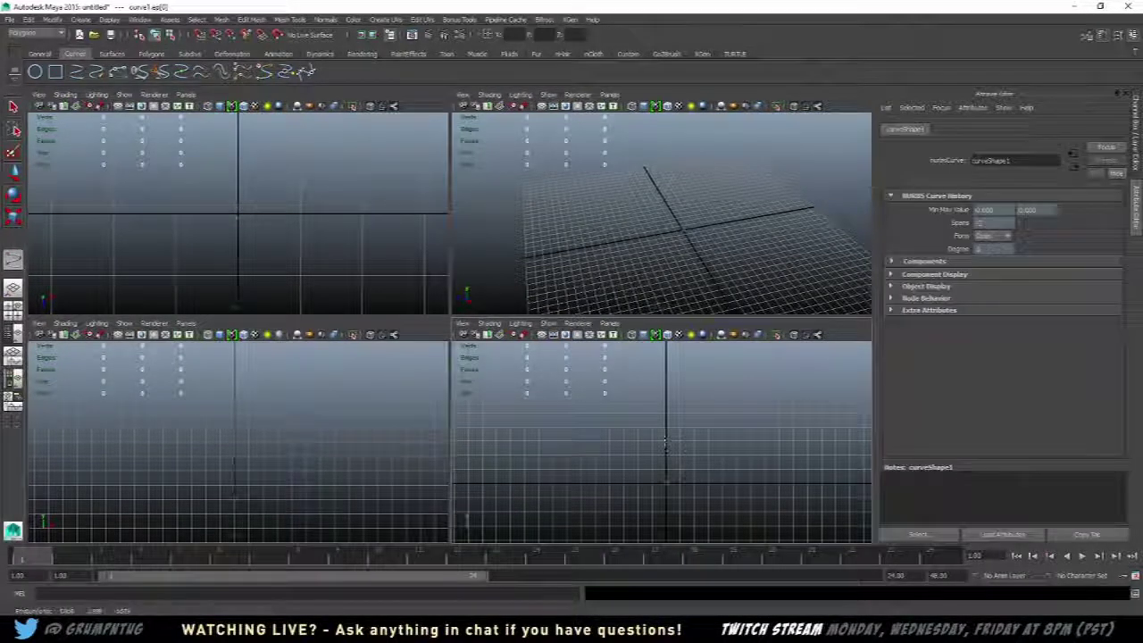
{"action": "left_click", "coordinate": [650, 393]}
{"action": "left_click", "coordinate": [669, 355]}
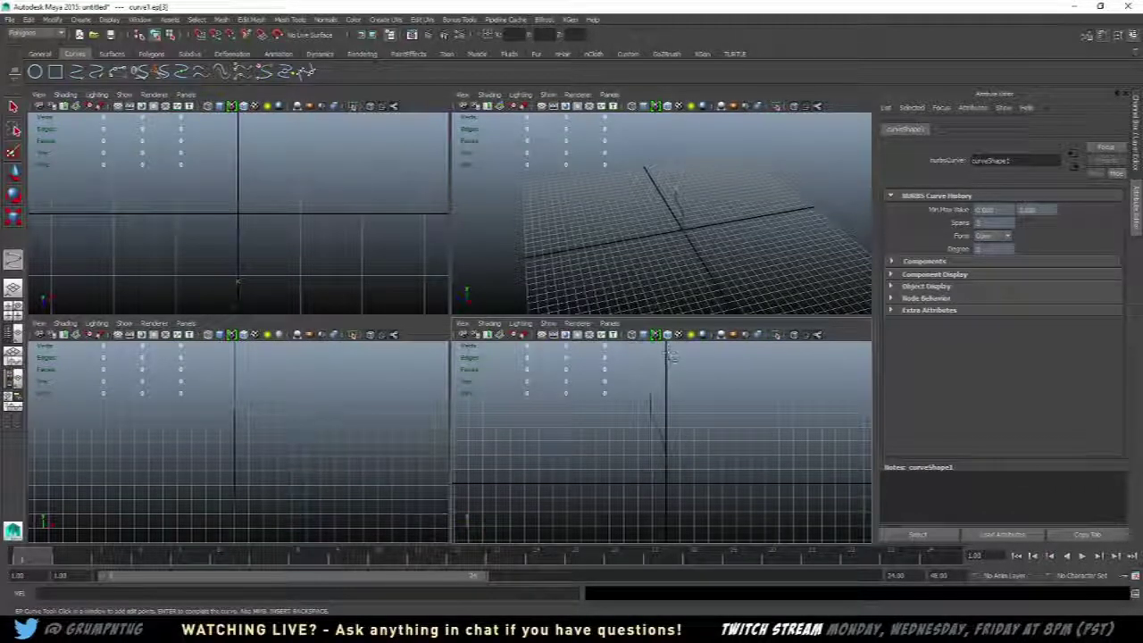
{"action": "key", "text": "ctrl+z"}
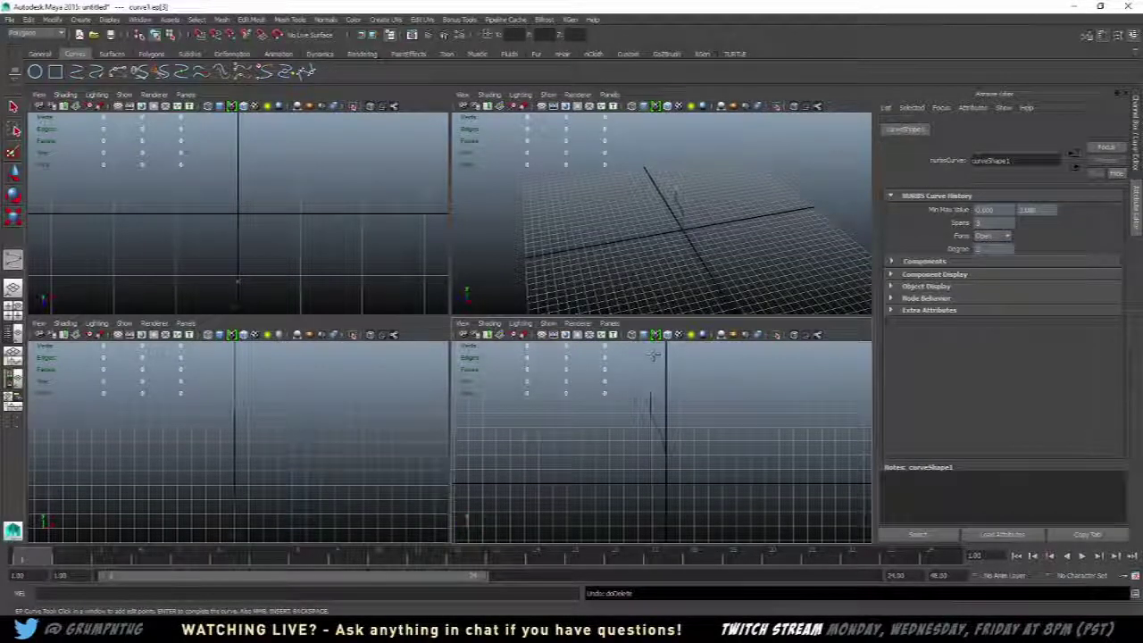
{"action": "key", "text": "Return"}
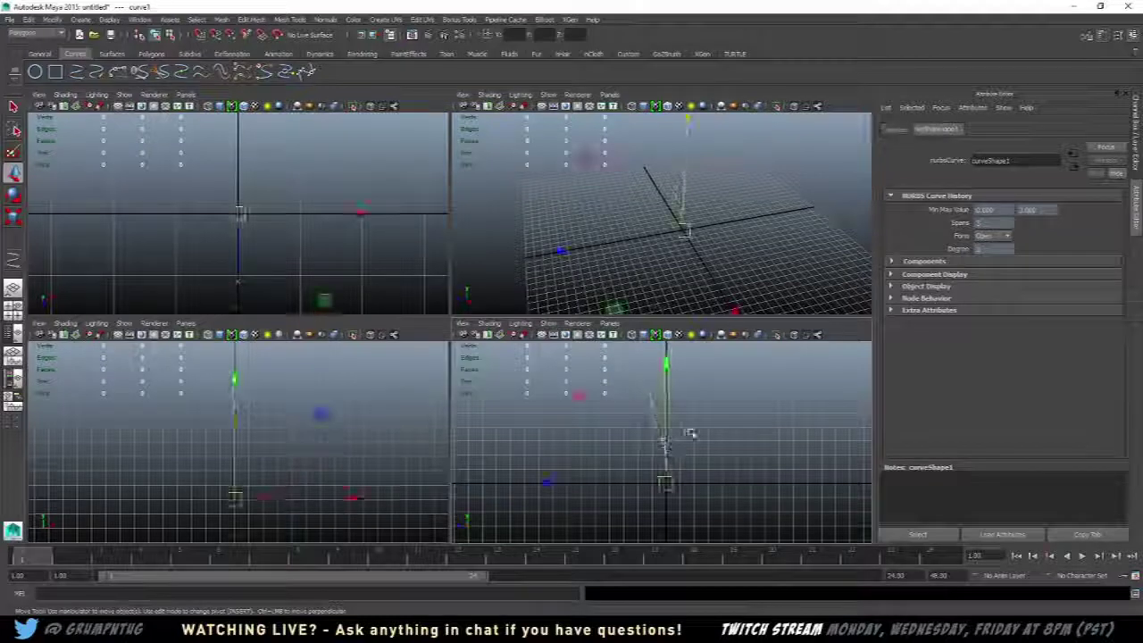
- Draw a second EP curve in the side view that branches off the first one toward the opposite side
{"action": "middle_click_drag", "start_coordinate": [727, 424], "coordinate": [704, 414], "text": "alt"}
{"action": "left_click", "coordinate": [703, 413]}
{"action": "scroll", "coordinate": [680, 459], "scroll_direction": "up", "scroll_amount": 1}
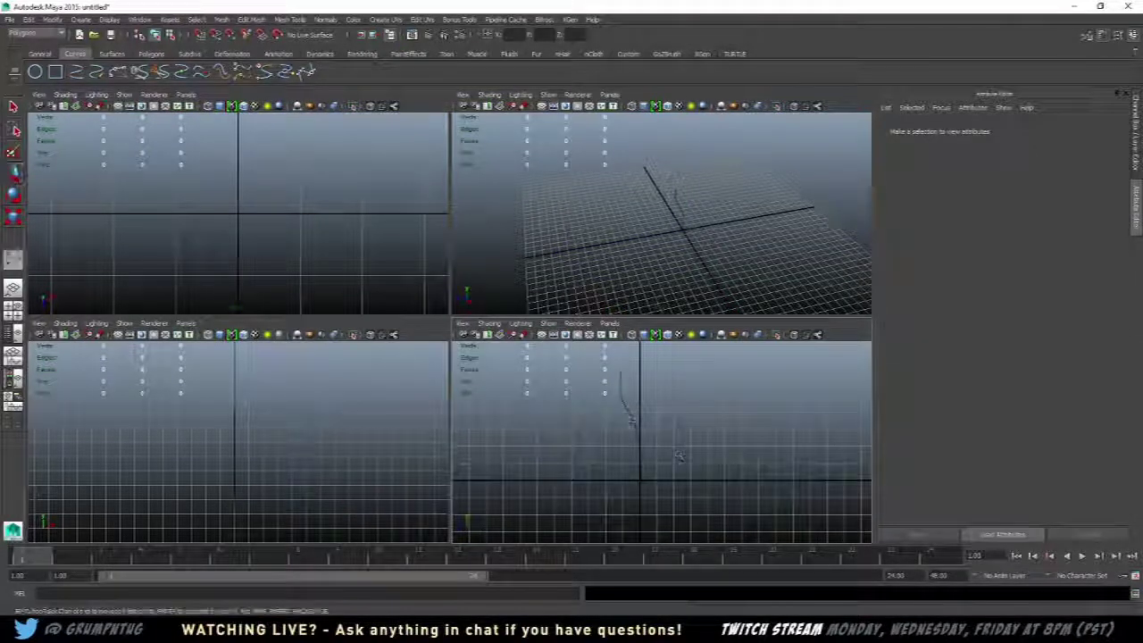
{"action": "left_click", "coordinate": [640, 427]}
{"action": "left_click", "coordinate": [653, 415]}
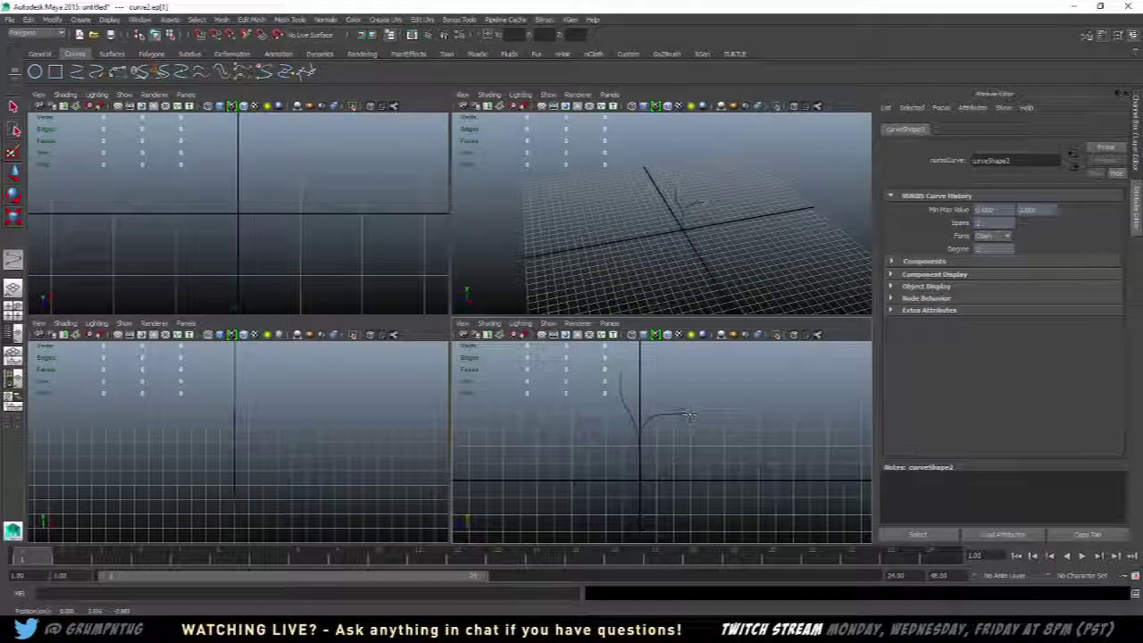
{"action": "left_click", "coordinate": [683, 412]}
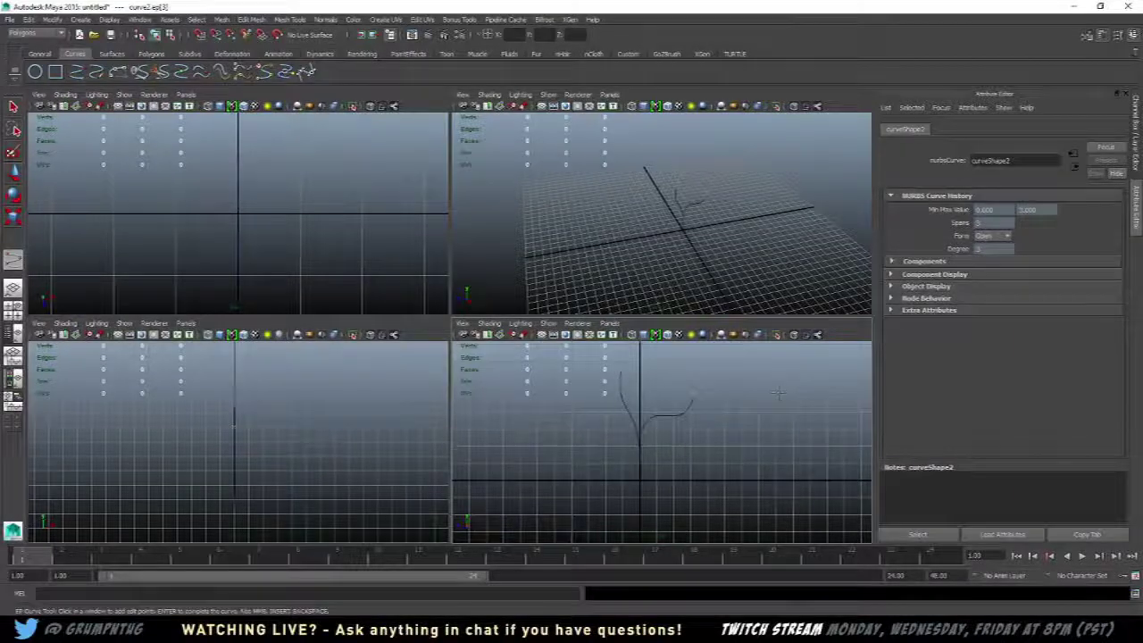
{"action": "left_click", "coordinate": [693, 394]}
- In the perspective view, move the end control vertex of the branch curve so it leaves the drawing plane
{"action": "key", "text": "space"}
{"action": "left_click_drag", "start_coordinate": [628, 312], "coordinate": [578, 353], "text": "alt"}
{"action": "key", "text": "w"}
{"action": "right_click", "coordinate": [579, 354]}
{"action": "right_click_drag", "start_coordinate": [577, 352], "coordinate": [526, 351]}
{"action": "left_click_drag", "start_coordinate": [615, 391], "coordinate": [585, 345]}
{"action": "left_click_drag", "start_coordinate": [593, 384], "coordinate": [536, 483]}
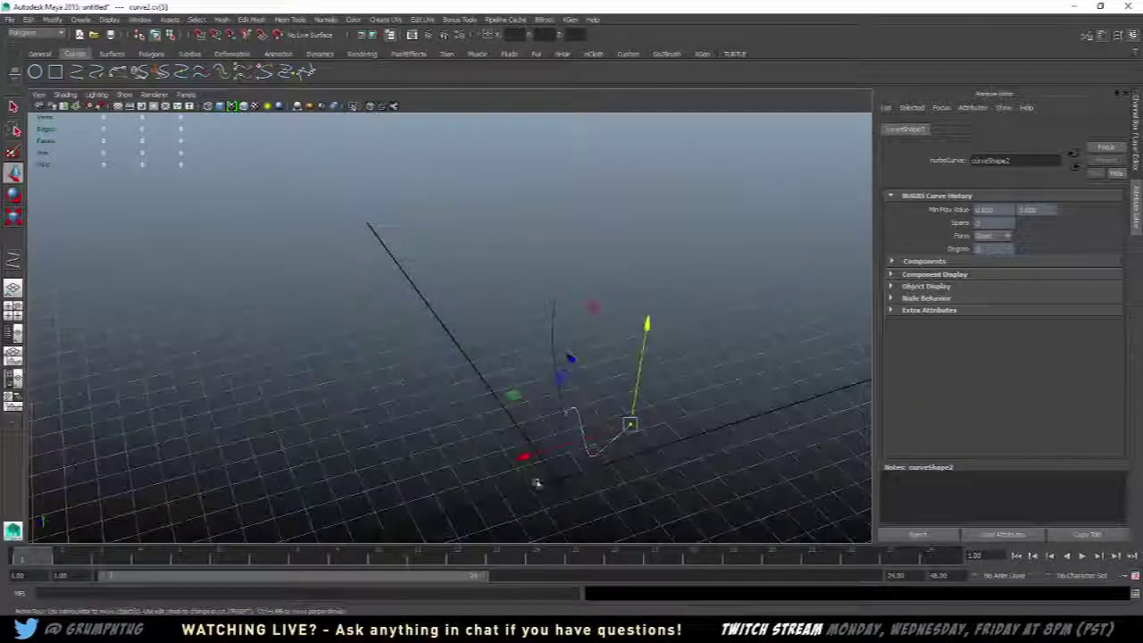
{"action": "left_click", "coordinate": [526, 450]}
{"action": "left_click_drag", "start_coordinate": [611, 454], "coordinate": [591, 368], "text": "alt"}
{"action": "left_click", "coordinate": [614, 398]}
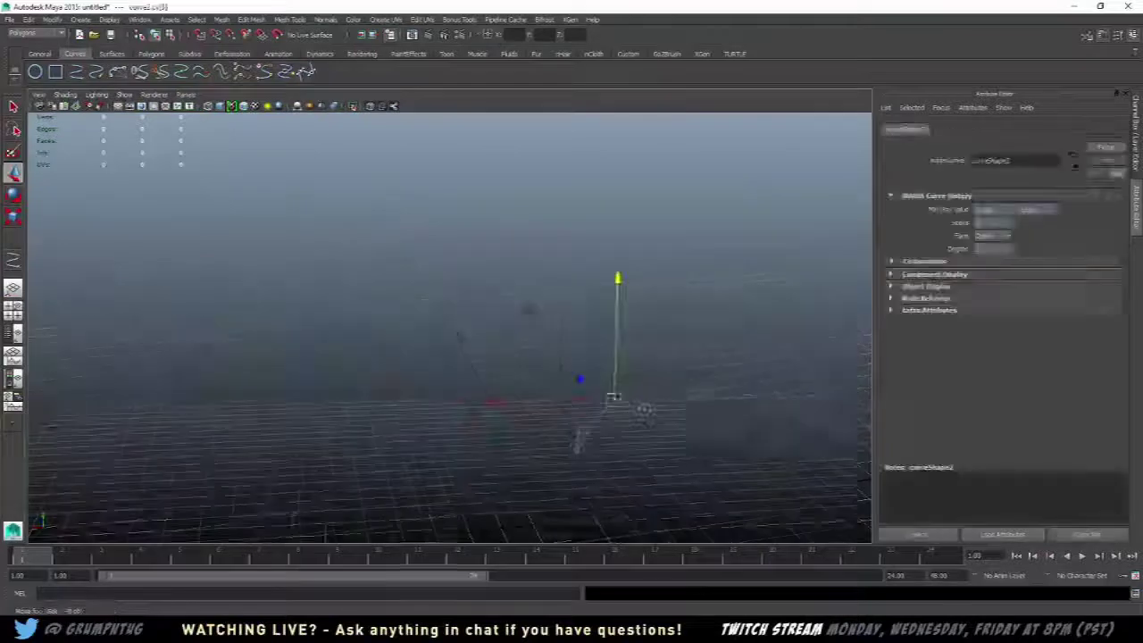
{"action": "left_click_drag", "start_coordinate": [572, 429], "coordinate": [522, 373], "text": "alt"}
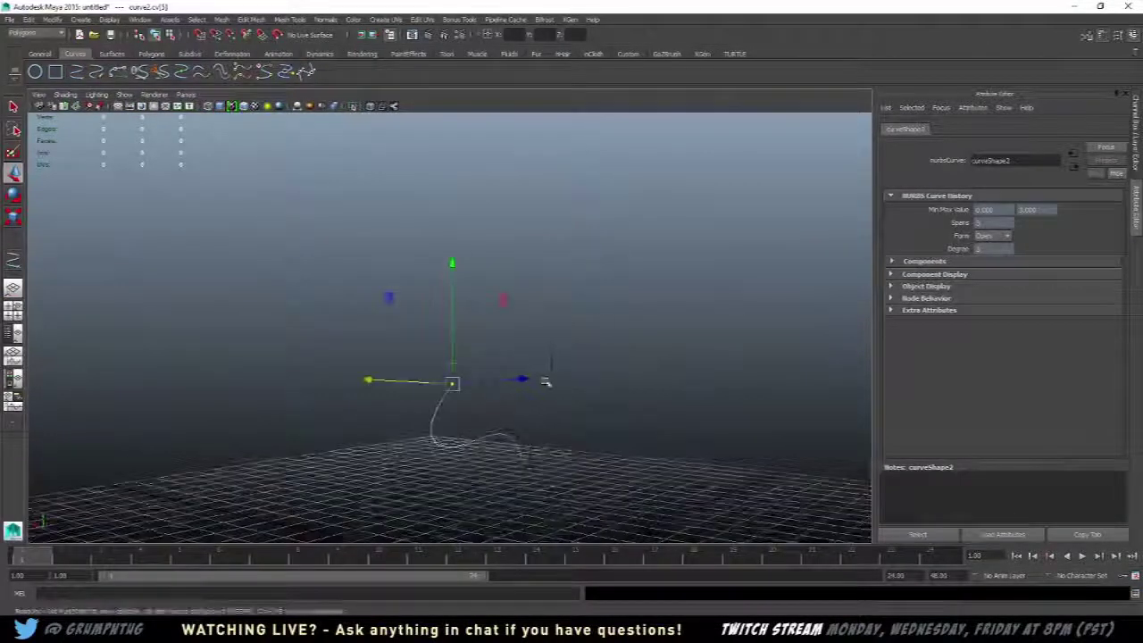
- Move an upper control vertex of the taller curve sideways to bend it out of its plane
{"action": "left_click", "coordinate": [550, 381]}
{"action": "left_click", "coordinate": [549, 379]}
{"action": "right_click_drag", "start_coordinate": [549, 377], "coordinate": [515, 376]}
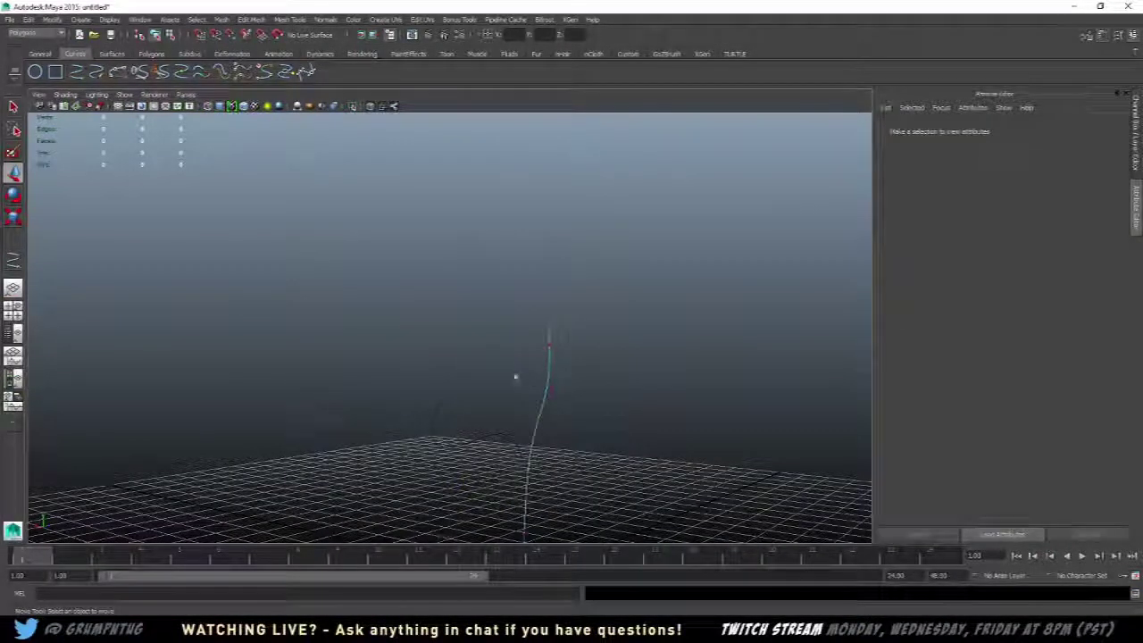
{"action": "left_click", "coordinate": [543, 389]}
{"action": "left_click_drag", "start_coordinate": [464, 388], "coordinate": [521, 389]}
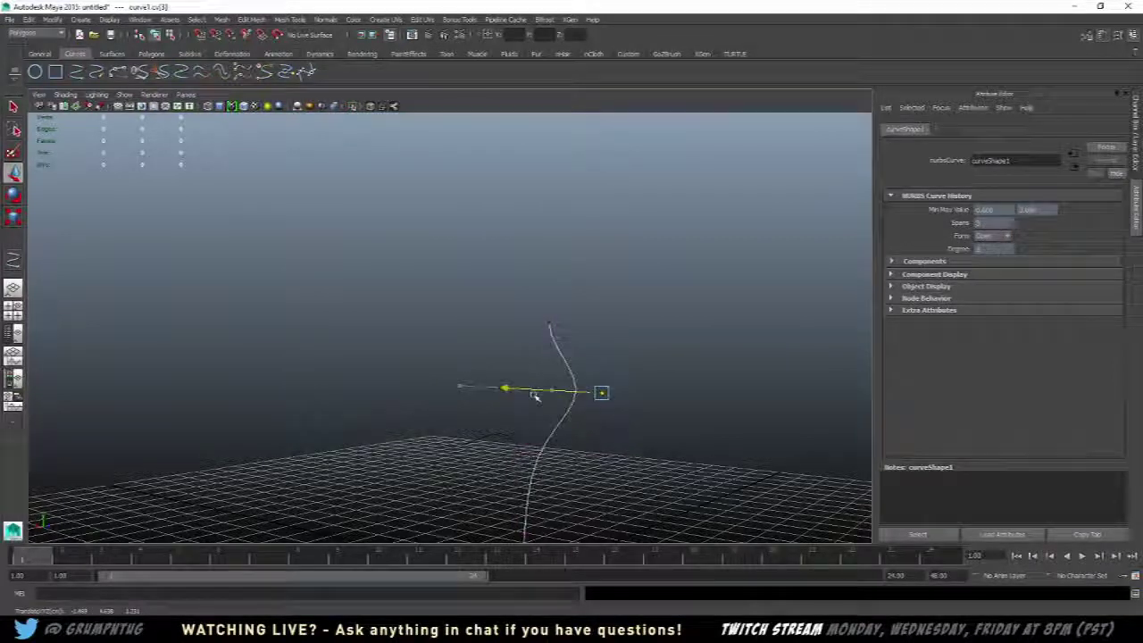
{"action": "left_click", "coordinate": [547, 327]}
{"action": "left_click_drag", "start_coordinate": [454, 340], "coordinate": [481, 349]}
{"action": "key", "text": "ctrl+z"}
- Examine the shape of the two branching curves from several angles in the perspective view
{"action": "left_click", "coordinate": [533, 443]}
{"action": "left_click_drag", "start_coordinate": [534, 443], "coordinate": [329, 382], "text": "alt"}
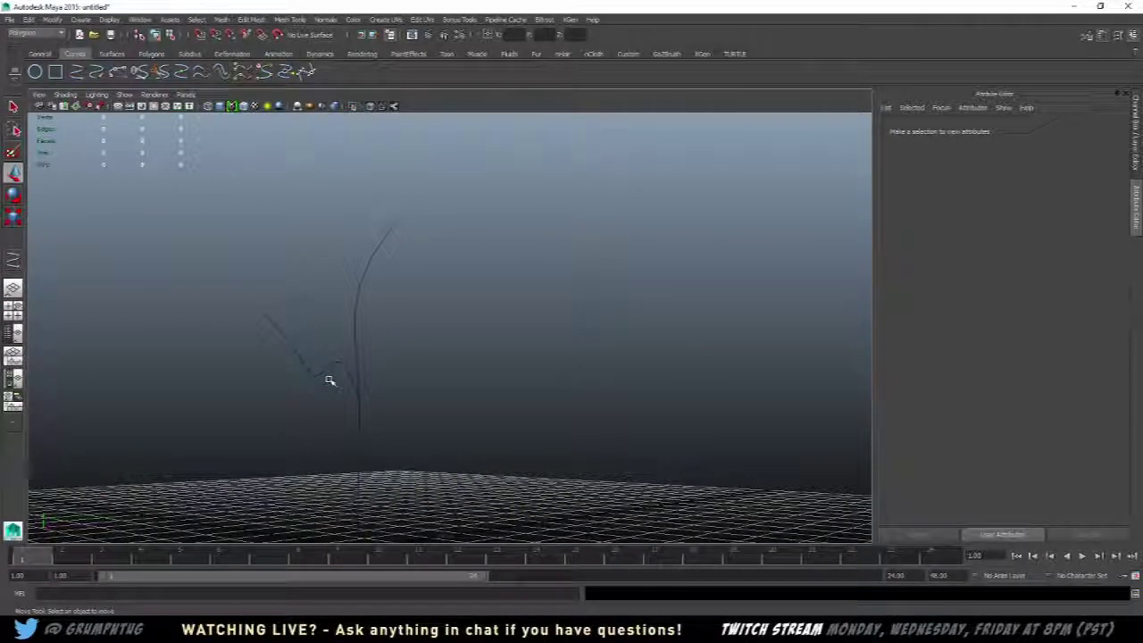
{"action": "left_click_drag", "start_coordinate": [340, 386], "coordinate": [482, 351], "text": "alt"}
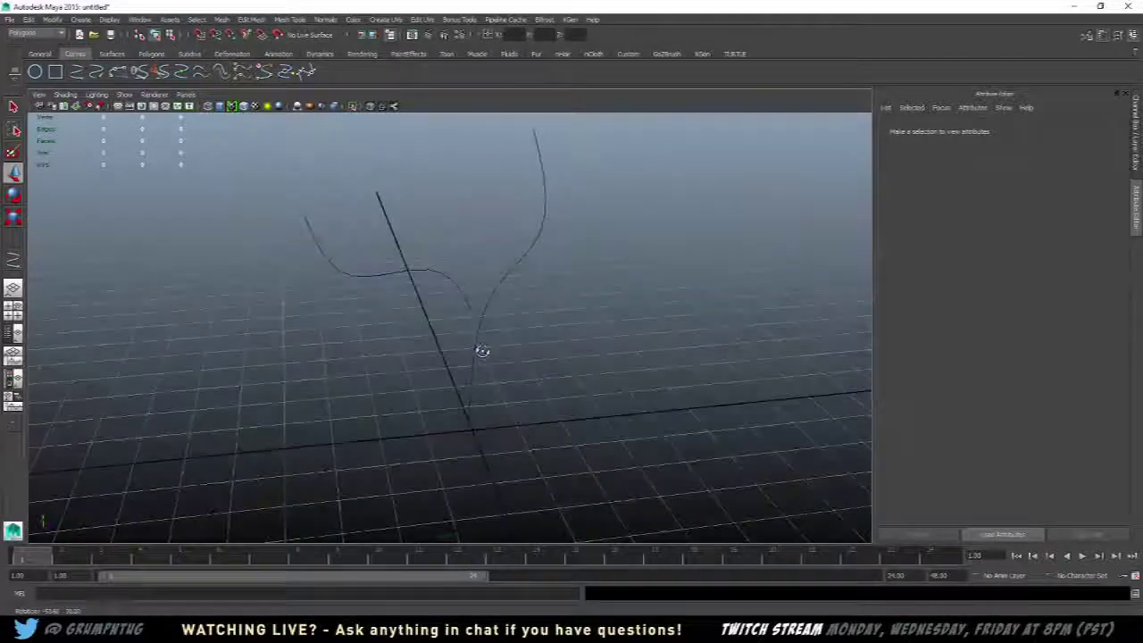
{"action": "left_click", "coordinate": [453, 283]}
{"action": "left_click_drag", "start_coordinate": [453, 283], "coordinate": [409, 349], "text": "alt"}
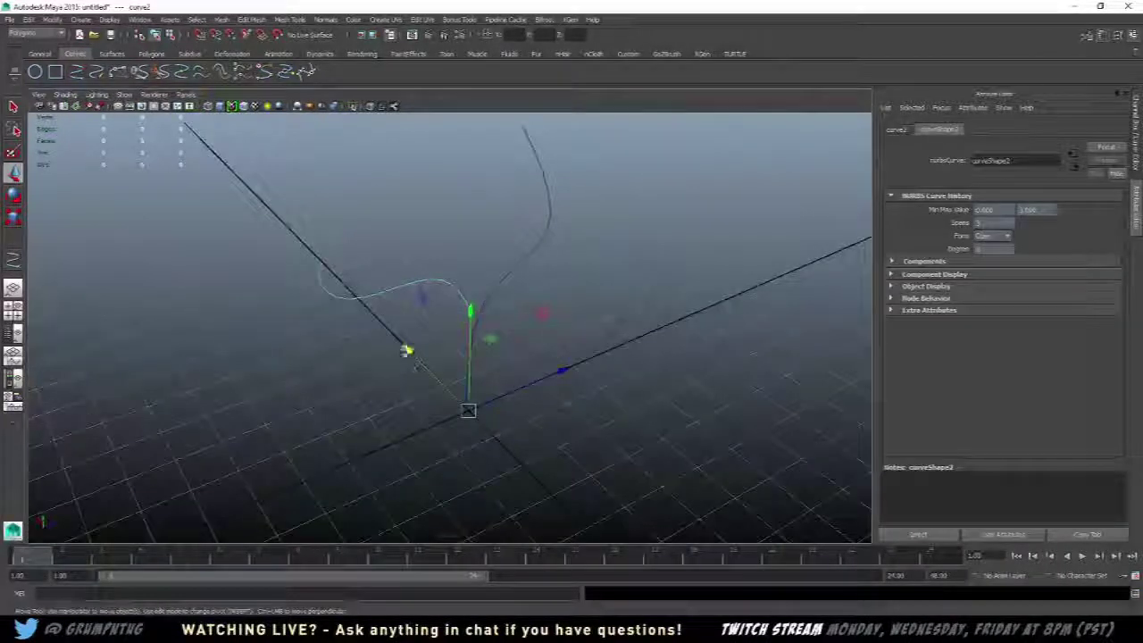
{"action": "left_click", "coordinate": [432, 389]}
{"action": "left_click_drag", "start_coordinate": [610, 330], "coordinate": [539, 310], "text": "alt"}
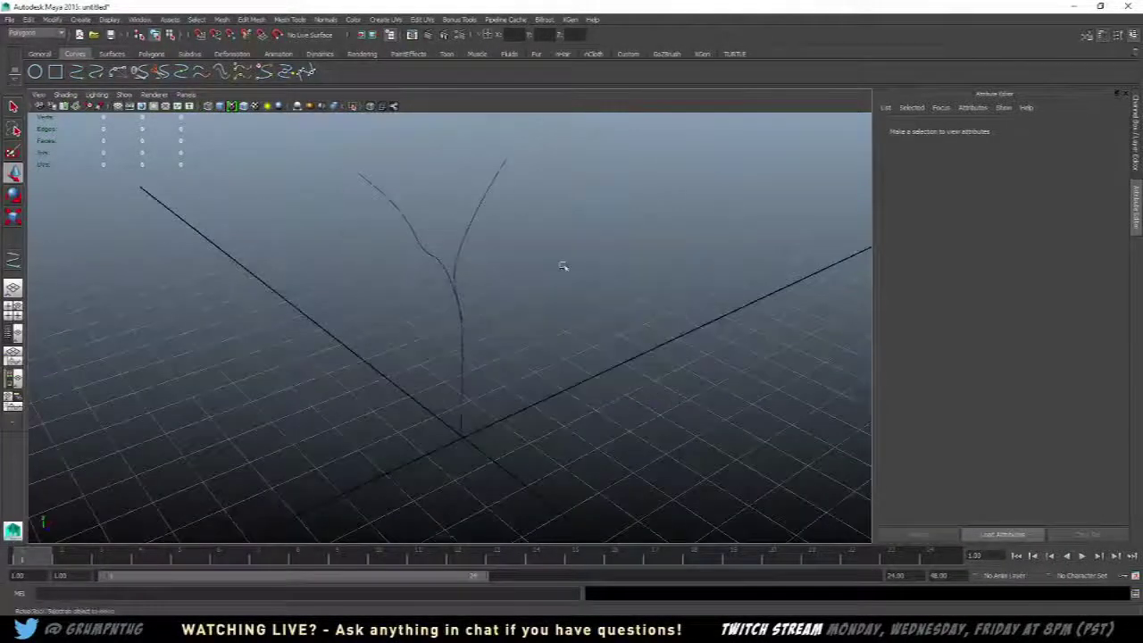
- Create a small polygon cylinder at the grid origin in the top view, centred on the base of the curves
{"action": "key", "text": "space"}
{"action": "key", "text": "space"}
{"action": "left_click", "coordinate": [157, 55]}
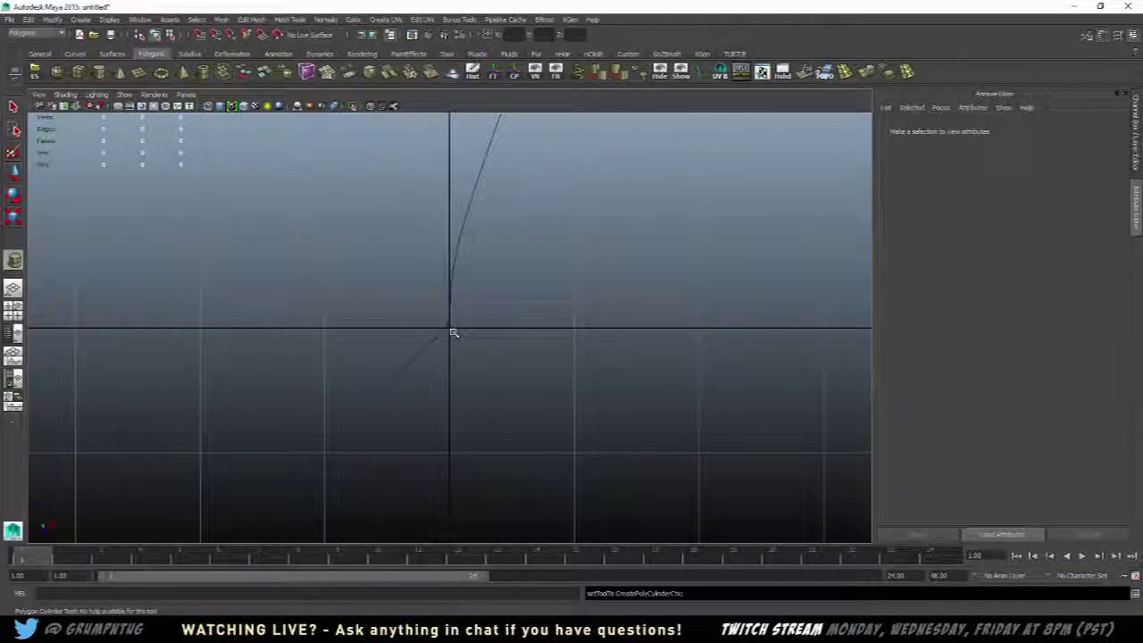
{"action": "left_click_drag", "start_coordinate": [453, 336], "coordinate": [474, 359]}
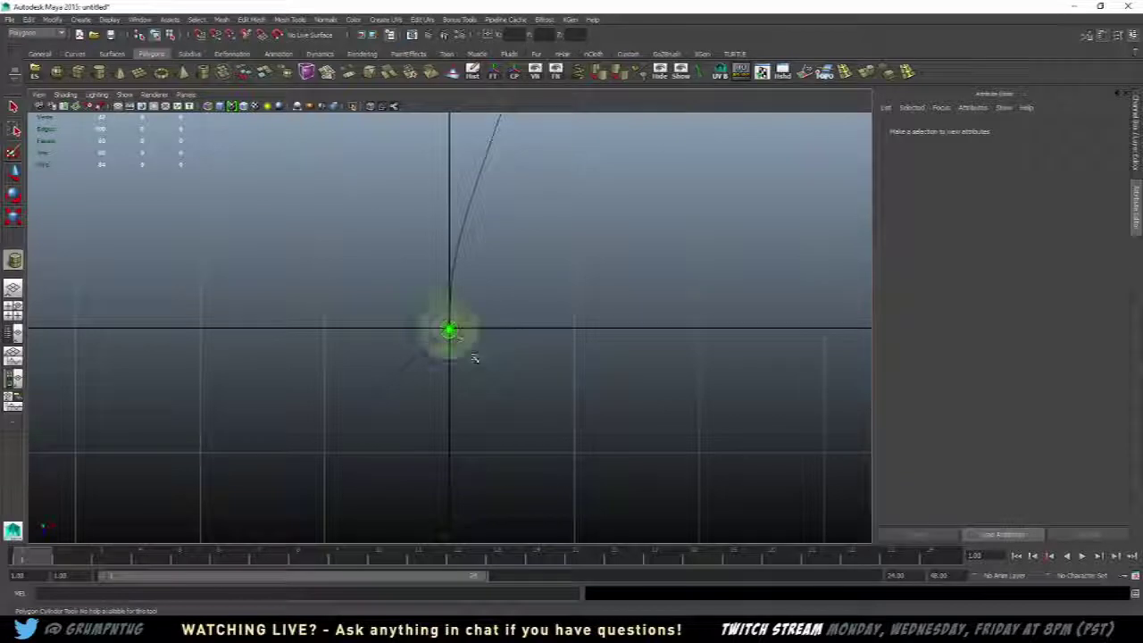
{"action": "left_click", "coordinate": [472, 329]}
{"action": "left_click", "coordinate": [1135, 195]}
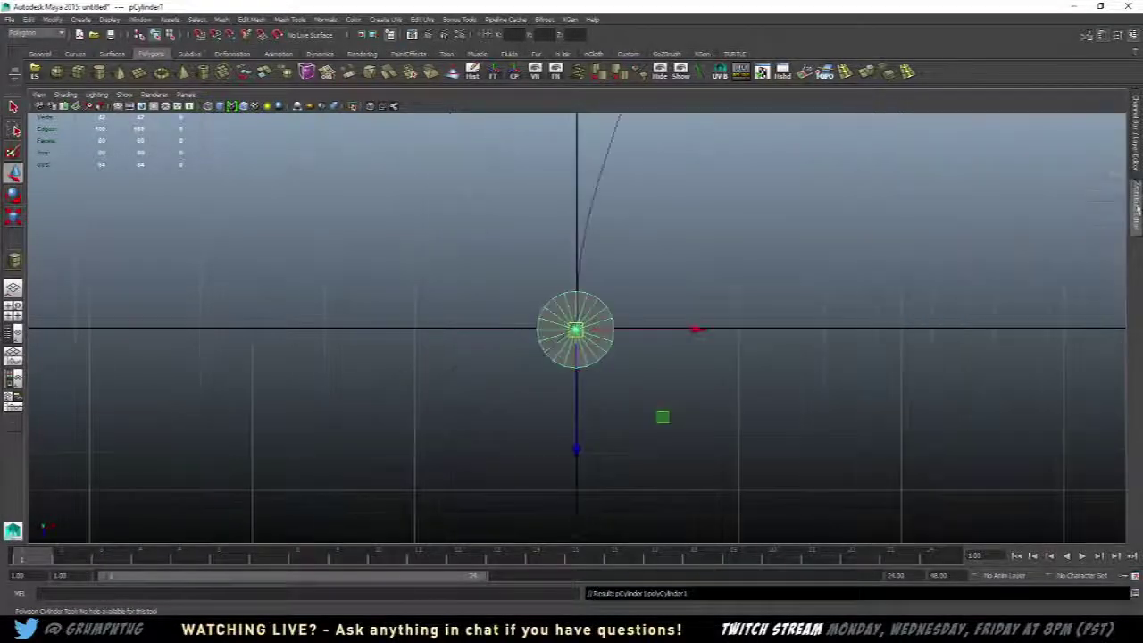
{"action": "left_click", "coordinate": [1135, 197]}
- Move the cylinder down in the perspective view so its upper cap sits at the base of the curves
{"action": "key", "text": "space"}
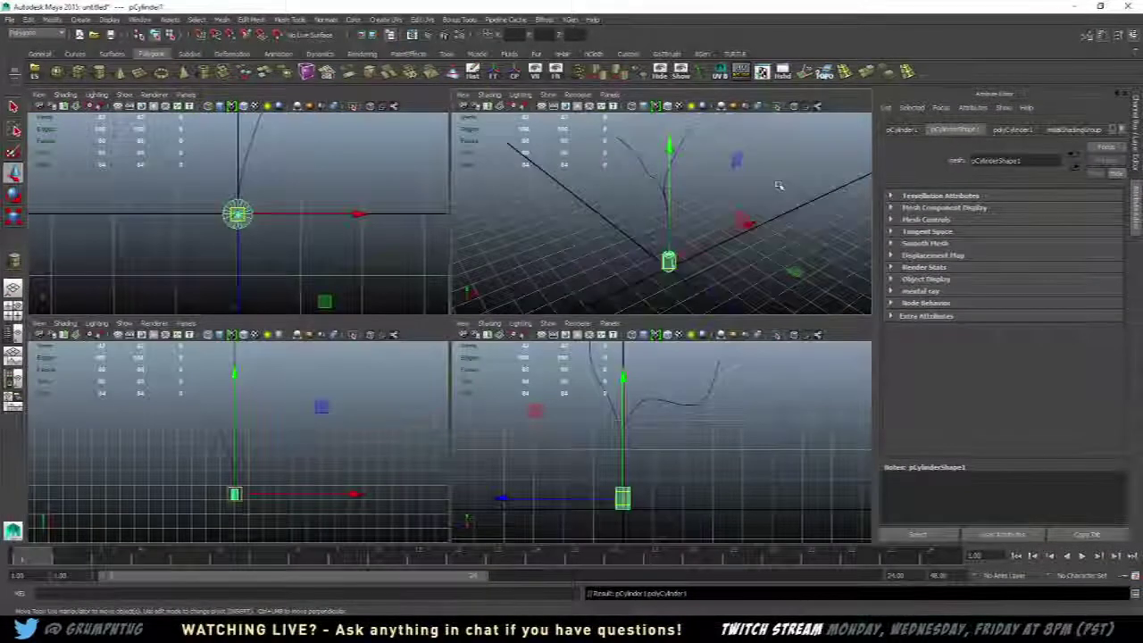
{"action": "key", "text": "space"}
{"action": "left_click_drag", "start_coordinate": [510, 205], "coordinate": [506, 262]}
- Switch the cylinder to face selection and select only the faces of its upper cap
{"action": "right_click_drag", "start_coordinate": [522, 342], "coordinate": [520, 369]}
{"action": "left_click_drag", "start_coordinate": [555, 375], "coordinate": [572, 315], "text": "alt"}
{"action": "left_click_drag", "start_coordinate": [727, 331], "coordinate": [659, 327], "text": "alt"}
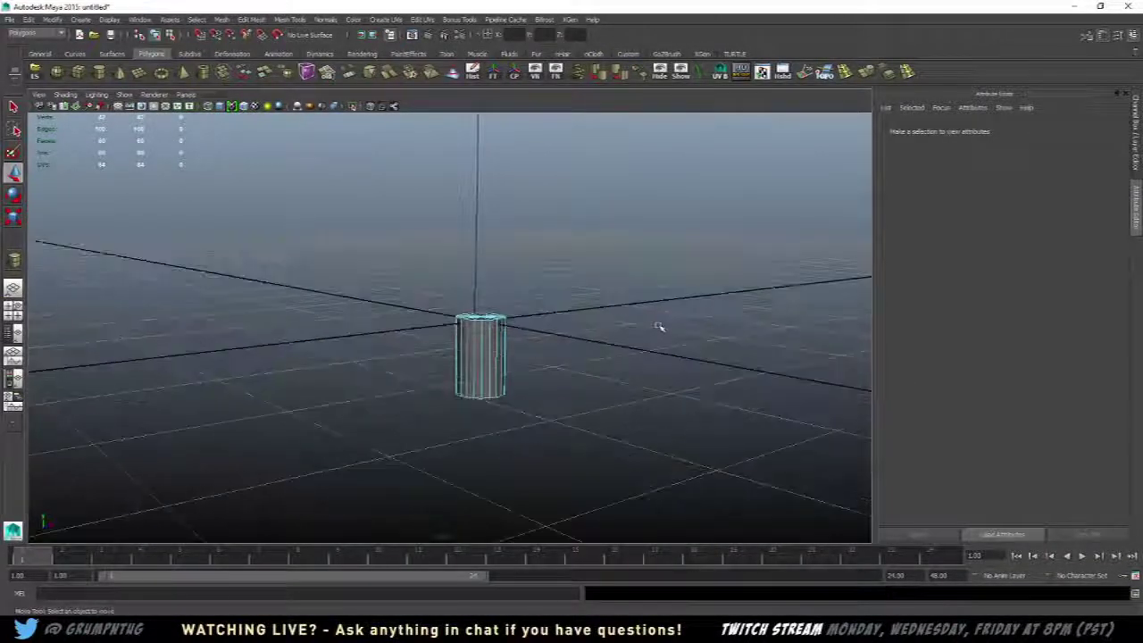
{"action": "left_click_drag", "start_coordinate": [384, 165], "coordinate": [740, 402]}
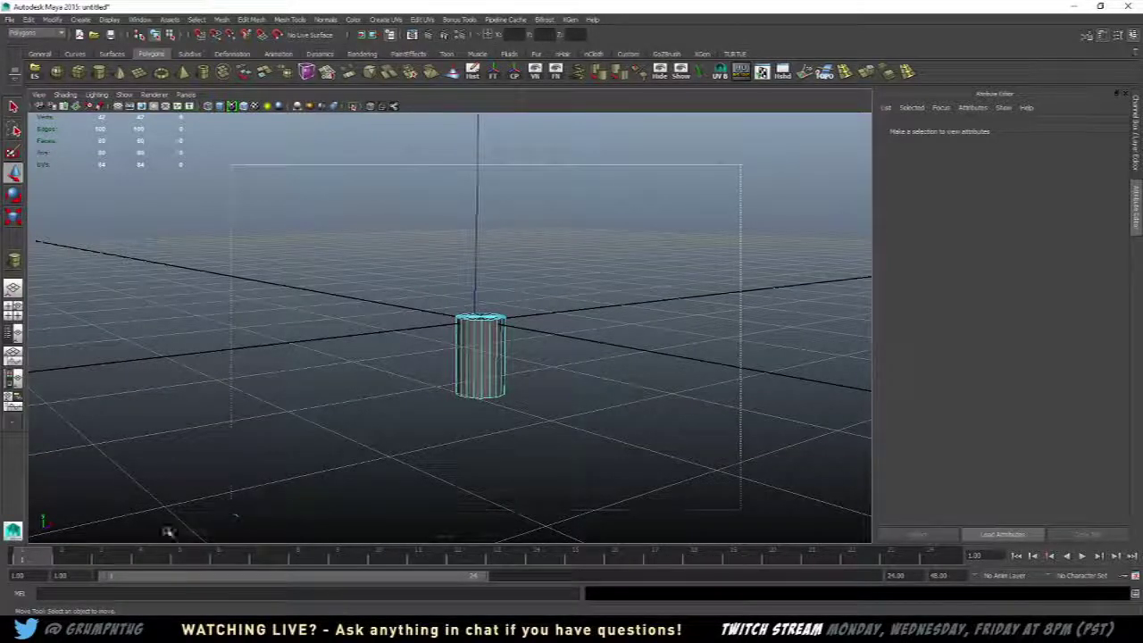
{"action": "left_click_drag", "start_coordinate": [168, 531], "coordinate": [168, 532]}
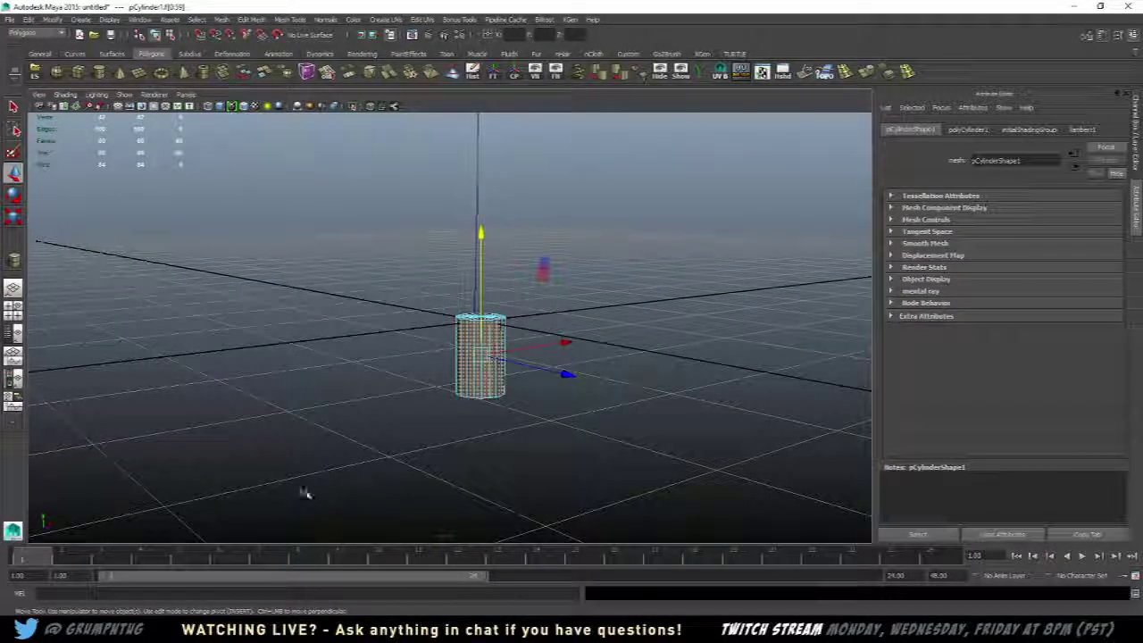
{"action": "left_click_drag", "start_coordinate": [263, 517], "coordinate": [377, 479]}
{"action": "left_click_drag", "start_coordinate": [531, 405], "coordinate": [641, 425]}
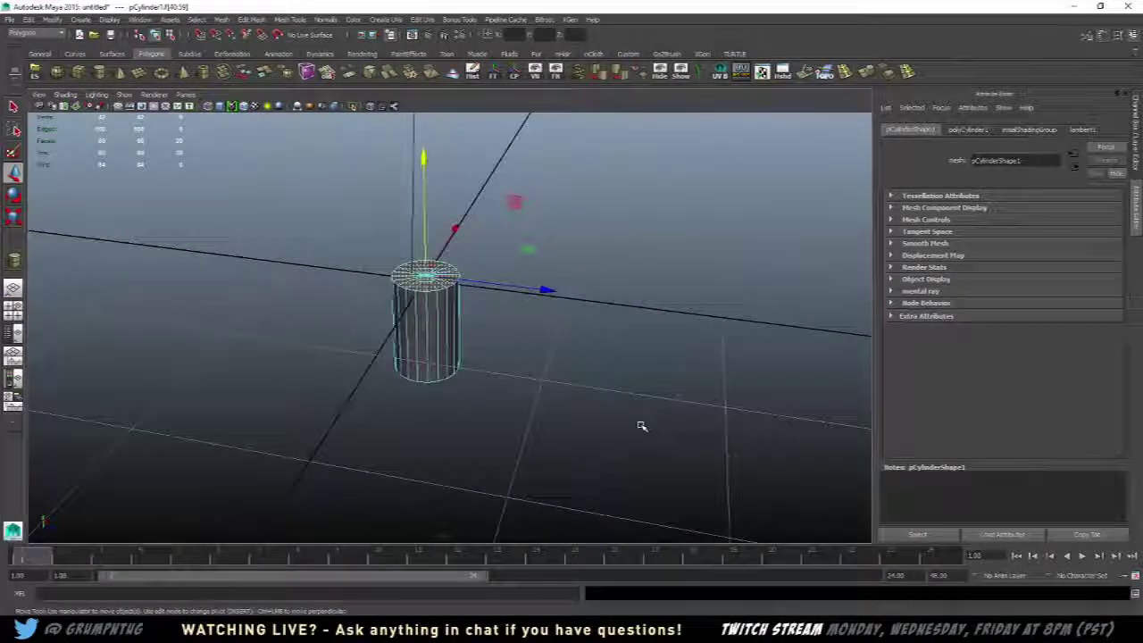
{"action": "scroll", "coordinate": [564, 365], "scroll_direction": "up", "scroll_amount": 3}
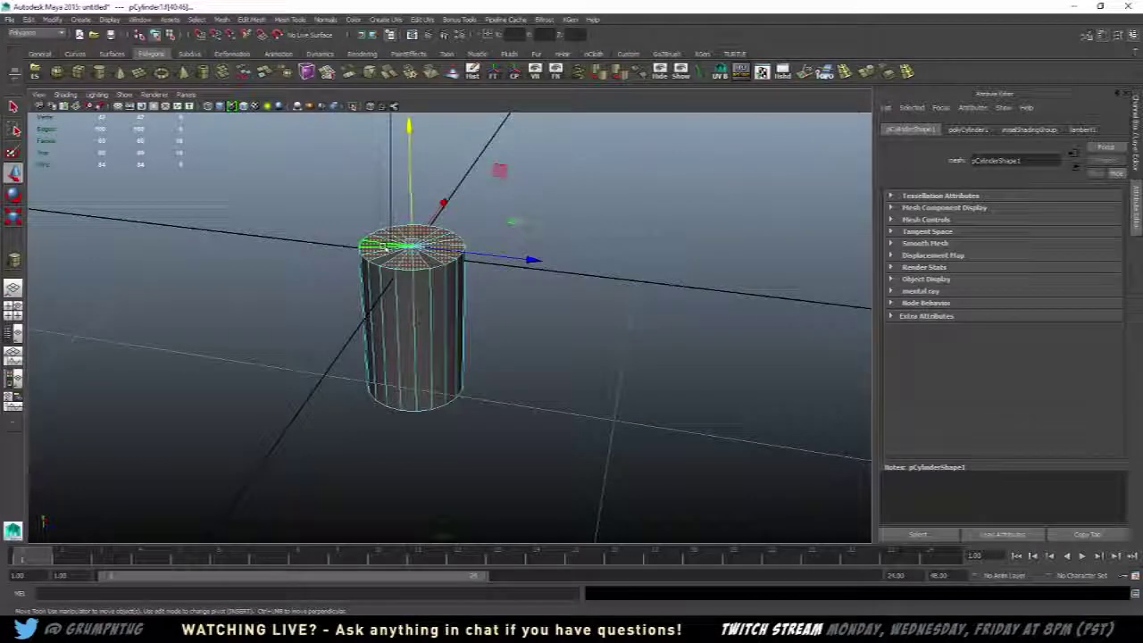
{"action": "left_click_drag", "start_coordinate": [530, 327], "coordinate": [372, 342], "text": "alt"}
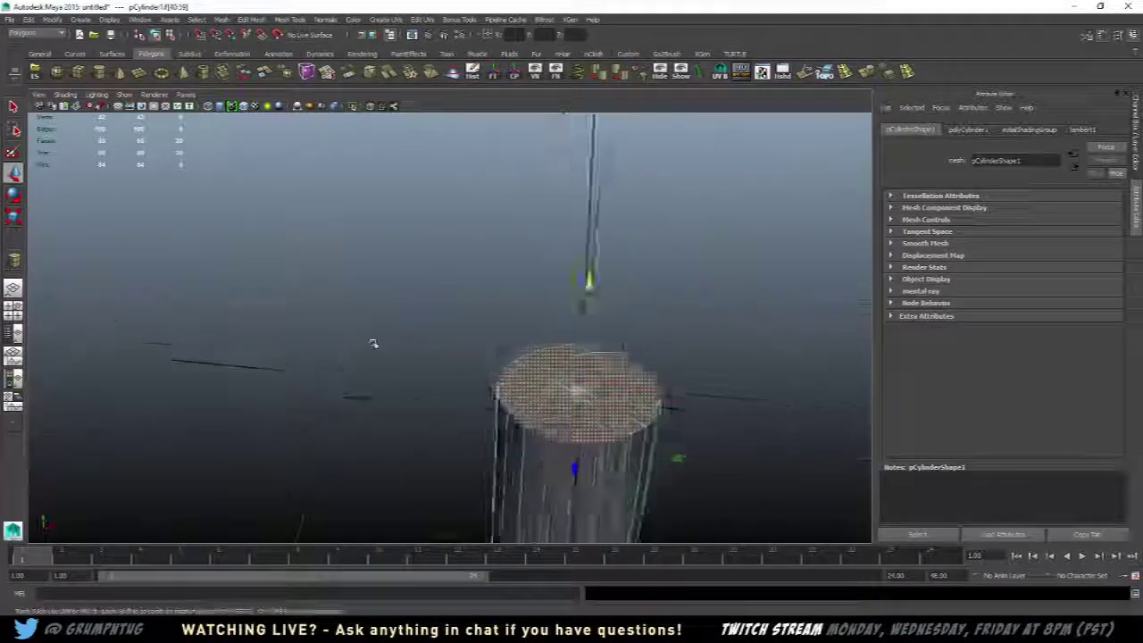
- Extrude the cylinder's upper cap faces along the taller of the two curves
{"action": "right_click_drag", "start_coordinate": [372, 342], "coordinate": [454, 403], "text": "alt"}
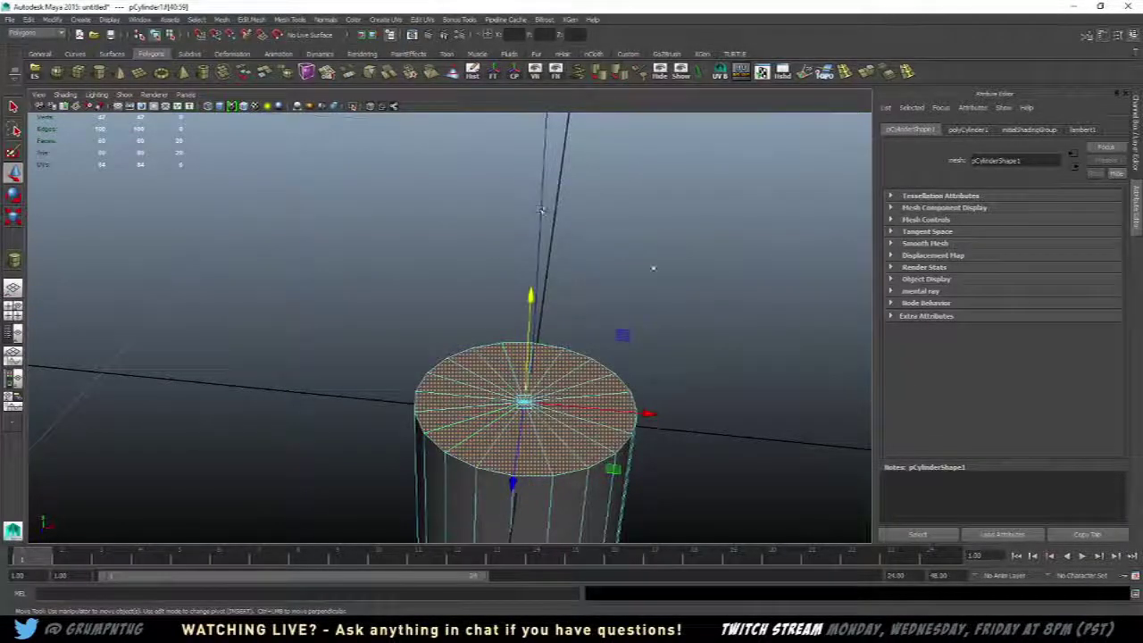
{"action": "left_click_drag", "start_coordinate": [653, 268], "coordinate": [611, 479], "text": "alt"}
{"action": "left_click", "coordinate": [543, 265]}
{"action": "key", "text": "space"}
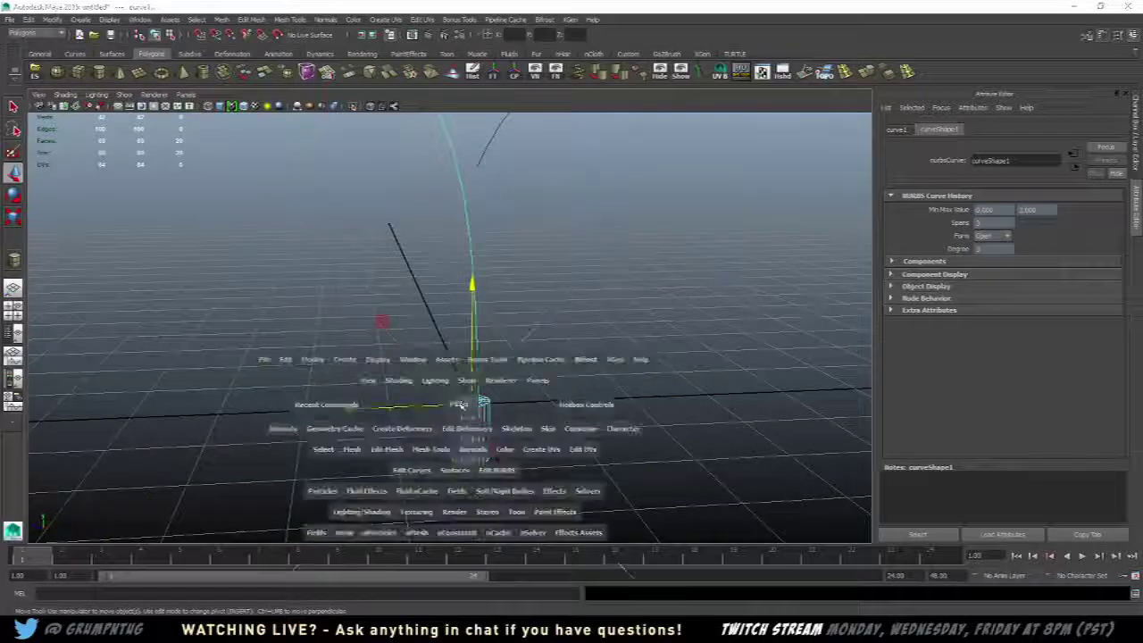
{"action": "left_click_drag", "start_coordinate": [389, 450], "coordinate": [411, 382]}
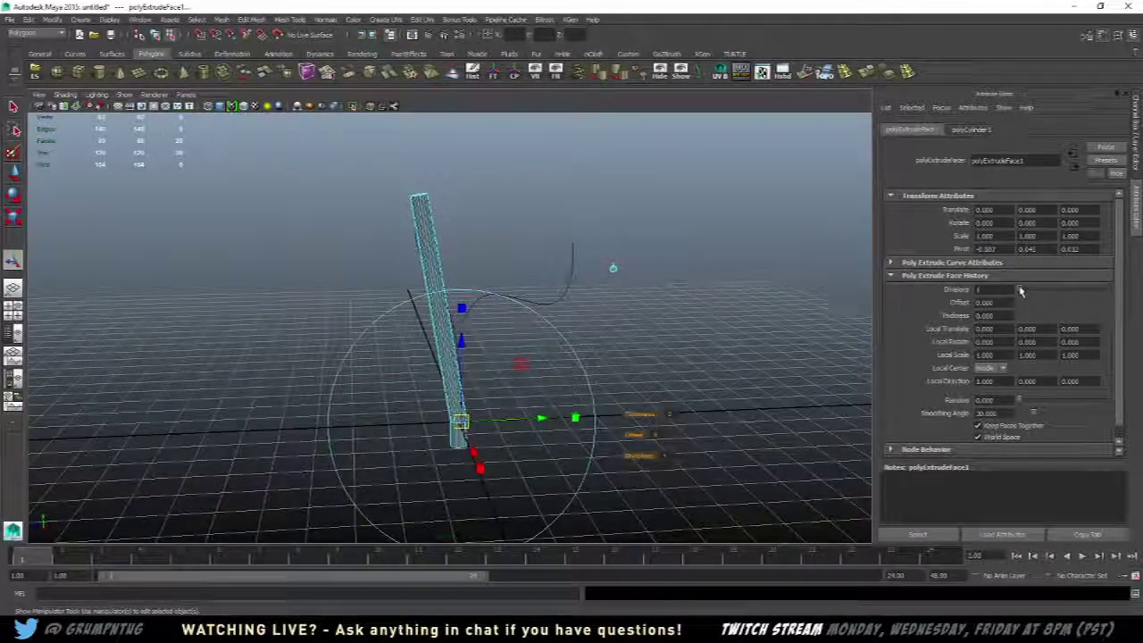
- Set the trunk extrusion's Divisions to 13 and its Taper to 0, and return to object selection
{"action": "left_click_drag", "start_coordinate": [1021, 290], "coordinate": [1063, 296]}
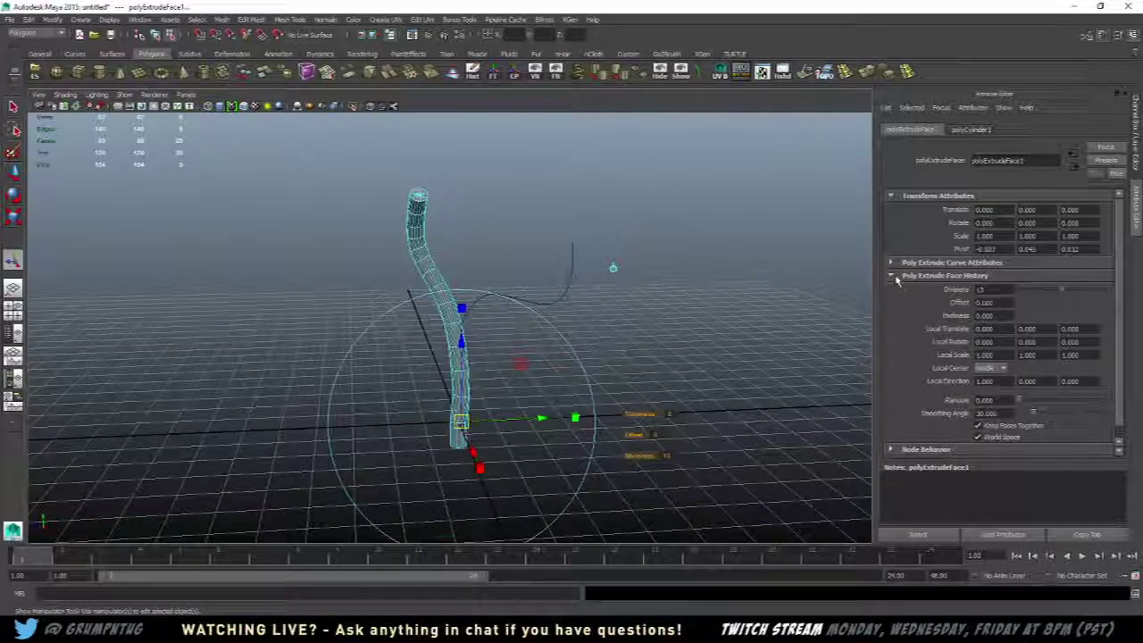
{"action": "scroll", "coordinate": [929, 352], "scroll_direction": "down", "scroll_amount": 1}
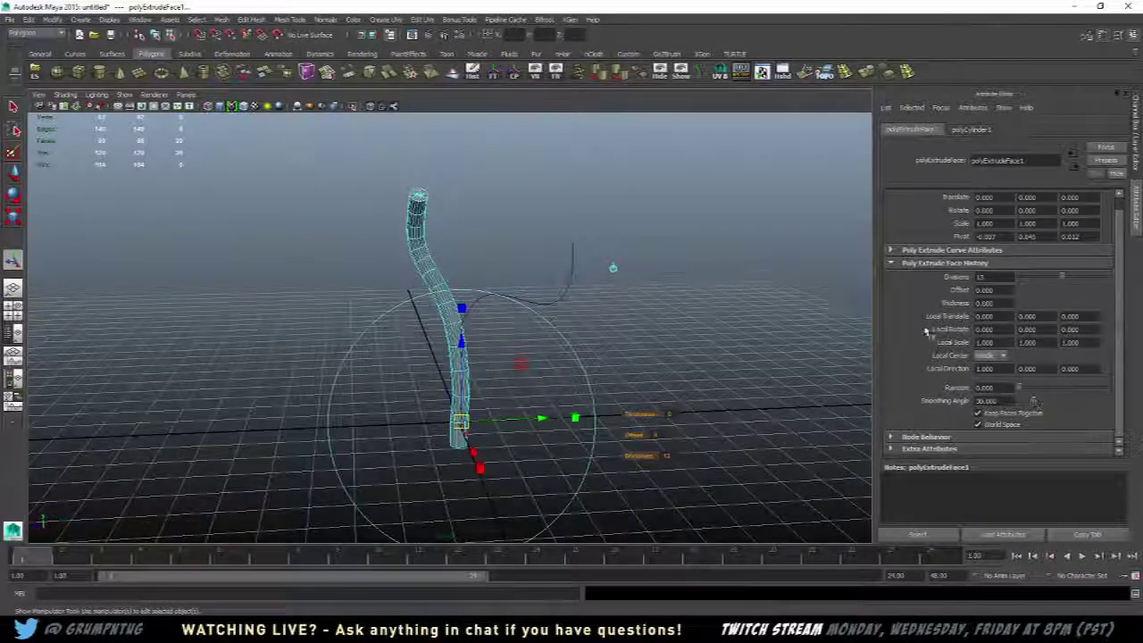
{"action": "scroll", "coordinate": [909, 267], "scroll_direction": "up", "scroll_amount": 1}
{"action": "left_click", "coordinate": [902, 263]}
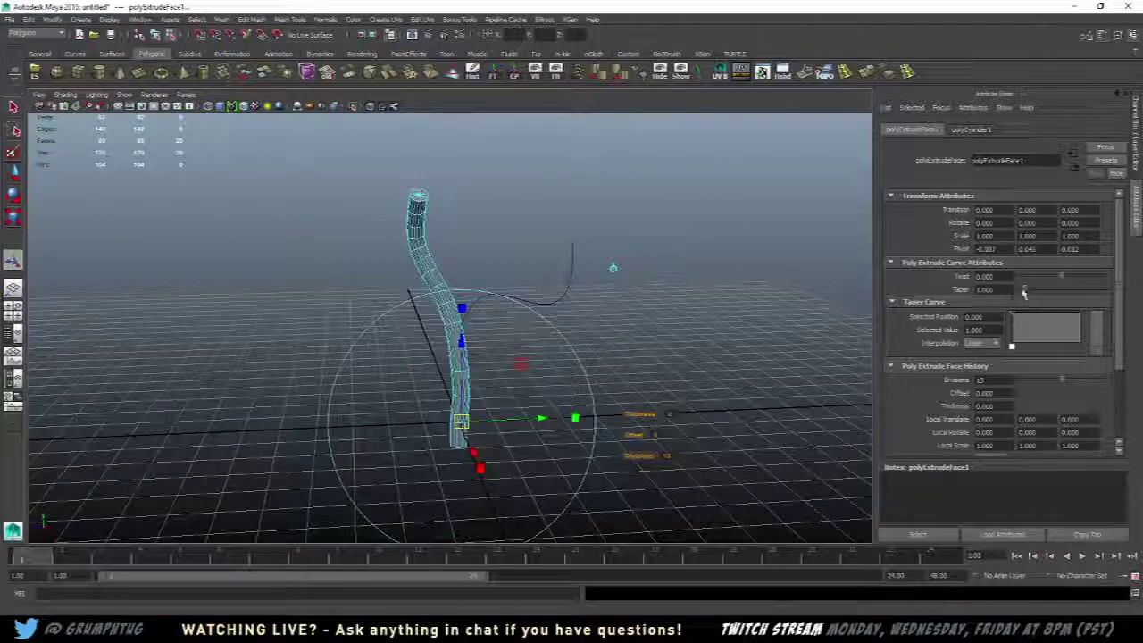
{"action": "mouse_move", "coordinate": [1025, 291]}
{"action": "left_mouse_down"}
{"action": "mouse_move", "coordinate": [1079, 302]}
{"action": "mouse_move", "coordinate": [1020, 301]}
{"action": "left_mouse_up"}
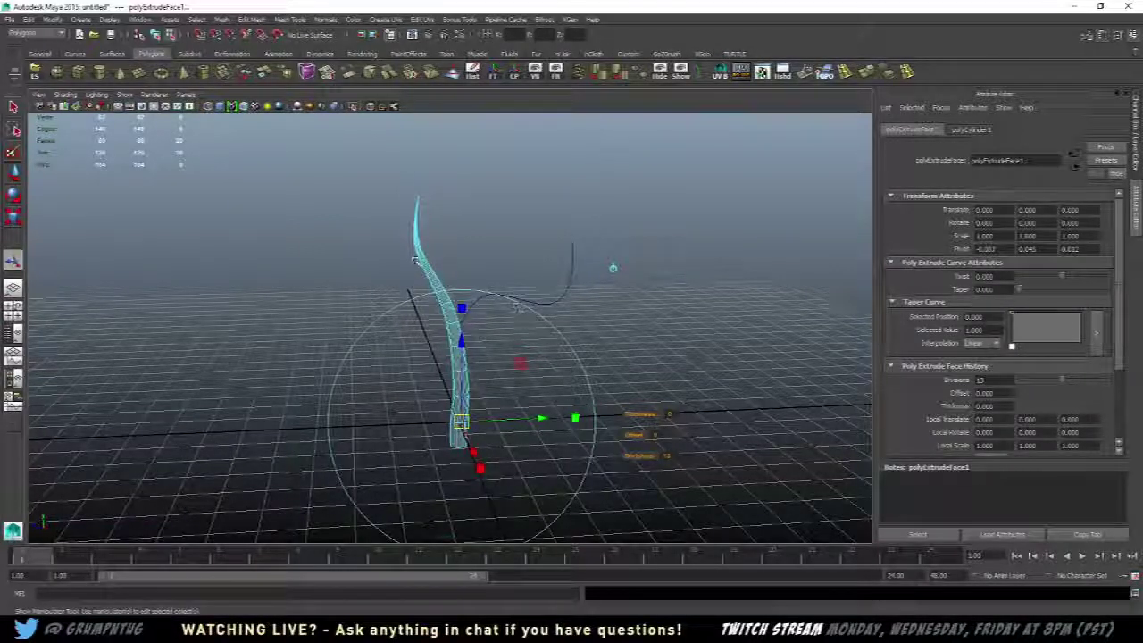
{"action": "right_click_drag", "start_coordinate": [420, 268], "coordinate": [466, 246]}
{"action": "left_click", "coordinate": [488, 256]}
- Create a second small polygon cylinder in the front view, placed on the trunk where the branch curve starts
{"action": "scroll", "coordinate": [490, 259], "scroll_direction": "up", "scroll_amount": 4}
{"action": "left_click_drag", "start_coordinate": [520, 296], "coordinate": [447, 339], "text": "alt"}
{"action": "left_click", "coordinate": [437, 308]}
{"action": "key", "text": "space"}
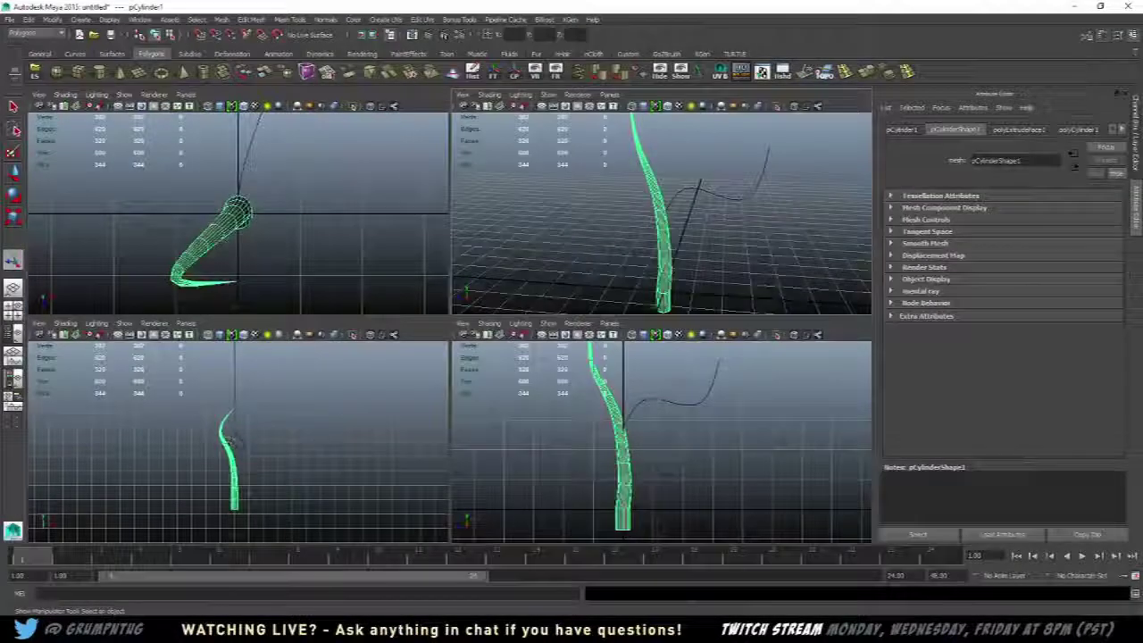
{"action": "key", "text": "space"}
{"action": "scroll", "coordinate": [404, 453], "scroll_direction": "up", "scroll_amount": 3}
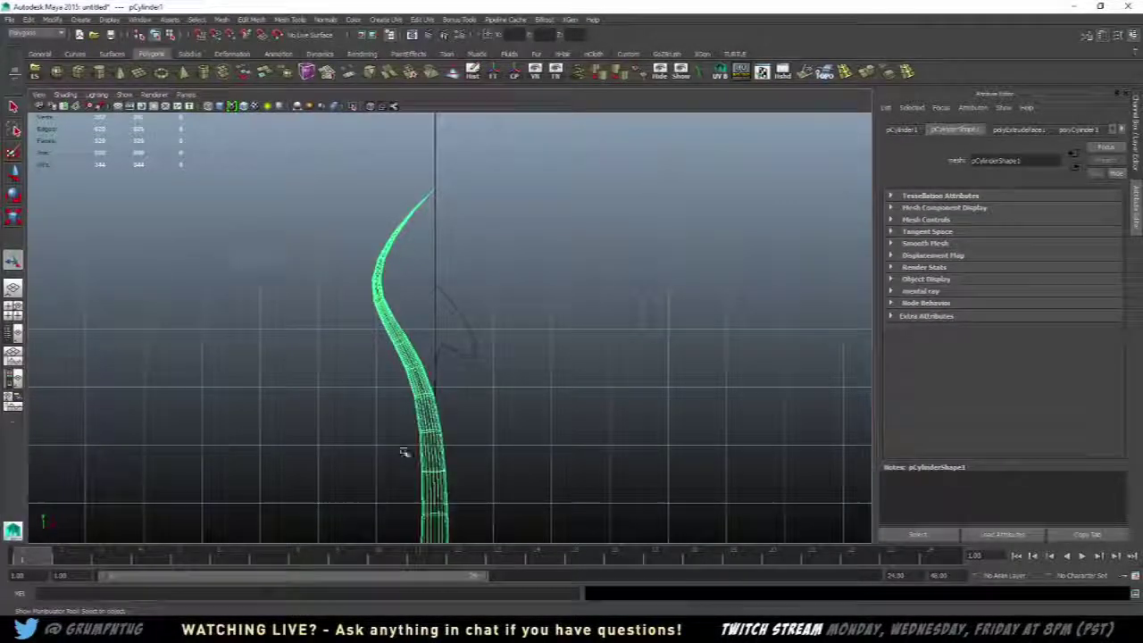
{"action": "key", "text": "g"}
{"action": "left_click_drag", "start_coordinate": [427, 393], "coordinate": [442, 424]}
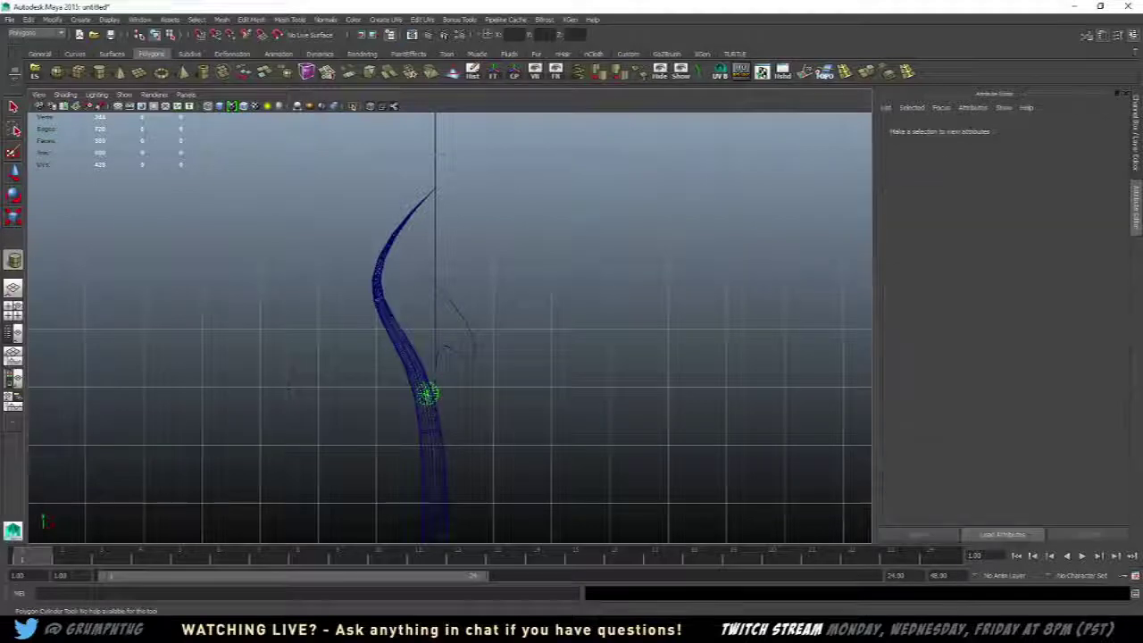
- Rotate the second cylinder in the perspective view to face along the branch curve and move it onto the curve's starting point
{"action": "key", "text": "space"}
{"action": "key", "text": "space"}
{"action": "scroll", "coordinate": [679, 268], "scroll_direction": "up", "scroll_amount": 3}
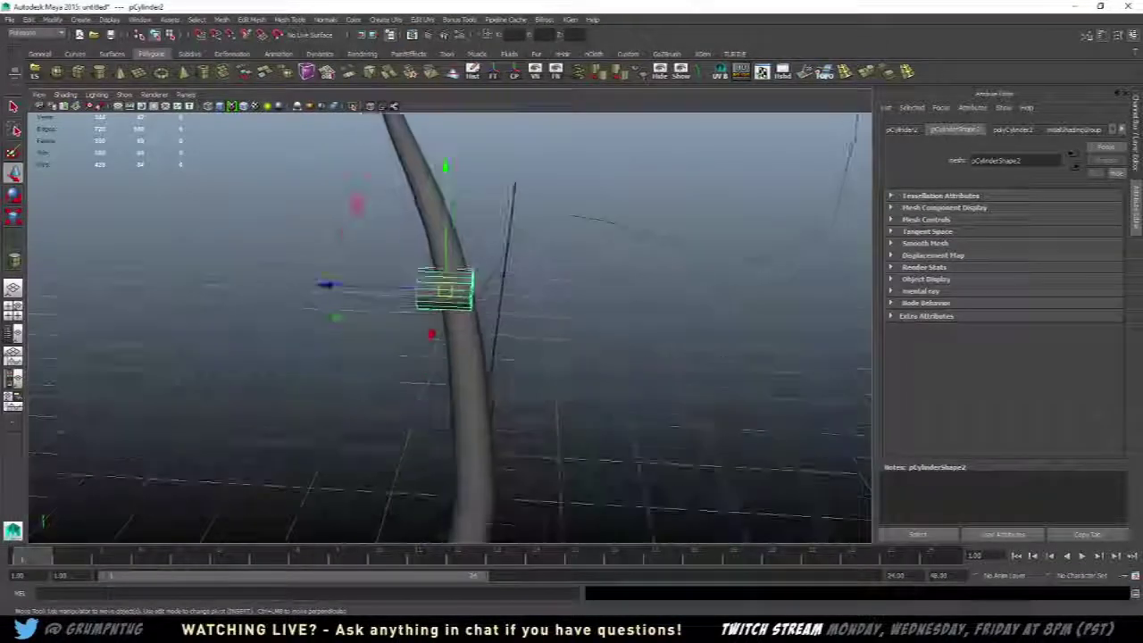
{"action": "key", "text": "e"}
{"action": "left_click_drag", "start_coordinate": [543, 217], "coordinate": [473, 270]}
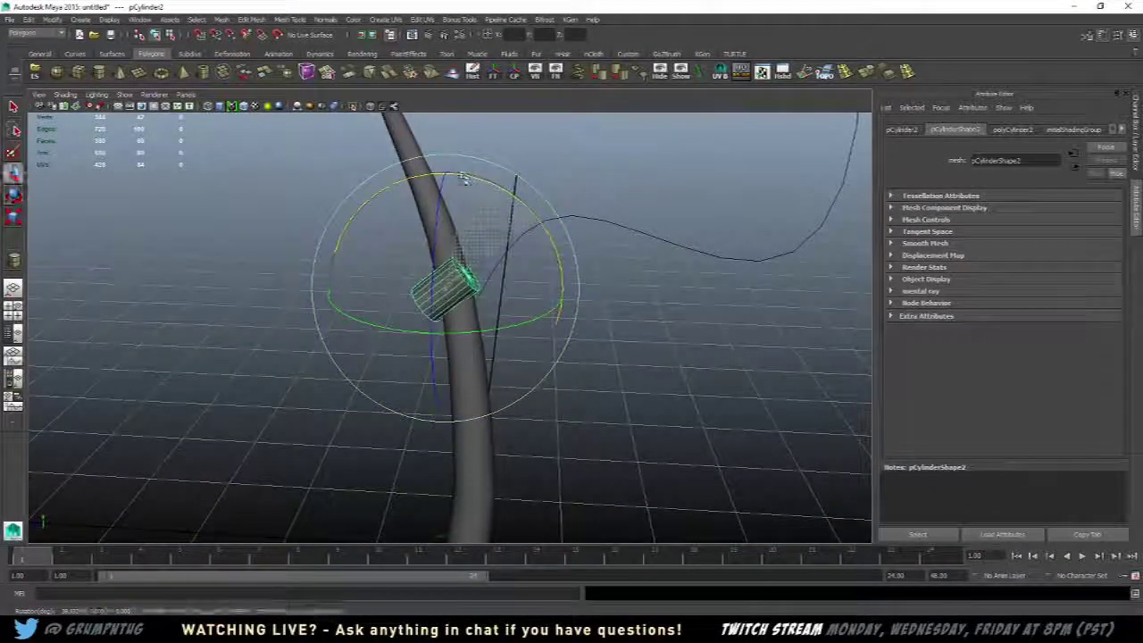
{"action": "key", "text": "w"}
{"action": "left_click", "coordinate": [337, 307]}
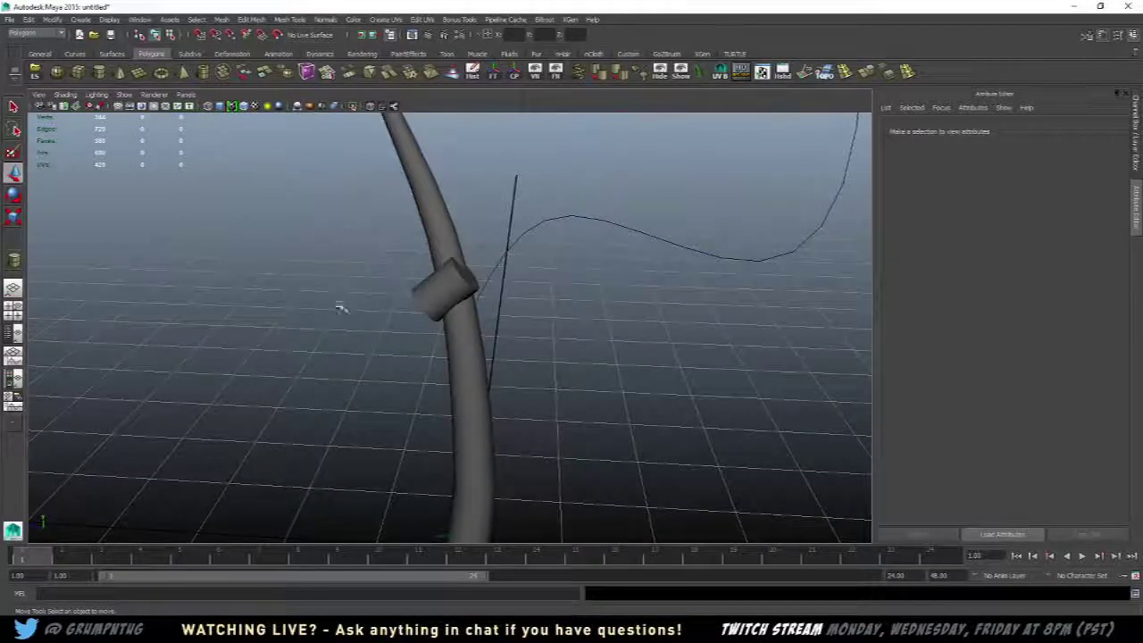
{"action": "key", "text": "ctrl+z"}
{"action": "left_click_drag", "start_coordinate": [324, 289], "coordinate": [341, 304]}
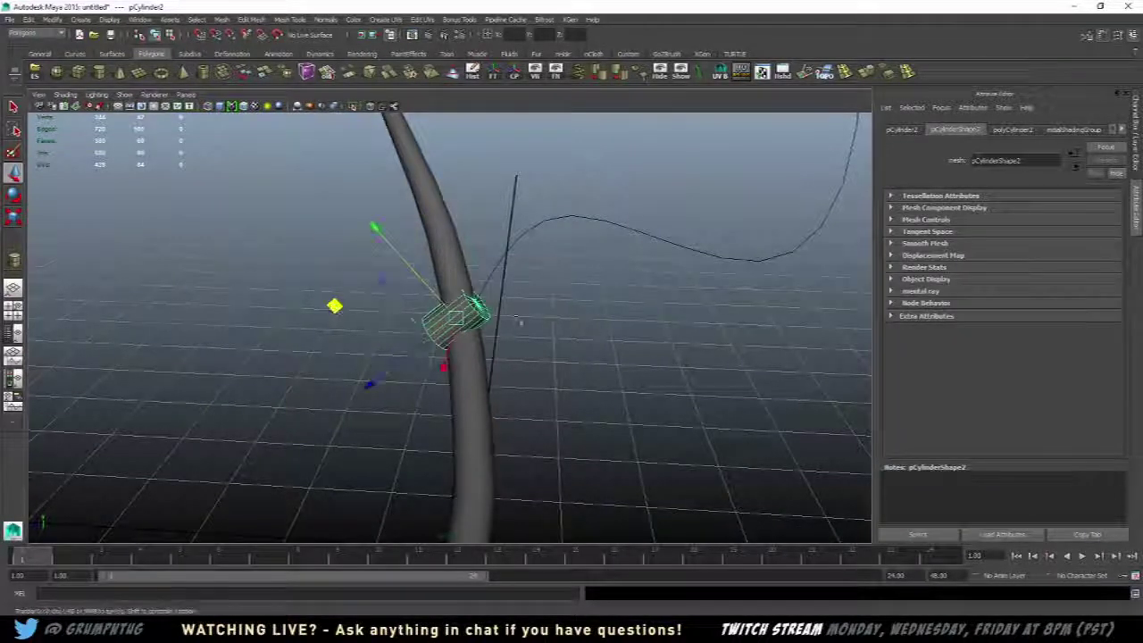
{"action": "left_click_drag", "start_coordinate": [520, 321], "coordinate": [666, 141], "text": "alt"}
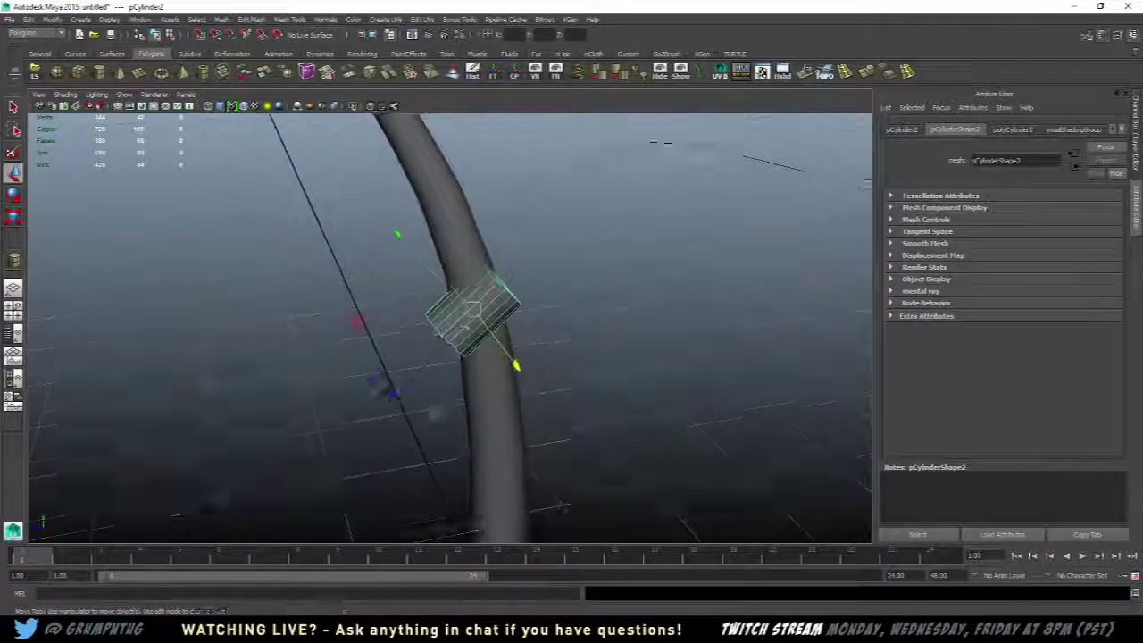
{"action": "left_click_drag", "start_coordinate": [562, 506], "coordinate": [393, 402], "text": "alt"}
- Switch the second cylinder to face selection and select only the cap faces at the start of the branch curve
{"action": "right_click_drag", "start_coordinate": [380, 269], "coordinate": [380, 293]}
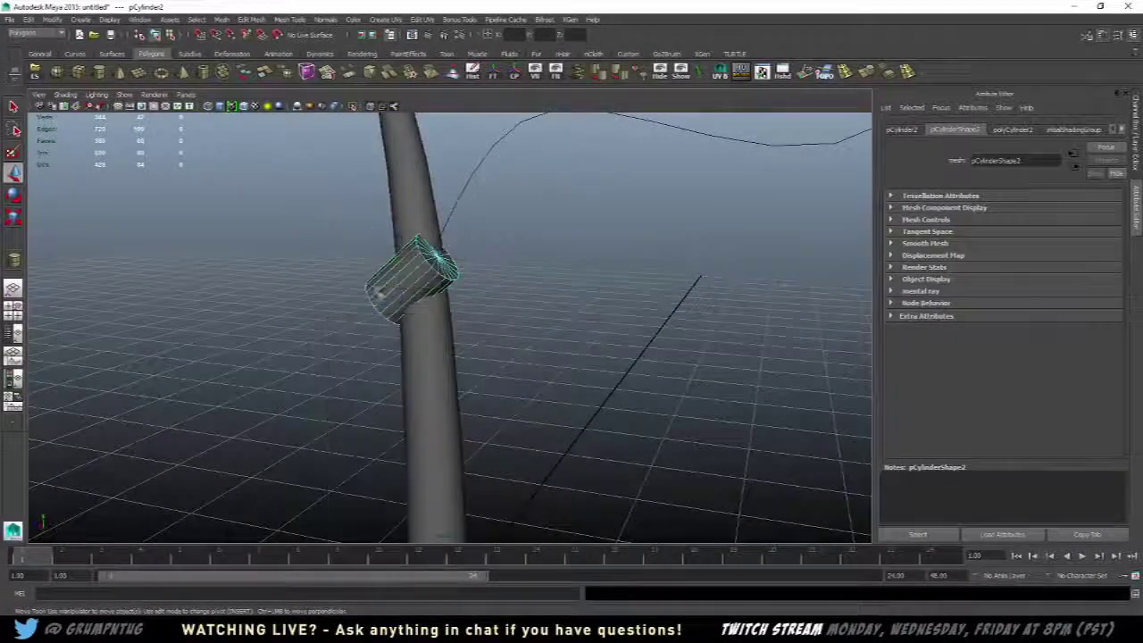
{"action": "left_click_drag", "start_coordinate": [344, 217], "coordinate": [451, 358]}
{"action": "left_click_drag", "start_coordinate": [181, 321], "coordinate": [268, 304], "text": "alt"}
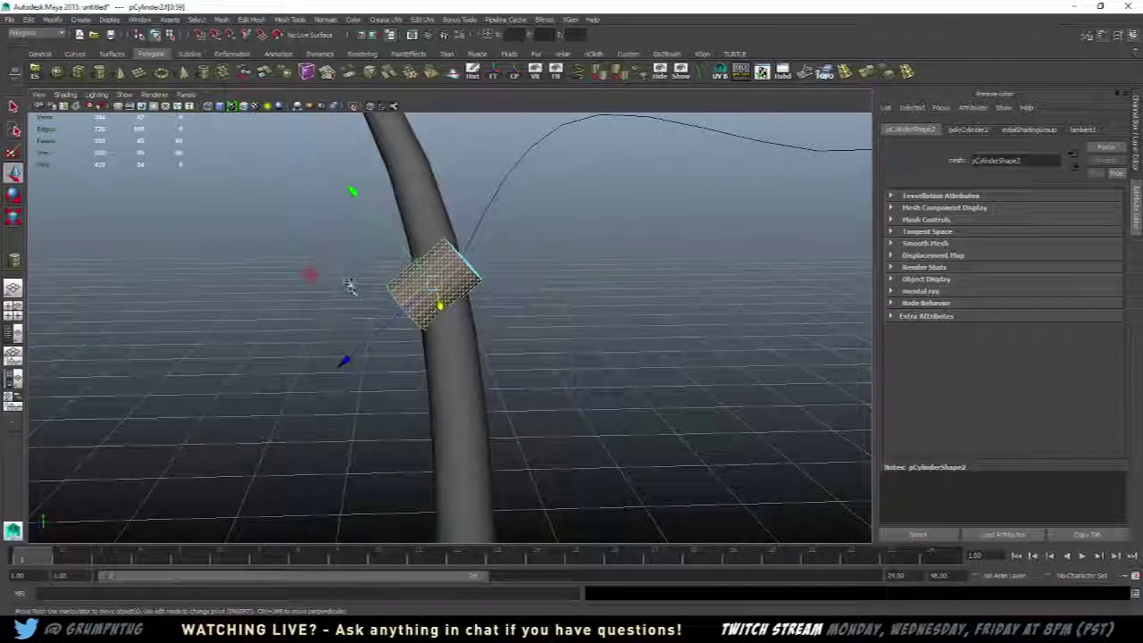
{"action": "left_click_drag", "start_coordinate": [349, 285], "coordinate": [418, 330]}
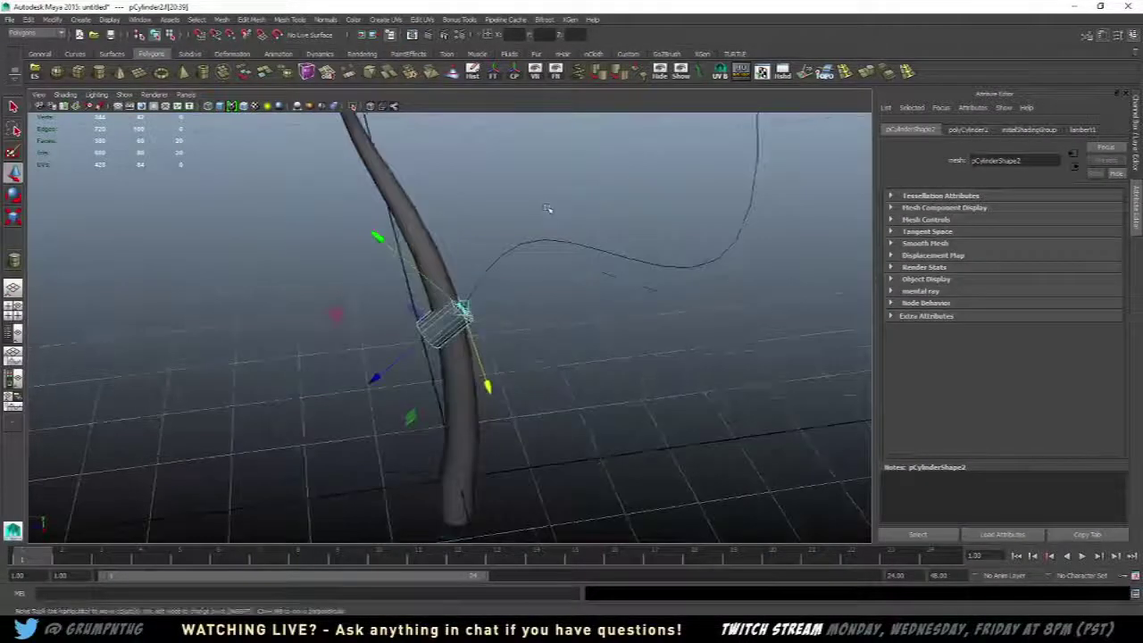
- Extrude the selected cap faces along the branch curve
{"action": "left_click", "coordinate": [569, 242]}
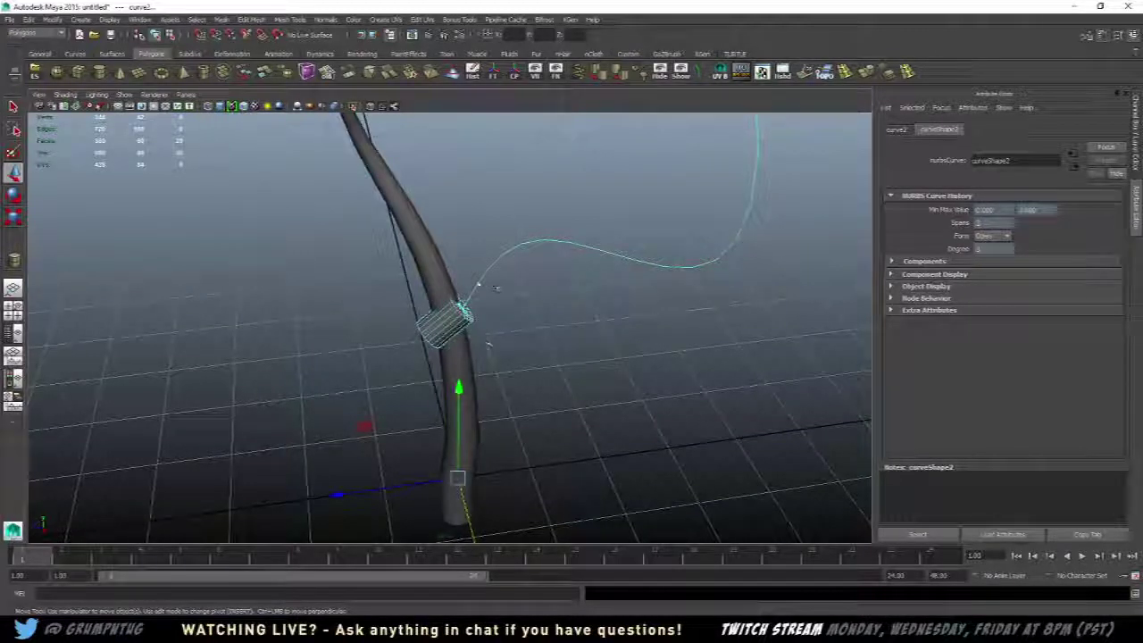
{"action": "key", "text": "space"}
{"action": "left_click", "coordinate": [402, 355]}
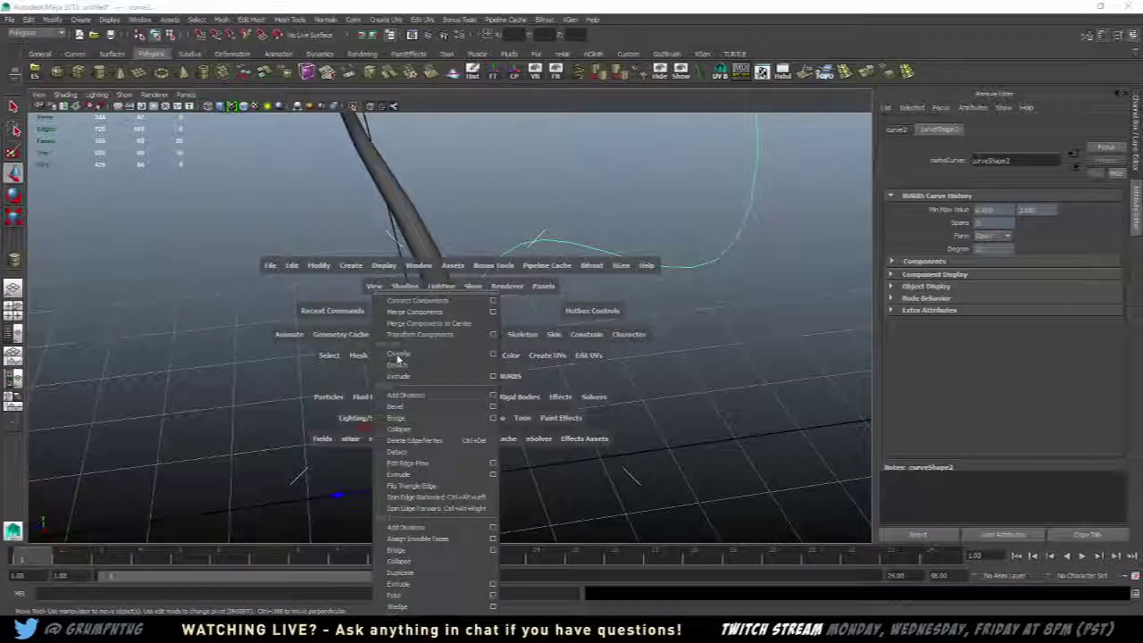
{"action": "left_click", "coordinate": [398, 584]}
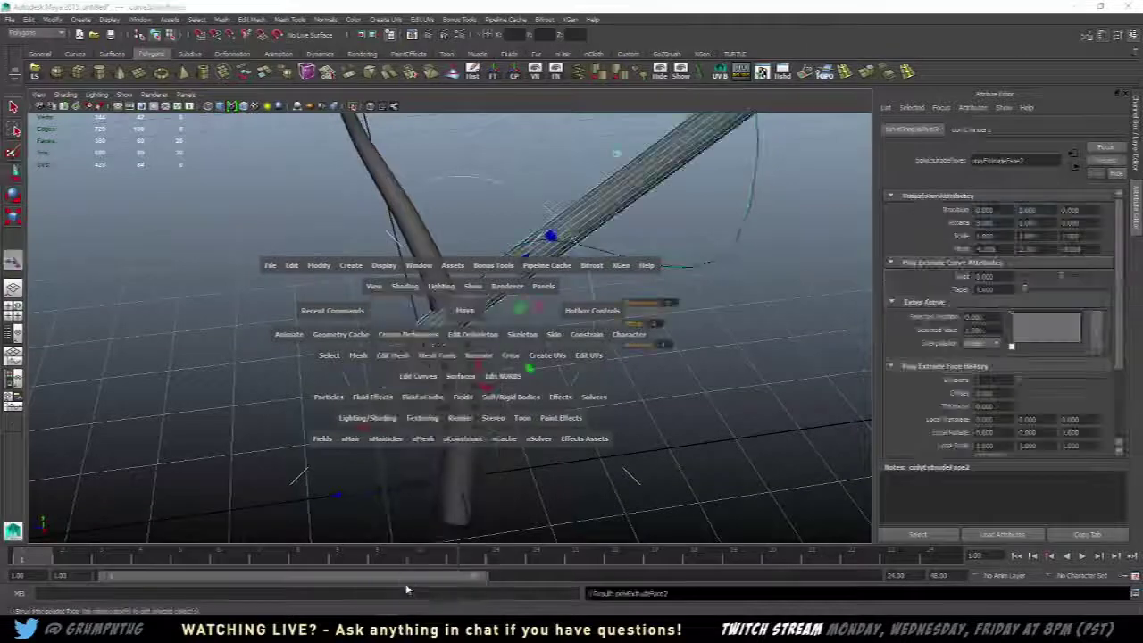
{"action": "left_click_drag", "start_coordinate": [625, 471], "coordinate": [563, 460], "text": "alt"}
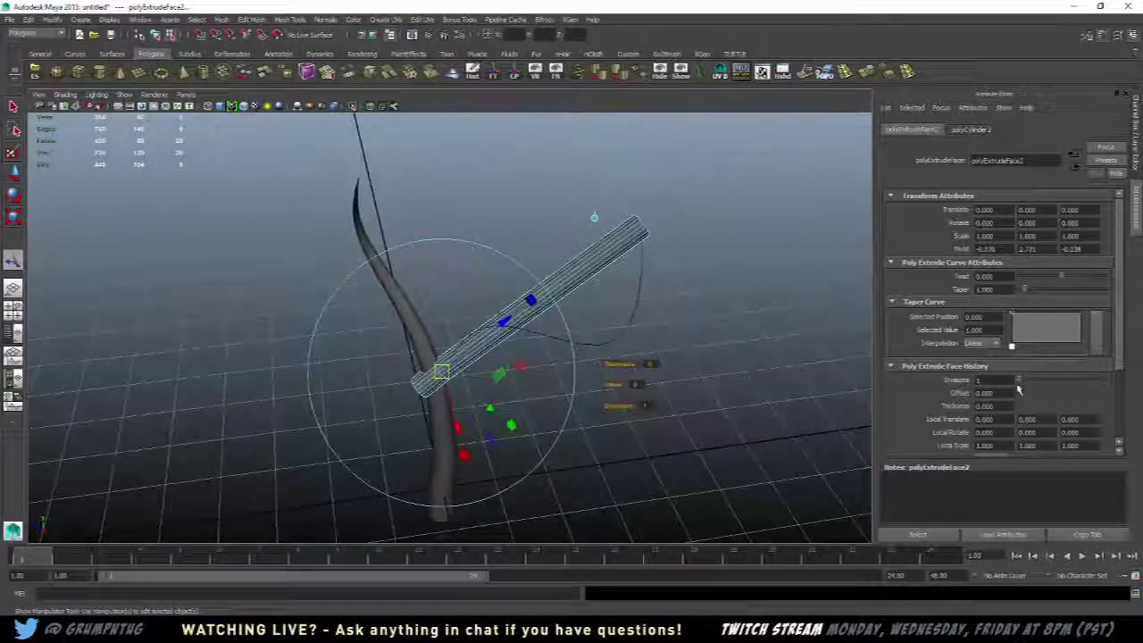
- Set the branch extrusion's Divisions to 18 and its Taper to 0, and return to object selection
{"action": "left_click_drag", "start_coordinate": [1021, 386], "coordinate": [1079, 383]}
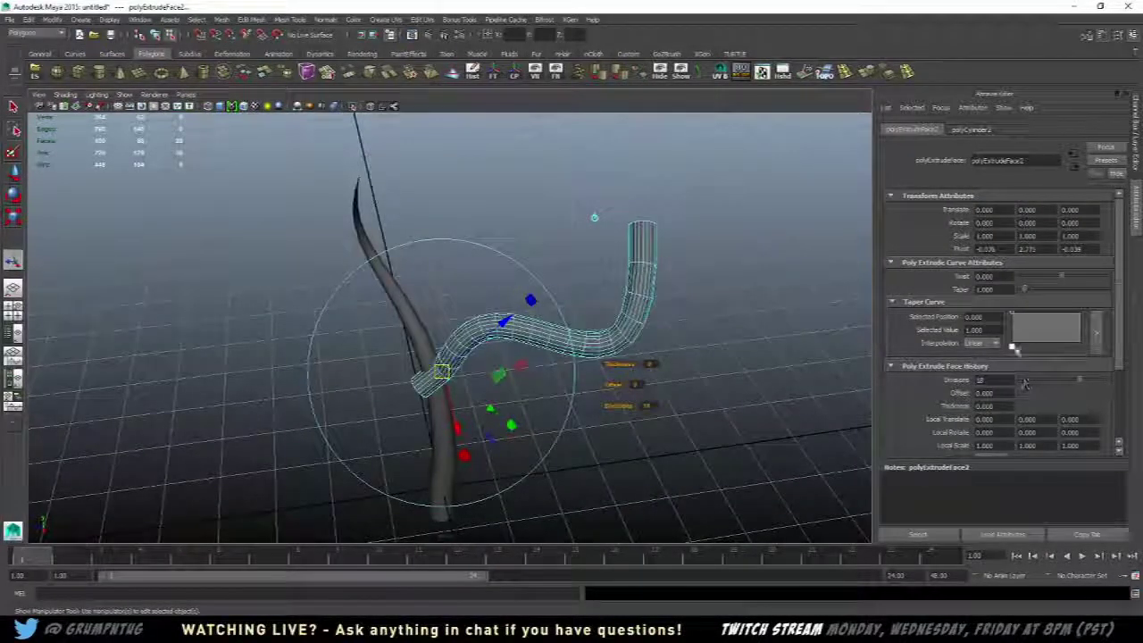
{"action": "left_click_drag", "start_coordinate": [1023, 295], "coordinate": [1016, 293]}
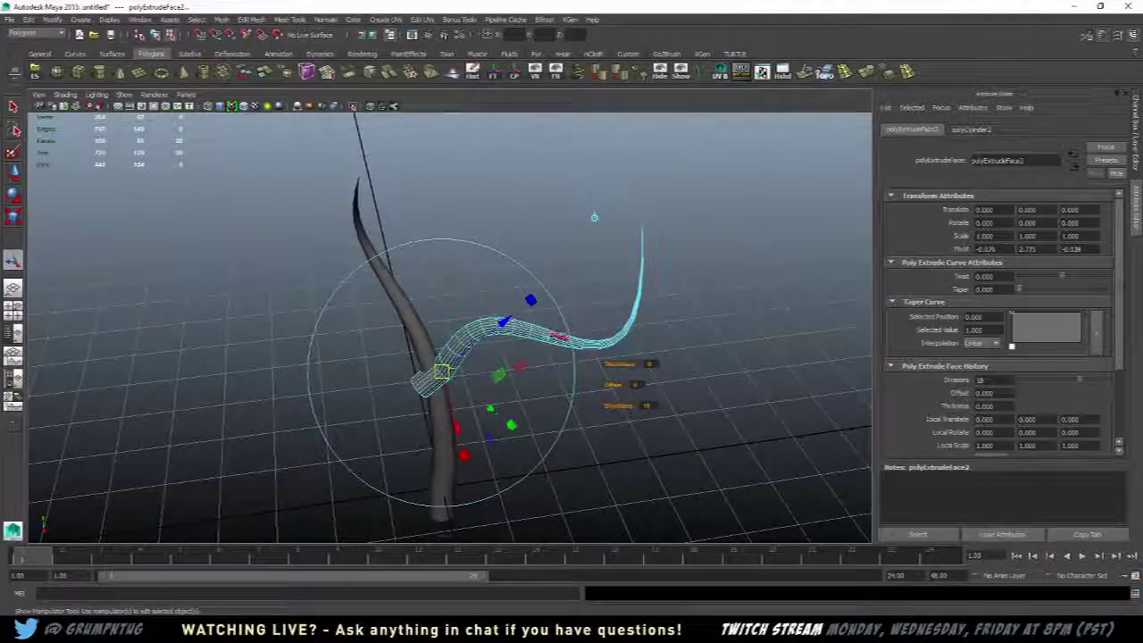
{"action": "right_click", "coordinate": [536, 335]}
{"action": "left_click", "coordinate": [590, 318]}
{"action": "left_click_drag", "start_coordinate": [589, 319], "coordinate": [453, 409], "text": "alt"}
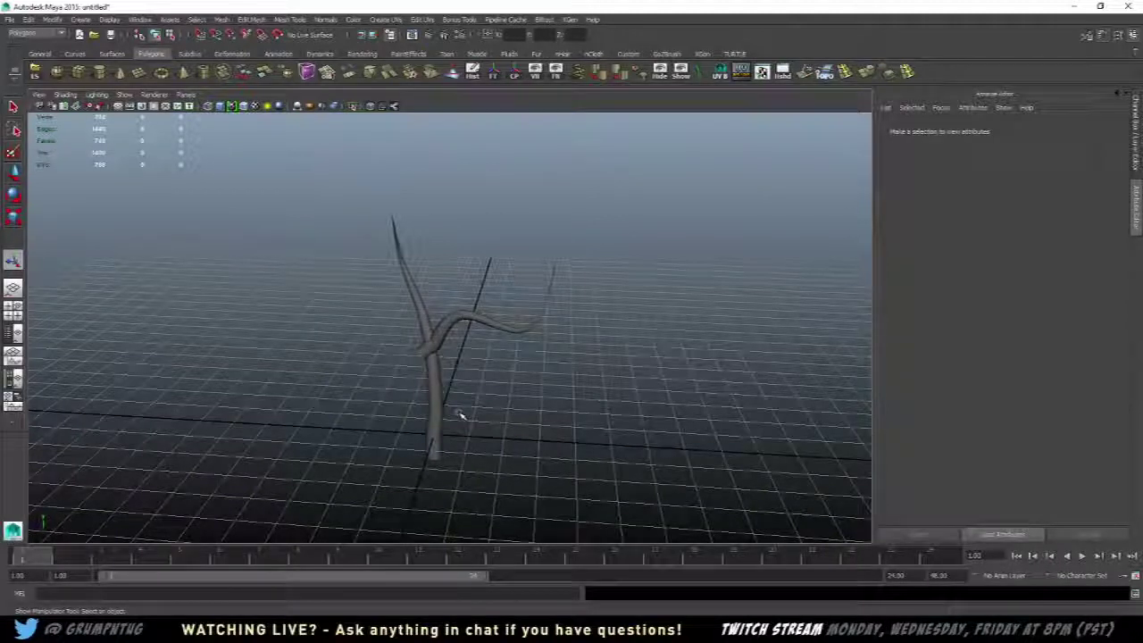
- Select the branch mesh and show its transform values and construction history inputs in the Channel Box
{"action": "scroll", "coordinate": [450, 372], "scroll_direction": "up", "scroll_amount": 5}
{"action": "left_click", "coordinate": [459, 367]}
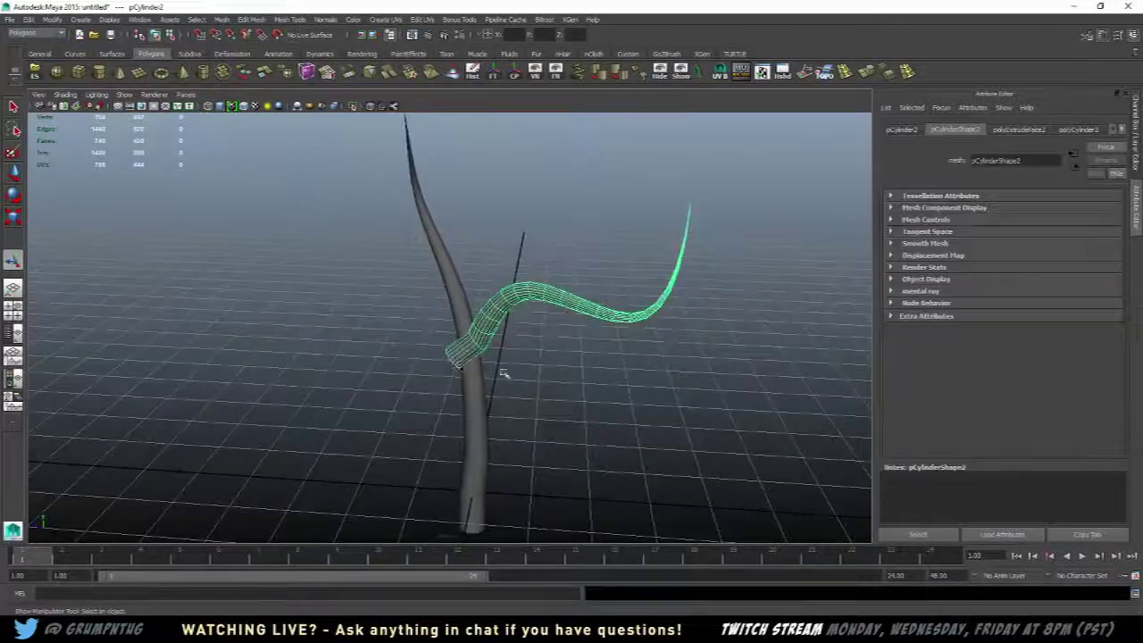
{"action": "left_click_drag", "start_coordinate": [503, 374], "coordinate": [477, 373], "text": "alt"}
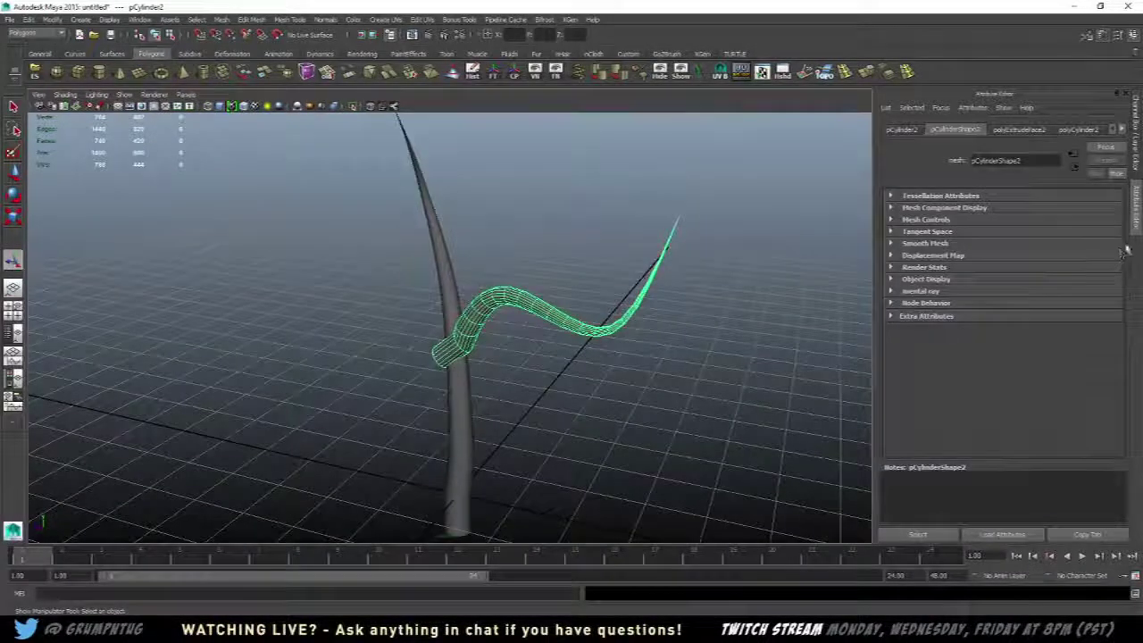
{"action": "left_click", "coordinate": [1136, 168]}
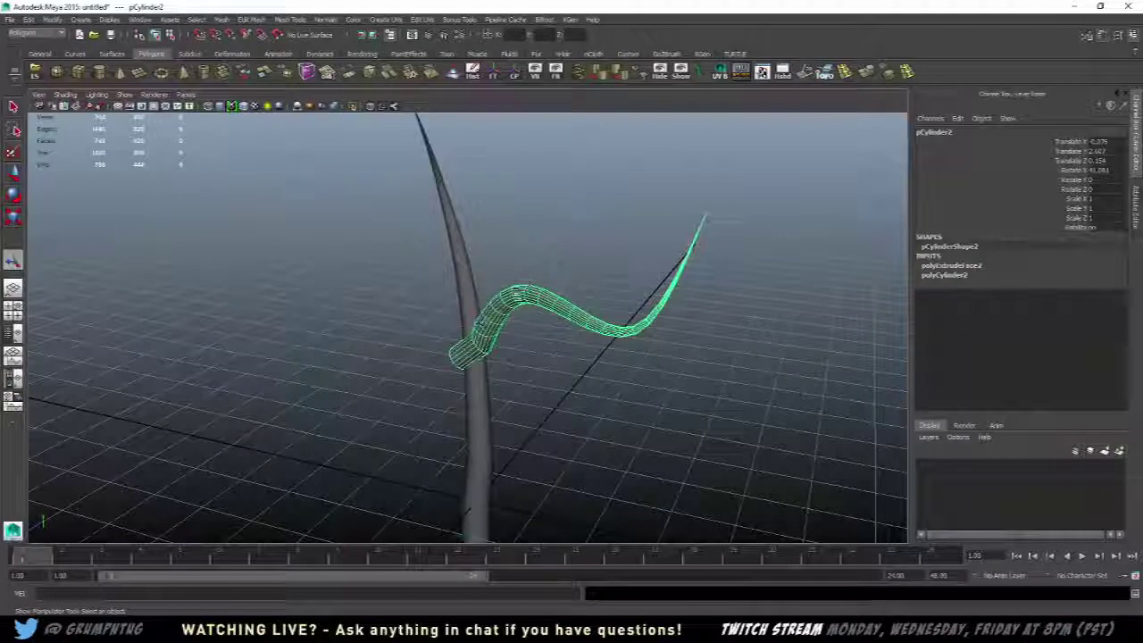
{"action": "left_click_drag", "start_coordinate": [502, 296], "coordinate": [534, 303], "text": "alt"}
{"action": "middle_click_drag", "start_coordinate": [533, 304], "coordinate": [425, 321], "text": "alt"}
{"action": "left_click_drag", "start_coordinate": [426, 321], "coordinate": [492, 318], "text": "alt"}
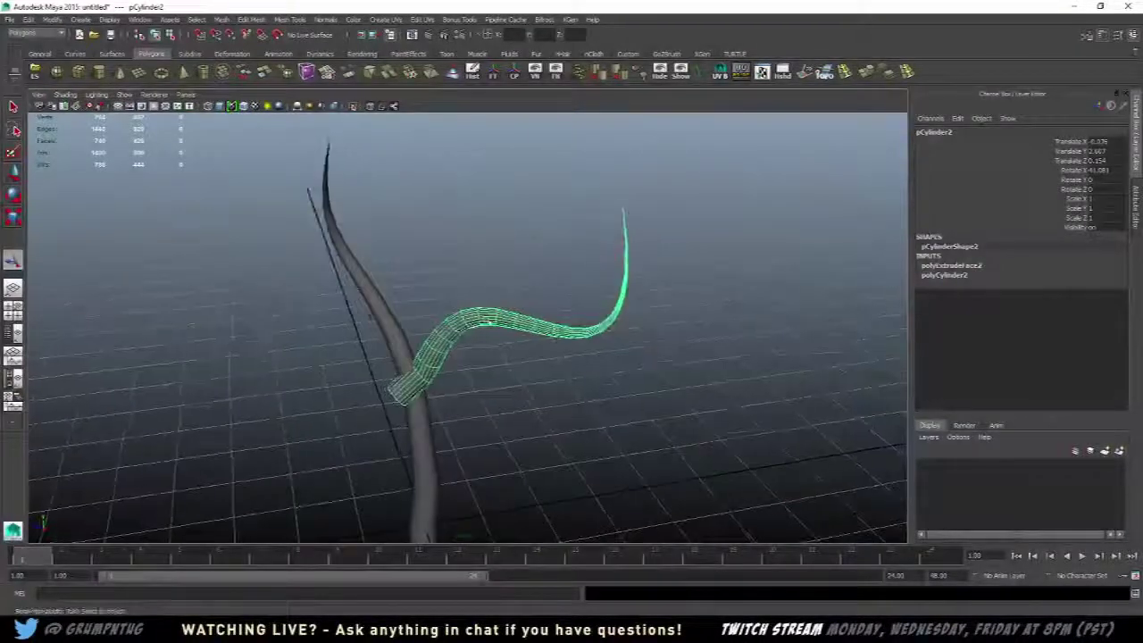
- Select vertices along the branch's bend, then pull part of its upper surface outward with the Move tool
{"action": "right_click_drag", "start_coordinate": [495, 315], "coordinate": [463, 314]}
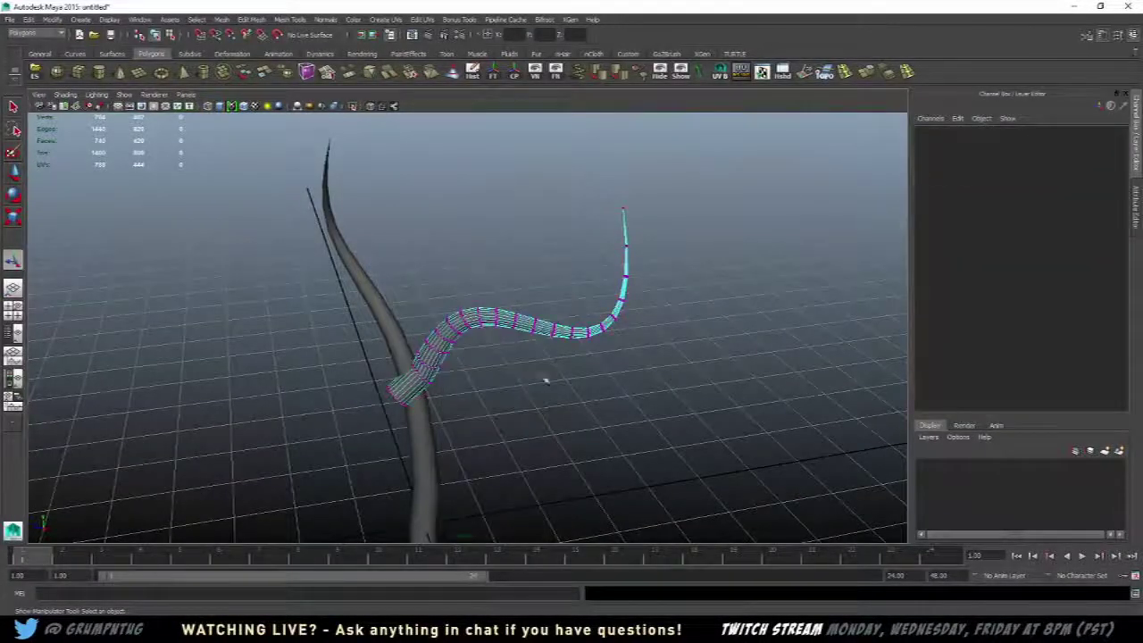
{"action": "left_click_drag", "start_coordinate": [544, 378], "coordinate": [441, 298]}
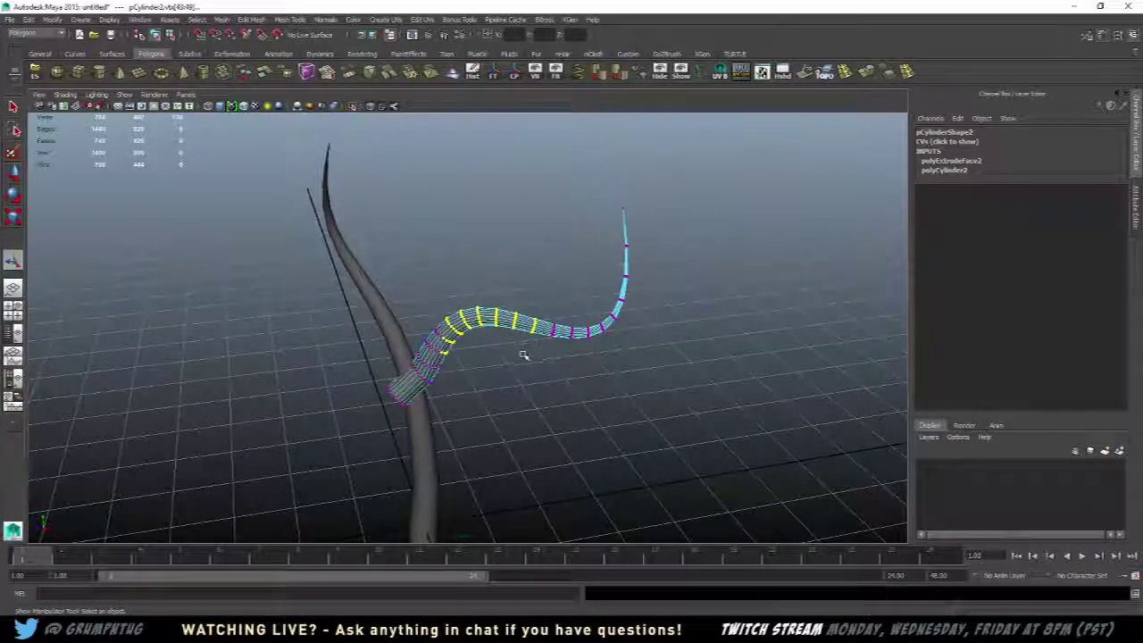
{"action": "mouse_move", "coordinate": [471, 318]}
{"action": "right_mouse_down"}
{"action": "mouse_move", "coordinate": [471, 287]}
{"action": "mouse_move", "coordinate": [455, 306]}
{"action": "mouse_move", "coordinate": [473, 333]}
{"action": "right_mouse_up"}
{"action": "key", "text": "w"}
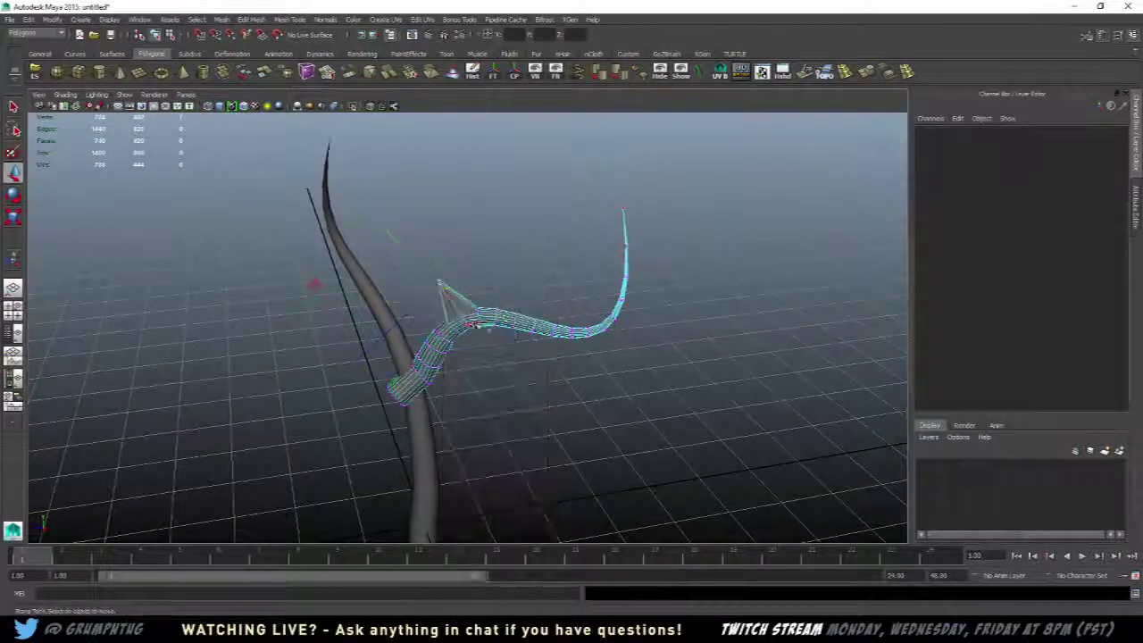
- Extrude a single face on the upper side of the branch's bend outward by about 1.03 units
{"action": "left_click_drag", "start_coordinate": [501, 316], "coordinate": [419, 322], "text": "alt"}
{"action": "key", "text": "space"}
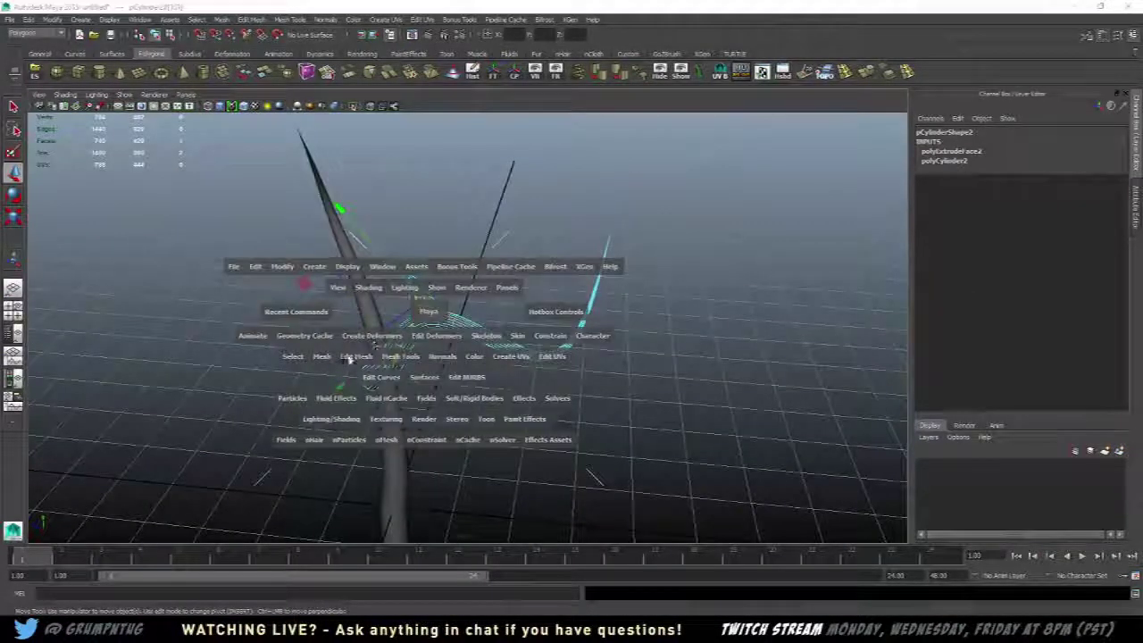
{"action": "left_click", "coordinate": [357, 355]}
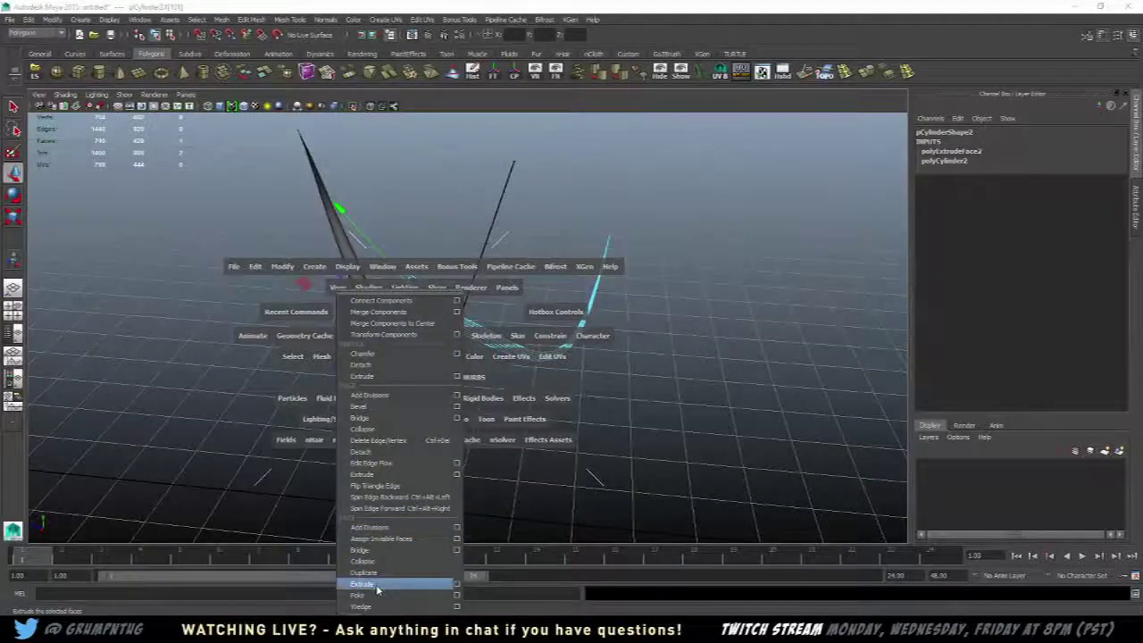
{"action": "left_click", "coordinate": [362, 584]}
{"action": "left_click_drag", "start_coordinate": [293, 282], "coordinate": [289, 282]}
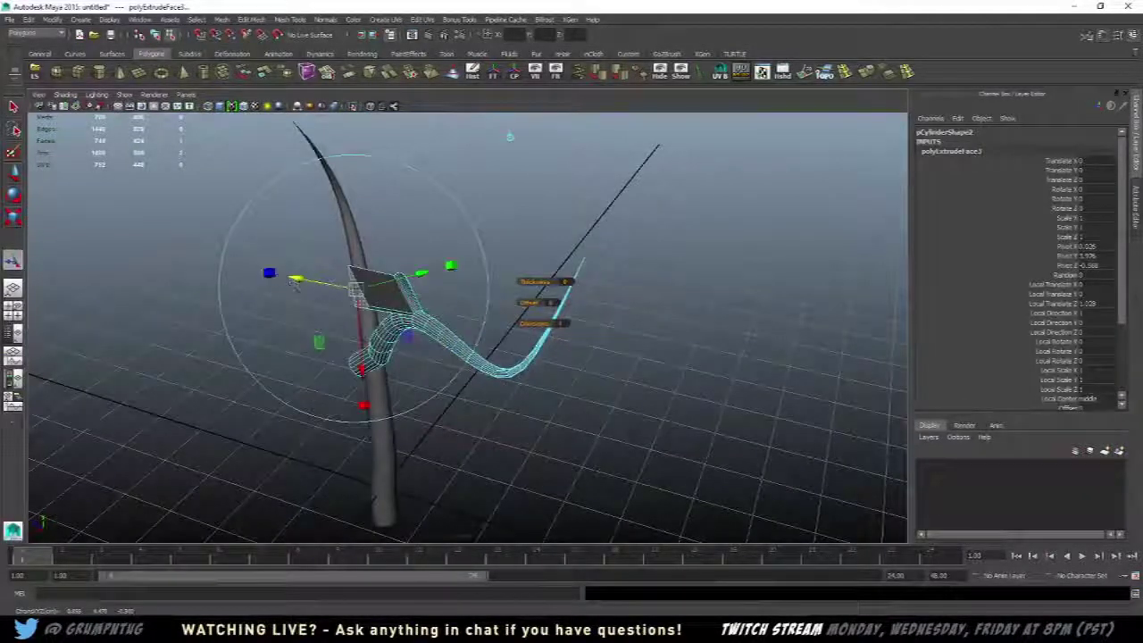
- Return to object selection and select only the branch mesh, leaving the trunk unselected
{"action": "right_click_drag", "start_coordinate": [433, 332], "coordinate": [487, 318]}
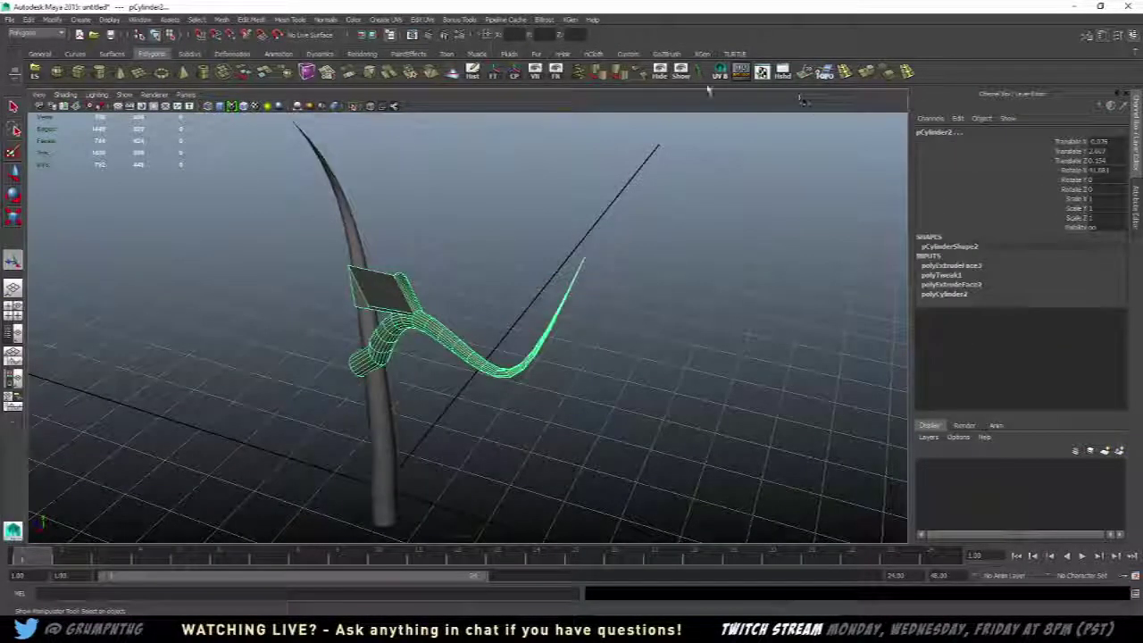
{"action": "left_click", "coordinate": [618, 79]}
{"action": "left_click", "coordinate": [656, 147]}
{"action": "left_click_drag", "start_coordinate": [545, 224], "coordinate": [358, 420]}
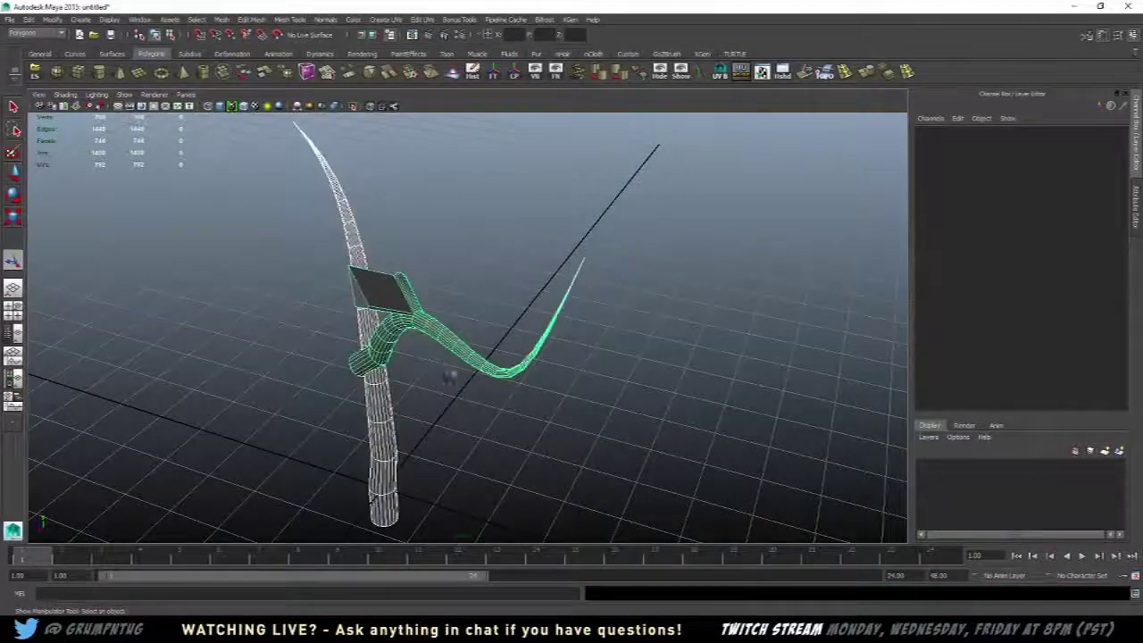
{"action": "left_click", "coordinate": [622, 76]}
{"action": "left_click", "coordinate": [539, 224]}
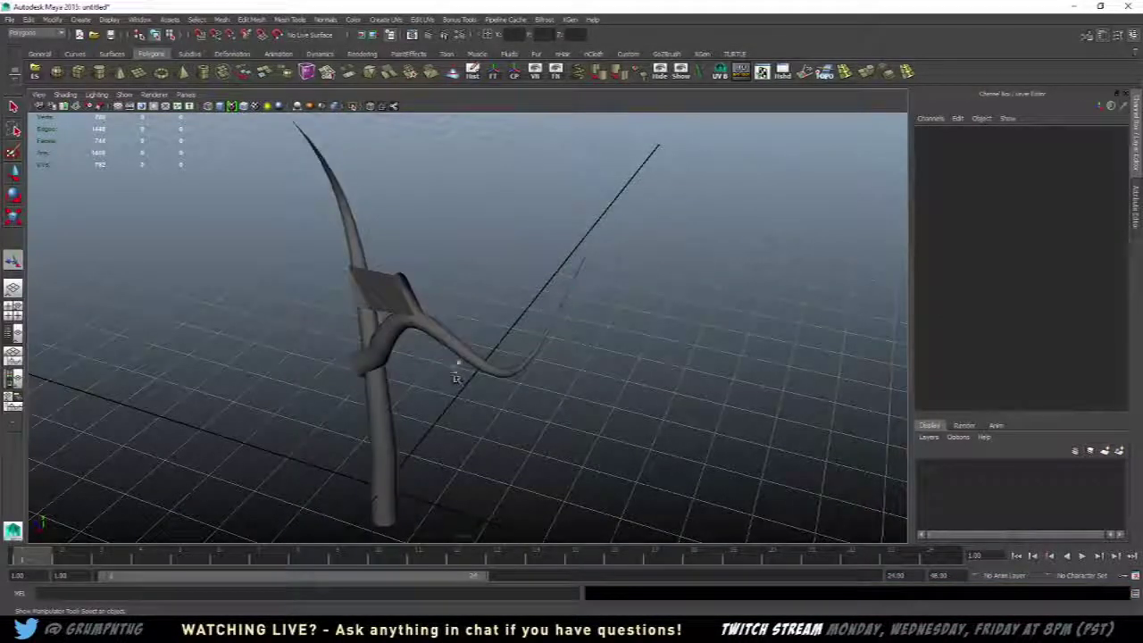
{"action": "left_click", "coordinate": [449, 342]}
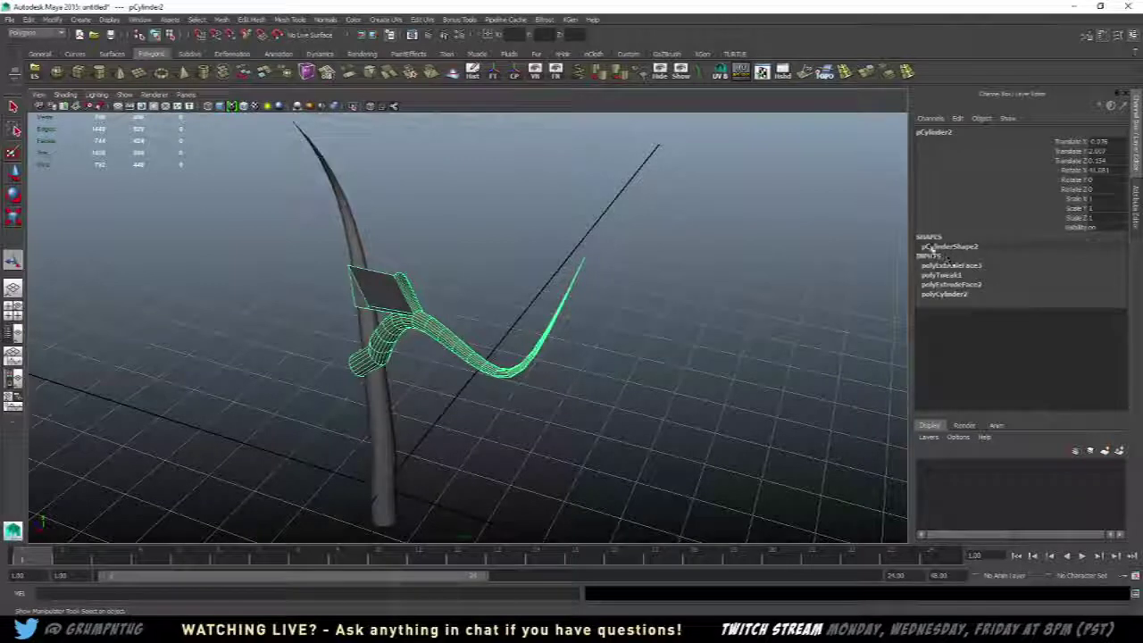
- Examine the branch mesh's construction history by opening and closing its extrusion, tweak and base cylinder inputs
{"action": "left_click", "coordinate": [1135, 162]}
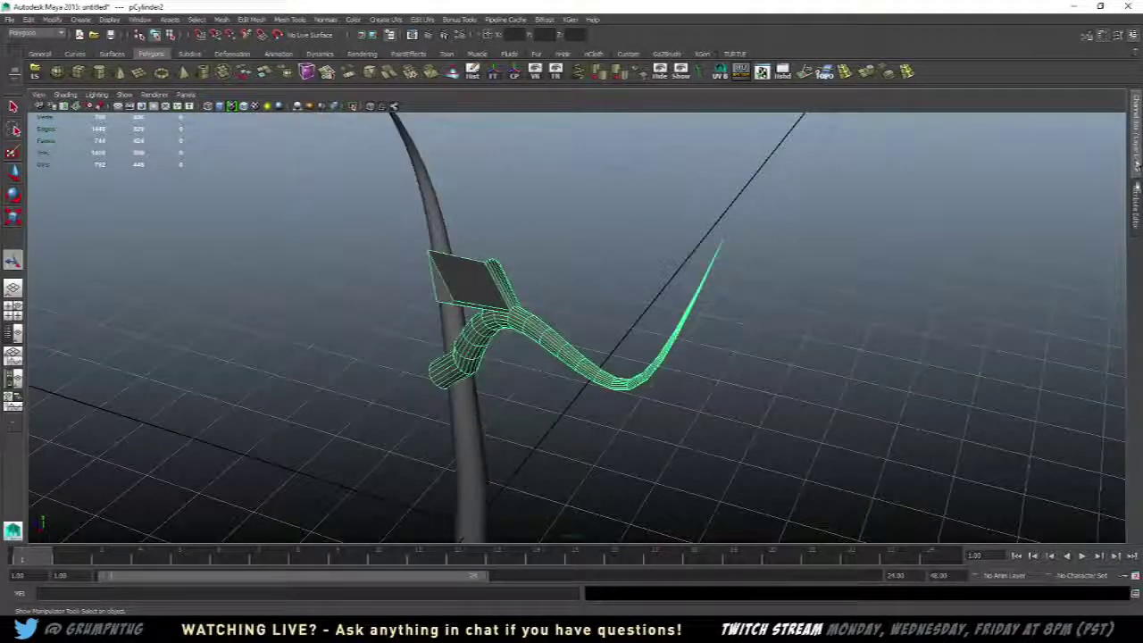
{"action": "left_click", "coordinate": [1135, 164]}
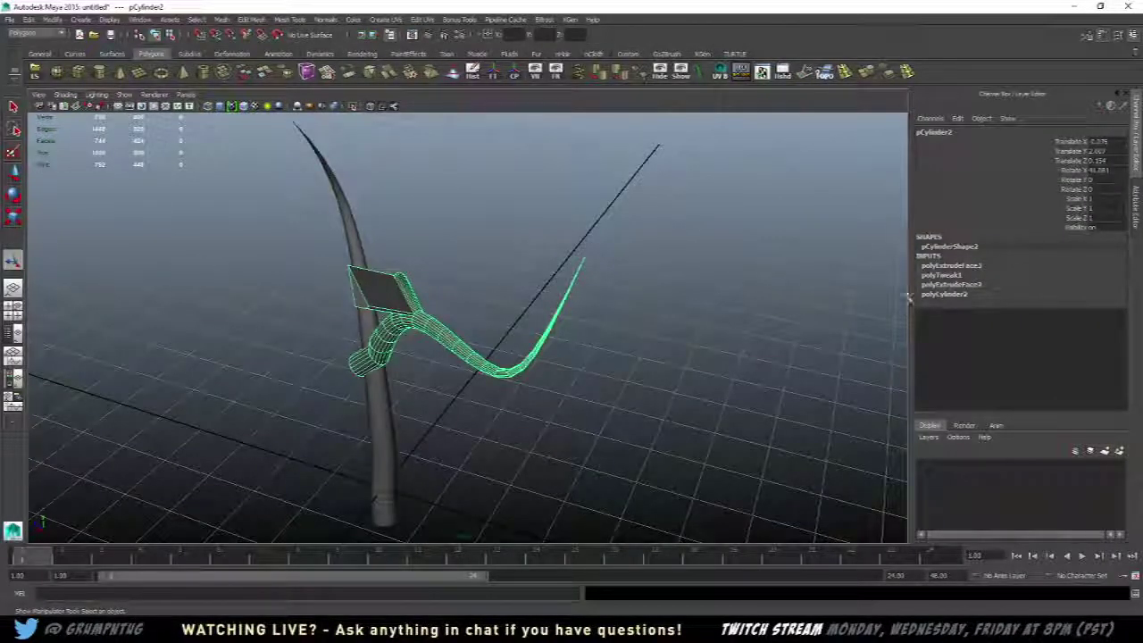
{"action": "left_click", "coordinate": [966, 282]}
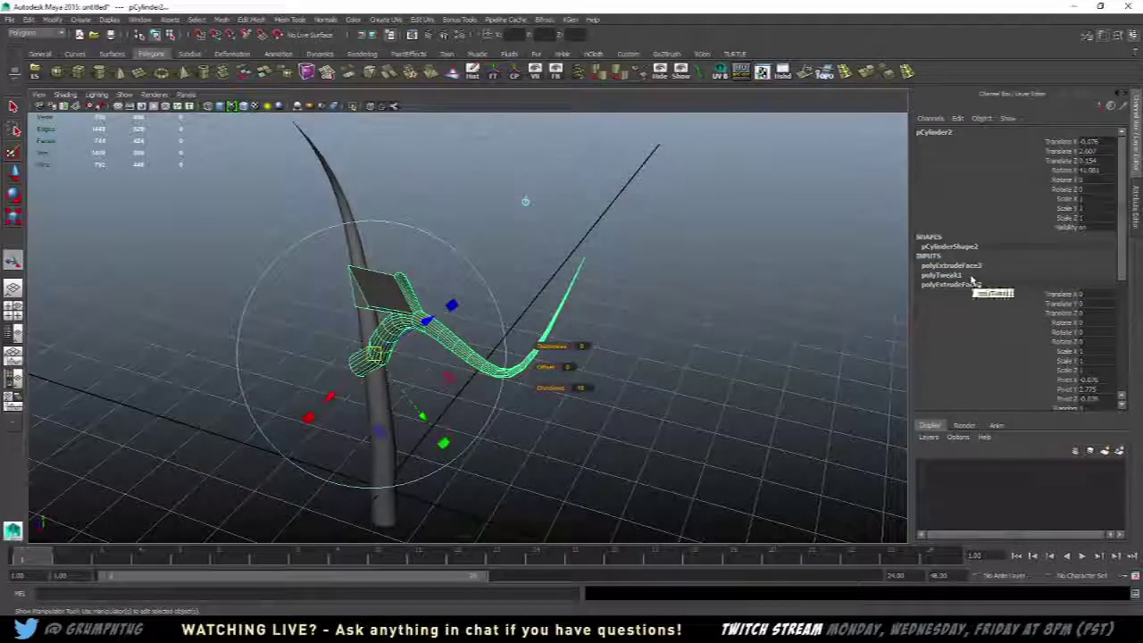
{"action": "scroll", "coordinate": [1040, 328], "scroll_direction": "down", "scroll_amount": 5}
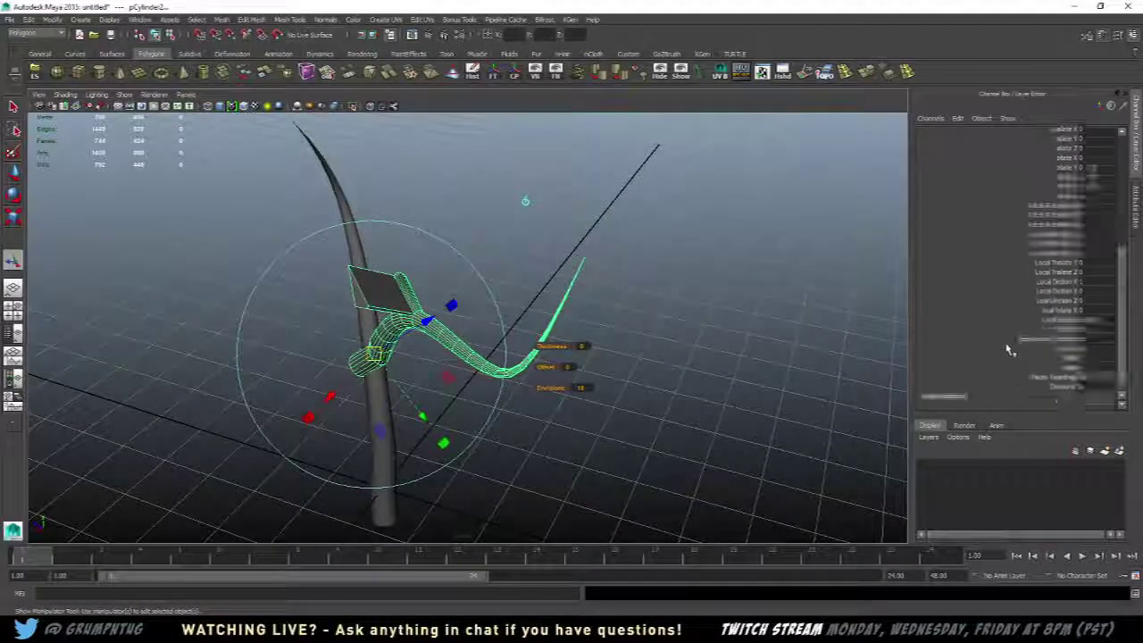
{"action": "scroll", "coordinate": [1012, 350], "scroll_direction": "up", "scroll_amount": 5}
{"action": "left_click", "coordinate": [973, 284]}
{"action": "left_click", "coordinate": [970, 295]}
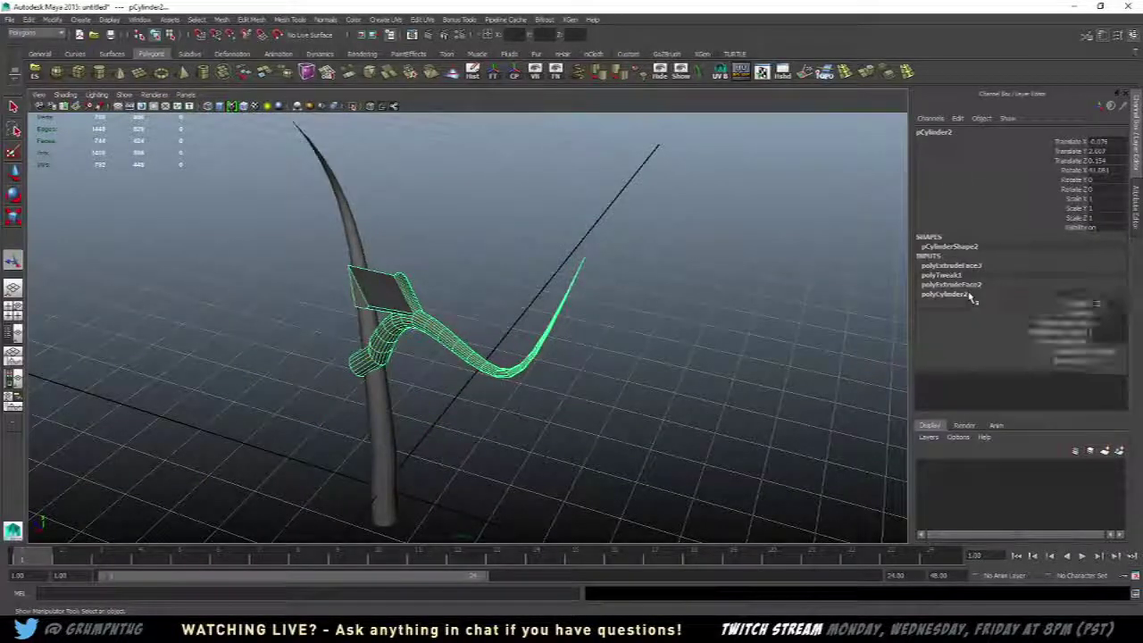
{"action": "left_click", "coordinate": [976, 283]}
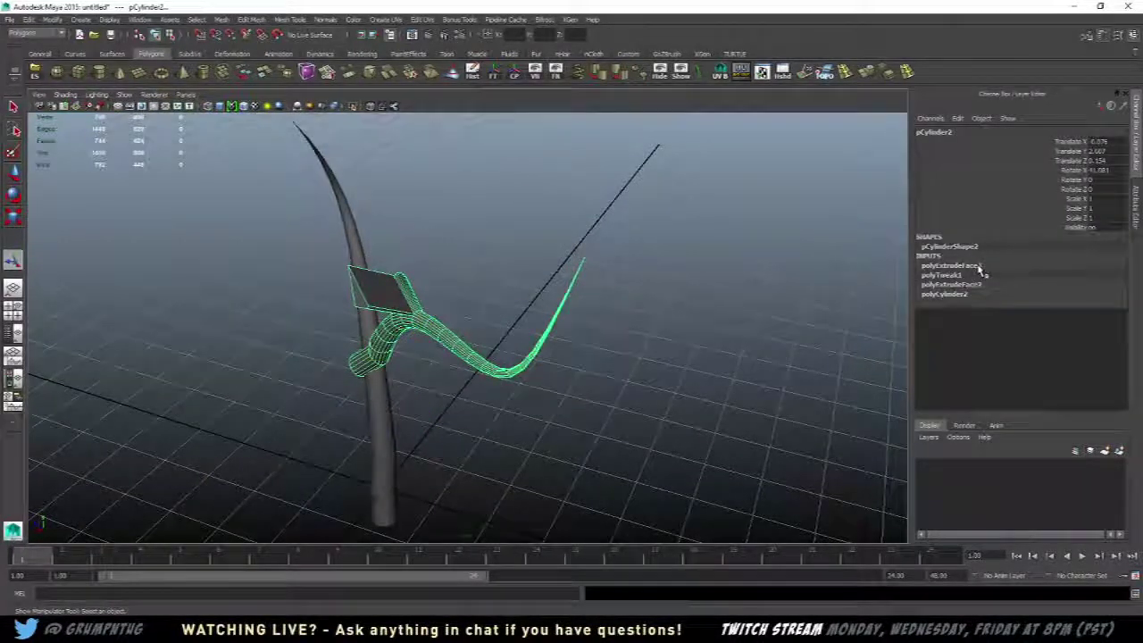
{"action": "left_click", "coordinate": [979, 266]}
{"action": "left_click", "coordinate": [976, 274]}
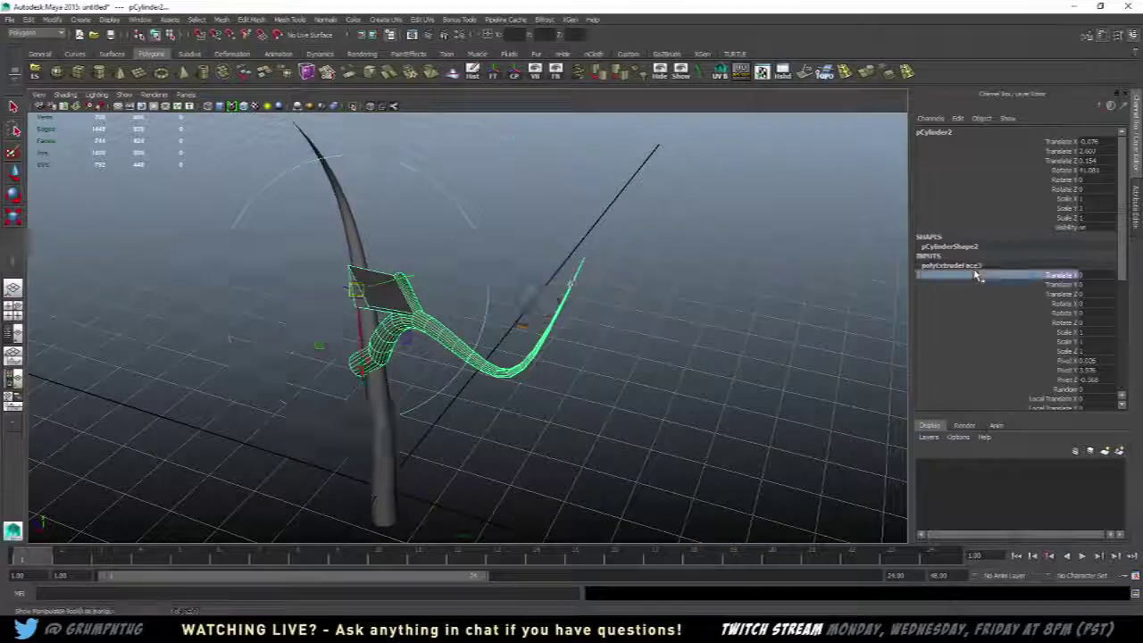
{"action": "double_click", "coordinate": [961, 266]}
{"action": "left_click_drag", "start_coordinate": [1057, 294], "coordinate": [1036, 300]}
{"action": "left_click", "coordinate": [955, 266]}
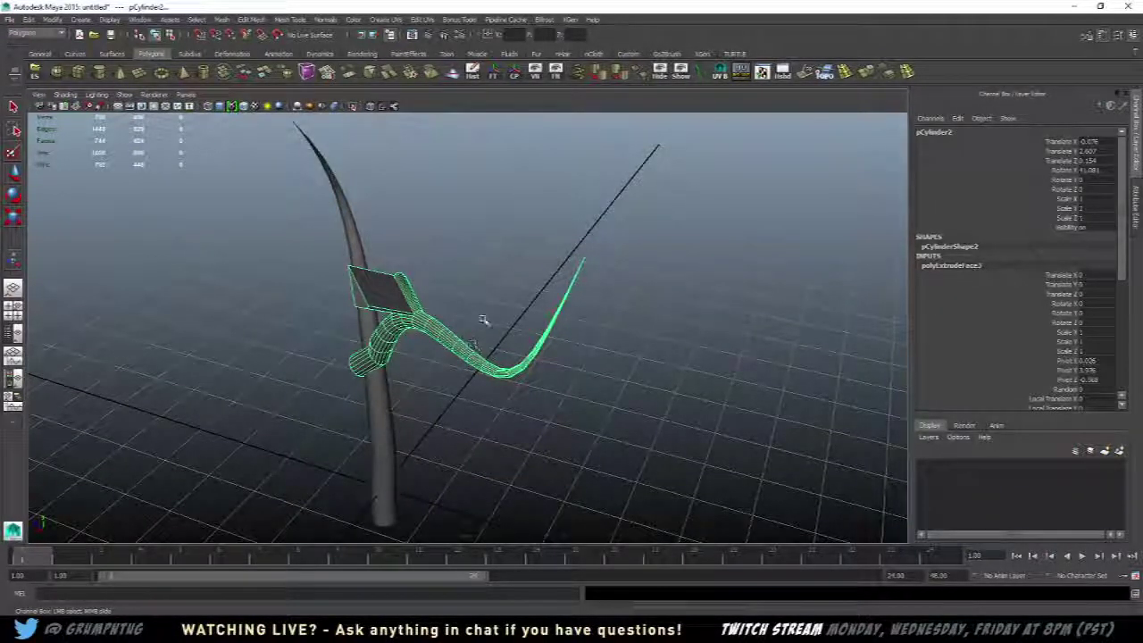
- Delete the construction history of the branch mesh
{"action": "scroll", "coordinate": [449, 322], "scroll_direction": "up", "scroll_amount": 4}
{"action": "left_click", "coordinate": [437, 311]}
{"action": "left_click_drag", "start_coordinate": [444, 301], "coordinate": [597, 250], "text": "alt"}
{"action": "left_click", "coordinate": [523, 288]}
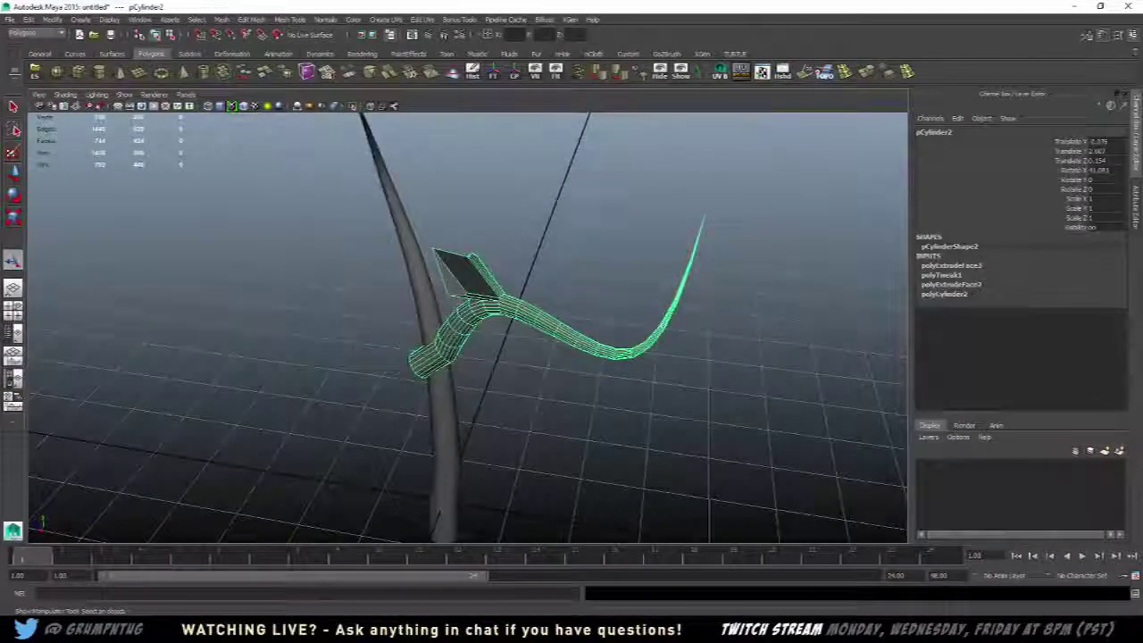
{"action": "left_click", "coordinate": [475, 78]}
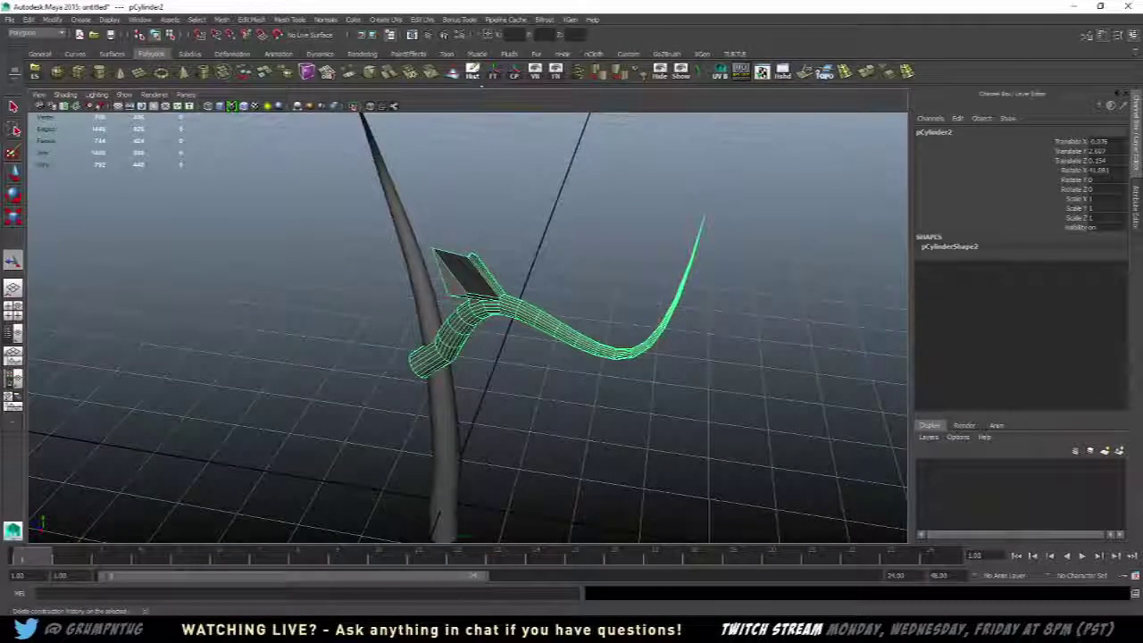
{"action": "left_click", "coordinate": [29, 19]}
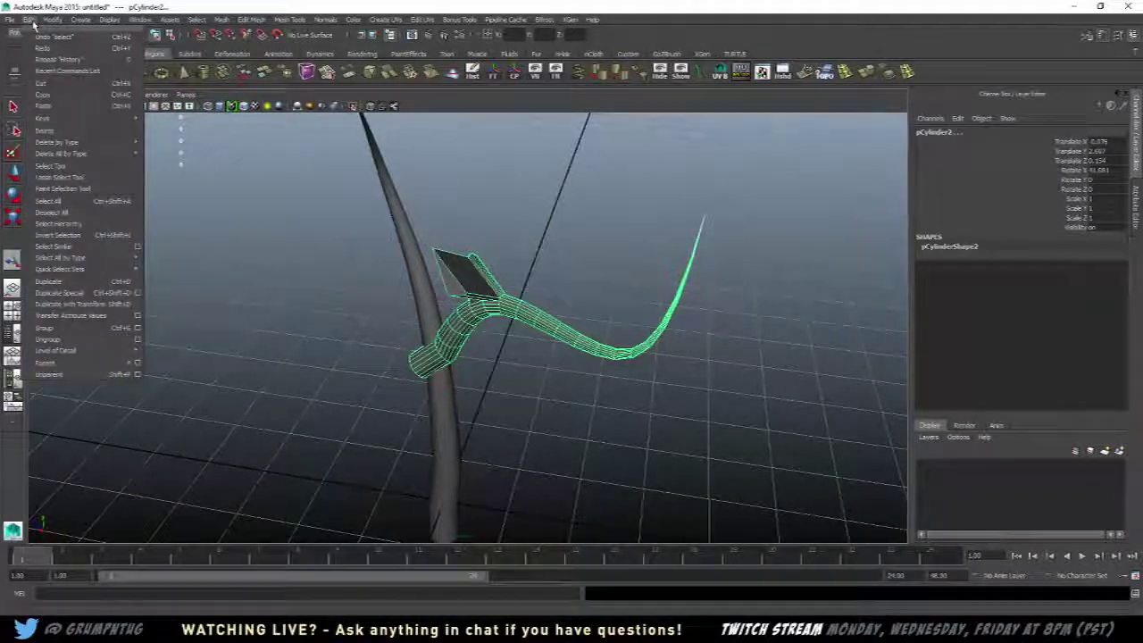
{"action": "mouse_move", "coordinate": [110, 143]}
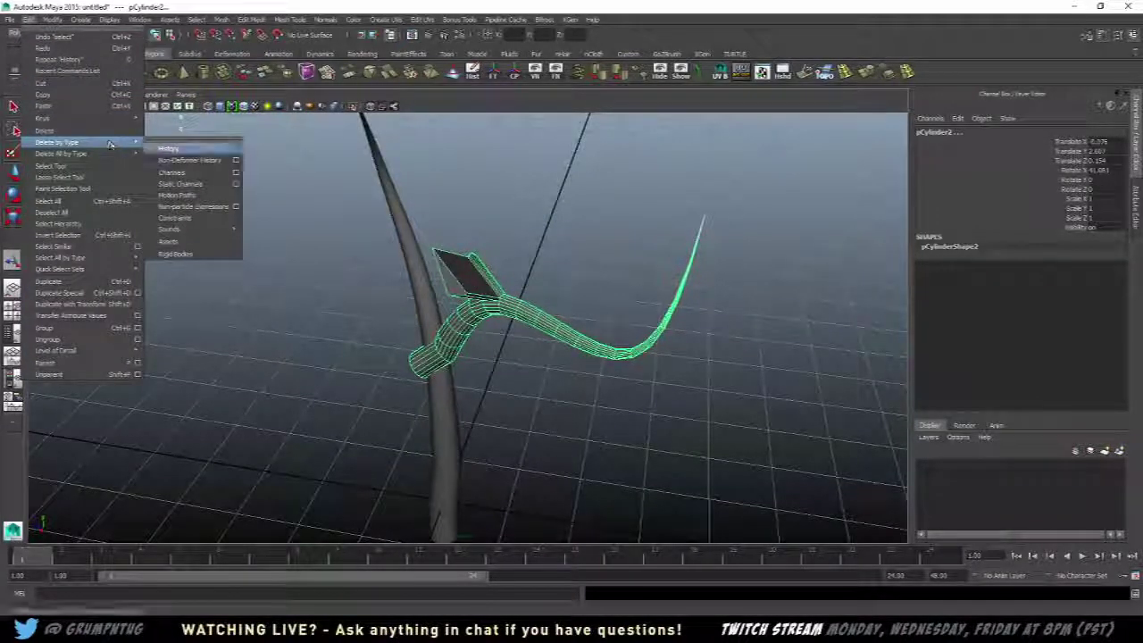
{"action": "left_click", "coordinate": [171, 150]}
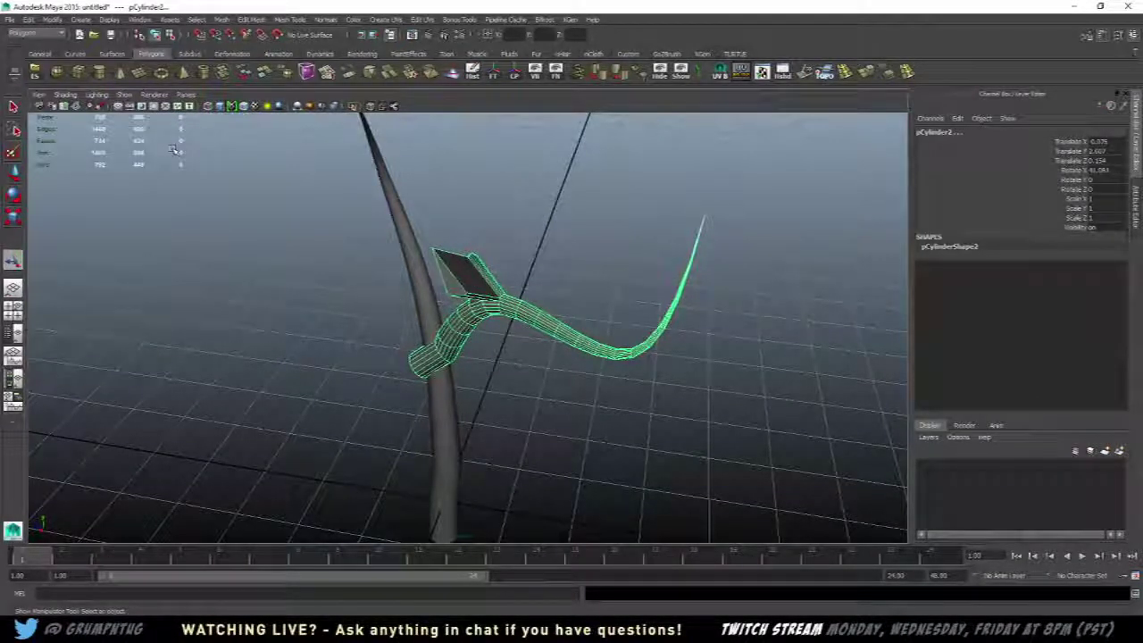
- Select the trunk mesh and add the Delete by Type History command to the Polygons shelf
{"action": "left_click", "coordinate": [409, 231]}
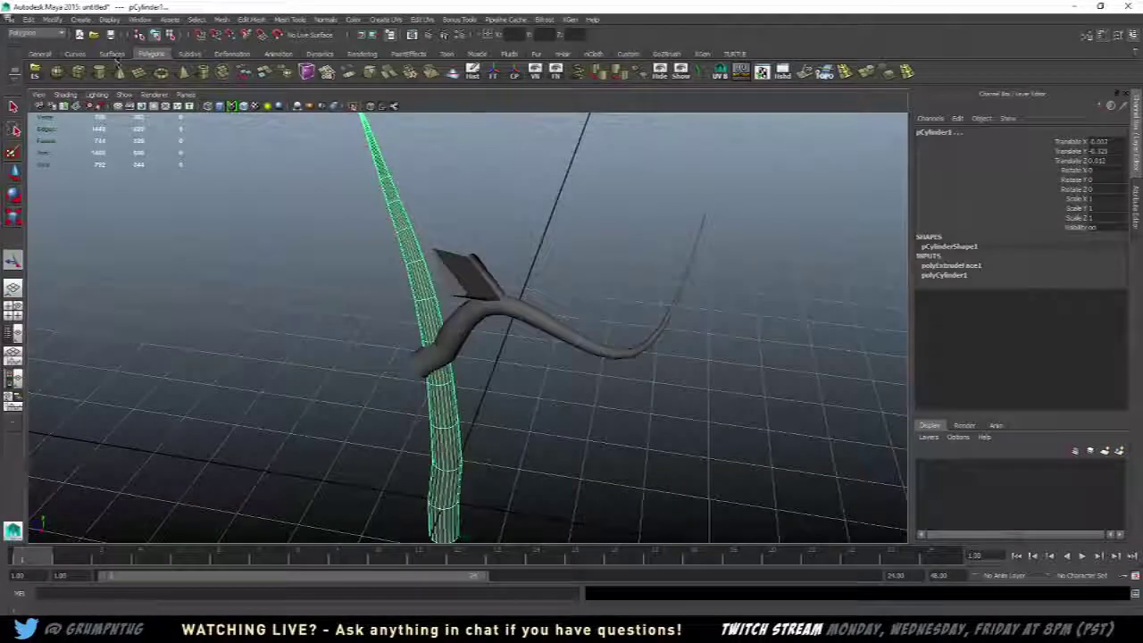
{"action": "left_click_drag", "start_coordinate": [571, 375], "coordinate": [1004, 354], "text": "alt"}
{"action": "left_click", "coordinate": [30, 19]}
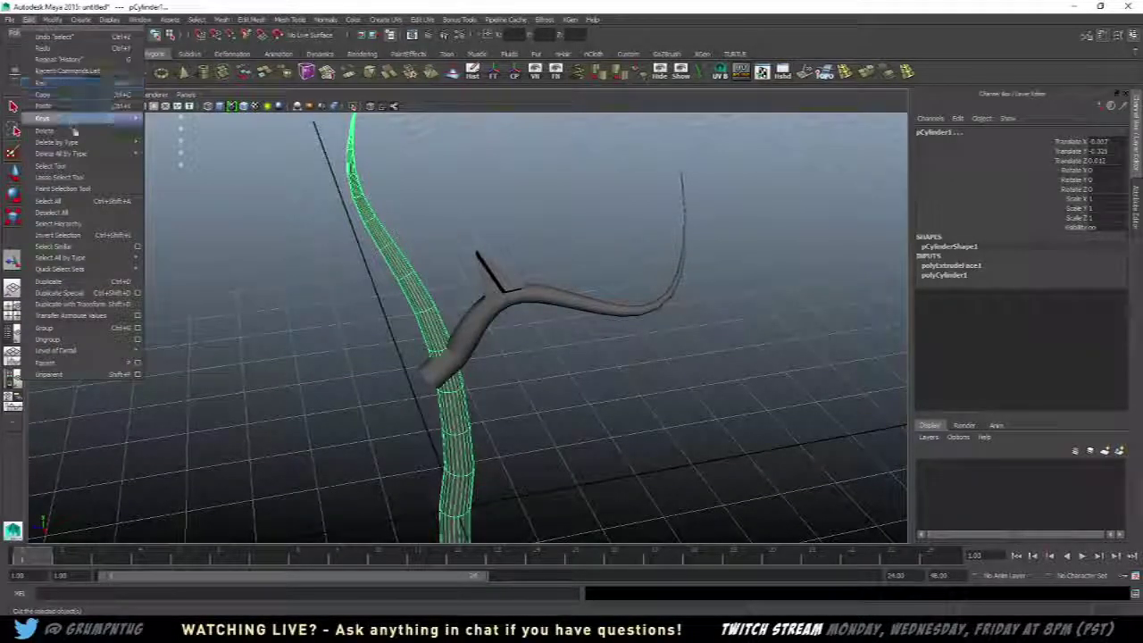
{"action": "mouse_move", "coordinate": [76, 145]}
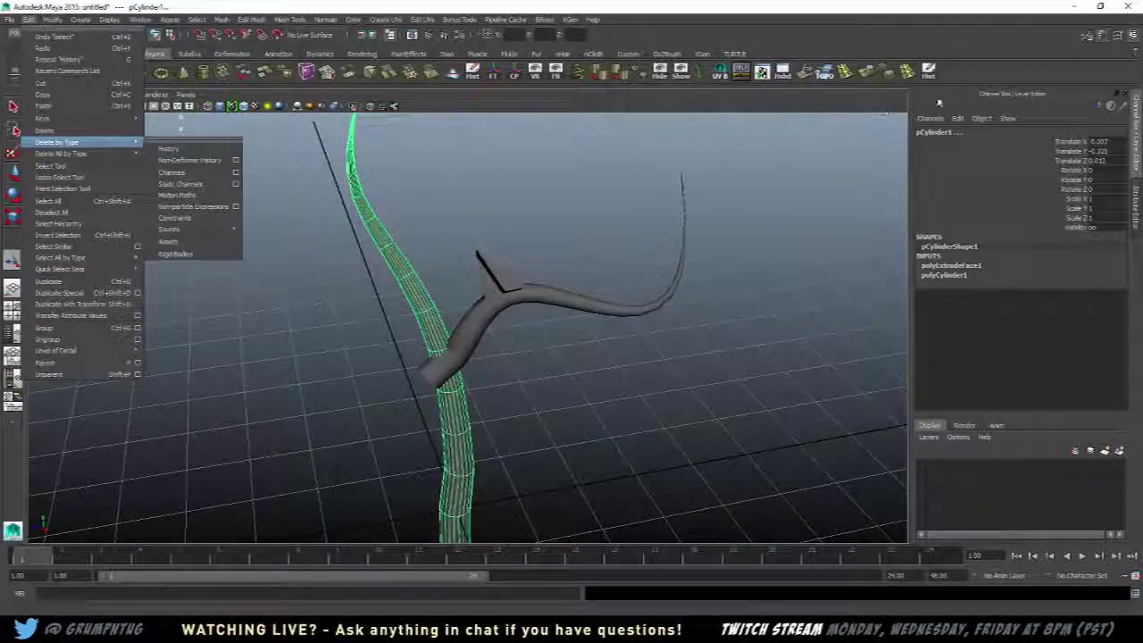
{"action": "left_click", "coordinate": [307, 255]}
- Select the trunk and branch meshes together, delete their construction history, and clear the selection
{"action": "left_click_drag", "start_coordinate": [306, 255], "coordinate": [548, 434]}
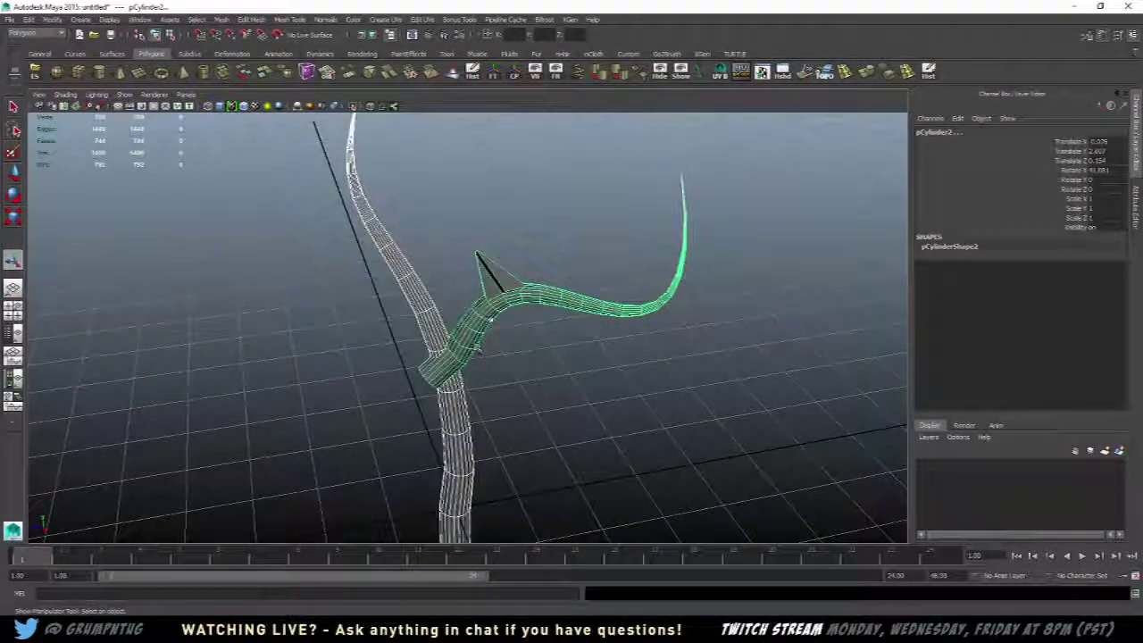
{"action": "scroll", "coordinate": [399, 358], "scroll_direction": "down", "scroll_amount": 3}
{"action": "left_click_drag", "start_coordinate": [399, 358], "coordinate": [415, 281], "text": "alt"}
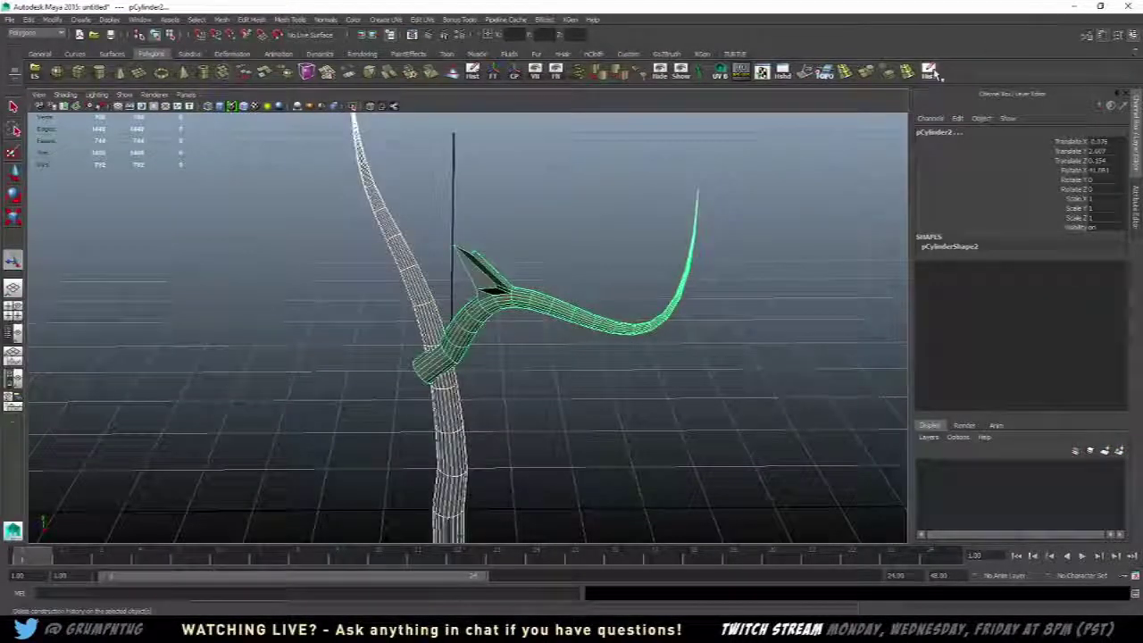
{"action": "left_click_drag", "start_coordinate": [370, 183], "coordinate": [554, 285], "text": "alt"}
{"action": "left_click", "coordinate": [554, 286]}
- Delete the branch mesh, the branch's guide curve and the trunk mesh from the scene
{"action": "scroll", "coordinate": [553, 286], "scroll_direction": "down", "scroll_amount": 5}
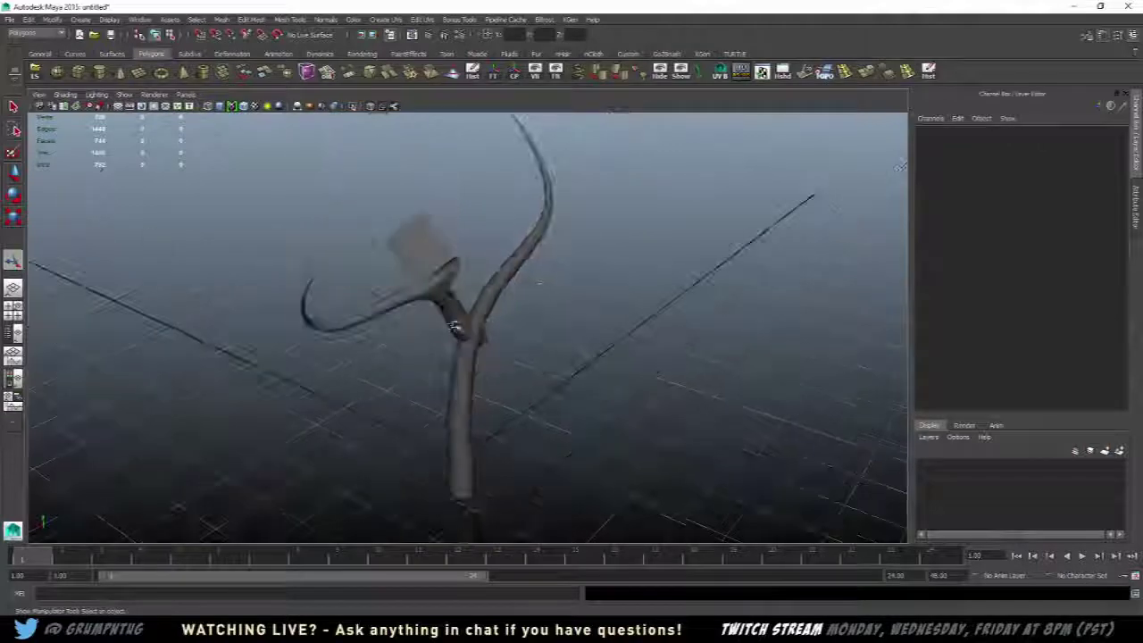
{"action": "left_click_drag", "start_coordinate": [456, 324], "coordinate": [520, 333], "text": "alt"}
{"action": "left_click", "coordinate": [457, 356]}
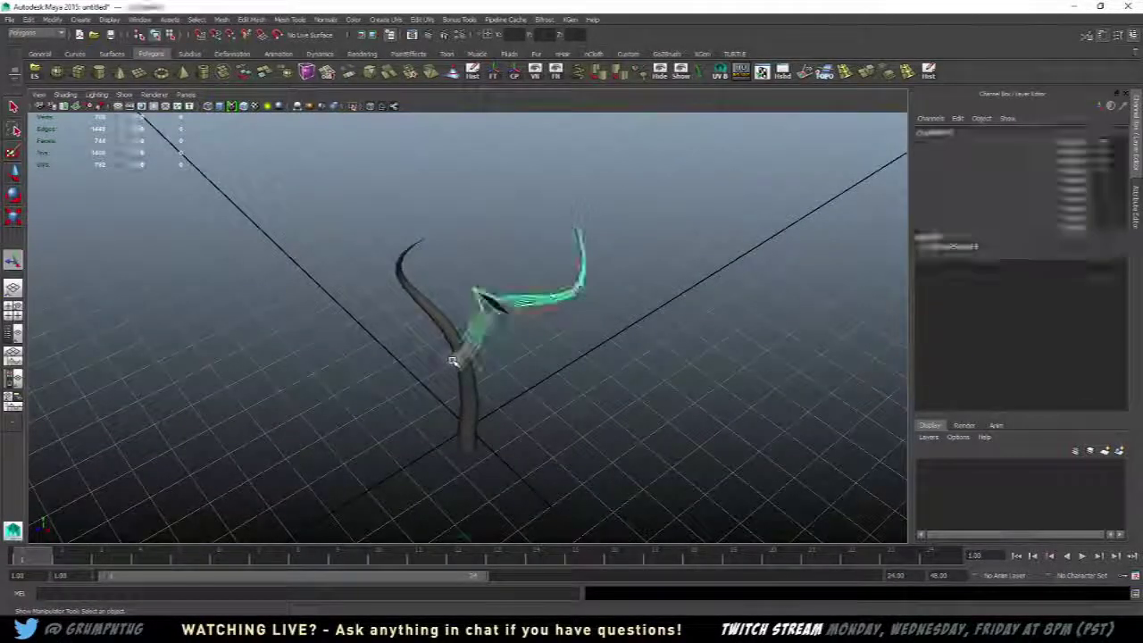
{"action": "left_click_drag", "start_coordinate": [561, 398], "coordinate": [507, 379], "text": "alt"}
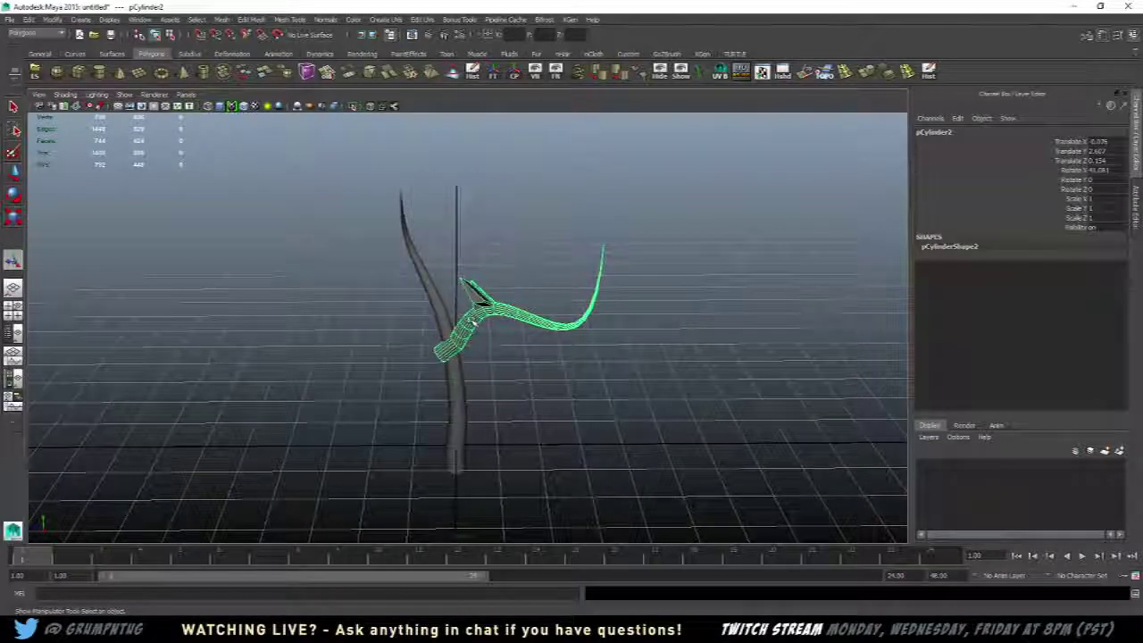
{"action": "key", "text": "Delete"}
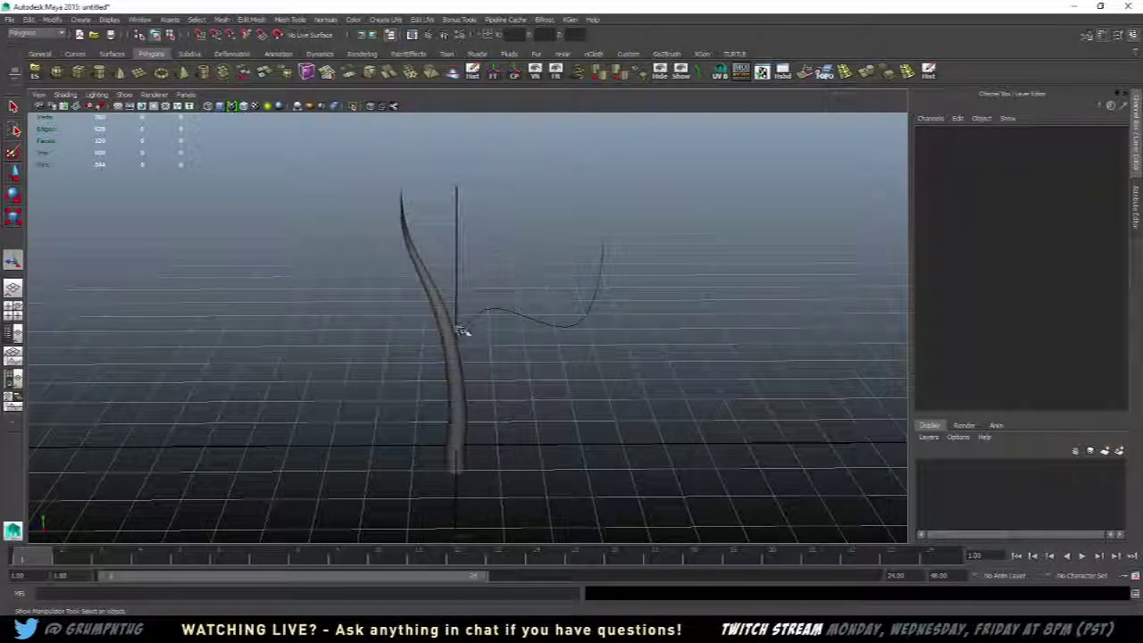
{"action": "left_click", "coordinate": [461, 330]}
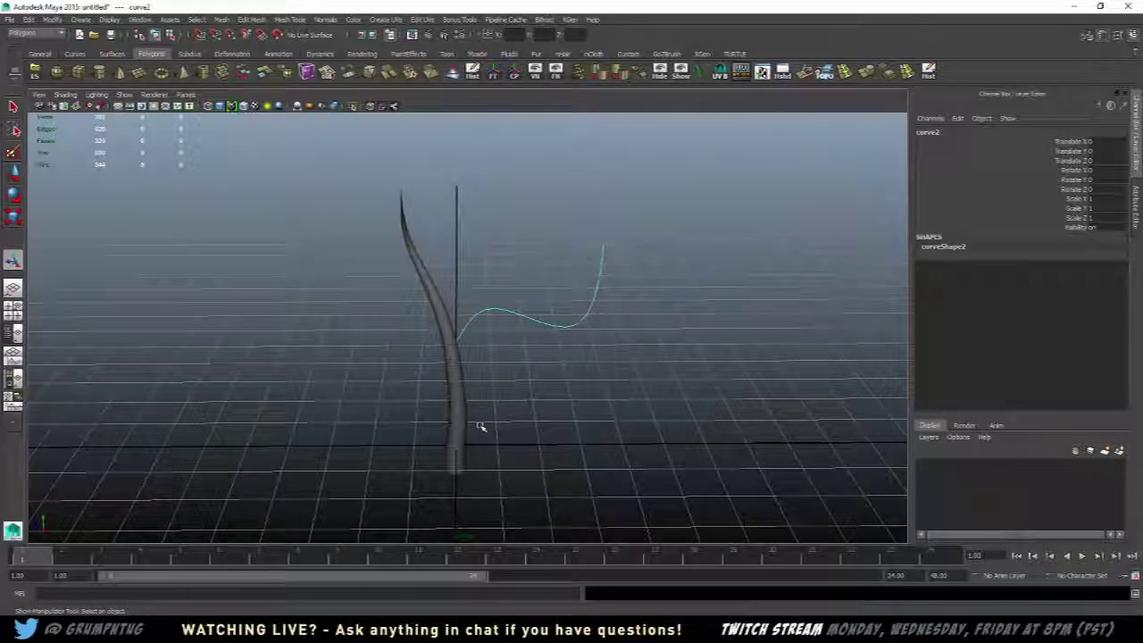
{"action": "left_click", "coordinate": [417, 319], "text": "shift"}
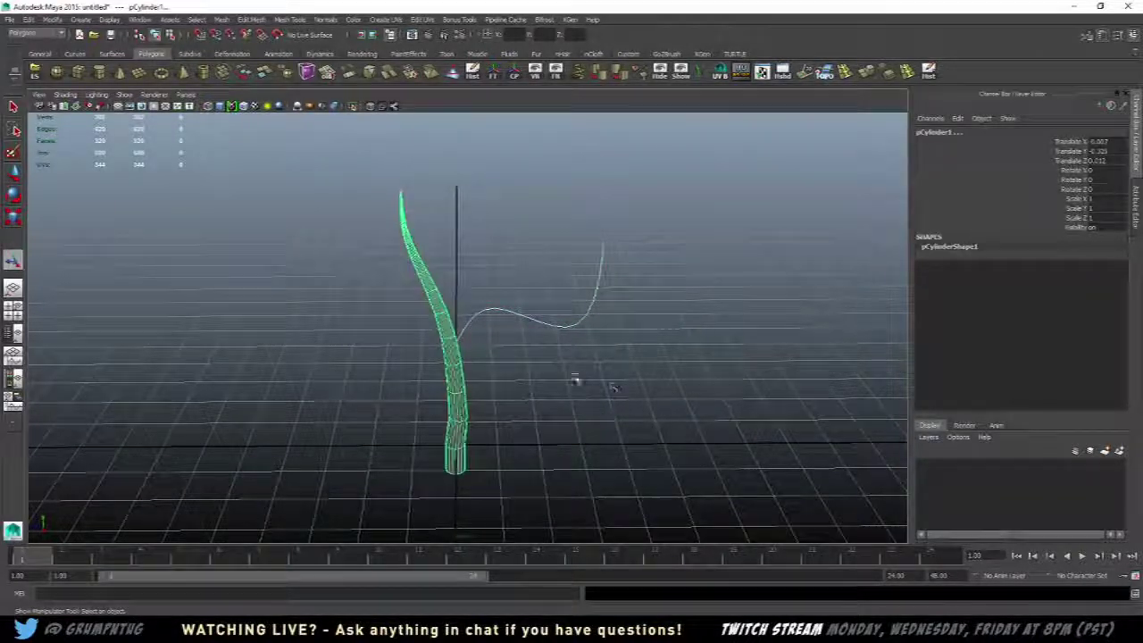
{"action": "key", "text": "Delete"}
- Create a polygon cube on the grid near the origin
{"action": "left_click", "coordinate": [57, 72]}
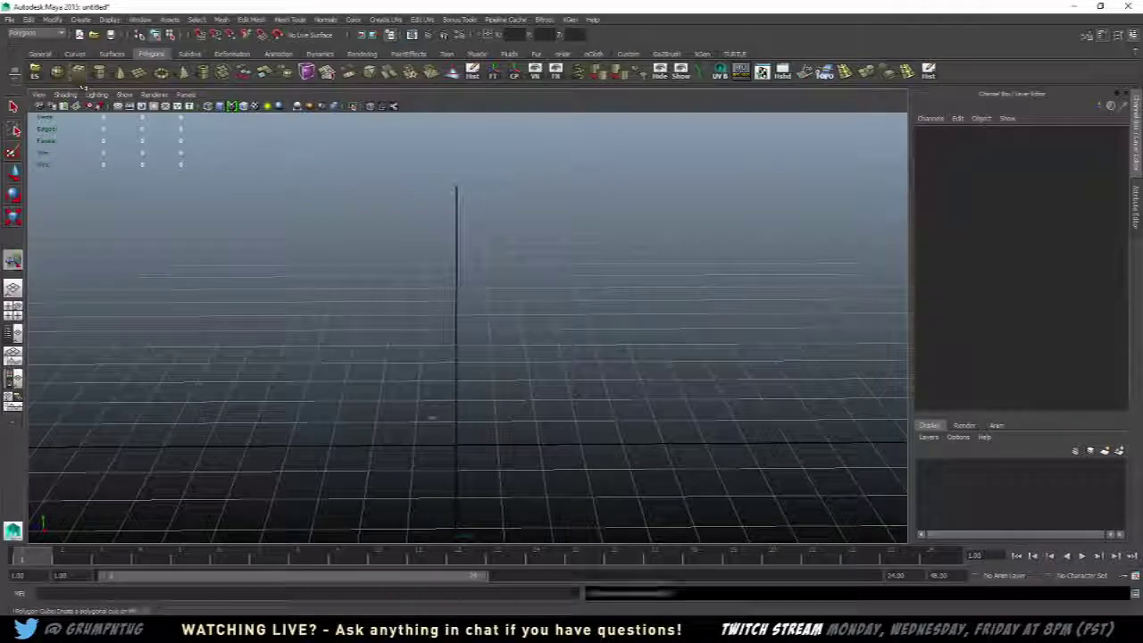
{"action": "left_click_drag", "start_coordinate": [460, 439], "coordinate": [498, 431]}
{"action": "left_click_drag", "start_coordinate": [497, 431], "coordinate": [536, 398], "text": "alt"}
{"action": "scroll", "coordinate": [506, 387], "scroll_direction": "up", "scroll_amount": 4}
- Select the cube's top face and apply Extrude to it
{"action": "right_click_drag", "start_coordinate": [466, 347], "coordinate": [518, 333]}
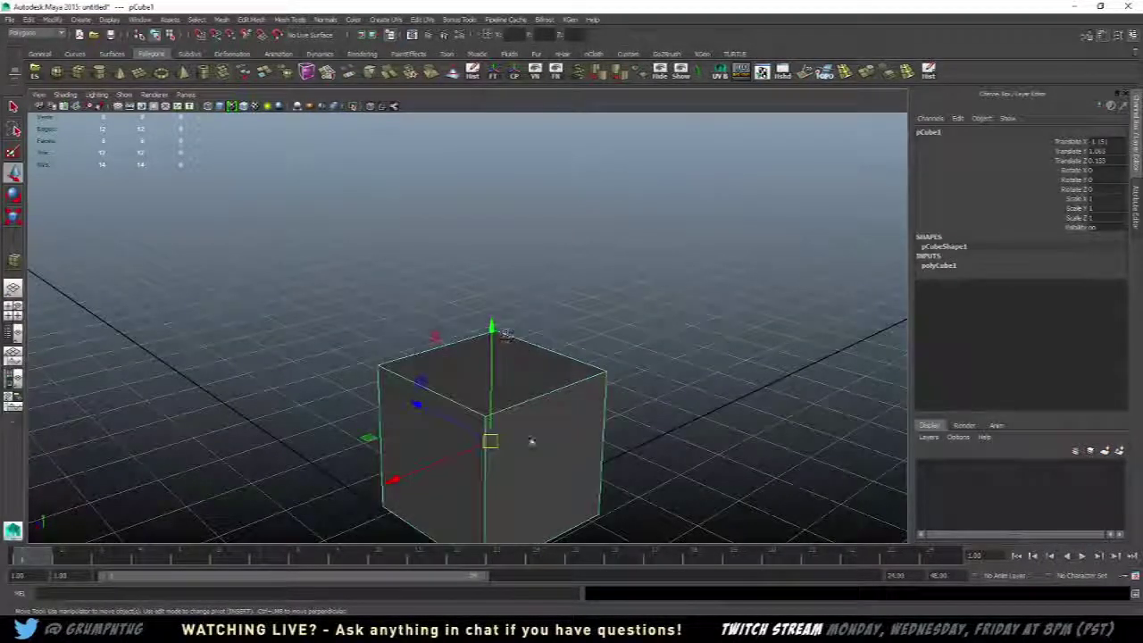
{"action": "middle_click_drag", "start_coordinate": [512, 414], "coordinate": [483, 341], "text": "alt"}
{"action": "right_click_drag", "start_coordinate": [483, 342], "coordinate": [533, 361], "text": "alt"}
{"action": "right_click_drag", "start_coordinate": [519, 291], "coordinate": [519, 319]}
{"action": "left_click", "coordinate": [536, 279]}
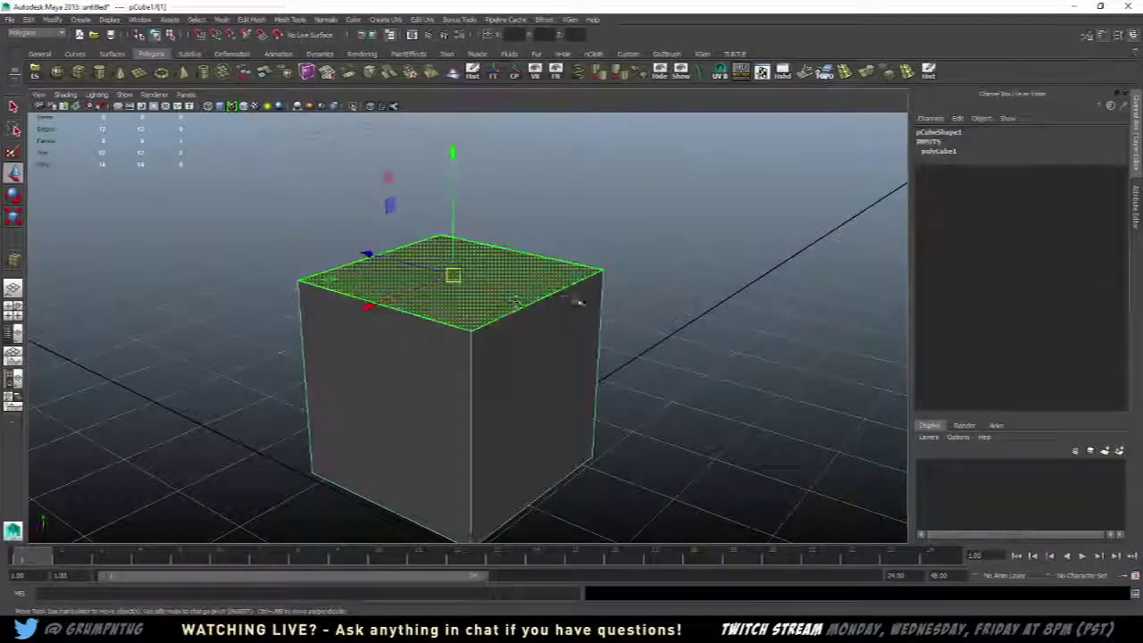
{"action": "left_click_drag", "start_coordinate": [576, 301], "coordinate": [487, 288], "text": "alt"}
{"action": "key", "text": "space"}
{"action": "left_click", "coordinate": [417, 331]}
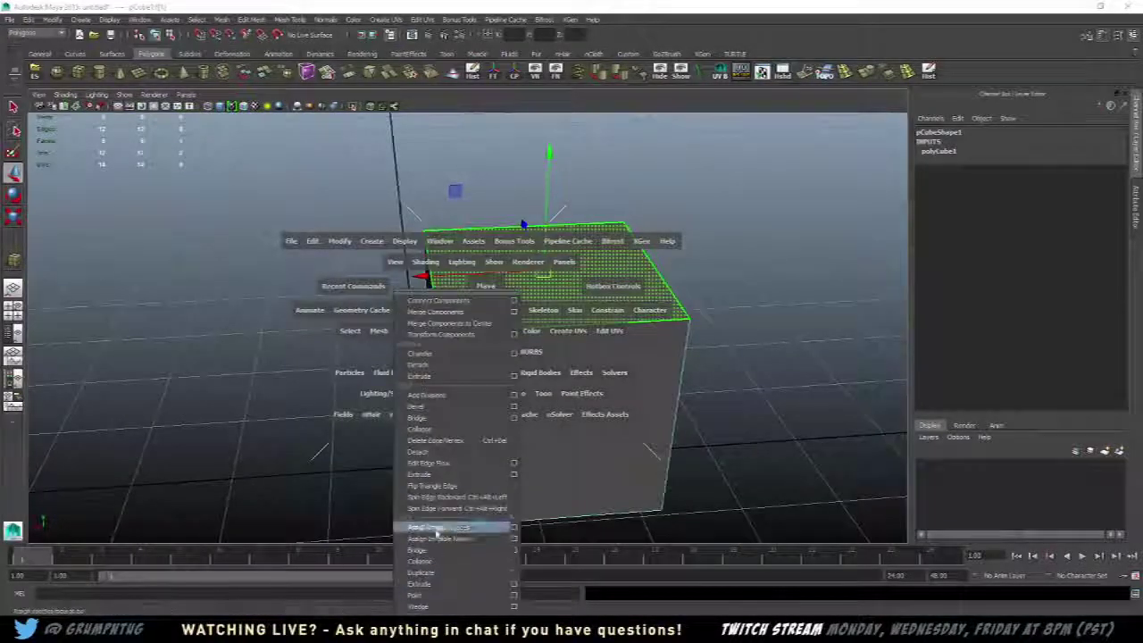
{"action": "left_click", "coordinate": [438, 585]}
- Scale the extruded top face inward along both horizontal directions into a narrow strip
{"action": "middle_click_drag", "start_coordinate": [605, 395], "coordinate": [585, 458], "text": "alt"}
{"action": "key", "text": "r"}
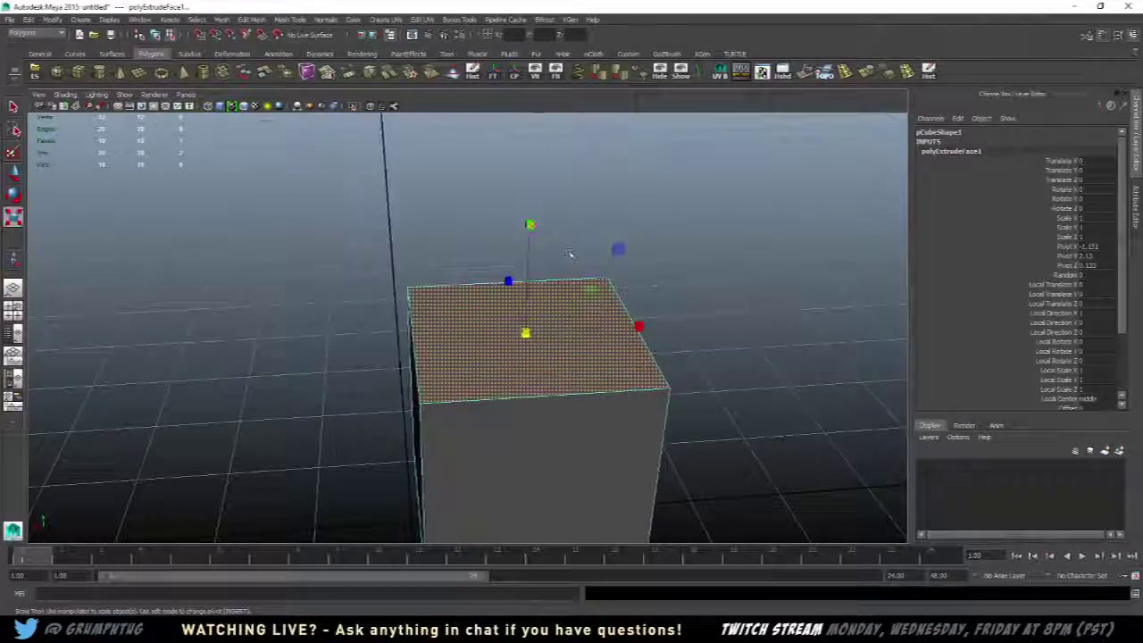
{"action": "left_click_drag", "start_coordinate": [530, 225], "coordinate": [528, 270], "text": "ctrl"}
{"action": "left_click_drag", "start_coordinate": [632, 332], "coordinate": [566, 357]}
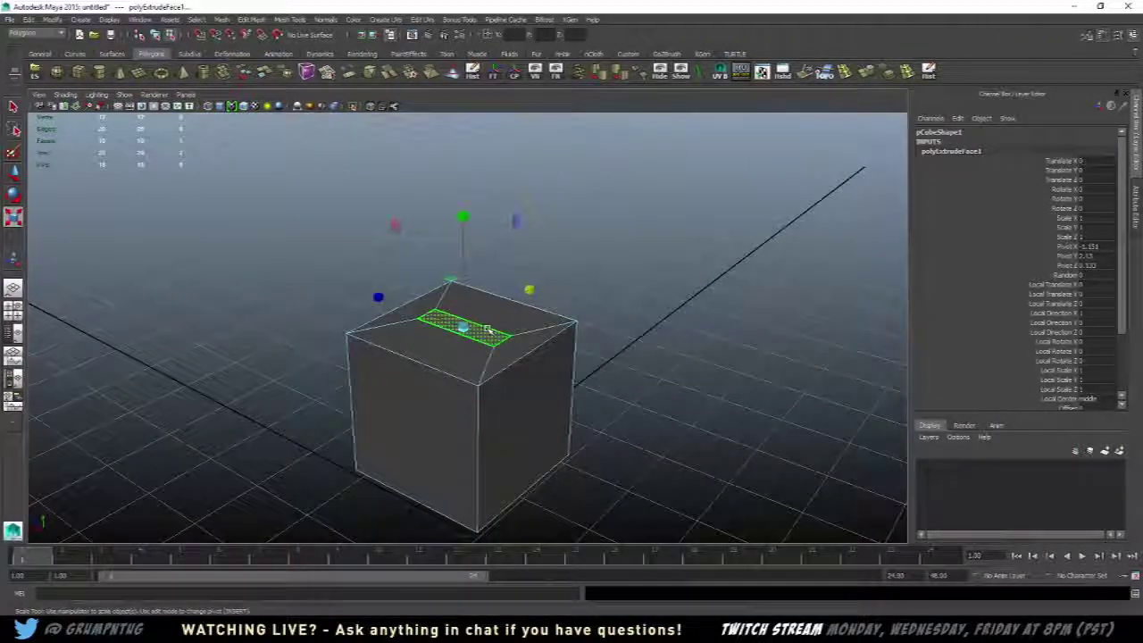
- Extrude the narrow strip on the cube's top again and raise it into a tall upright block
{"action": "key", "text": "g"}
{"action": "left_click_drag", "start_coordinate": [464, 251], "coordinate": [464, 155]}
{"action": "left_click_drag", "start_coordinate": [536, 220], "coordinate": [571, 266], "text": "alt"}
- Insert a horizontal edge loop around the cube's sides, slightly below its top edge
{"action": "right_click", "coordinate": [533, 264]}
{"action": "right_click_drag", "start_coordinate": [567, 248], "coordinate": [583, 249]}
{"action": "left_click", "coordinate": [538, 482]}
{"action": "left_click_drag", "start_coordinate": [539, 480], "coordinate": [511, 294], "text": "alt"}
{"action": "right_click", "coordinate": [512, 292], "text": "shift"}
{"action": "right_click_drag", "start_coordinate": [505, 303], "coordinate": [509, 306]}
{"action": "left_click", "coordinate": [529, 336]}
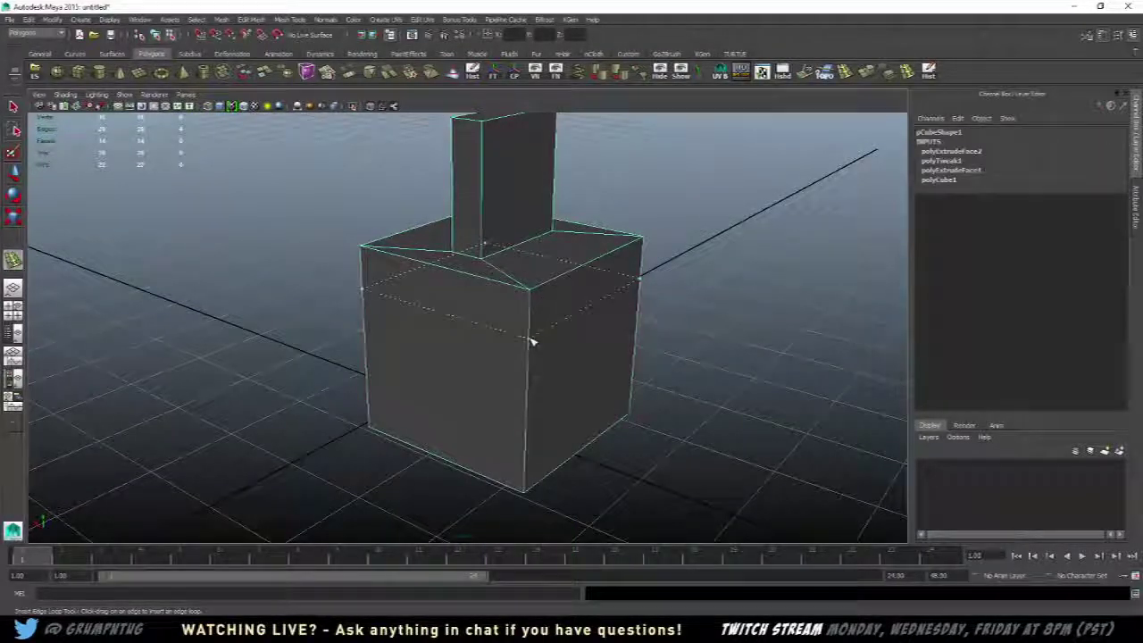
- Insert a horizontal edge loop near the cube's base and a vertical edge loop close to its side corner
{"action": "left_click", "coordinate": [524, 435]}
{"action": "left_click_drag", "start_coordinate": [524, 435], "coordinate": [593, 455], "text": "alt"}
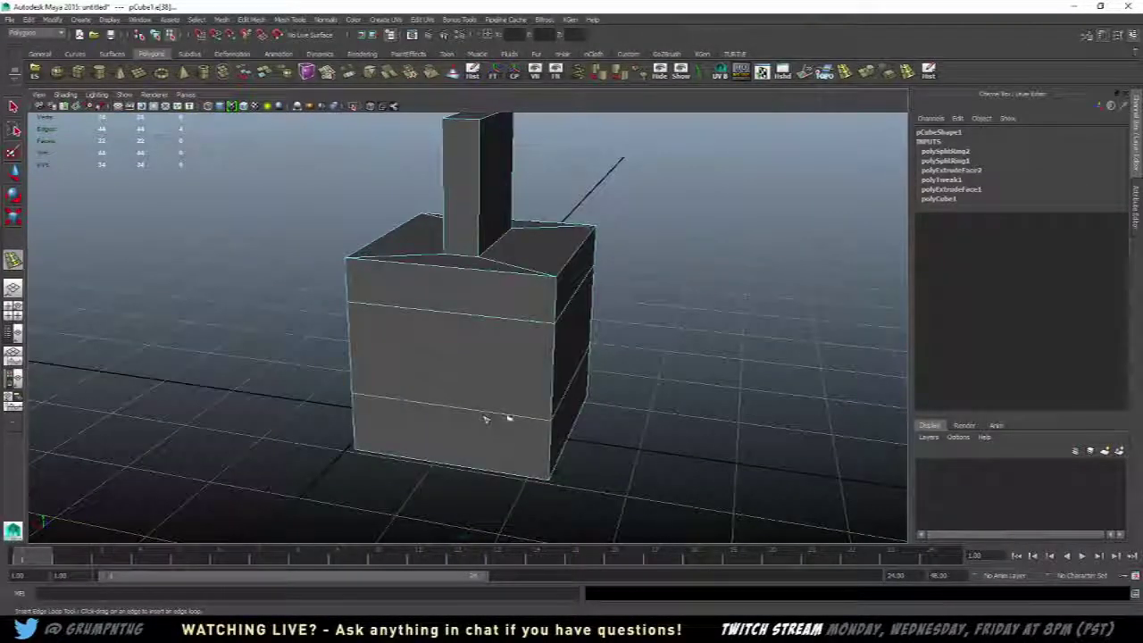
{"action": "left_click", "coordinate": [523, 416]}
{"action": "left_click_drag", "start_coordinate": [510, 434], "coordinate": [487, 398], "text": "alt"}
- Snap the bottom corner vertices inward onto the vertical loop's base vertices and merge them to form a sloped lower edge
{"action": "key", "text": "w"}
{"action": "right_click_drag", "start_coordinate": [461, 306], "coordinate": [423, 306]}
{"action": "left_click_drag", "start_coordinate": [529, 427], "coordinate": [489, 434], "text": "alt"}
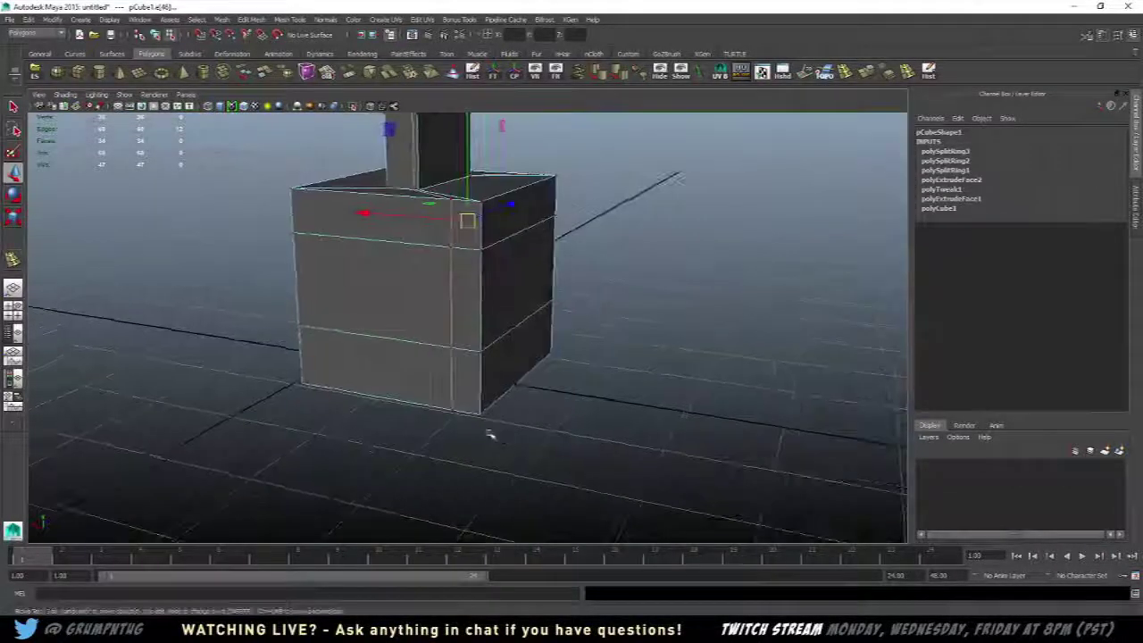
{"action": "left_click_drag", "start_coordinate": [464, 394], "coordinate": [496, 453]}
{"action": "key", "text": "v"}
{"action": "left_click_drag", "start_coordinate": [451, 415], "coordinate": [438, 347], "text": "alt"}
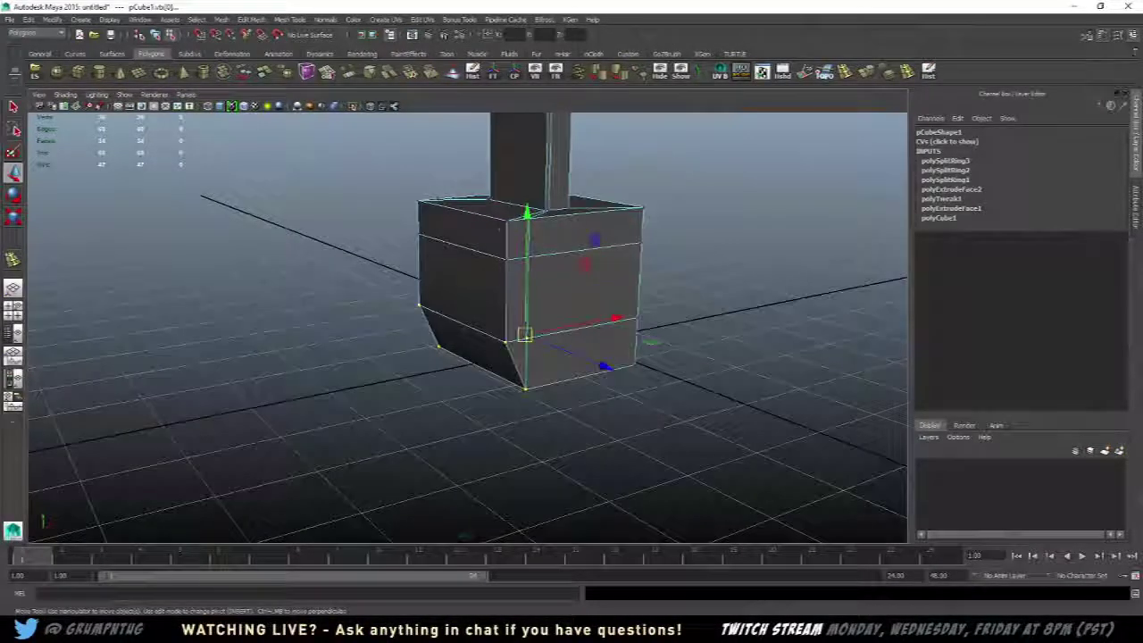
{"action": "left_click", "coordinate": [411, 75]}
- Return to object mode and examine the sloped lower edge of the cube from several sides
{"action": "scroll", "coordinate": [525, 255], "scroll_direction": "up", "scroll_amount": 5}
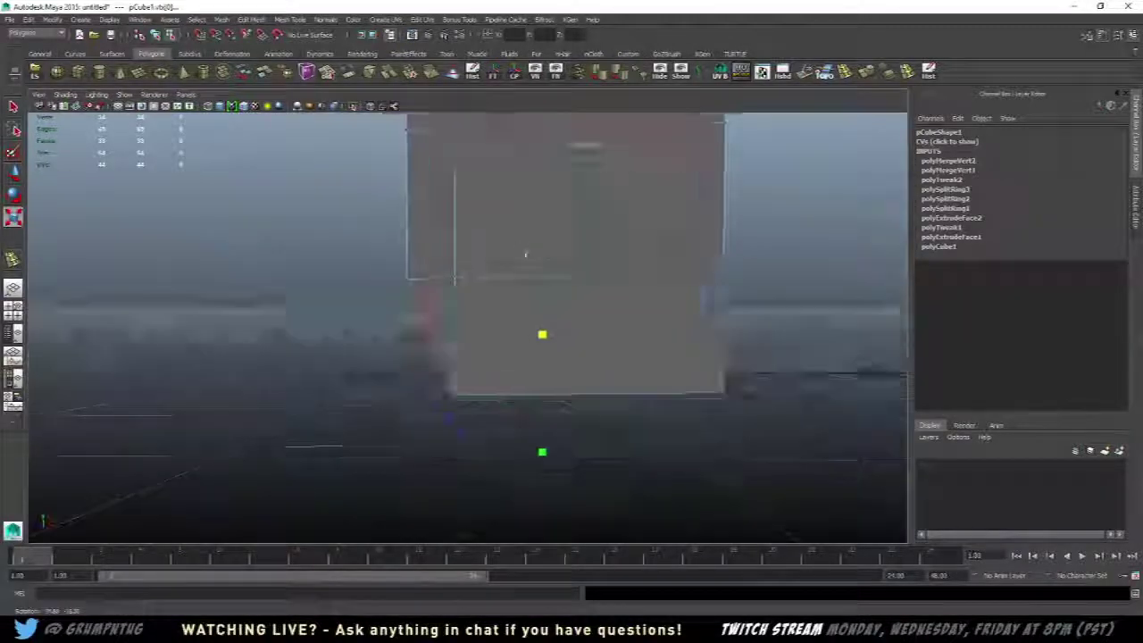
{"action": "scroll", "coordinate": [525, 254], "scroll_direction": "down", "scroll_amount": 5}
{"action": "left_click_drag", "start_coordinate": [663, 289], "coordinate": [509, 268], "text": "alt"}
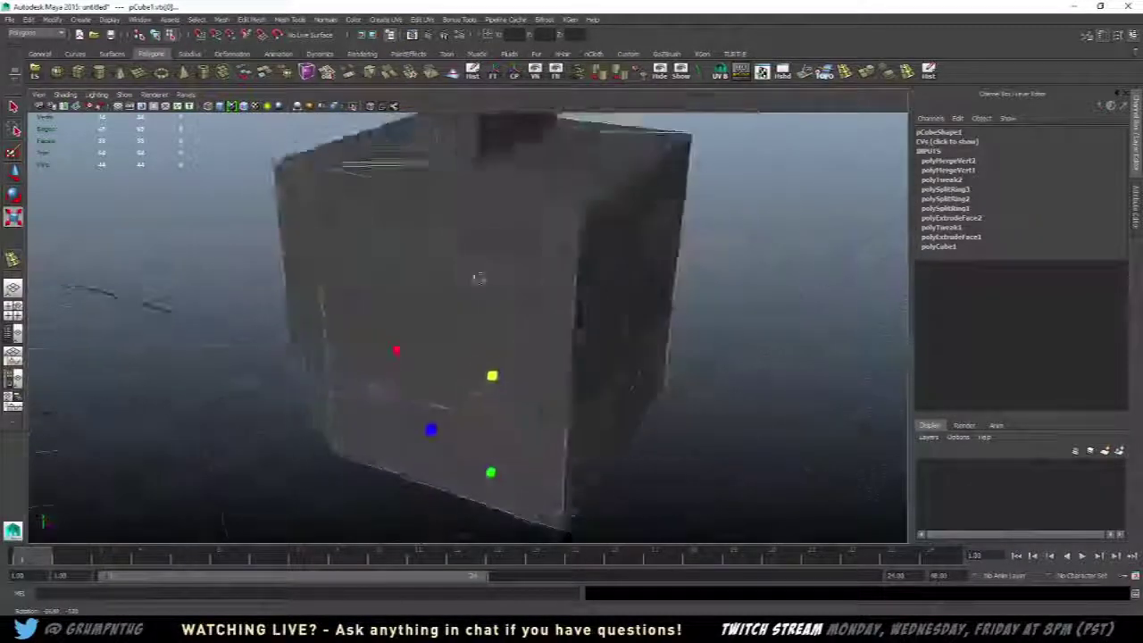
{"action": "right_click", "coordinate": [509, 274]}
{"action": "right_click_drag", "start_coordinate": [511, 274], "coordinate": [547, 261]}
{"action": "scroll", "coordinate": [562, 273], "scroll_direction": "down", "scroll_amount": 3}
{"action": "left_click", "coordinate": [554, 311]}
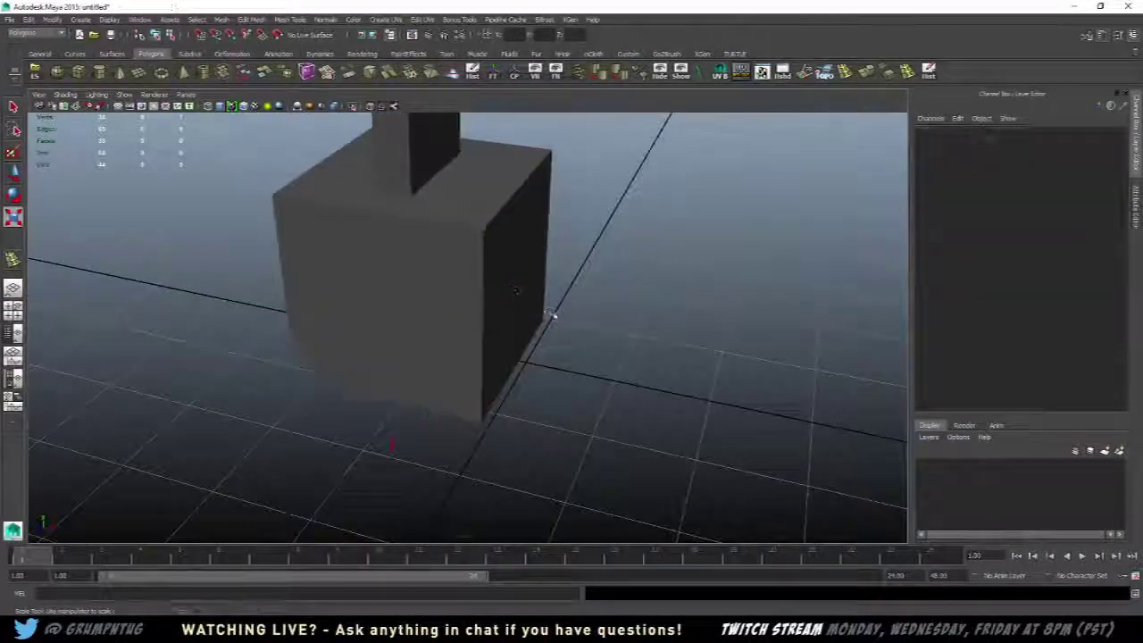
{"action": "left_click_drag", "start_coordinate": [554, 311], "coordinate": [453, 310], "text": "alt"}
{"action": "left_click", "coordinate": [453, 310]}
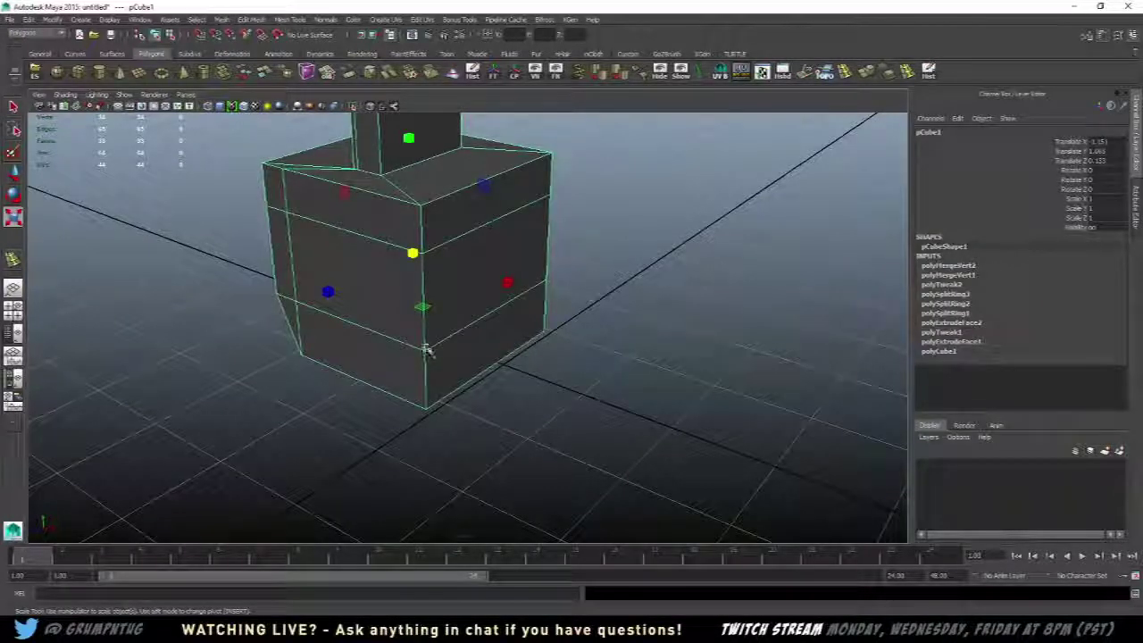
{"action": "left_click_drag", "start_coordinate": [246, 323], "coordinate": [396, 322], "text": "alt"}
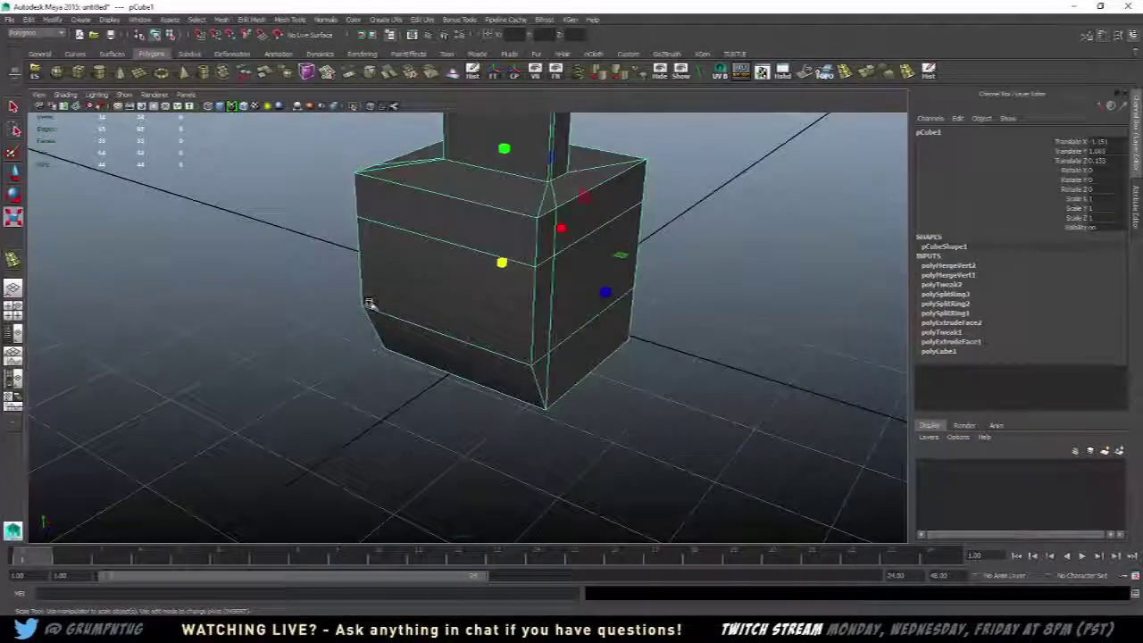
- Try to snap the upper loop's corner vertex onto the cube's top corner above it, and undo the move
{"action": "right_click_drag", "start_coordinate": [366, 304], "coordinate": [331, 204]}
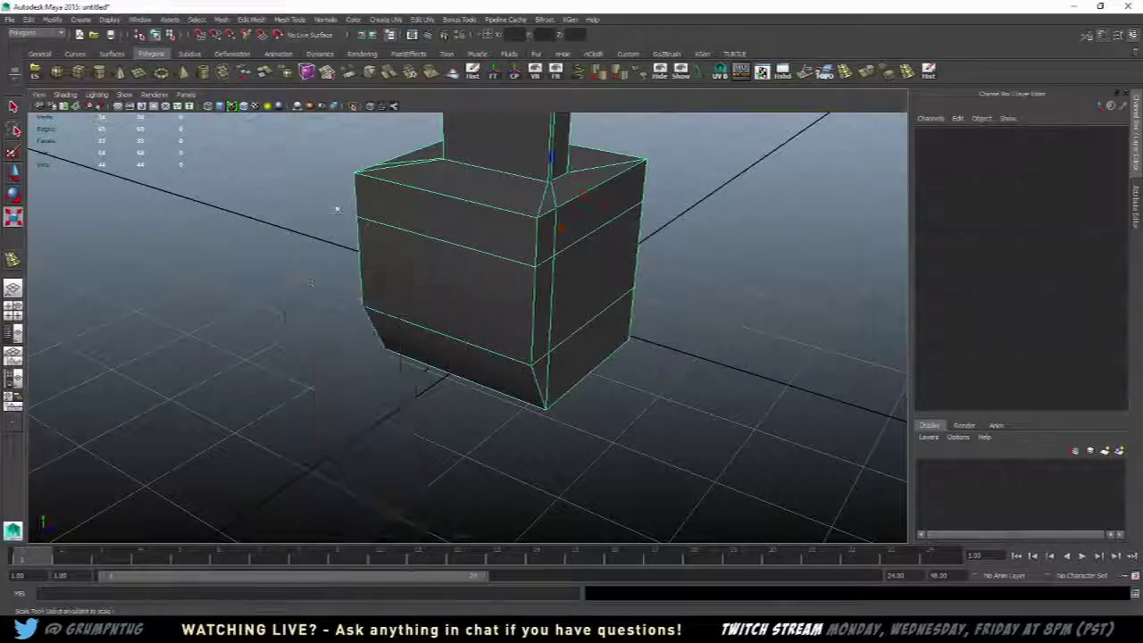
{"action": "left_click", "coordinate": [355, 216]}
{"action": "left_click_drag", "start_coordinate": [396, 237], "coordinate": [384, 252], "text": "alt"}
{"action": "key", "text": "w"}
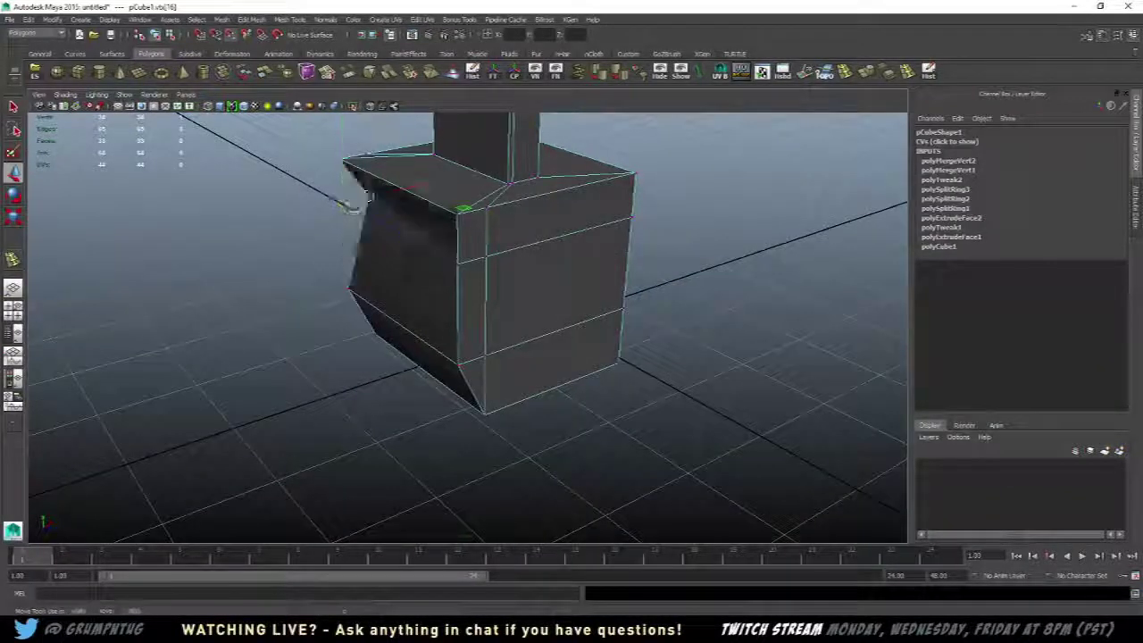
{"action": "left_click_drag", "start_coordinate": [340, 164], "coordinate": [345, 162]}
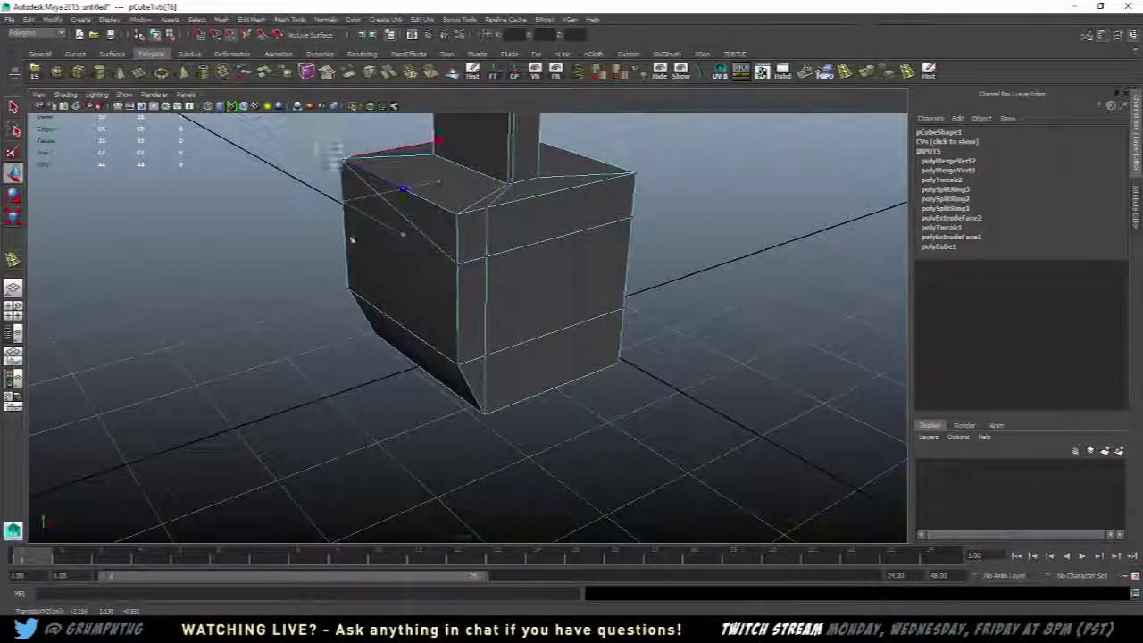
{"action": "key", "text": "ctrl+z"}
- Try to merge the cube's top corner vertex into the one directly below it with the Merge Vertex Tool
{"action": "left_click_drag", "start_coordinate": [364, 286], "coordinate": [392, 299], "text": "alt"}
{"action": "right_click_drag", "start_coordinate": [370, 214], "coordinate": [402, 188]}
{"action": "left_click", "coordinate": [384, 213]}
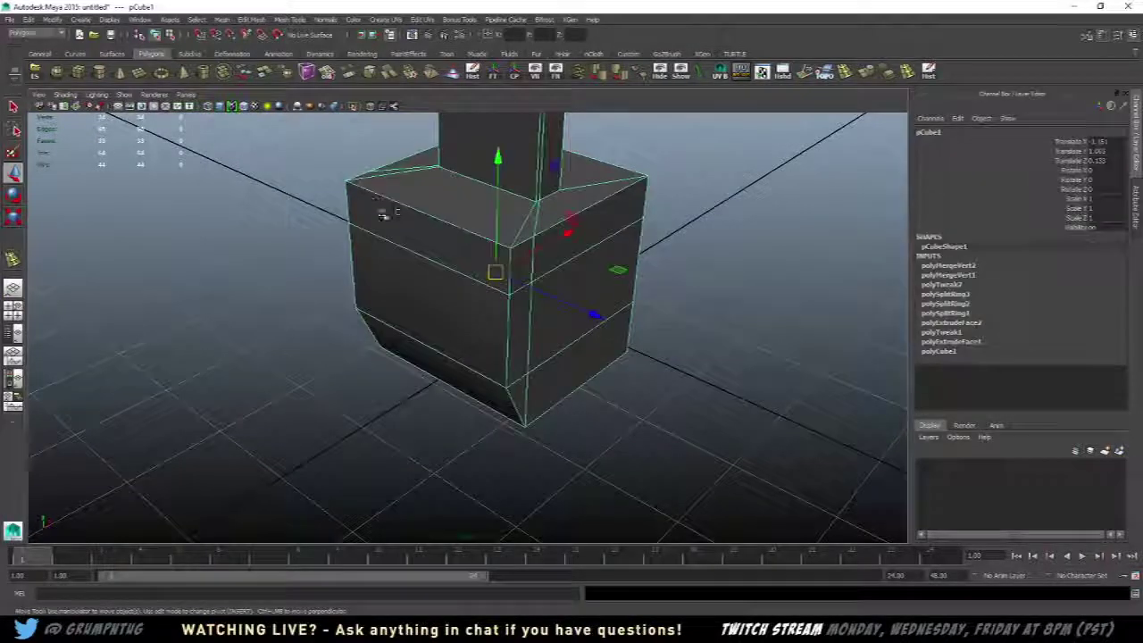
{"action": "key", "text": "space"}
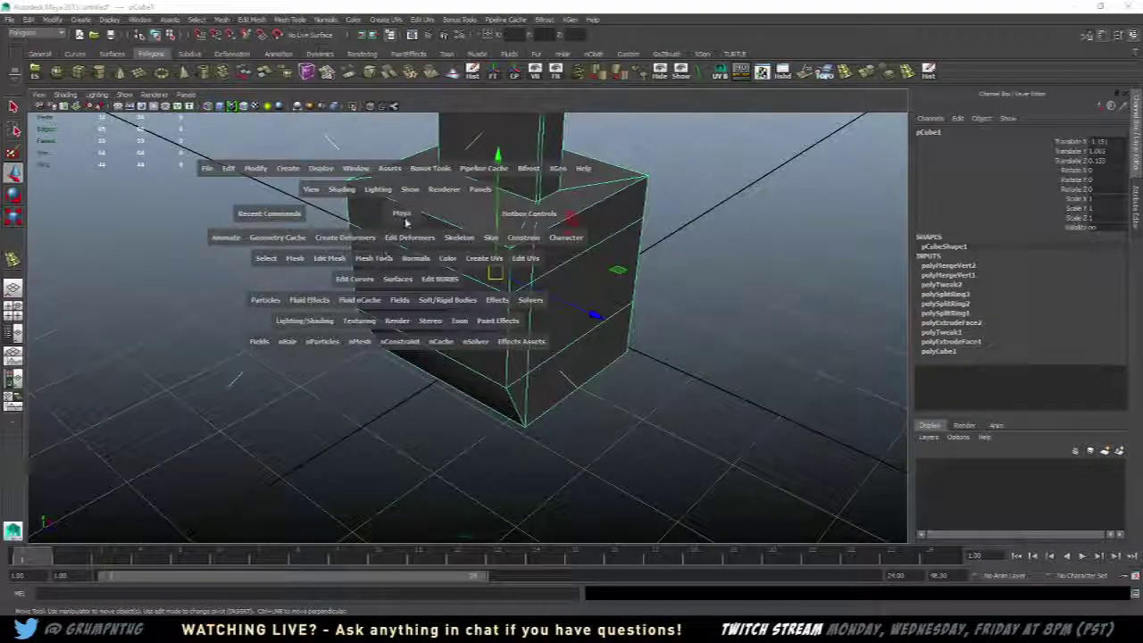
{"action": "left_click", "coordinate": [374, 258]}
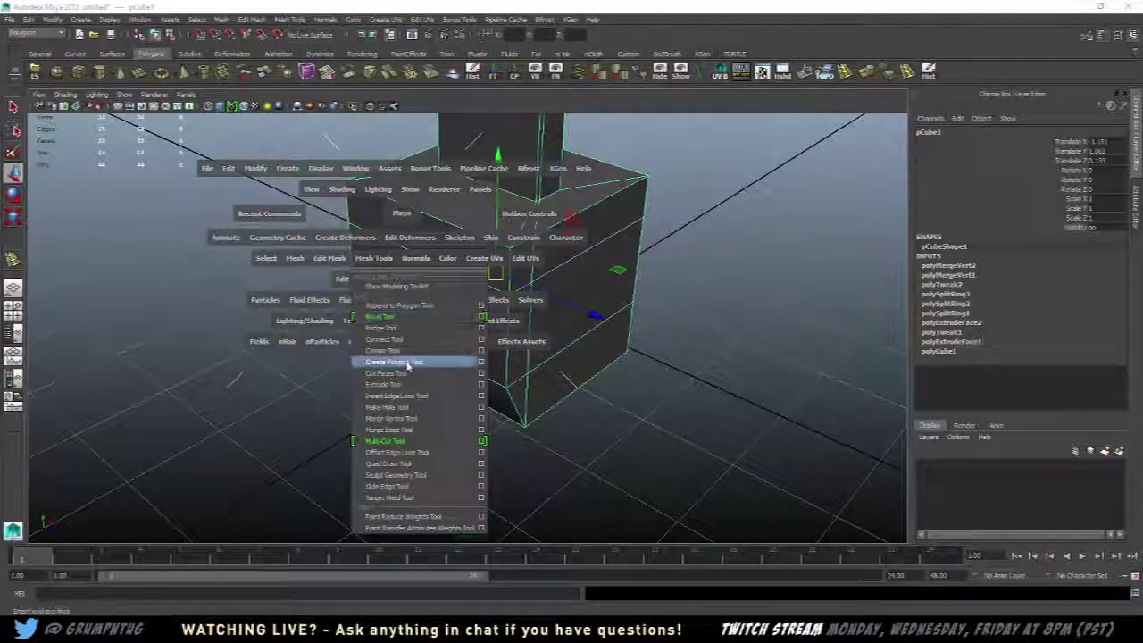
{"action": "left_click", "coordinate": [413, 420]}
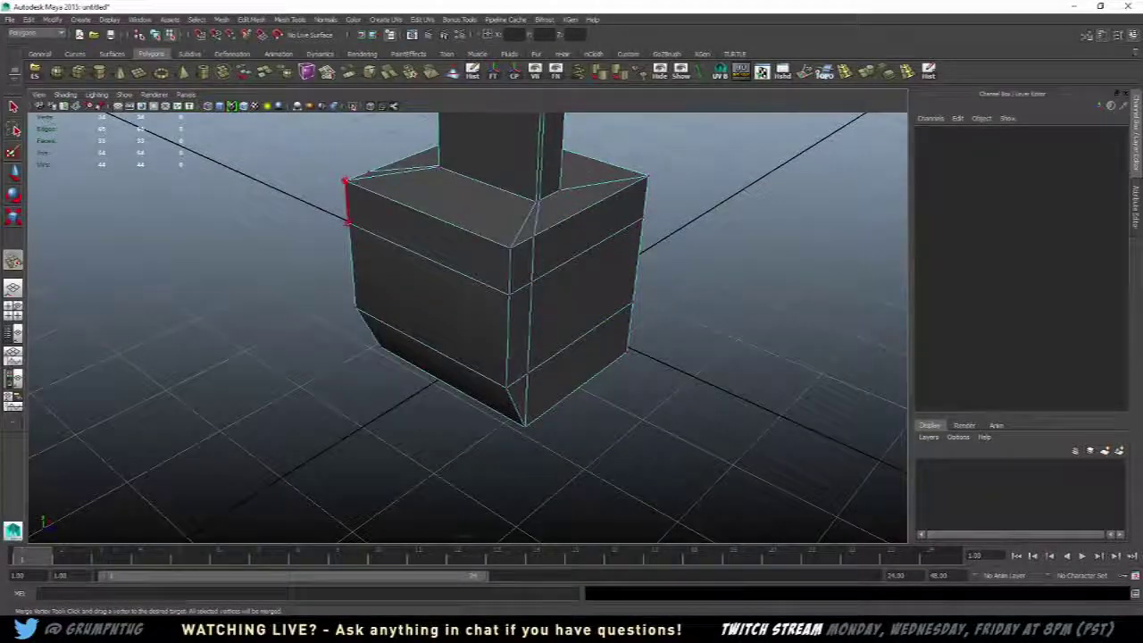
{"action": "left_click_drag", "start_coordinate": [345, 182], "coordinate": [321, 295]}
{"action": "scroll", "coordinate": [485, 268], "scroll_direction": "down", "scroll_amount": 5}
{"action": "key", "text": "w"}
- Examine the smooth shading where the cube's side meets the sloped lower face in object mode
{"action": "right_click_drag", "start_coordinate": [485, 247], "coordinate": [531, 230]}
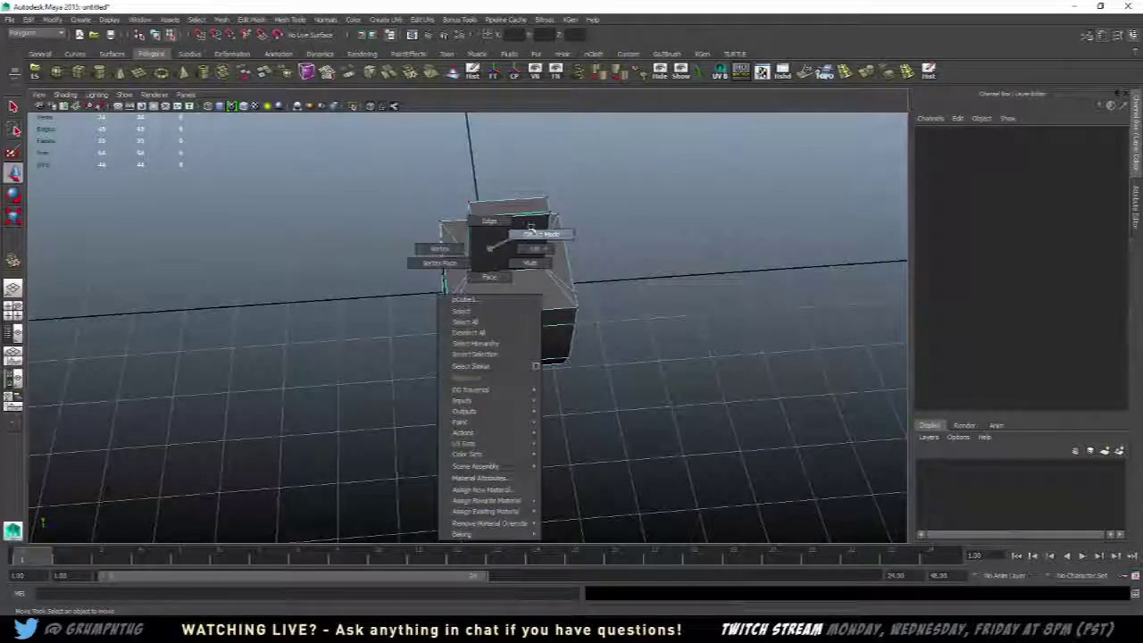
{"action": "left_click", "coordinate": [530, 286]}
{"action": "left_click_drag", "start_coordinate": [531, 286], "coordinate": [468, 348], "text": "alt"}
{"action": "left_click", "coordinate": [536, 370]}
{"action": "scroll", "coordinate": [536, 369], "scroll_direction": "up", "scroll_amount": 5}
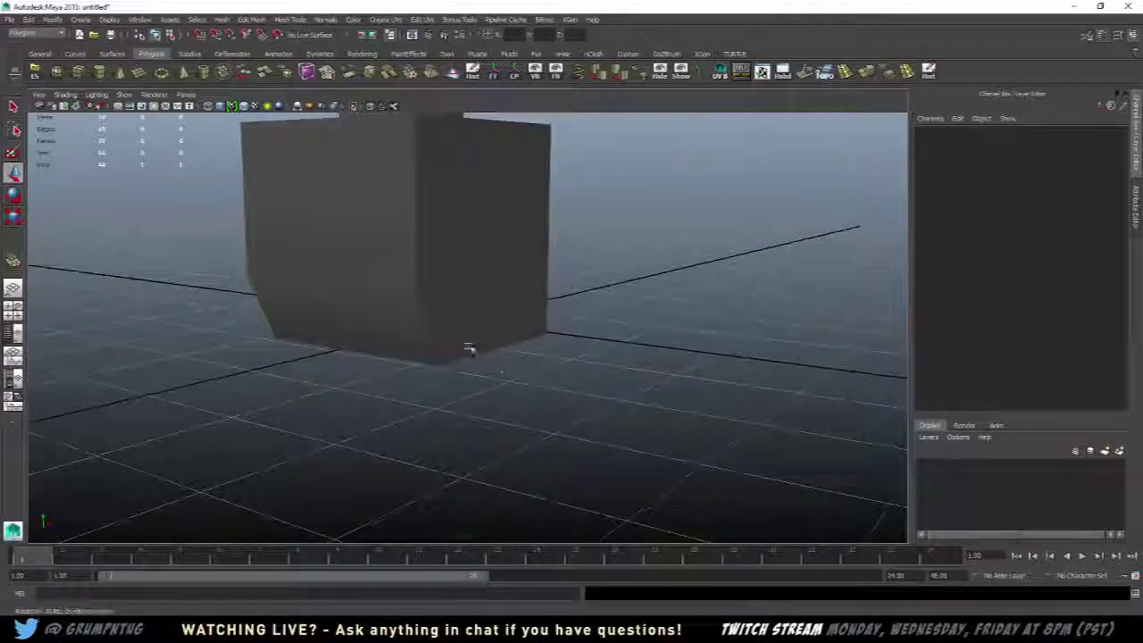
{"action": "left_click", "coordinate": [360, 265]}
{"action": "right_click_drag", "start_coordinate": [352, 255], "coordinate": [349, 232]}
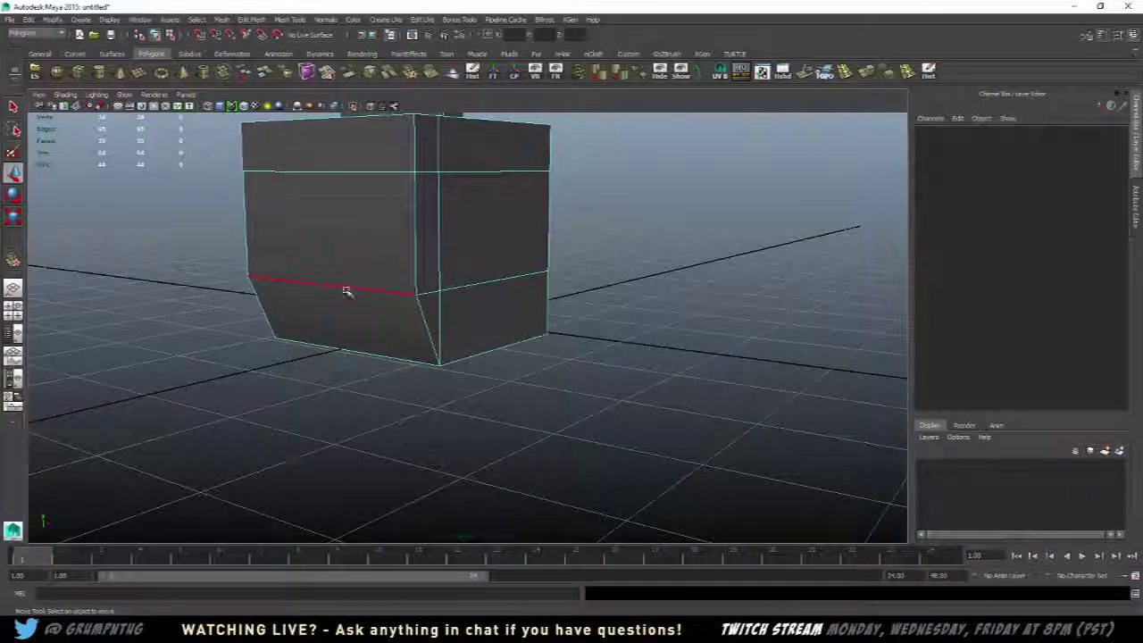
{"action": "left_click_drag", "start_coordinate": [296, 295], "coordinate": [417, 273], "text": "alt"}
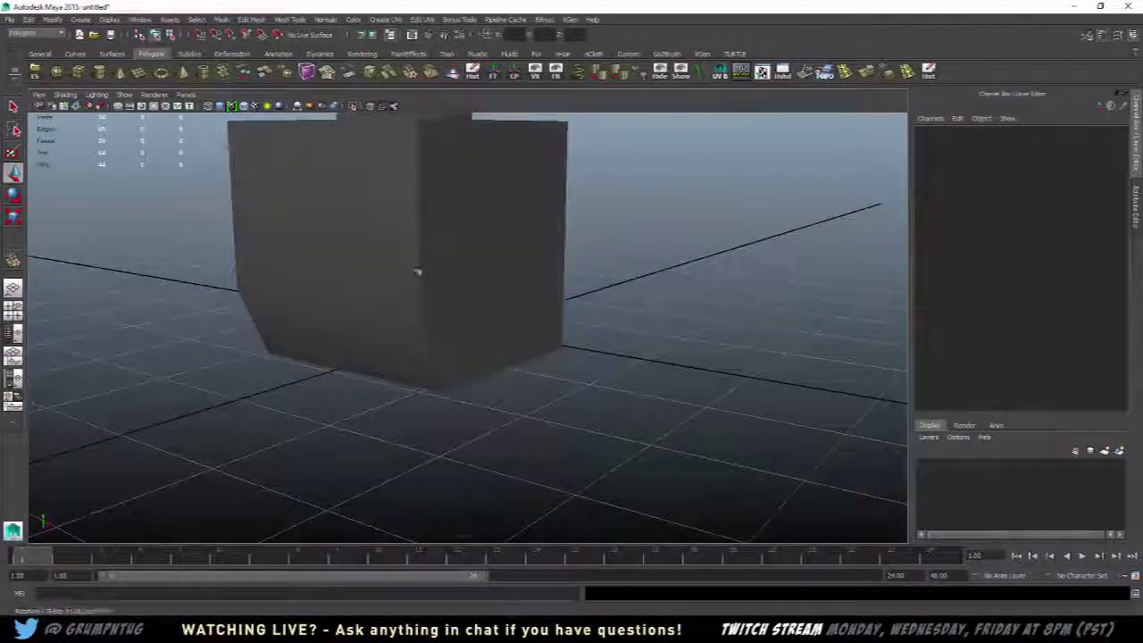
{"action": "left_click", "coordinate": [489, 352]}
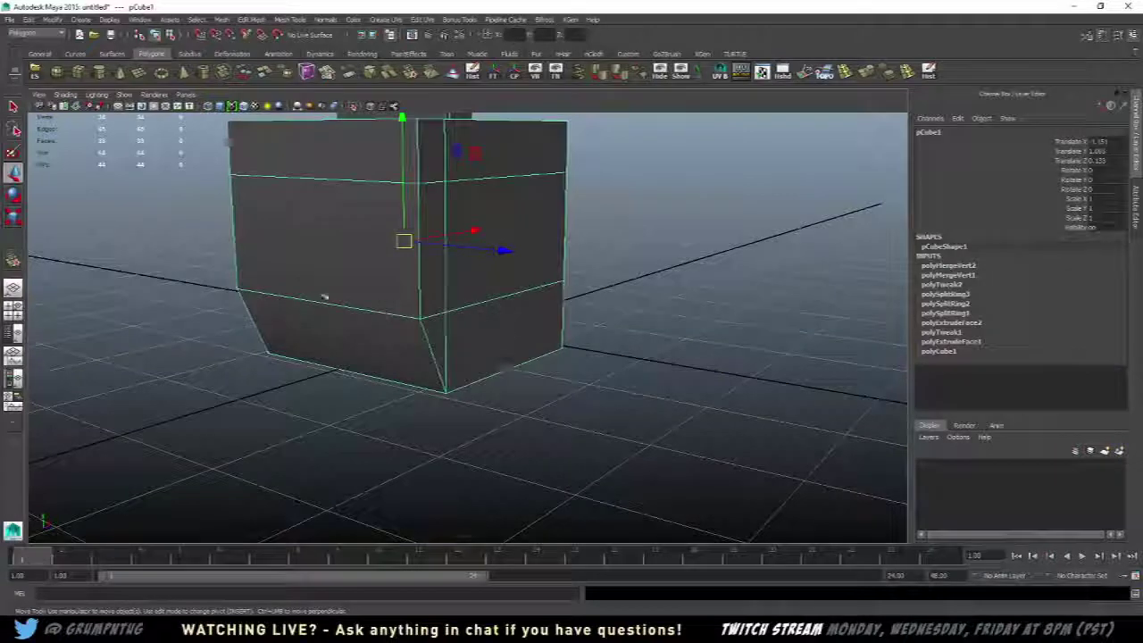
{"action": "left_click", "coordinate": [184, 293]}
{"action": "left_click_drag", "start_coordinate": [334, 355], "coordinate": [449, 334], "text": "alt"}
{"action": "left_click", "coordinate": [360, 323]}
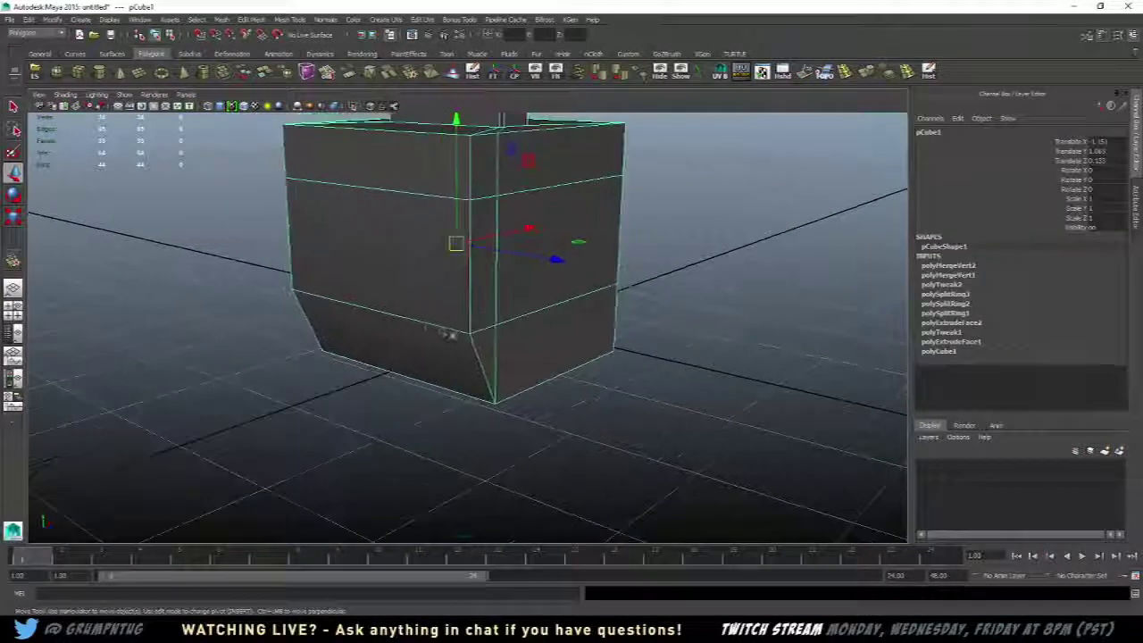
- Try hardening the edge between the cube's side and the sloped lower face, and undo the change
{"action": "right_click_drag", "start_coordinate": [397, 316], "coordinate": [398, 288]}
{"action": "left_click", "coordinate": [393, 309]}
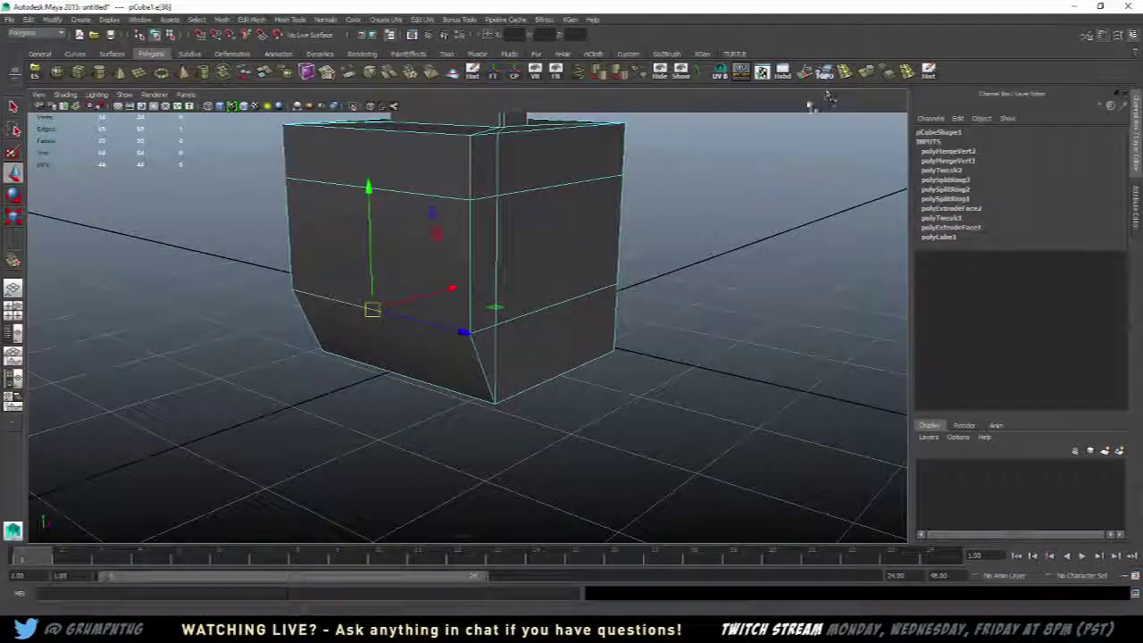
{"action": "left_click", "coordinate": [618, 77]}
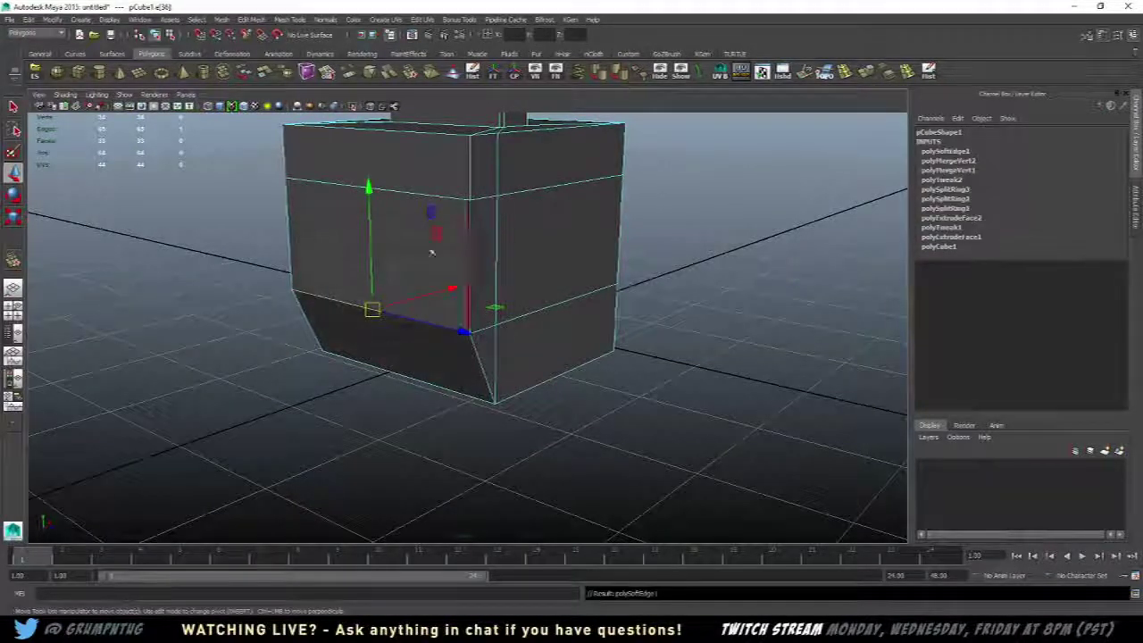
{"action": "mouse_move", "coordinate": [378, 241]}
{"action": "right_mouse_down"}
{"action": "mouse_move", "coordinate": [416, 236]}
{"action": "mouse_move", "coordinate": [375, 241]}
{"action": "right_mouse_up"}
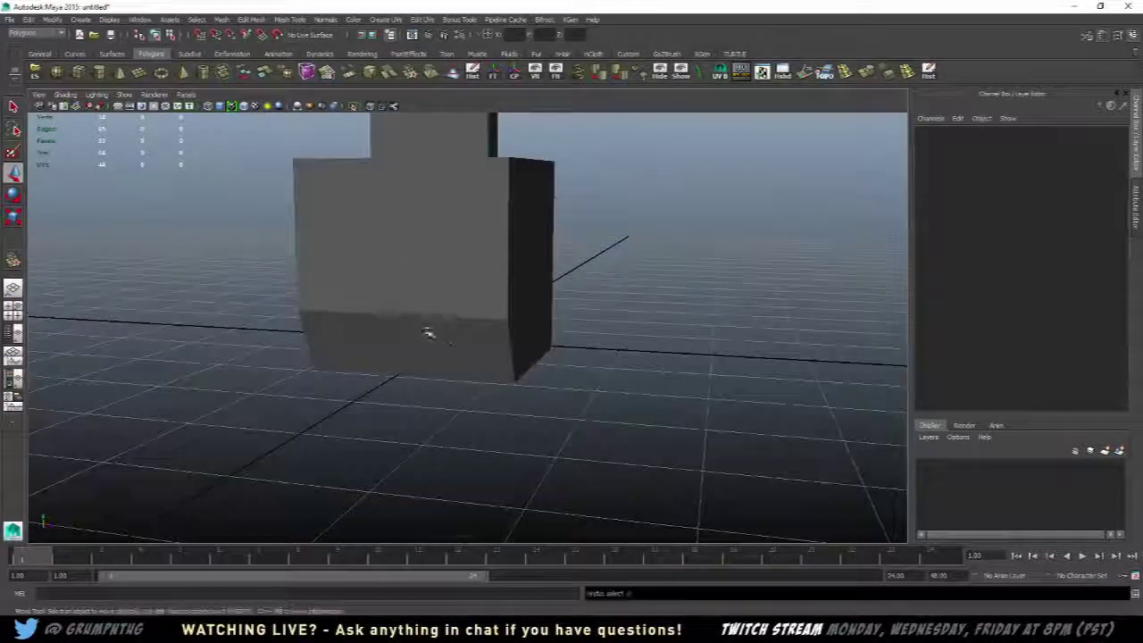
- Select the edge above the sloped lower face and apply Harden Edge to it
{"action": "double_click", "coordinate": [429, 317]}
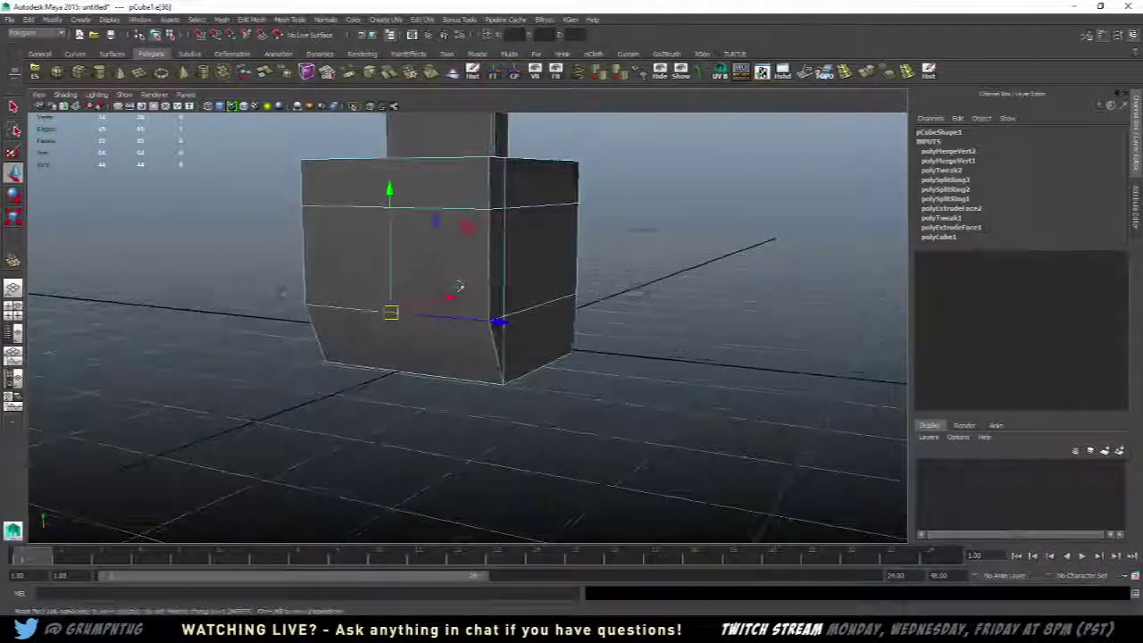
{"action": "key", "text": "space"}
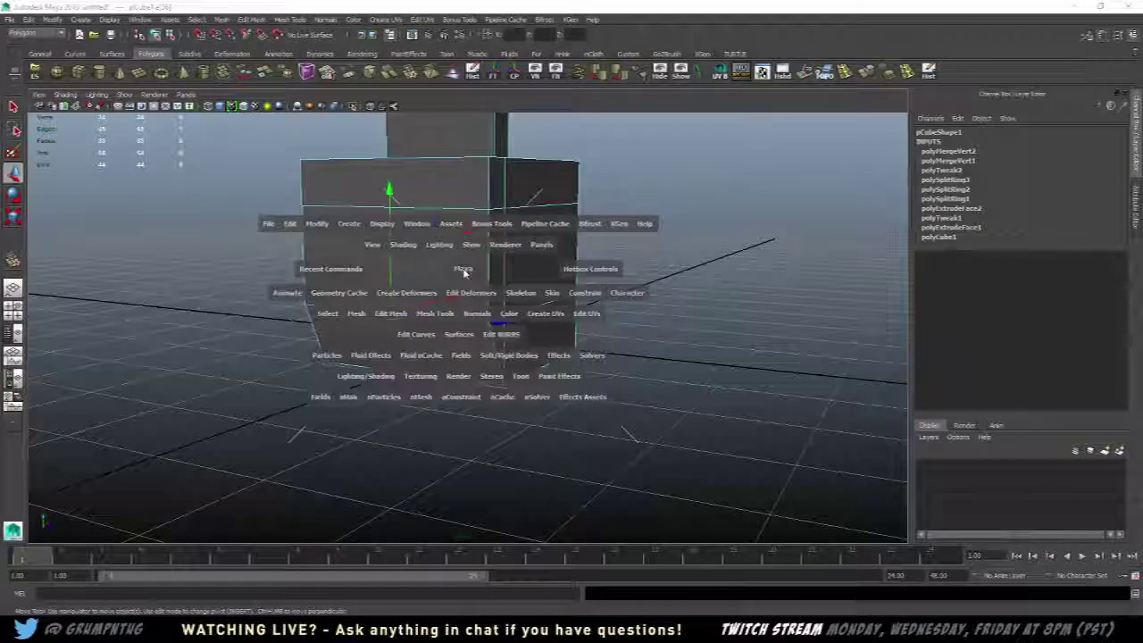
{"action": "left_click", "coordinate": [477, 313]}
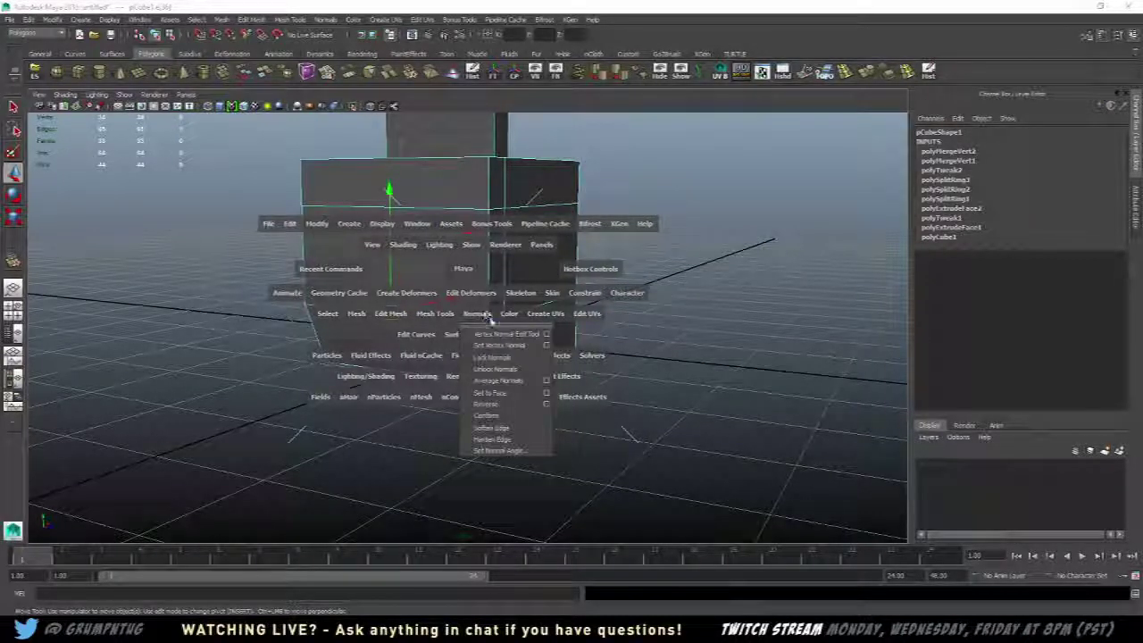
{"action": "left_click", "coordinate": [500, 440]}
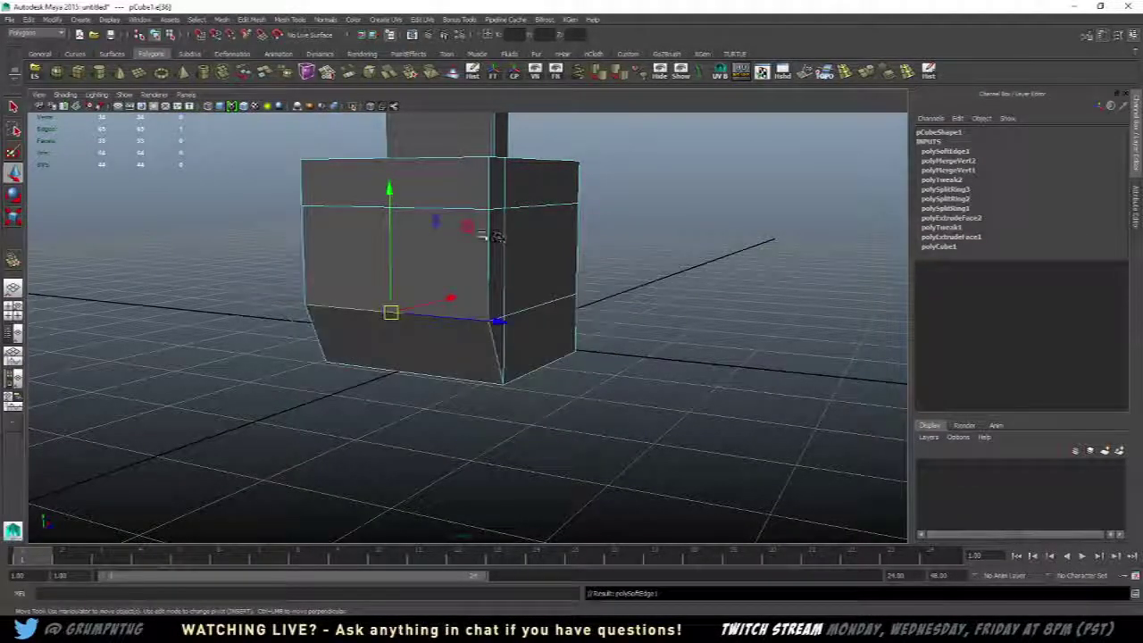